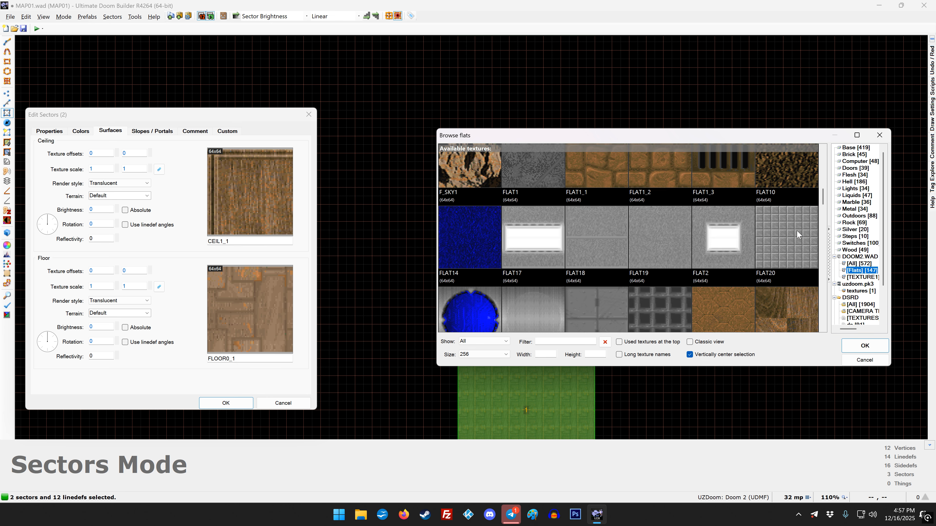
# Step: Set the ceiling of both selected rooms to FLAT18 and their floor to FLOOR0_3, then clear the selection
pyautogui.doubleClick(607, 229)
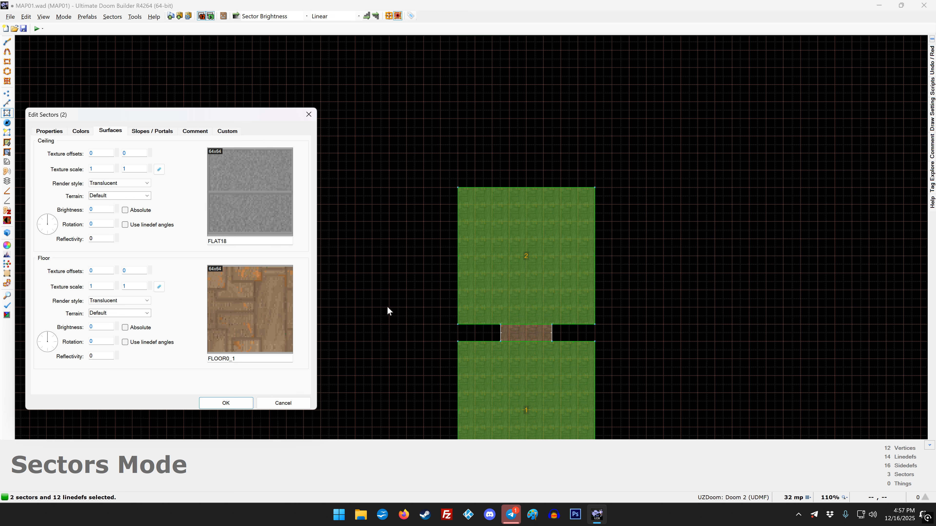
pyautogui.click(248, 309)
pyautogui.doubleClick(786, 243)
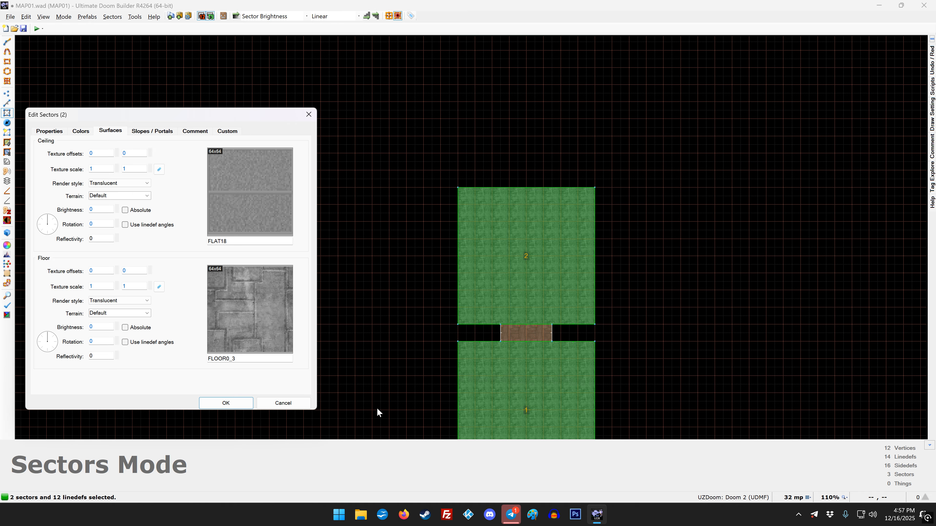
pyautogui.click(240, 406)
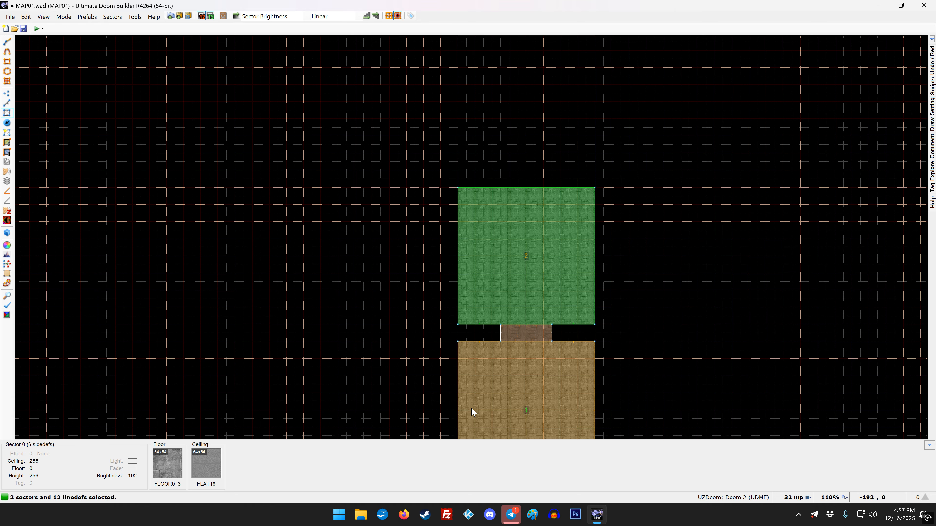
pyautogui.press('c')
# Step: In visual mode, change the middle texture of the wall beside the doorway to GRAY1
pyautogui.press('q')
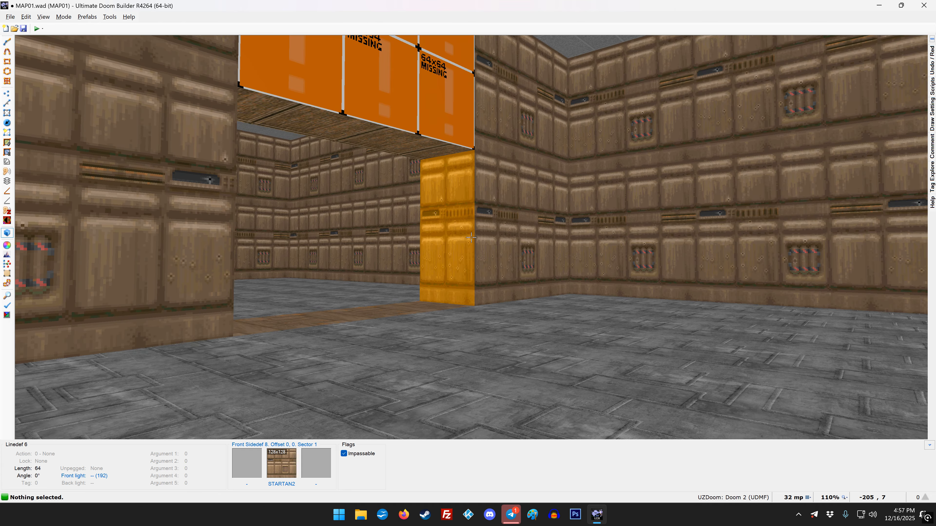
pyautogui.press('w')
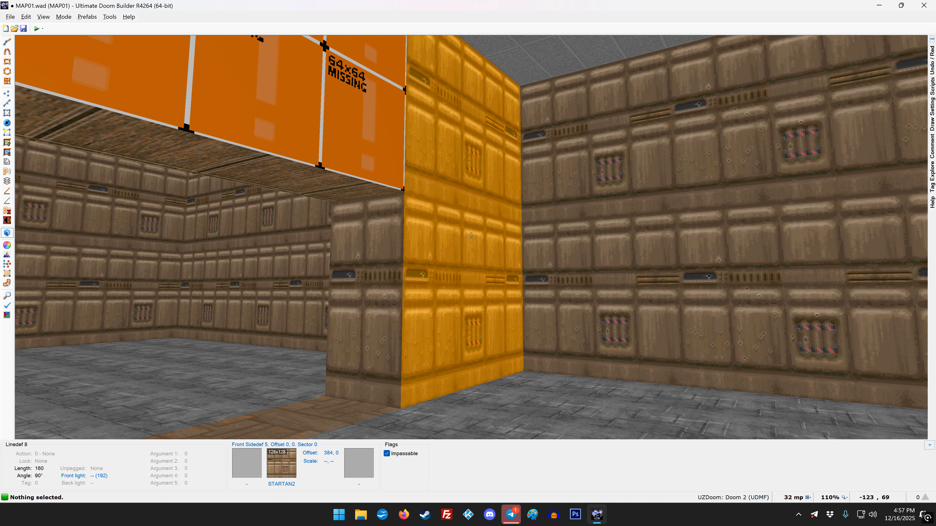
pyautogui.click(472, 238)
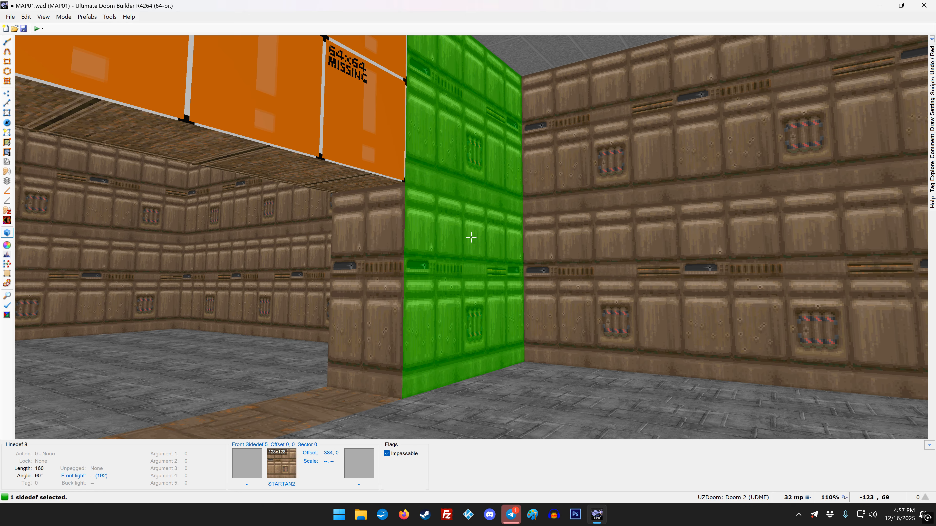
pyautogui.rightClick(471, 237)
pyautogui.click(351, 223)
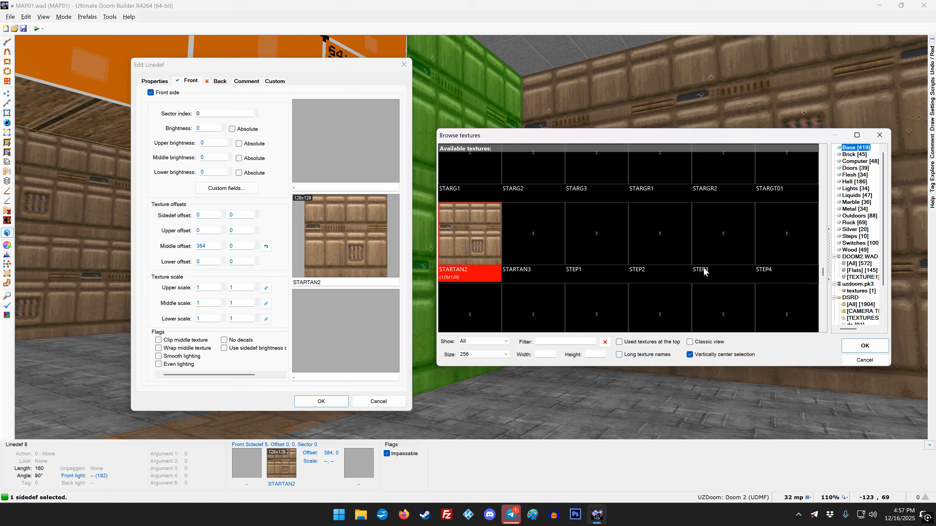
pyautogui.write('GR')
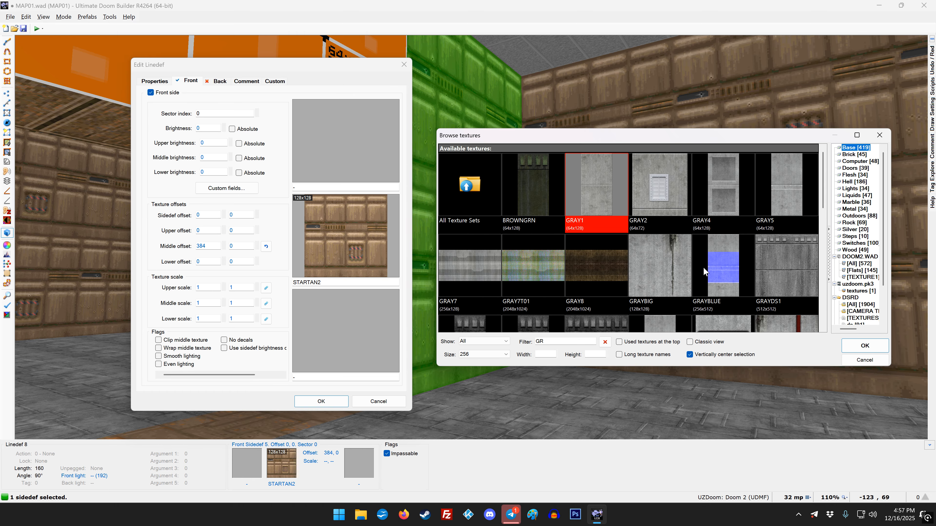
pyautogui.doubleClick(600, 181)
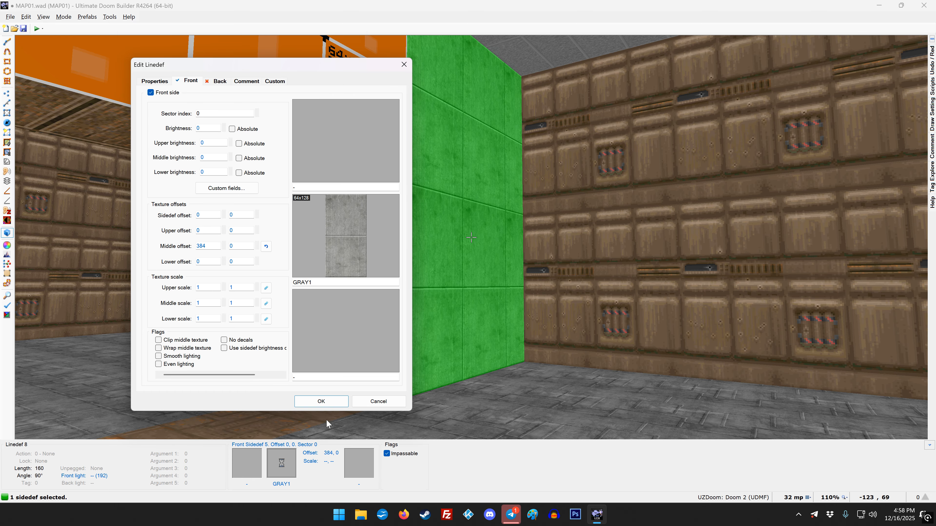
pyautogui.click(320, 402)
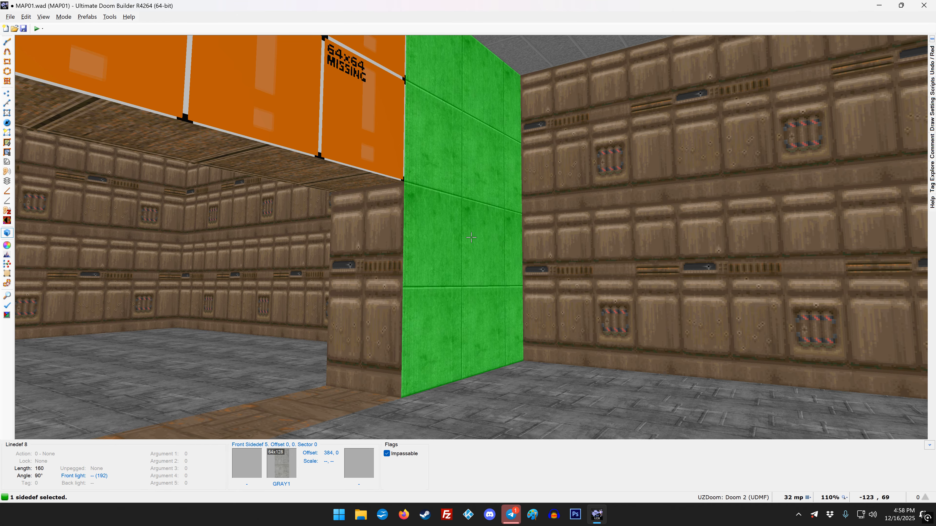
# Step: Flood-fill the connected walls with the copied GRAY1 texture and paste it onto the missing upper textures on both sides of the doorway
pyautogui.hotkey('ctrl', 'c')
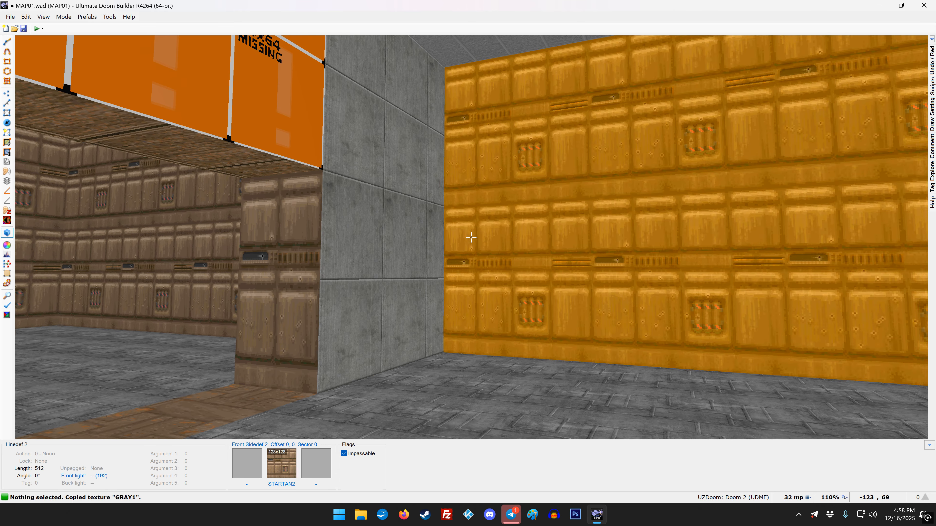
pyautogui.hotkey('ctrl', 'shift', 'v')
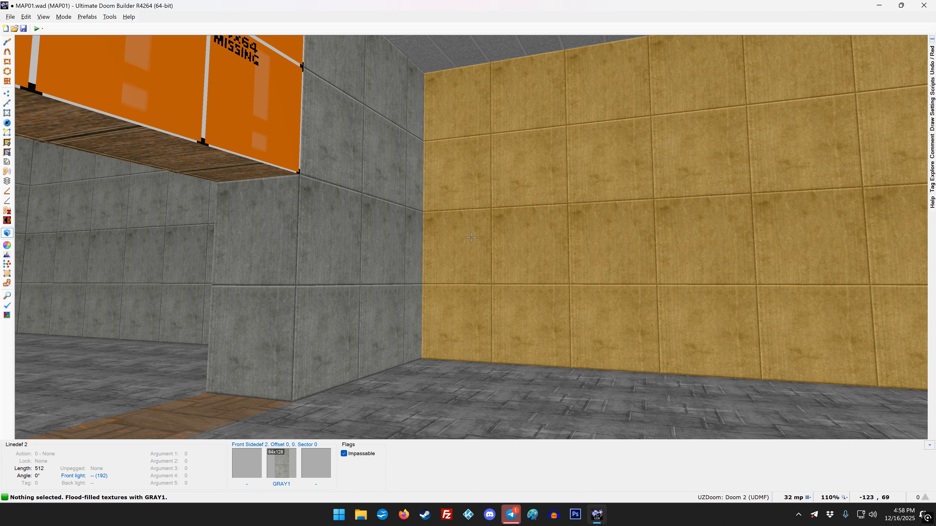
pyautogui.hotkey('ctrl', 'v')
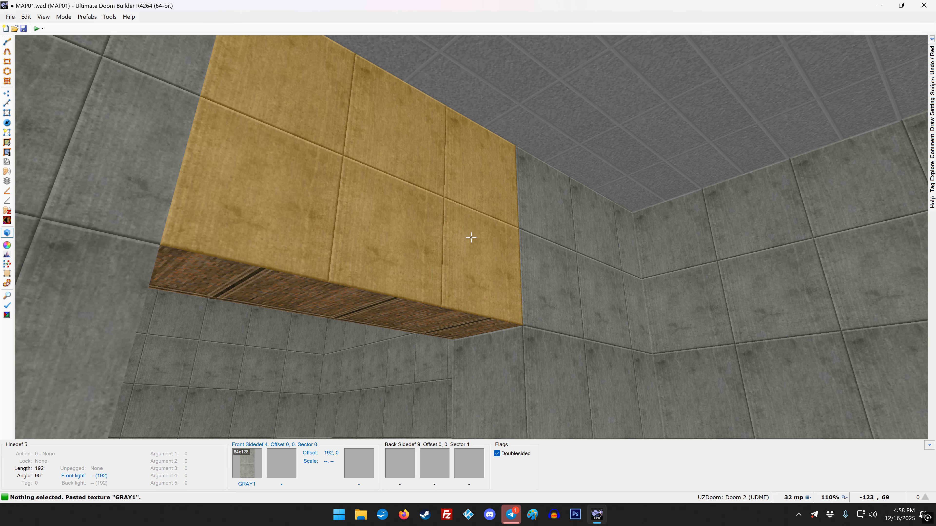
pyautogui.press('e')
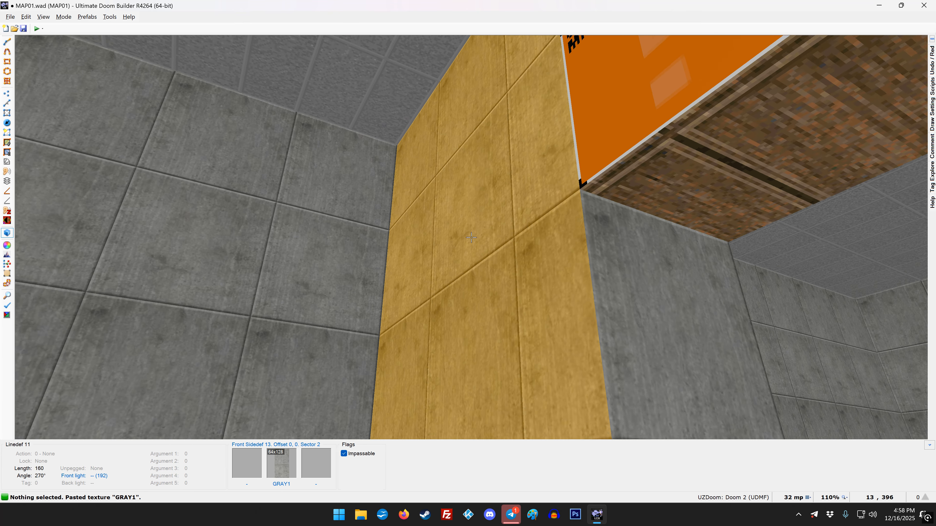
pyautogui.hotkey('ctrl', 'v')
pyautogui.press('e')
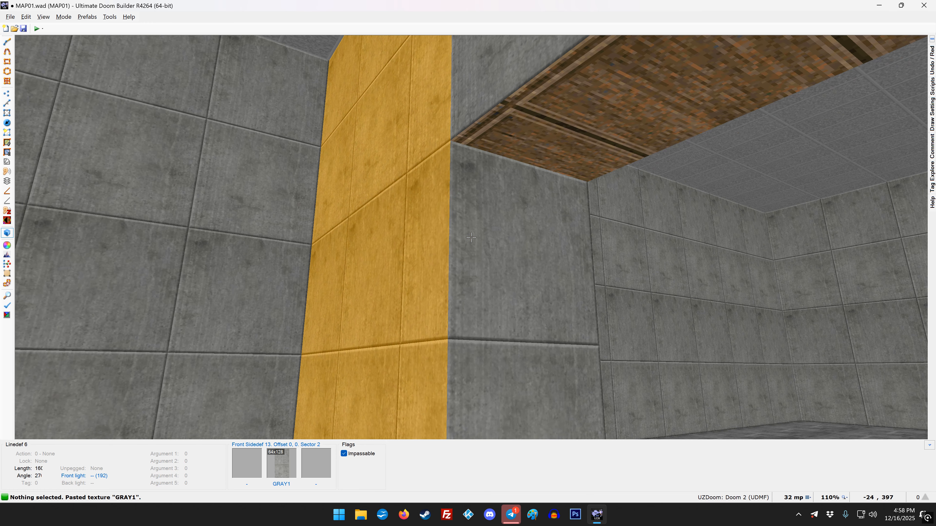
pyautogui.press('f')
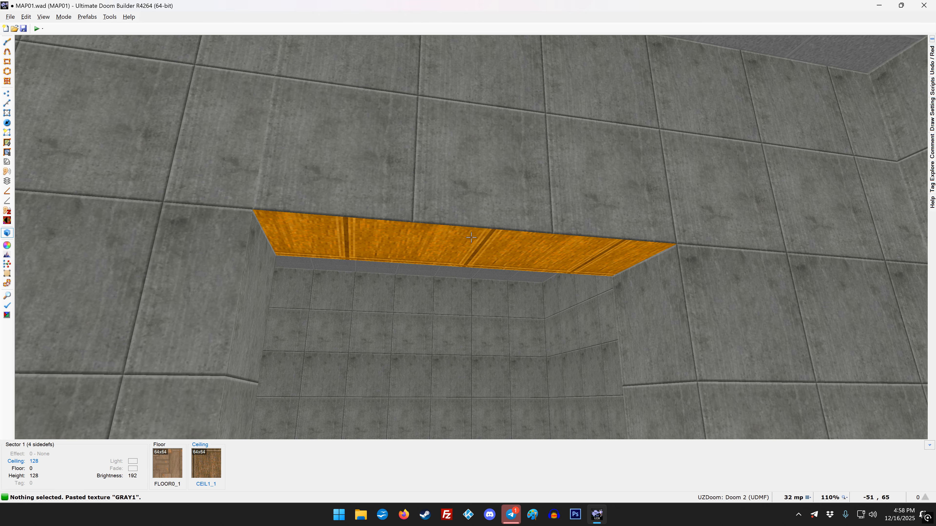
# Step: Set the doorway sector's ceiling to the CRATOP1 flat and paste FLOOR0_3 onto its floor
pyautogui.rightClick(471, 238)
pyautogui.click(259, 197)
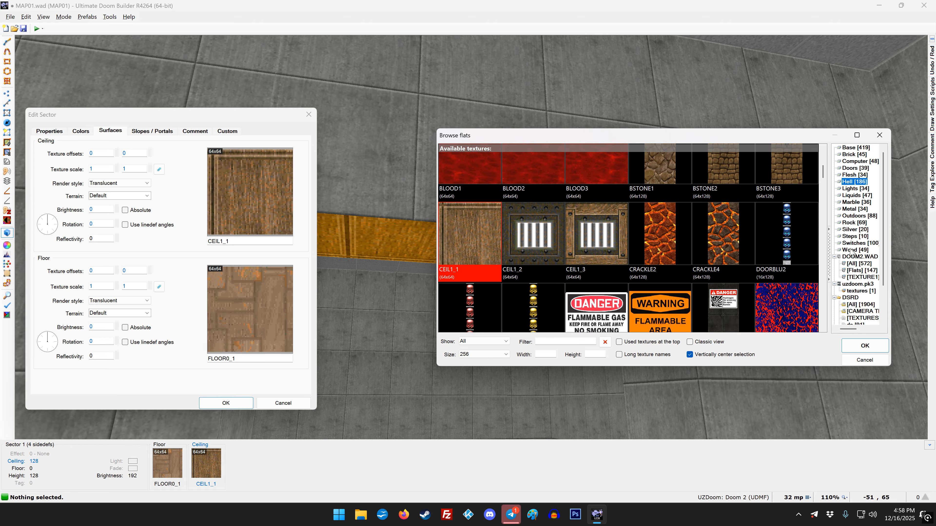
pyautogui.click(860, 271)
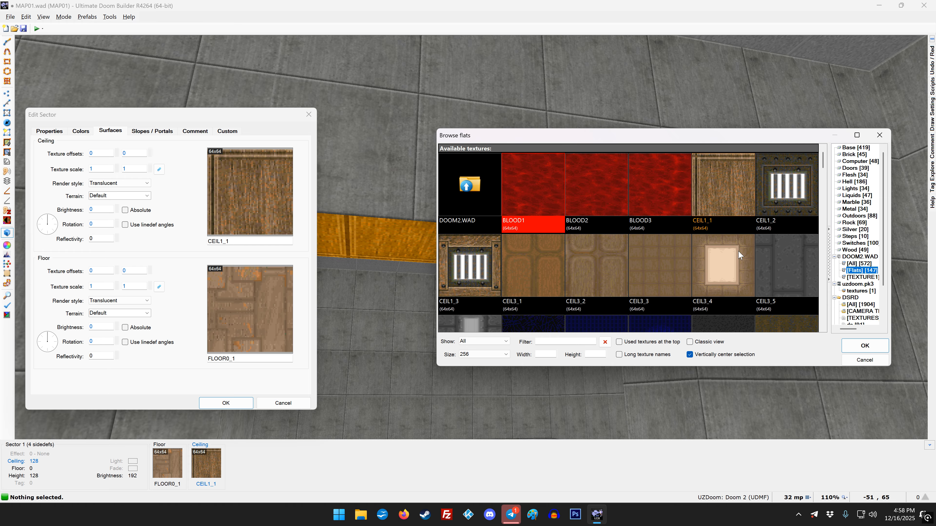
pyautogui.scroll(-4, 738, 251)
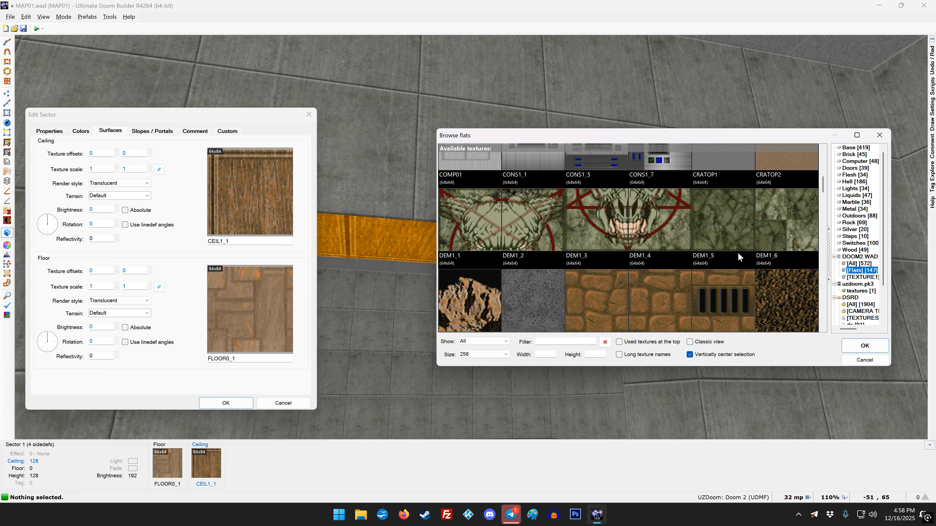
pyautogui.scroll(-3, 738, 252)
pyautogui.scroll(1, 738, 252)
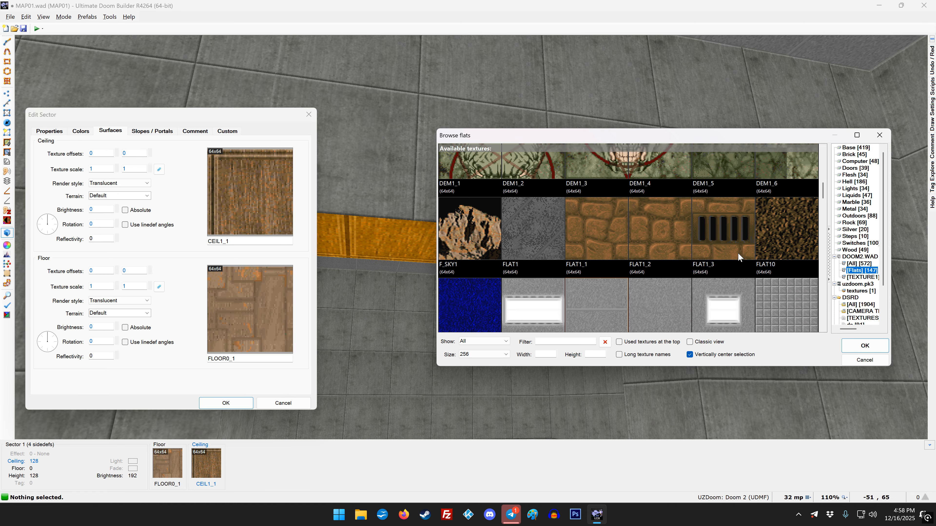
pyautogui.scroll(1, 738, 253)
pyautogui.doubleClick(734, 222)
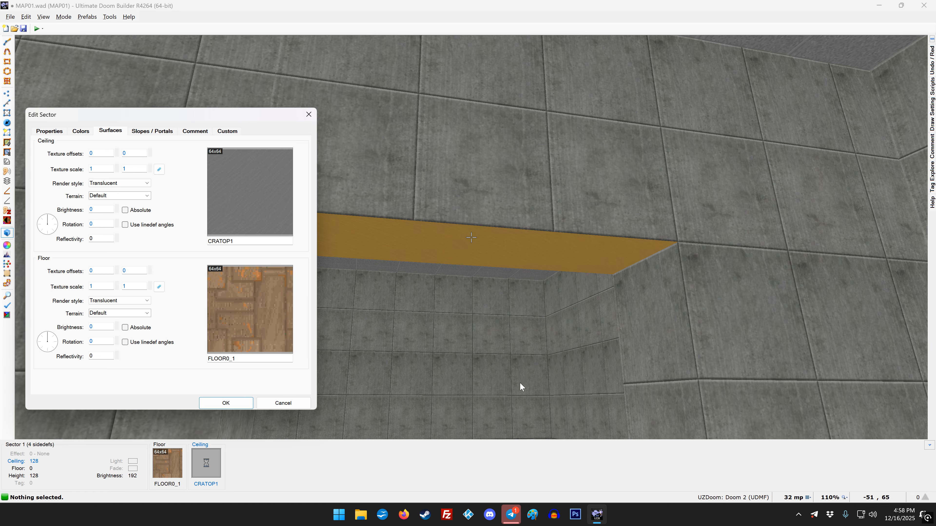
pyautogui.click(235, 405)
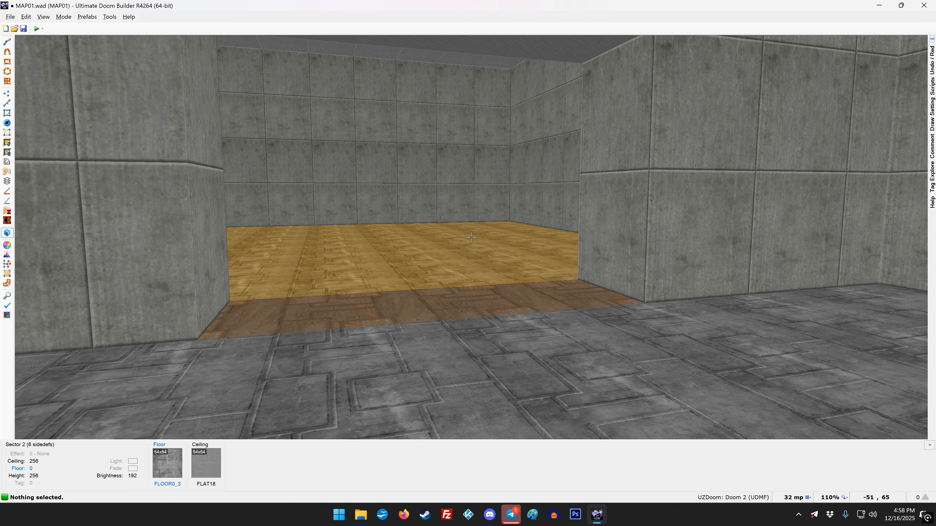
pyautogui.hotkey('ctrl', 'v')
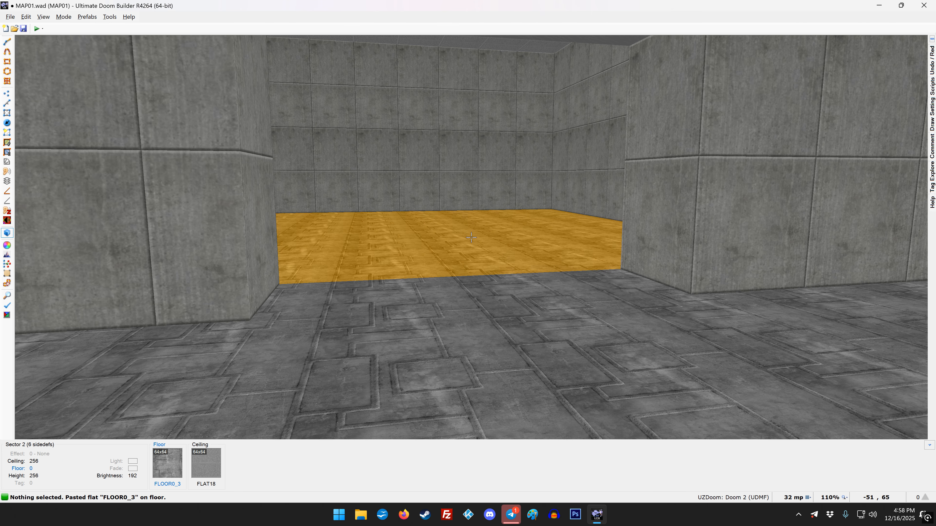
# Step: Back in the 2D view, set the brightness of both rooms and the doorway sector to 32
pyautogui.press('q')
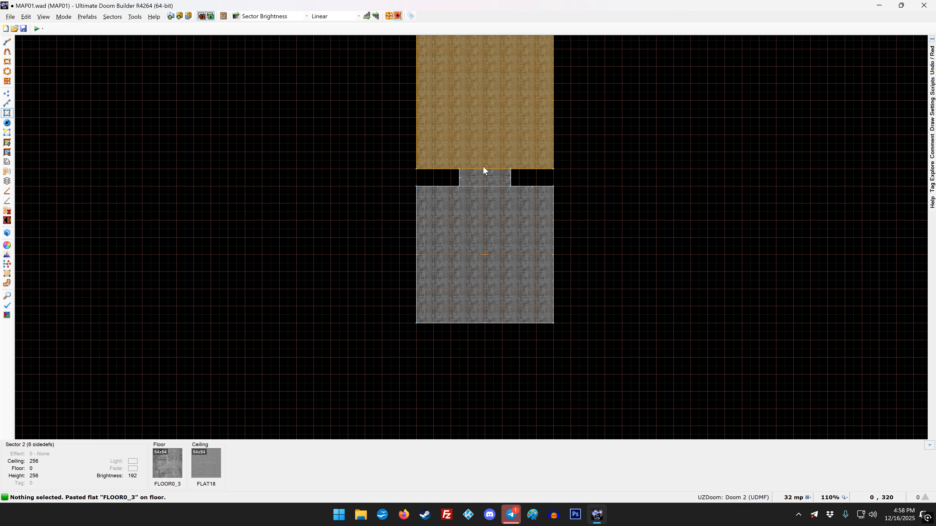
pyautogui.click(484, 155)
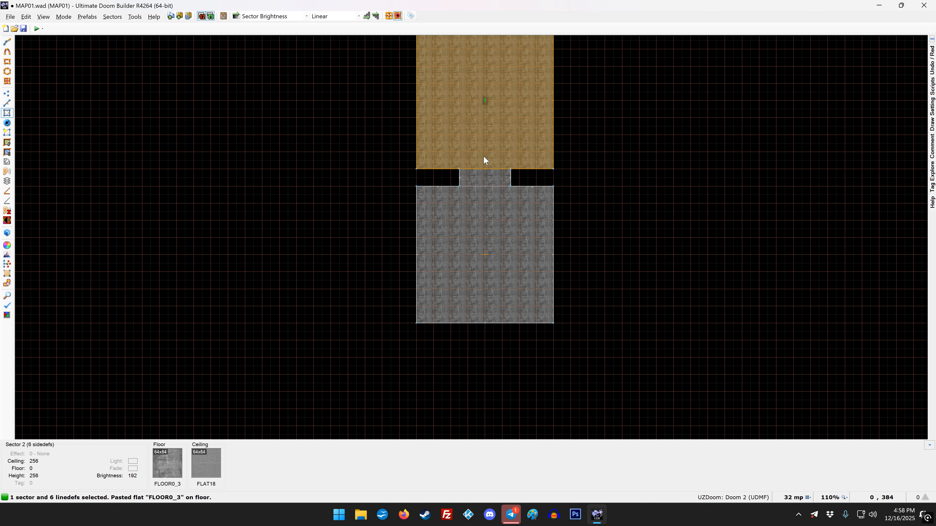
pyautogui.click(484, 177)
pyautogui.click(478, 219)
pyautogui.rightClick(478, 220)
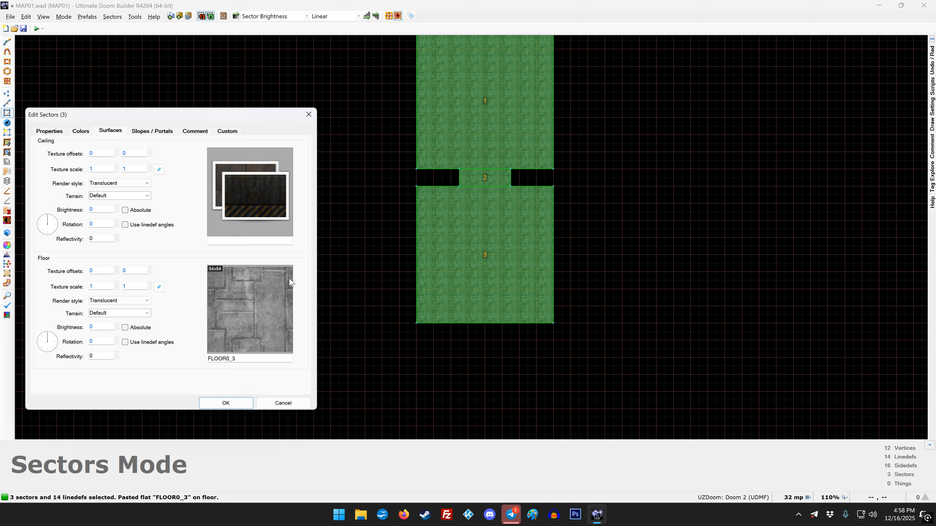
pyautogui.click(55, 131)
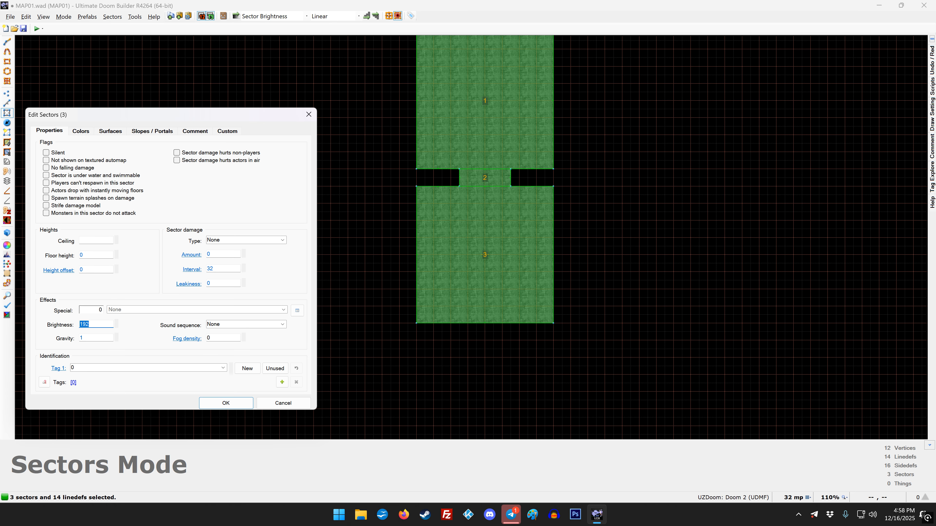
pyautogui.write('32')
pyautogui.press('Return')
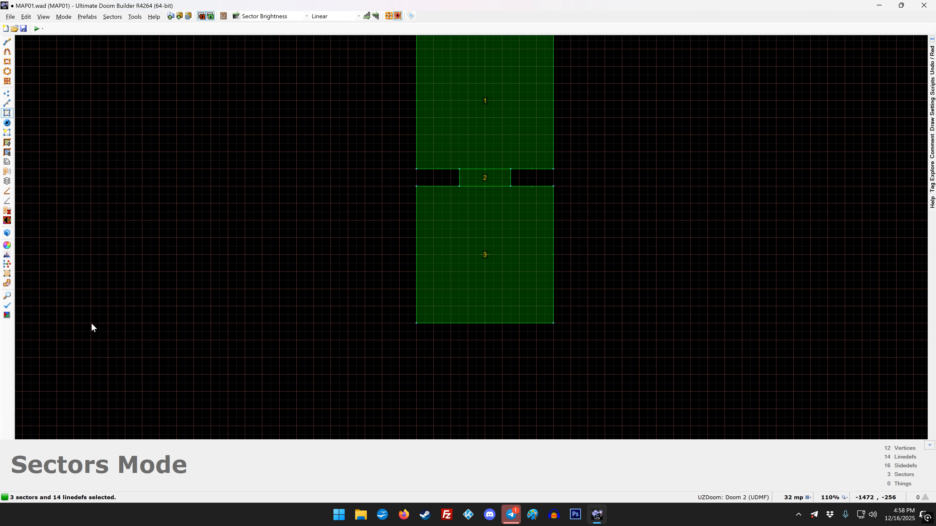
pyautogui.press('Escape')
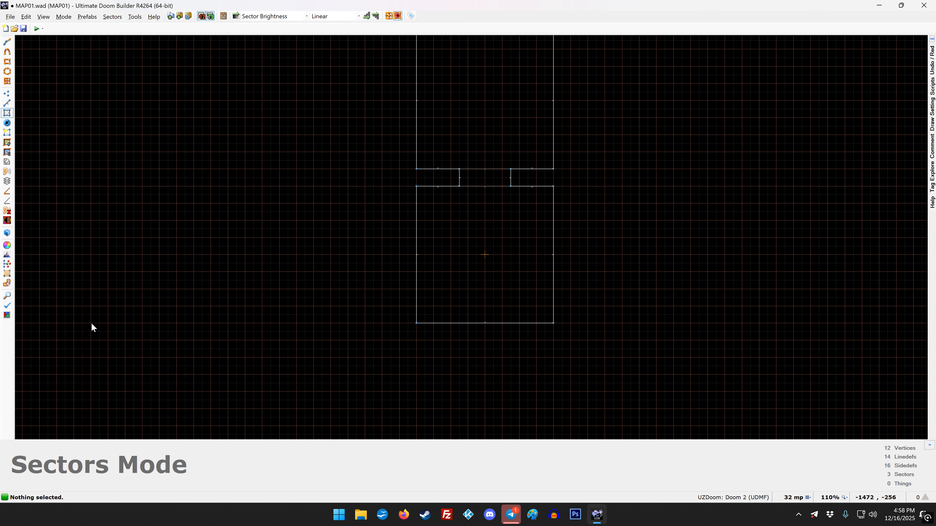
# Step: On an 8-unit grid, draw a 192 by 32 door section centred in the depth of the doorway between the rooms
pyautogui.scroll(5, 503, 170)
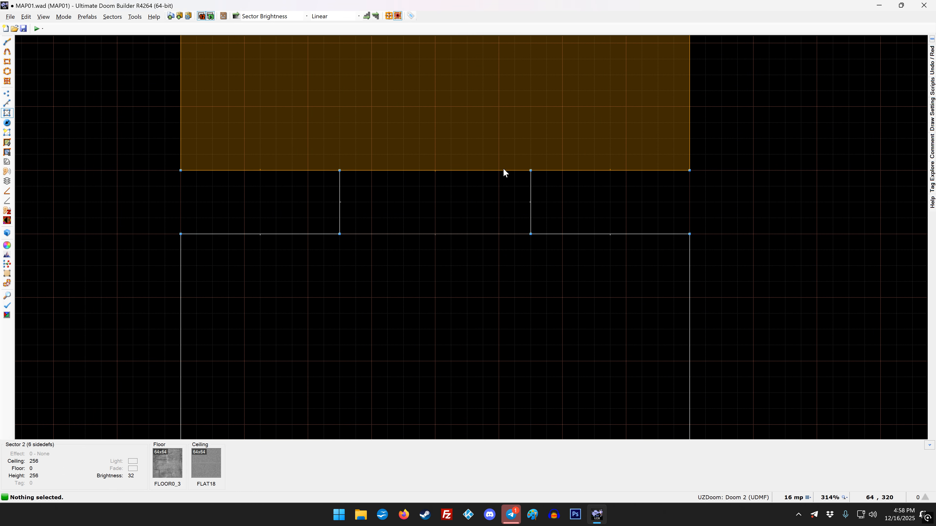
pyautogui.press('[')
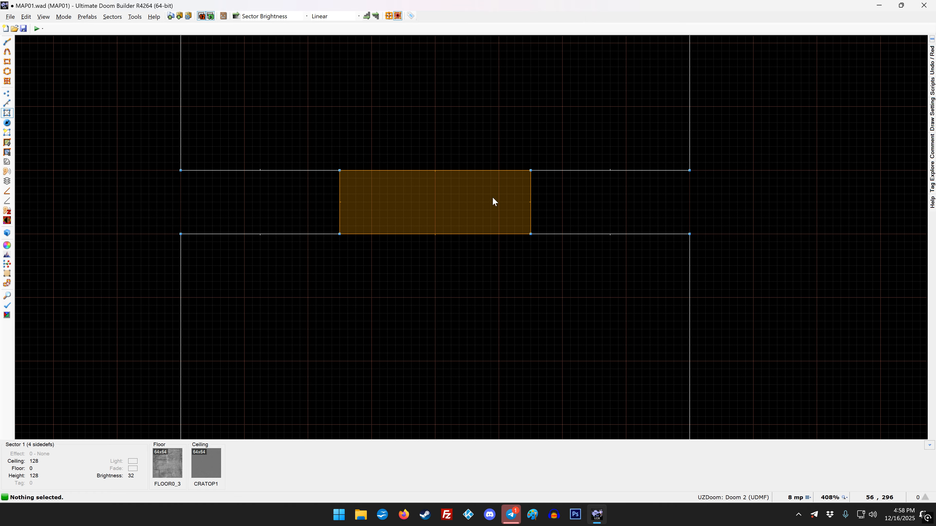
pyautogui.press('v')
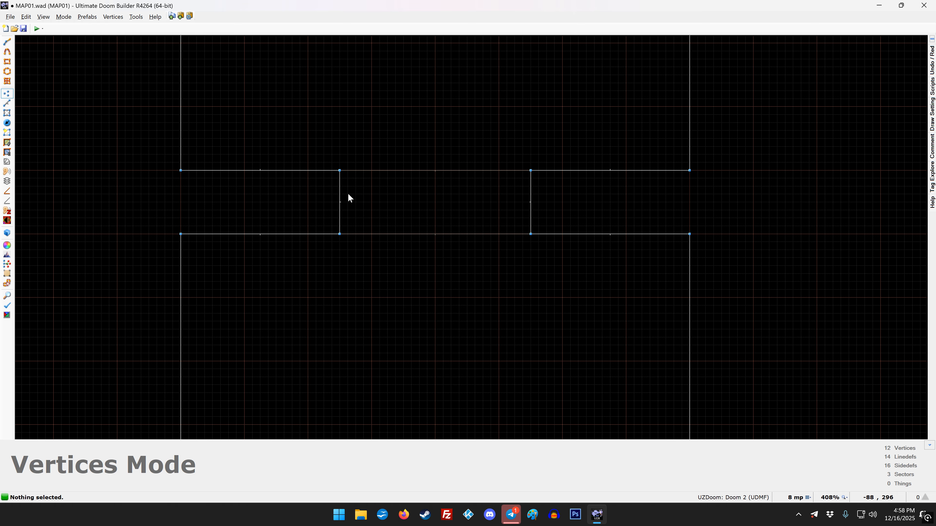
pyautogui.scroll(1, 349, 194)
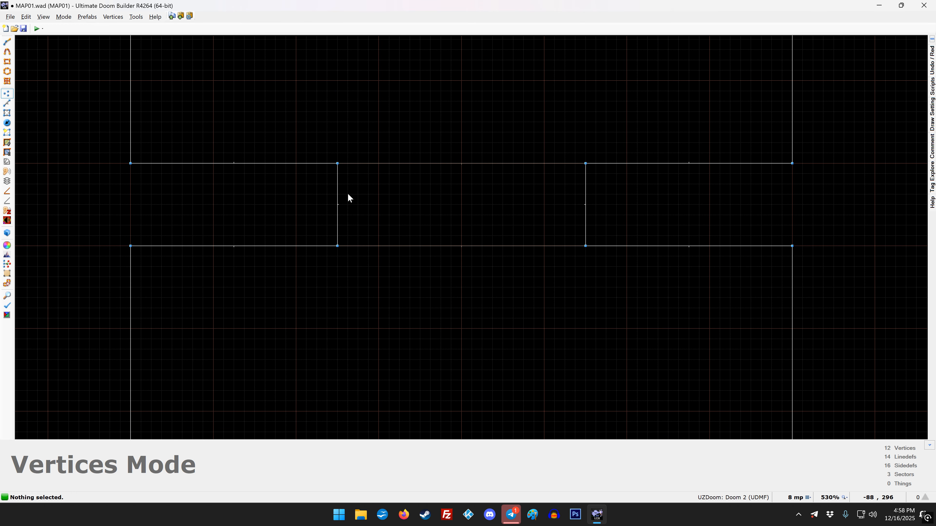
pyautogui.press('d')
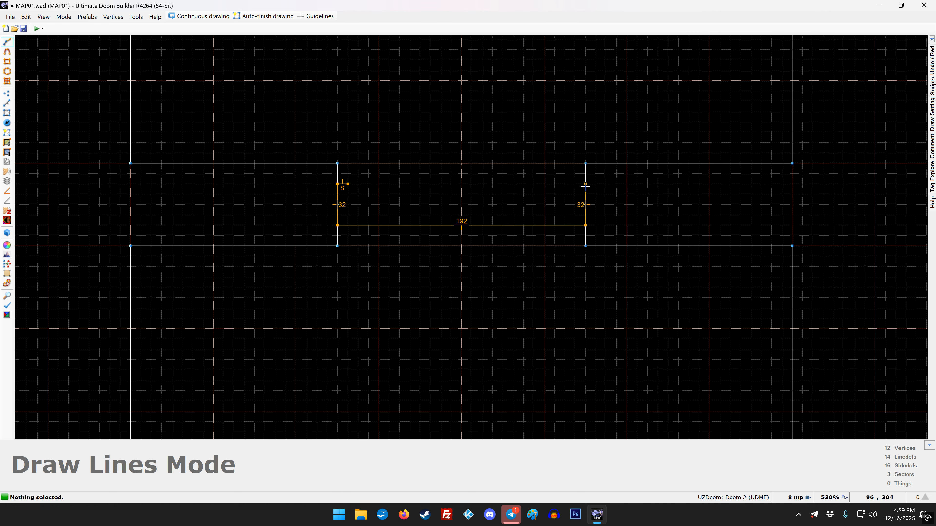
pyautogui.click(349, 183)
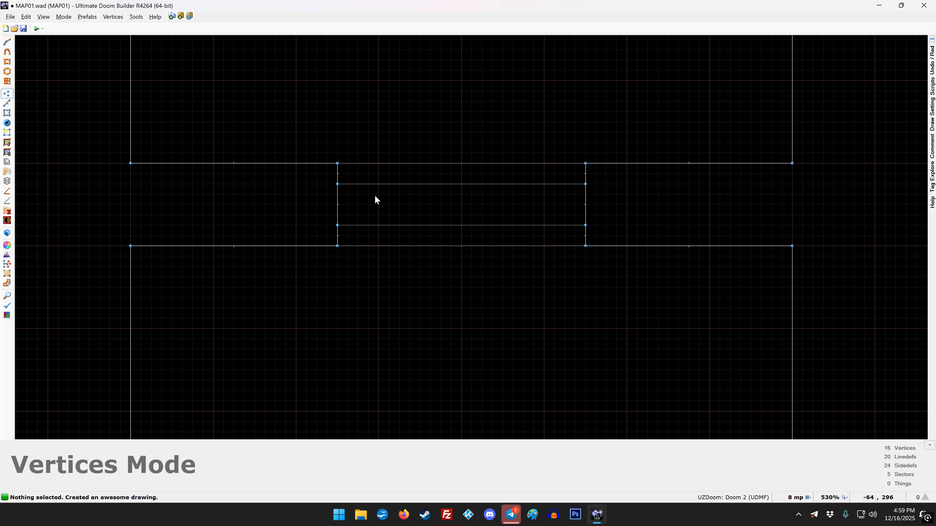
# Step: Draw a 192 by 16 inner door section centred within the 32-unit-deep door section
pyautogui.press('d')
pyautogui.click(368, 194)
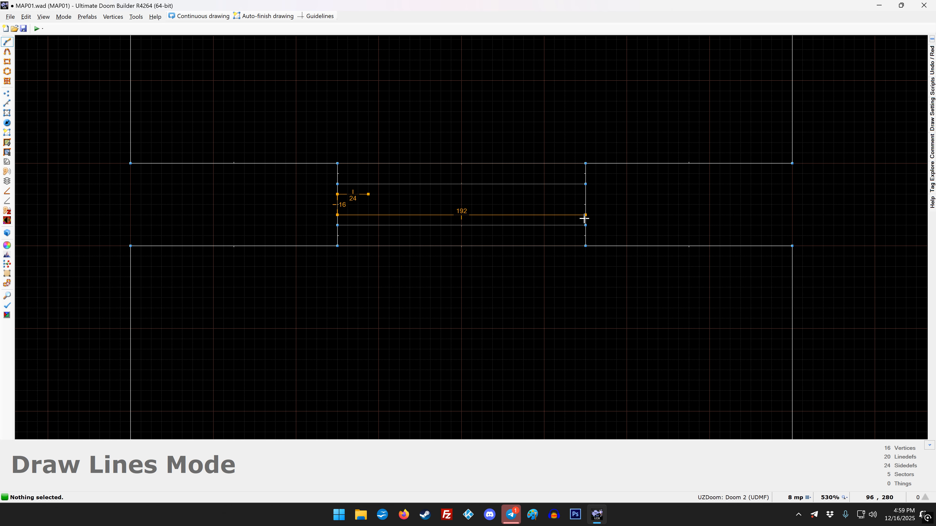
pyautogui.click(368, 194)
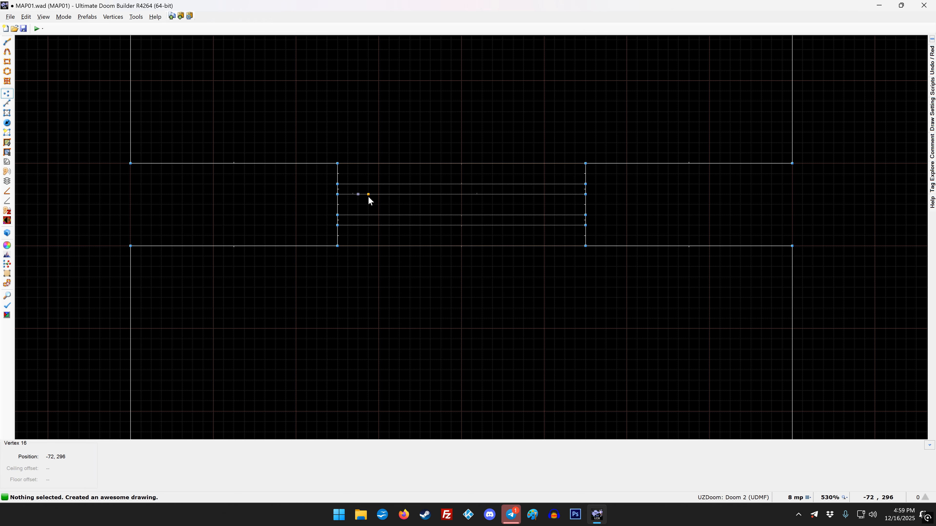
# Step: Set the front middle texture of both short side linedefs of the inner door section to DOORSTOP
pyautogui.rightClick(338, 201)
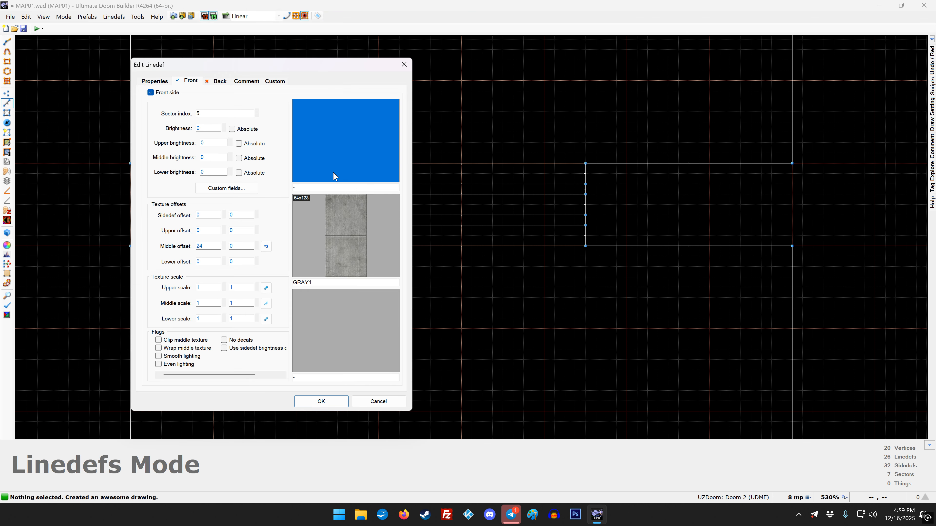
pyautogui.click(335, 403)
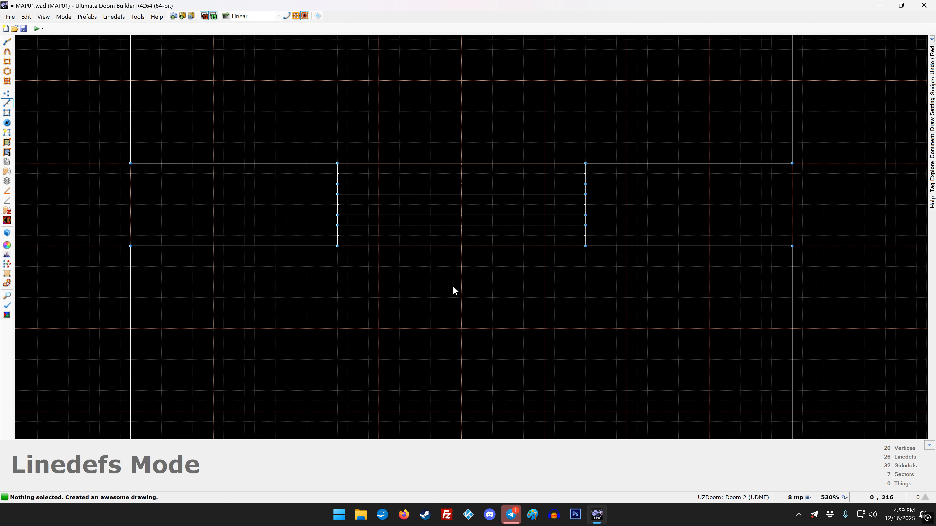
pyautogui.click(337, 204)
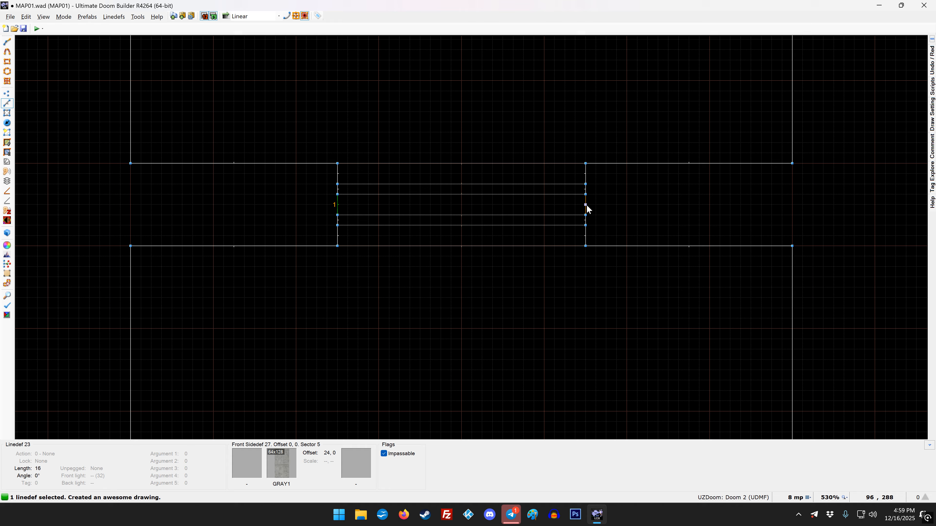
pyautogui.rightClick(587, 206)
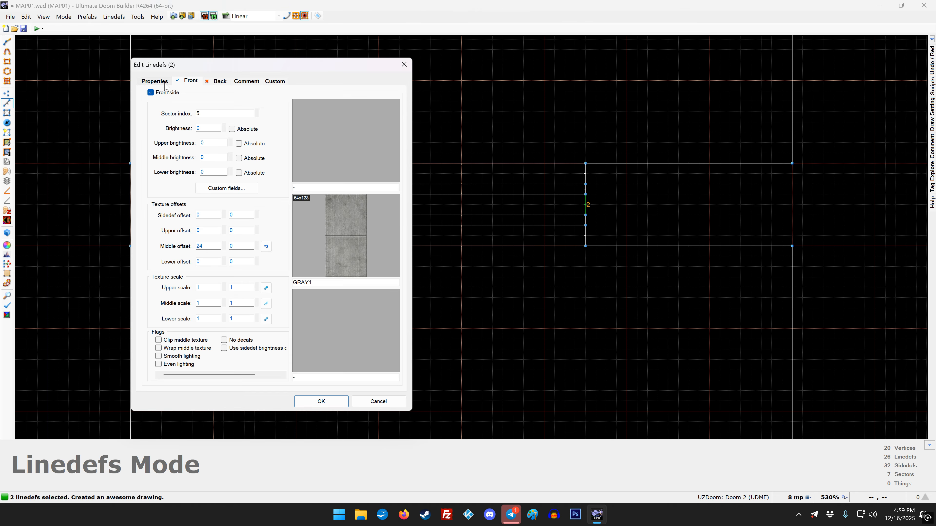
pyautogui.click(155, 82)
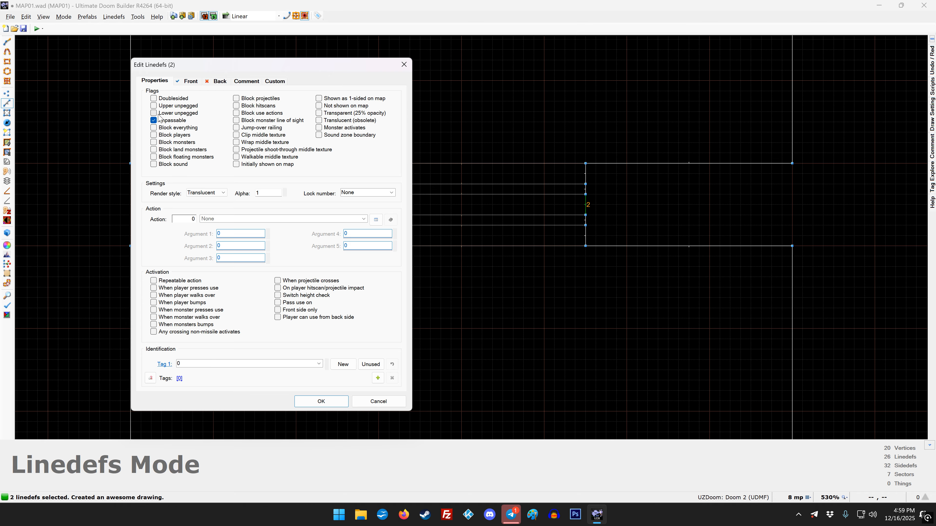
pyautogui.click(191, 82)
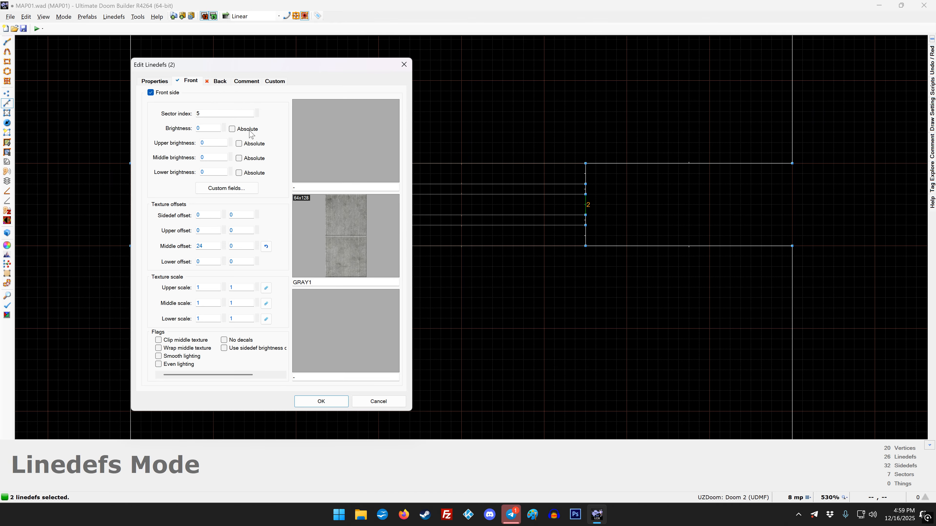
pyautogui.click(328, 227)
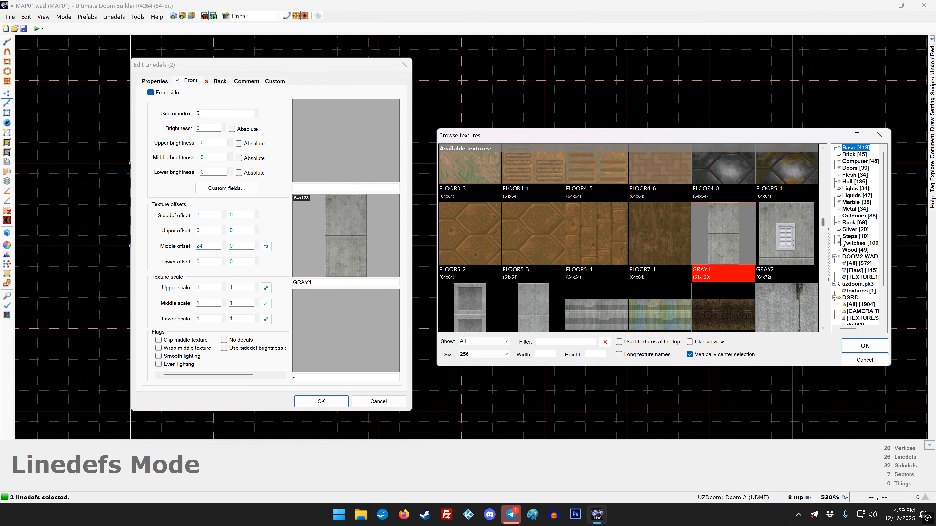
pyautogui.click(851, 169)
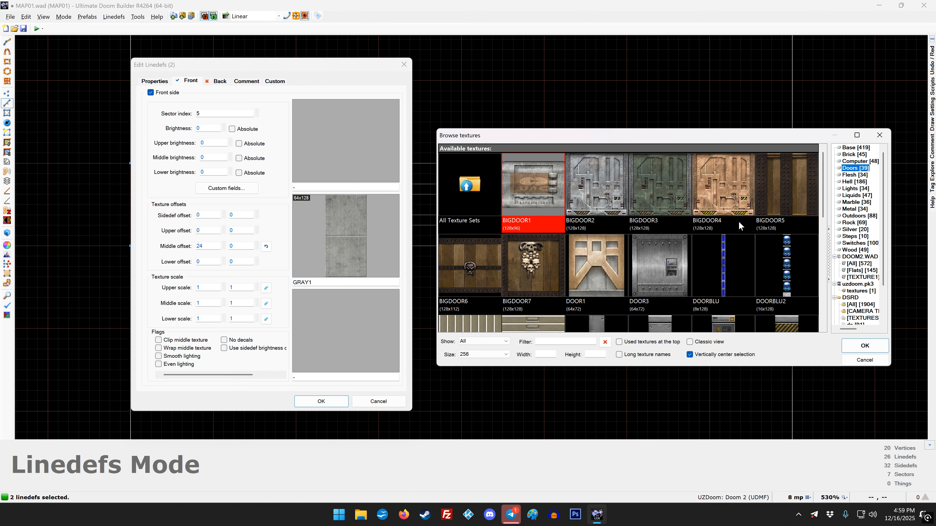
pyautogui.scroll(-3, 738, 221)
pyautogui.scroll(-2, 739, 221)
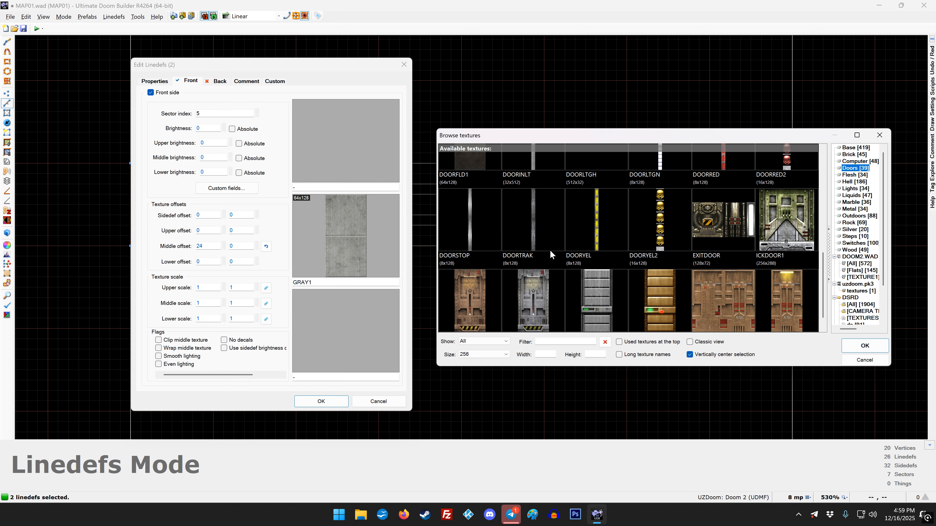
pyautogui.doubleClick(470, 229)
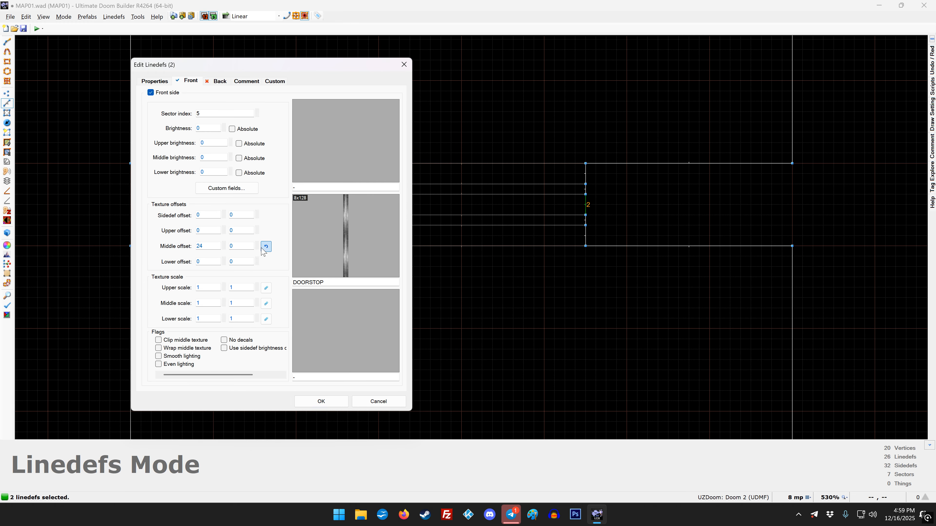
pyautogui.click(311, 406)
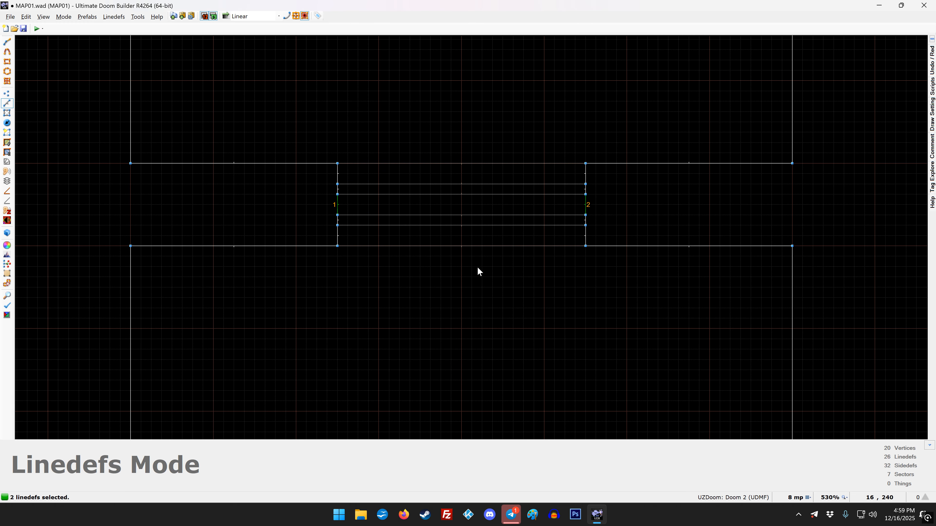
# Step: In the 3D view at full brightness, copy the DOORSTOP track texture and paste it onto the inner door section's ceiling
pyautogui.press('q')
pyautogui.press('b')
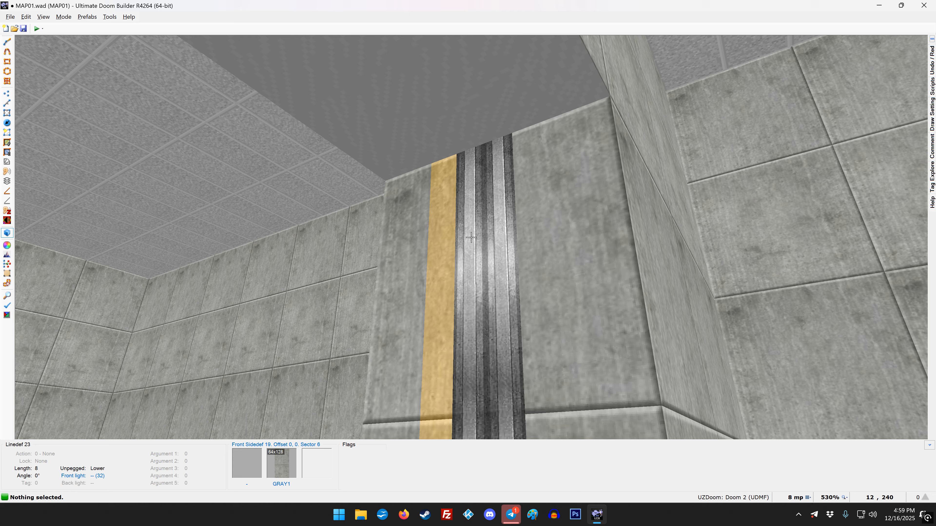
pyautogui.hotkey('ctrl', 'c')
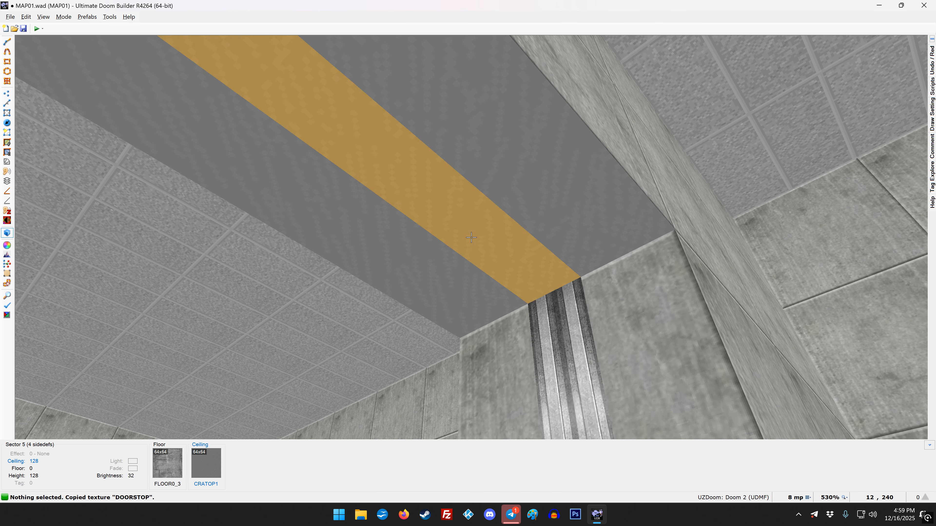
pyautogui.hotkey('ctrl', 'v')
# Step: Rotate the DOORSTOP ceiling texture of the inner door section to 90 degrees
pyautogui.rightClick(472, 238)
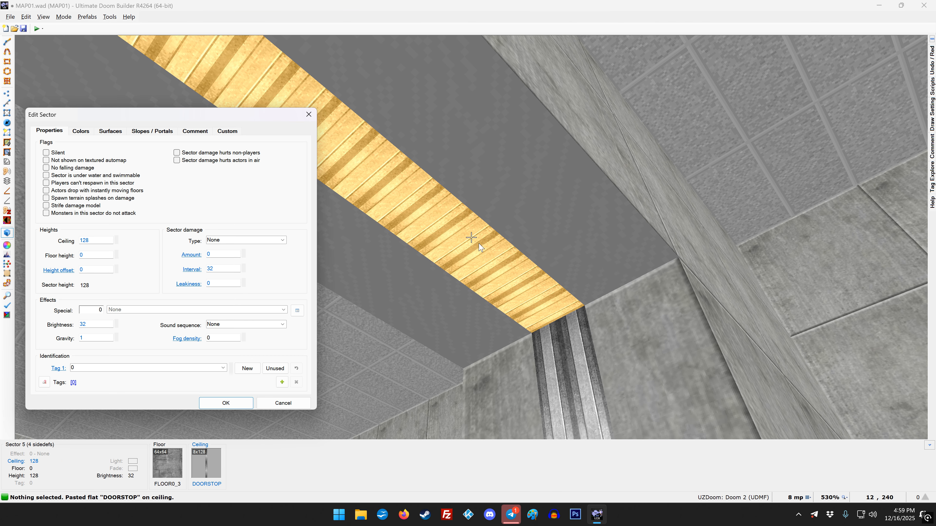
pyautogui.click(116, 131)
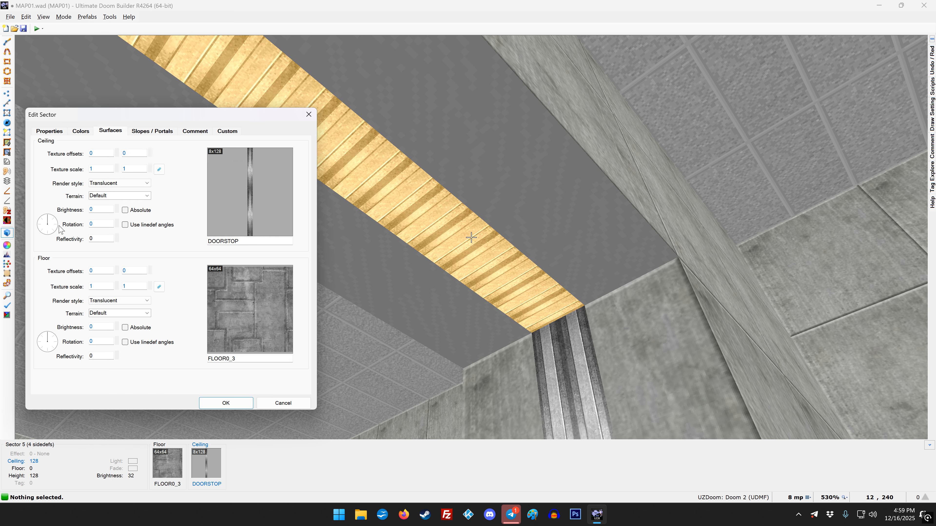
pyautogui.click(54, 228)
pyautogui.click(226, 404)
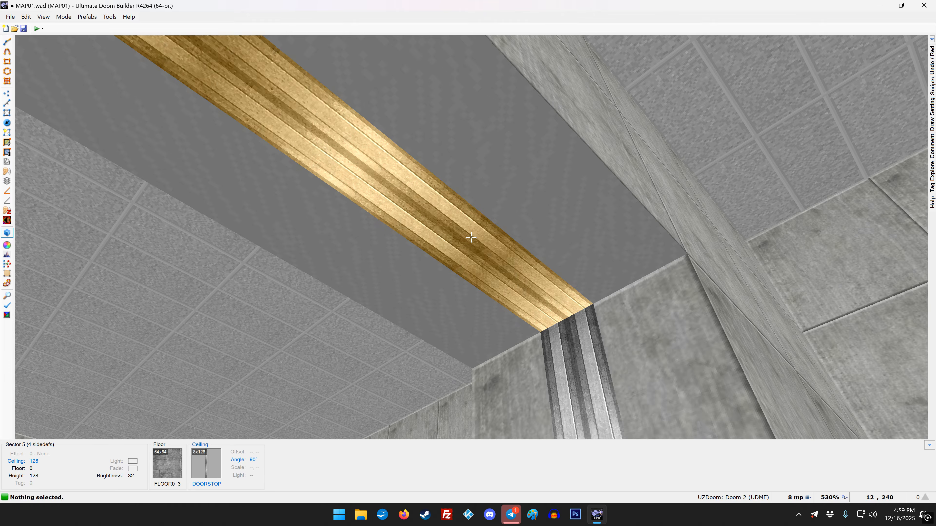
# Step: Copy the DOORSTOP ceiling flat onto the inner door section's floor and set the floor rotation to 90 degrees
pyautogui.hotkey('ctrl', 'c')
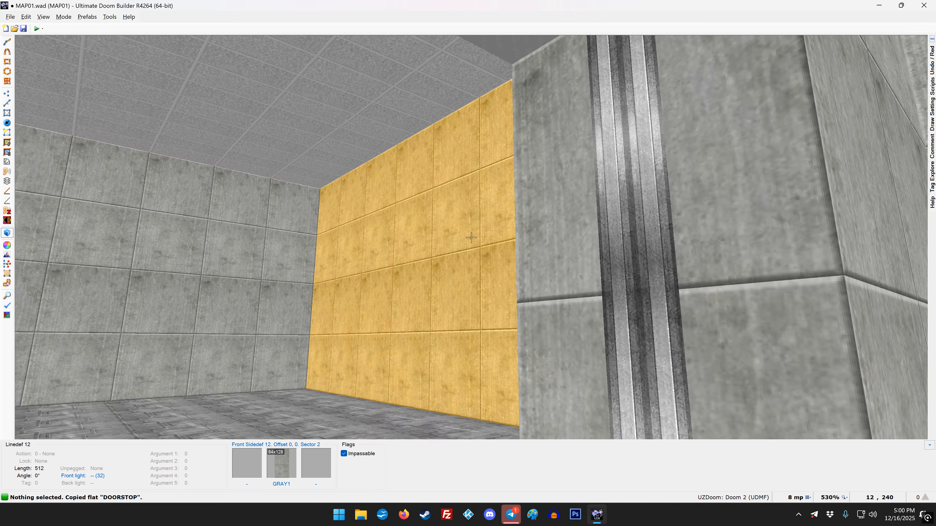
pyautogui.hotkey('ctrl', 'v')
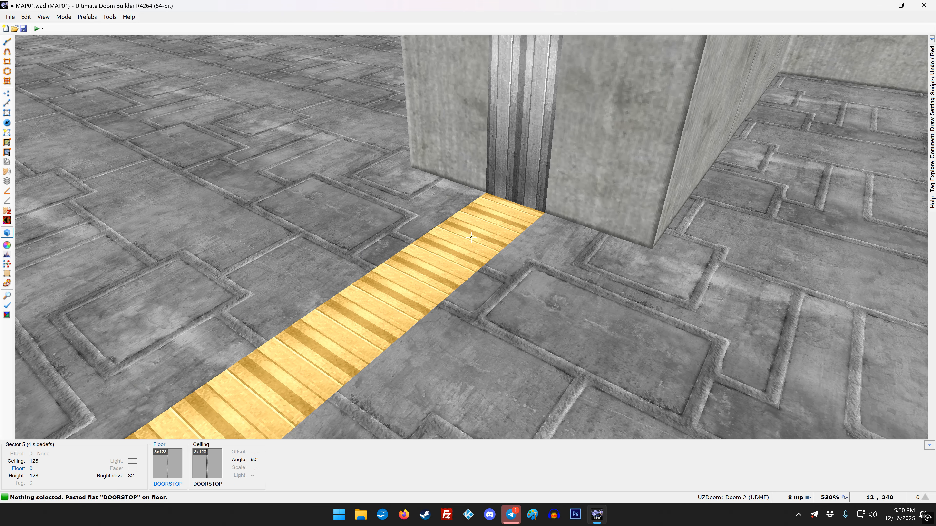
pyautogui.rightClick(471, 237)
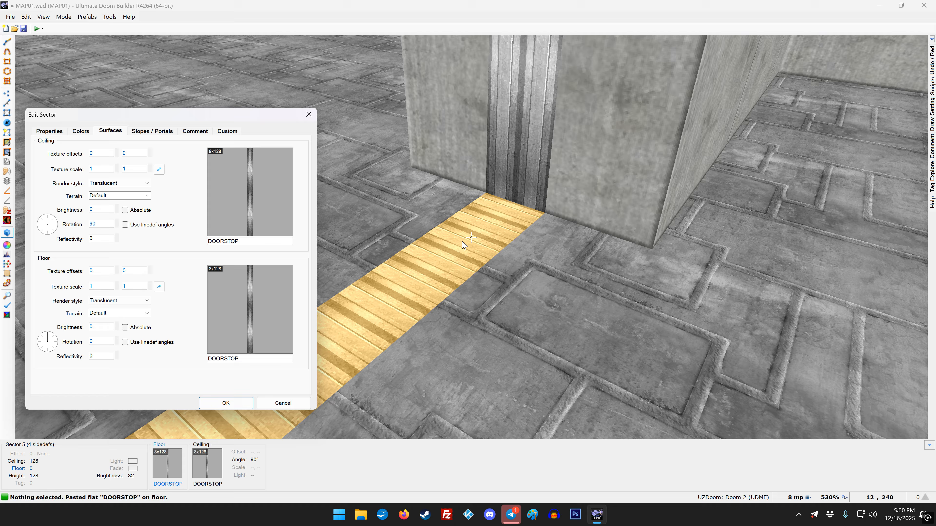
pyautogui.click(58, 345)
pyautogui.click(226, 403)
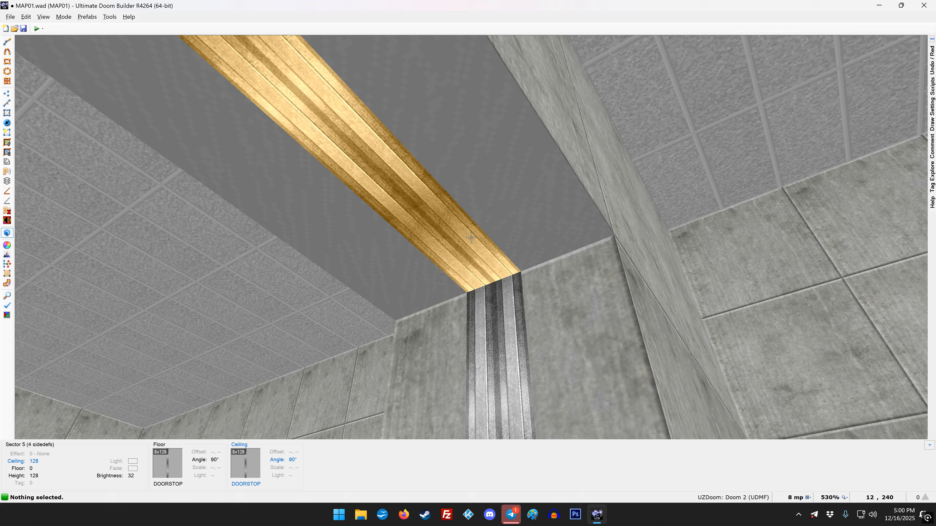
# Step: Lower the inner door section's ceiling to height 0 to close the doorway, and clear the selection
pyautogui.click(471, 237)
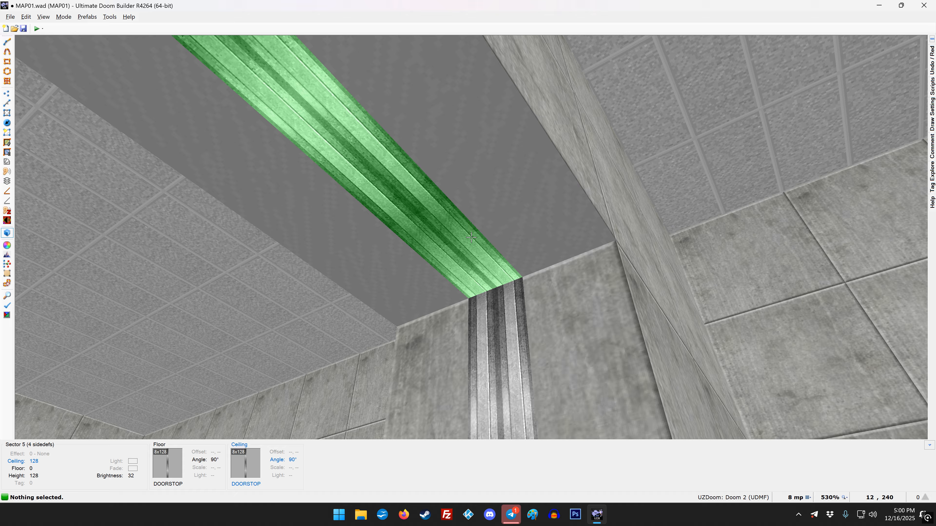
pyautogui.press('f')
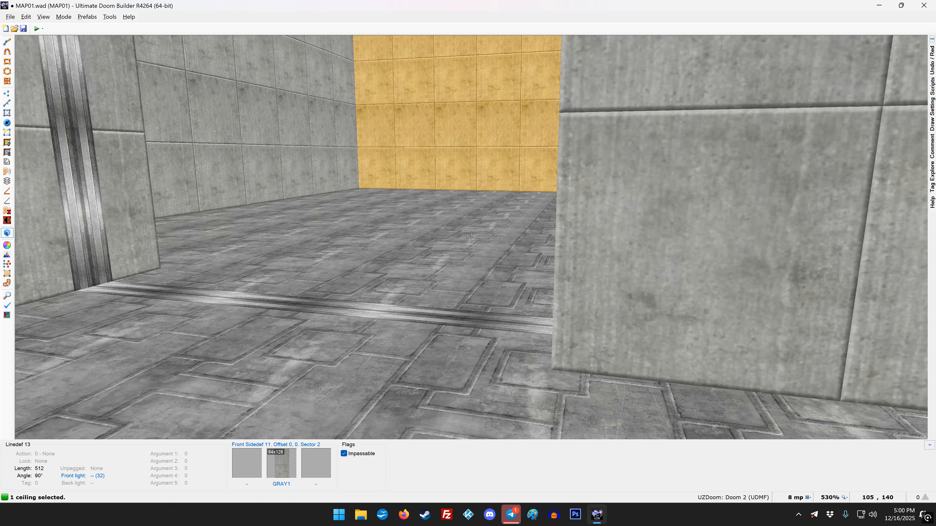
pyautogui.scroll(7, 472, 238)
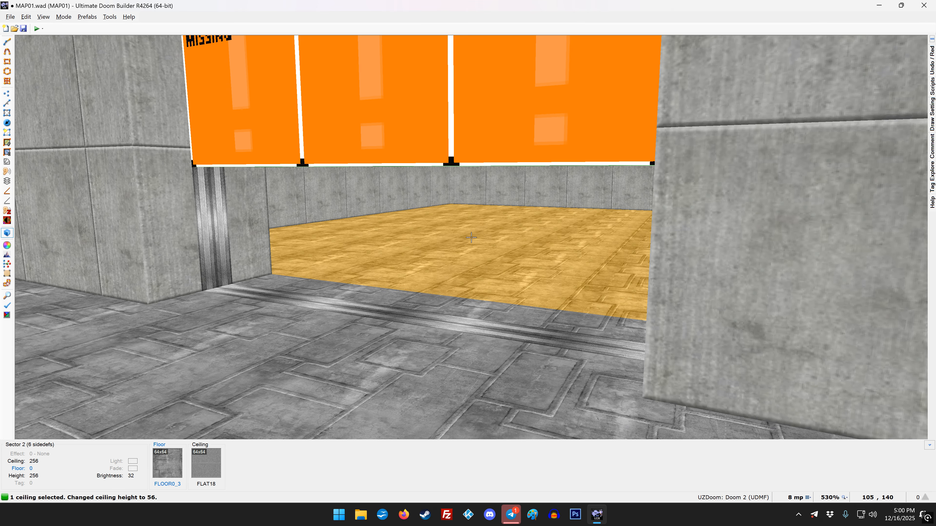
pyautogui.scroll(-2, 471, 237)
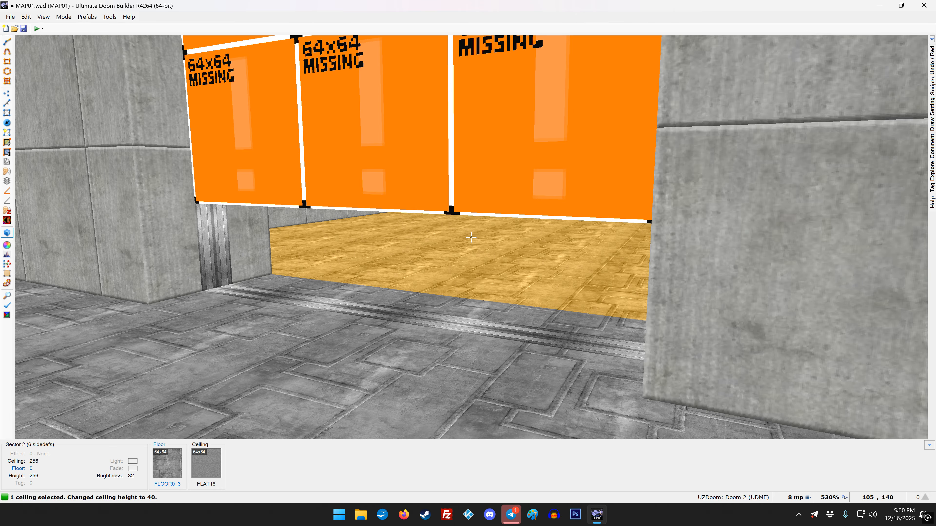
pyautogui.rightClick(472, 238)
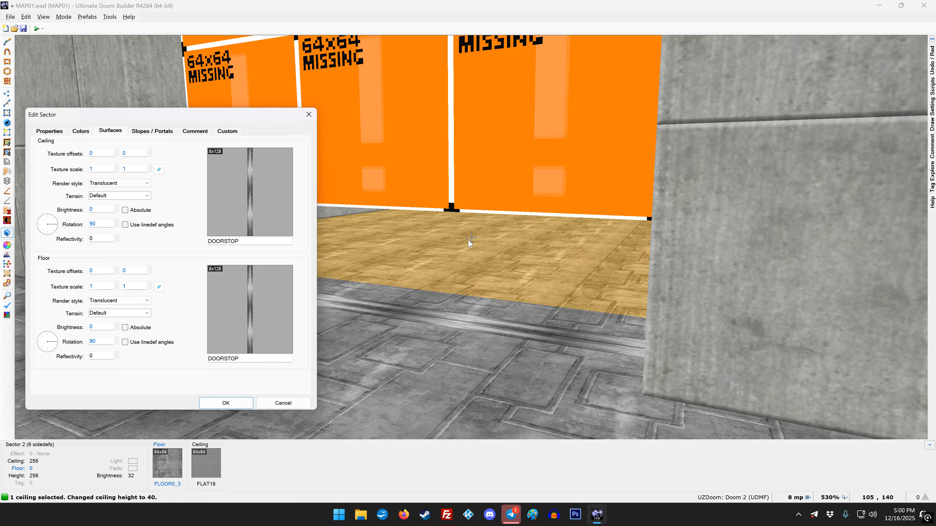
pyautogui.click(50, 131)
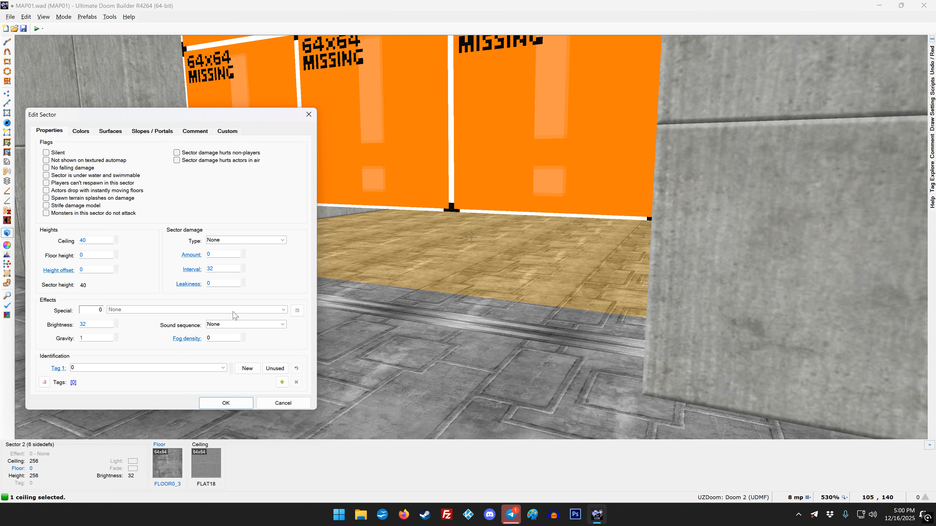
pyautogui.click(226, 402)
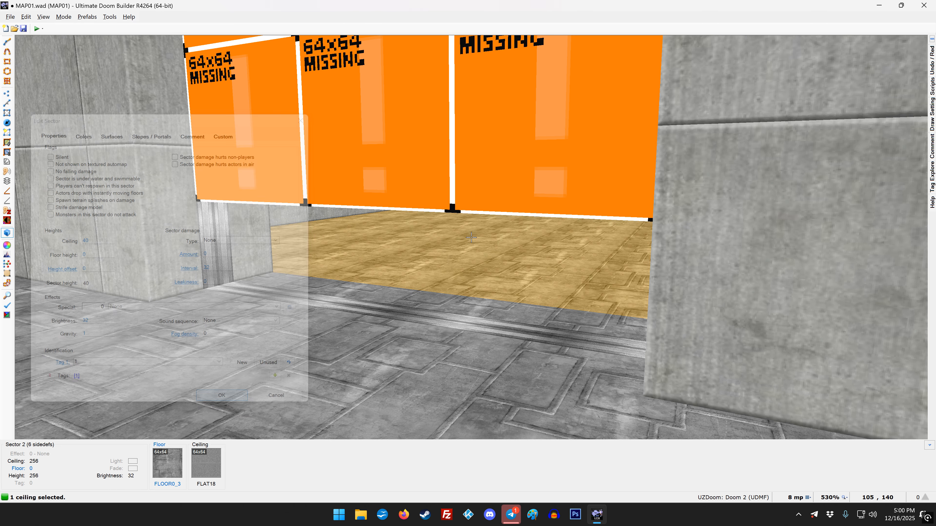
pyautogui.scroll(-2, 472, 237)
pyautogui.scroll(-3, 471, 237)
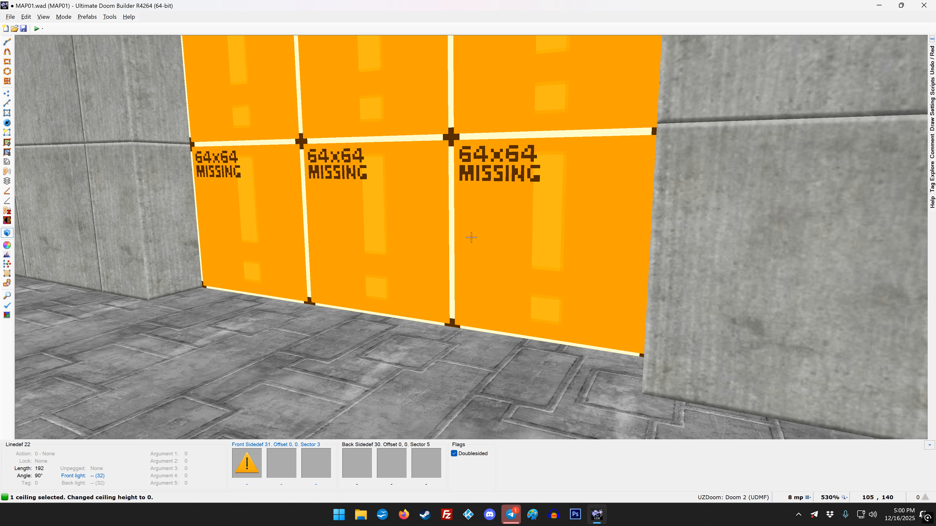
pyautogui.press('c')
# Step: Apply the BIGDOOR2 texture from the Doors set as the upper texture of the door face in the first room
pyautogui.rightClick(471, 238)
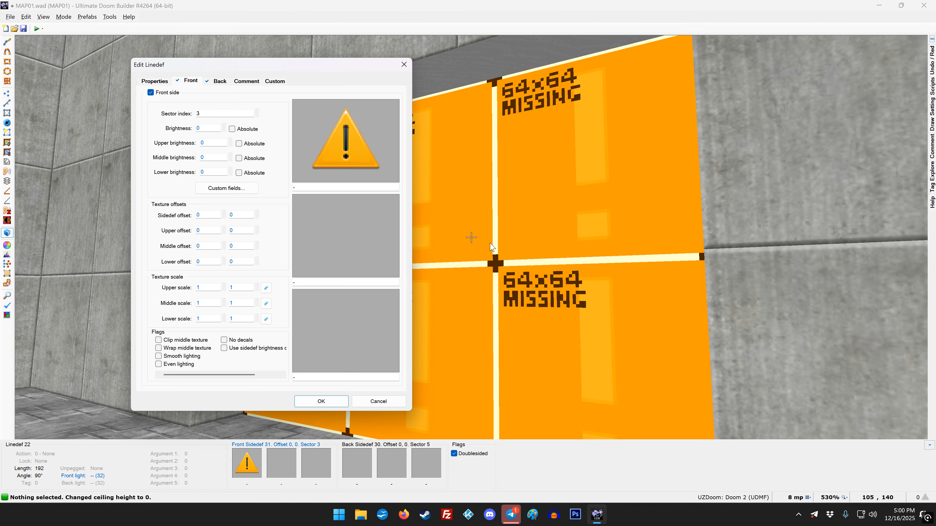
pyautogui.click(394, 177)
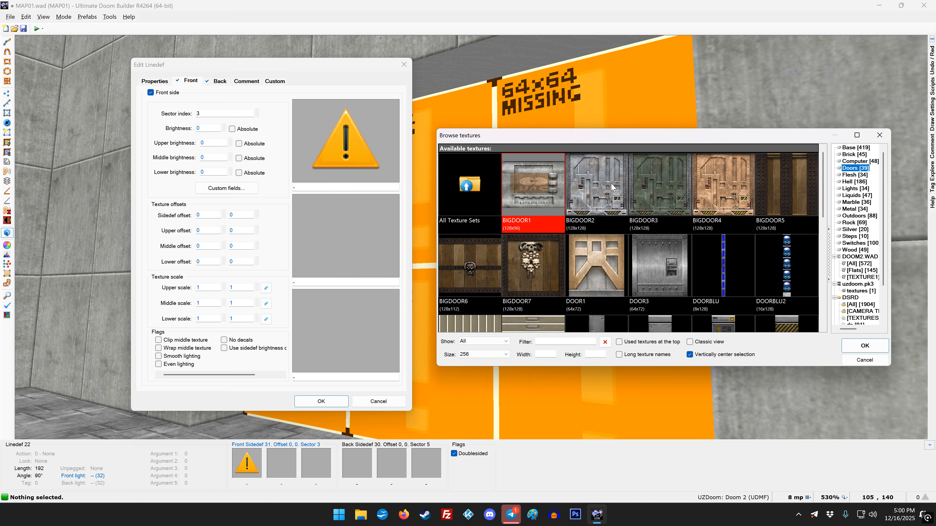
pyautogui.scroll(-2, 611, 186)
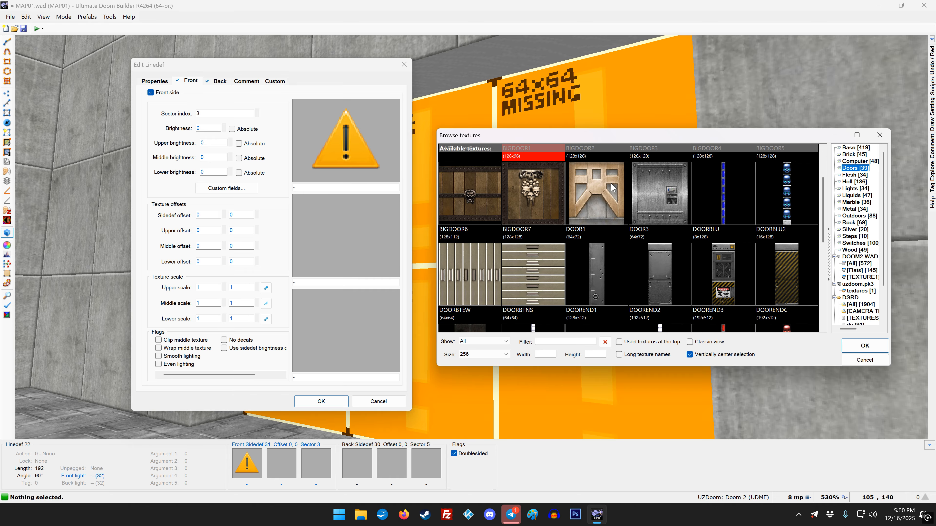
pyautogui.scroll(-2, 611, 187)
pyautogui.scroll(4, 612, 187)
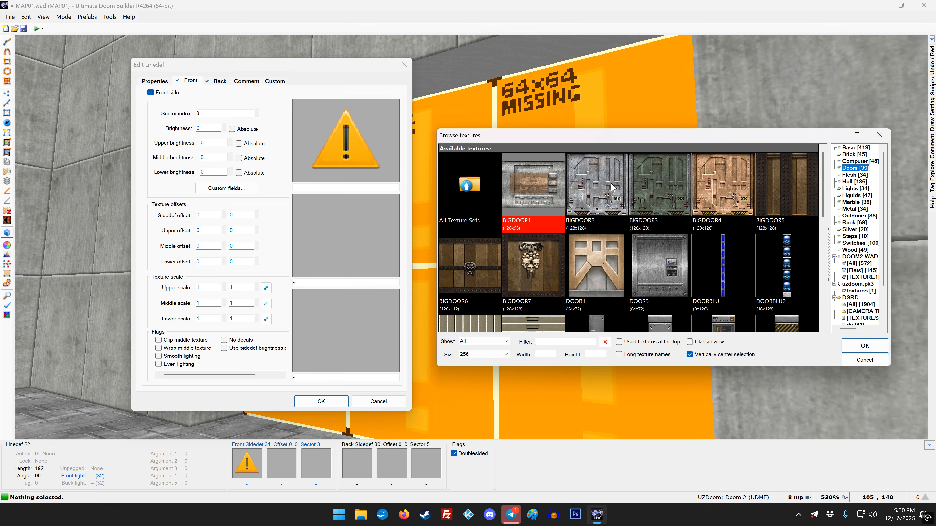
pyautogui.doubleClick(611, 183)
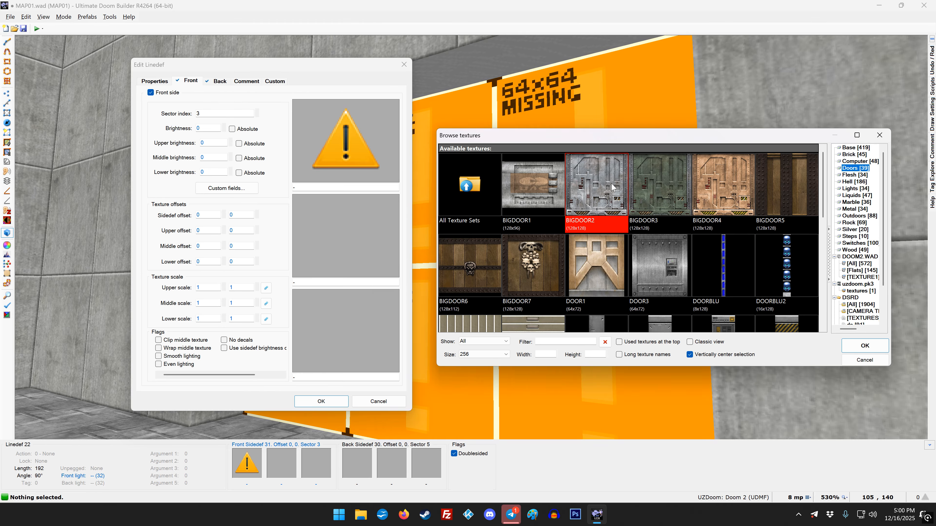
pyautogui.click(321, 401)
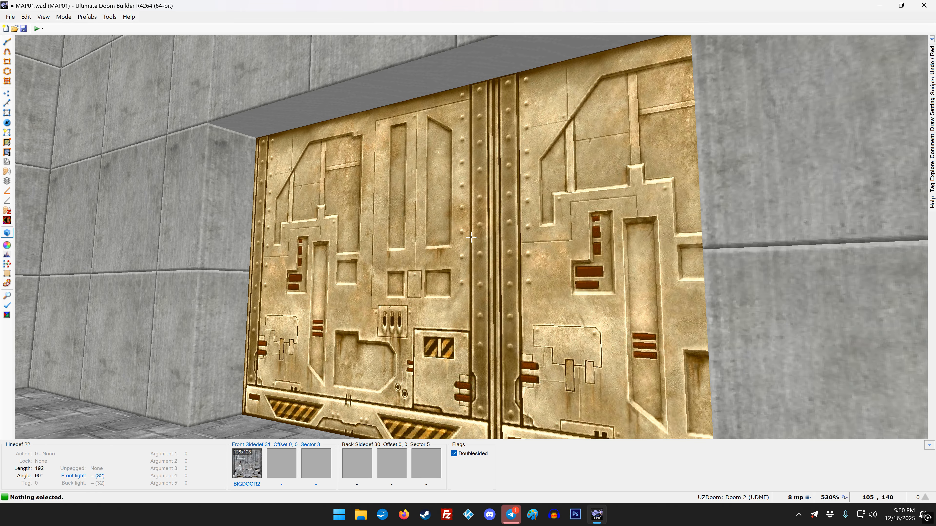
# Step: Copy the BIGDOOR2 texture onto the opposite face of the door in the other room
pyautogui.hotkey('ctrl', 'c')
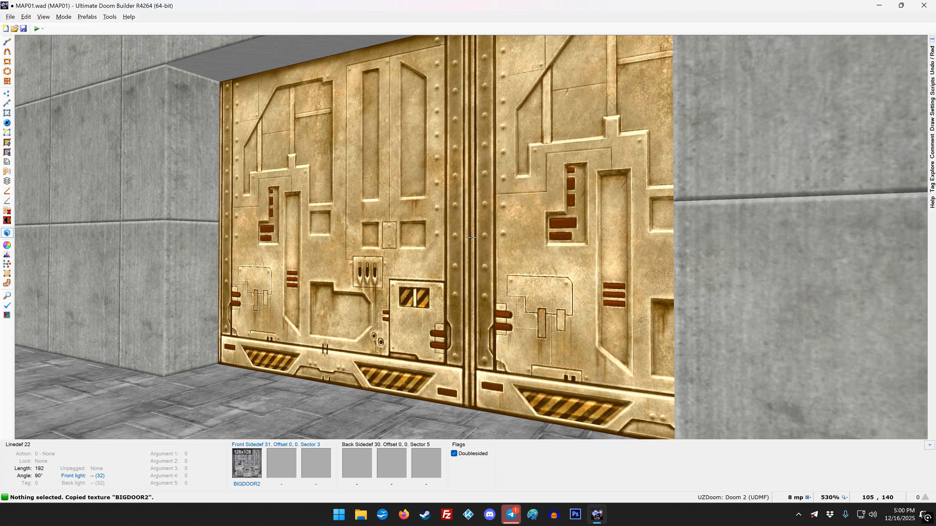
pyautogui.press('f')
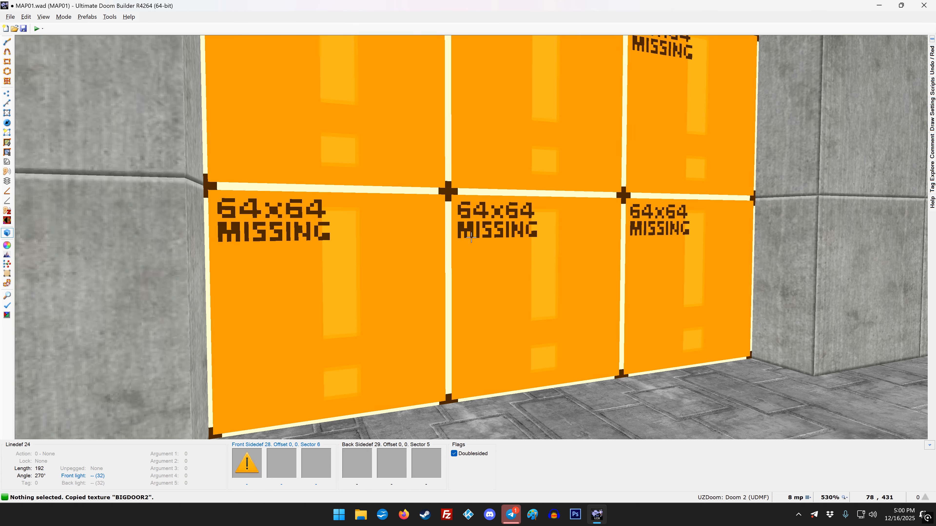
pyautogui.hotkey('ctrl', 'v')
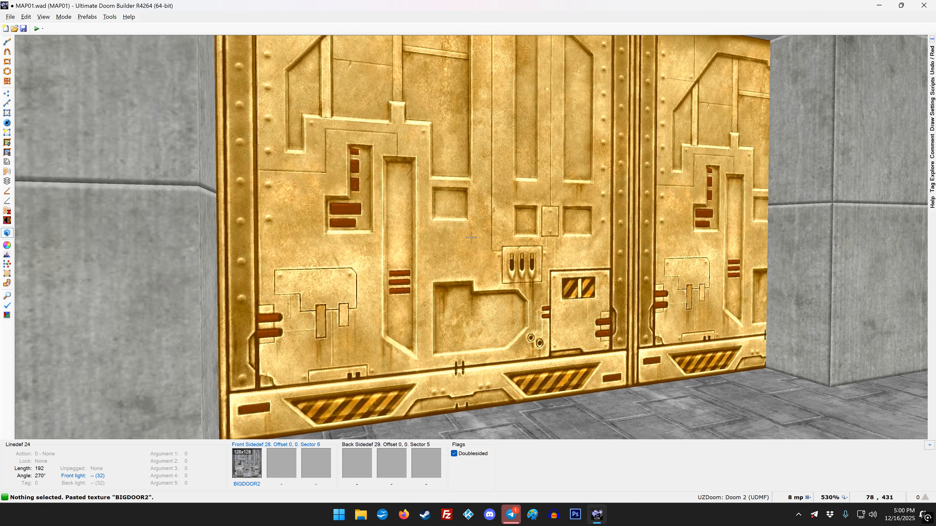
# Step: Shift the BIGDOOR2 texture on the far door face horizontally to offset 64, 0
pyautogui.press('w')
pyautogui.press('Left')
pyautogui.press('Left')
pyautogui.press('Left')
pyautogui.press('Left')
pyautogui.press('Left')
pyautogui.press('Left')
pyautogui.press('Left')
pyautogui.press('Left')
pyautogui.press('Left')
pyautogui.press('Left')
pyautogui.press('Left')
pyautogui.press('Left')
pyautogui.press('Left')
pyautogui.press('Left')
pyautogui.press('Left')
pyautogui.press('Left')
pyautogui.press('Left')
pyautogui.press('Left')
pyautogui.press('Left')
pyautogui.press('Left')
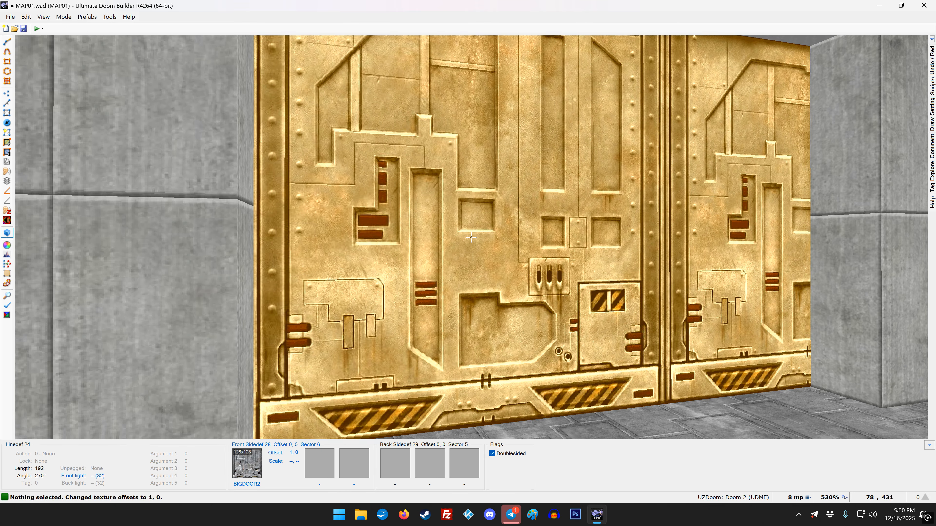
pyautogui.press('Left')
pyautogui.press('Left')
pyautogui.press('Left')
pyautogui.press('Left')
pyautogui.press('Left')
pyautogui.press('Left')
pyautogui.press('Left')
pyautogui.press('Left')
pyautogui.press('Left')
pyautogui.press('Left')
pyautogui.press('Left')
pyautogui.press('Left')
pyautogui.press('Left')
pyautogui.press('Left')
pyautogui.press('Left')
pyautogui.press('Left')
pyautogui.press('Left')
pyautogui.press('Left')
pyautogui.press('Left')
pyautogui.press('Left')
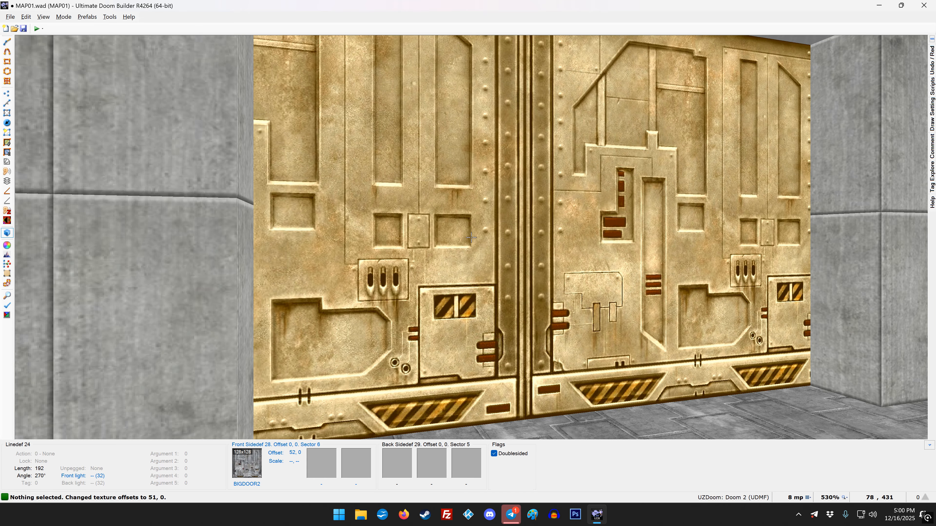
pyautogui.press('Right')
pyautogui.press('Right')
pyautogui.press('Right')
pyautogui.press('Right')
pyautogui.press('Right')
pyautogui.press('Right')
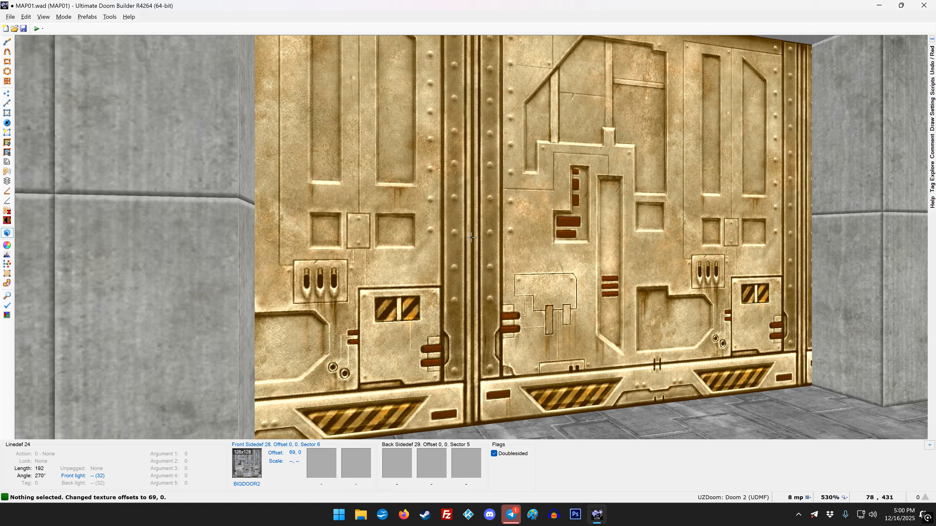
pyautogui.press('Right')
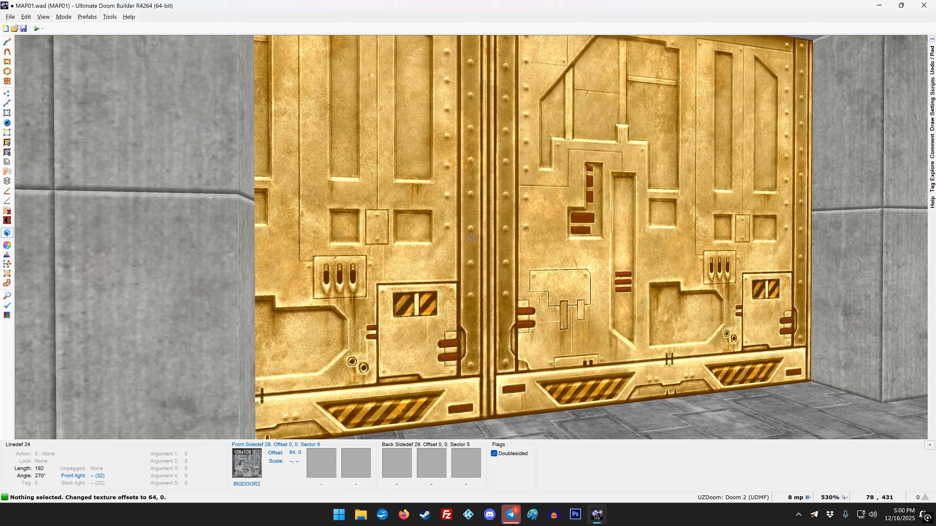
# Step: Return to the 2D map and draw a separate rectangular sector, 336 by 96 units, east of the doorway outside both rooms
pyautogui.press('w')
pyautogui.press('s')
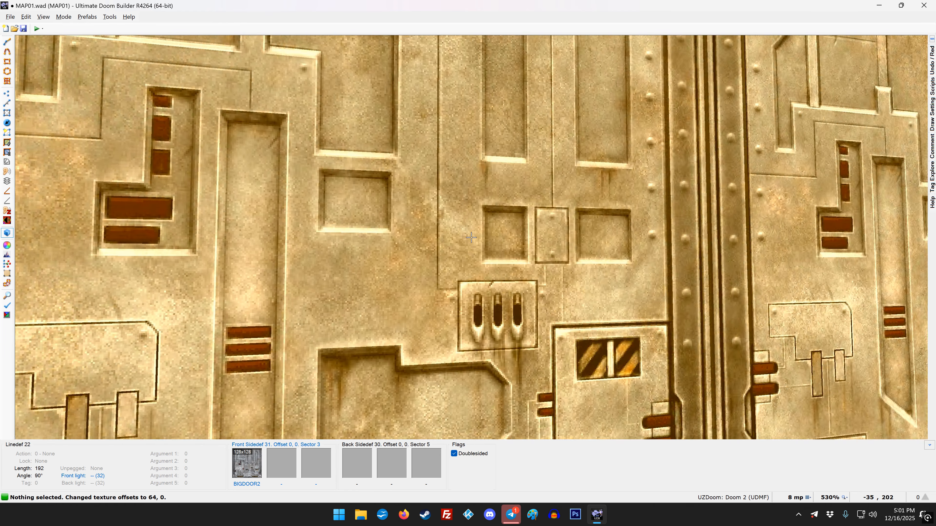
pyautogui.press('w')
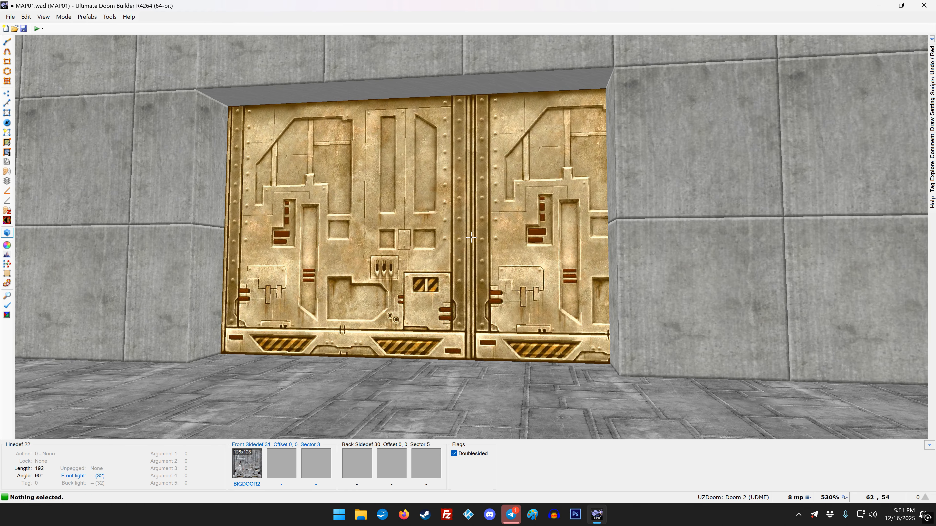
pyautogui.press('w')
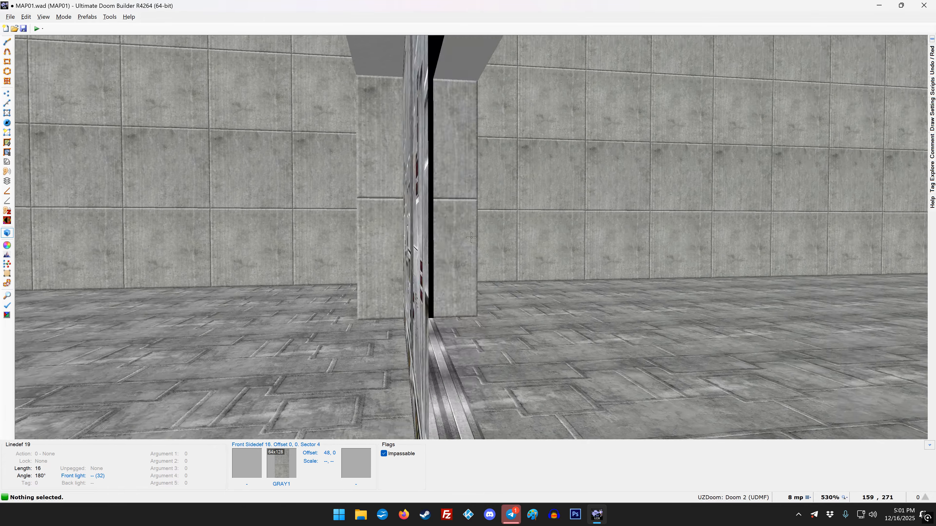
pyautogui.press('q')
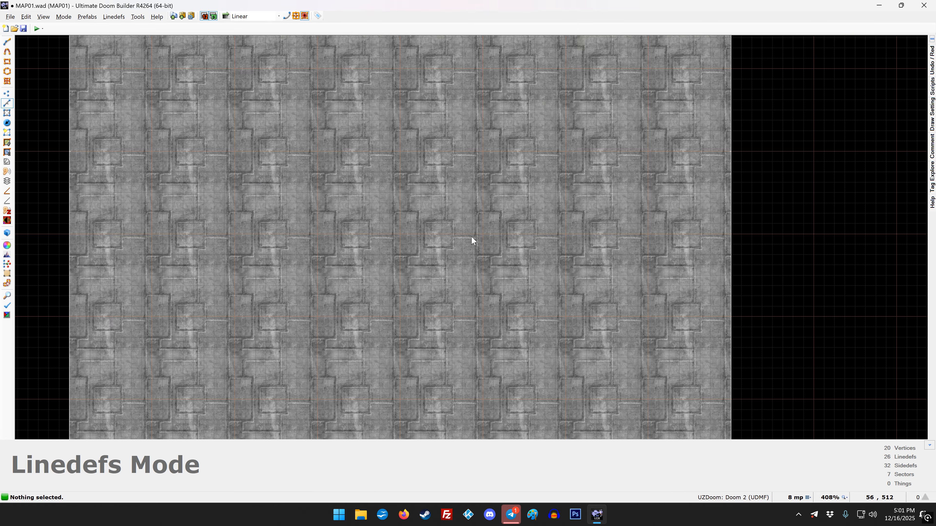
pyautogui.scroll(-7, 471, 237)
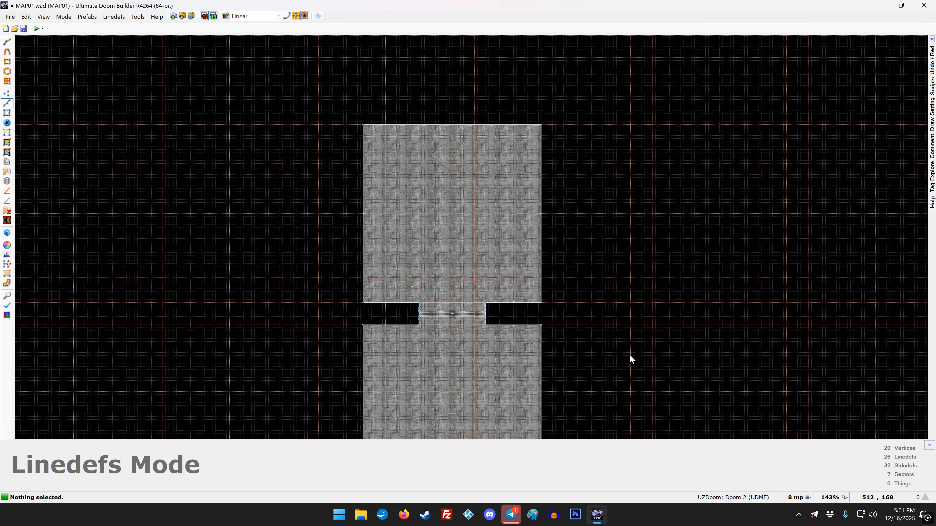
pyautogui.scroll(4, 630, 356)
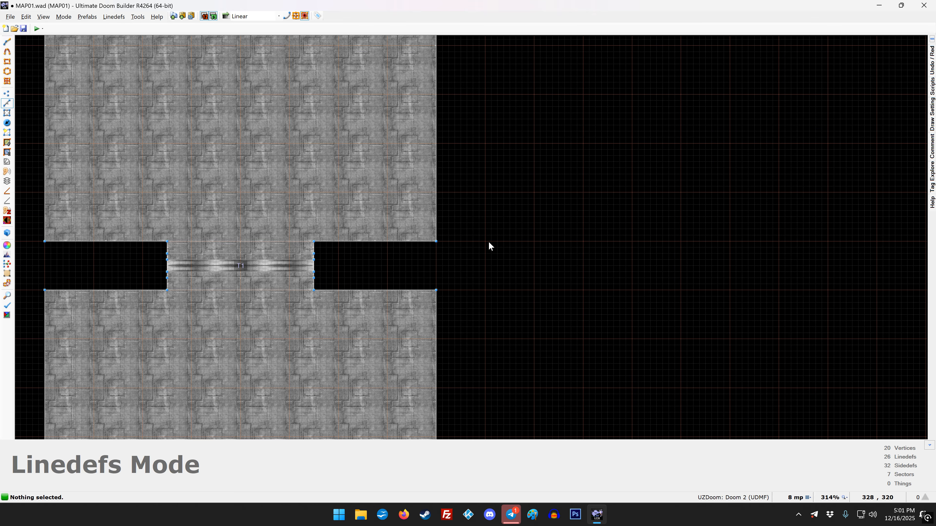
pyautogui.press('d')
pyautogui.click(473, 229)
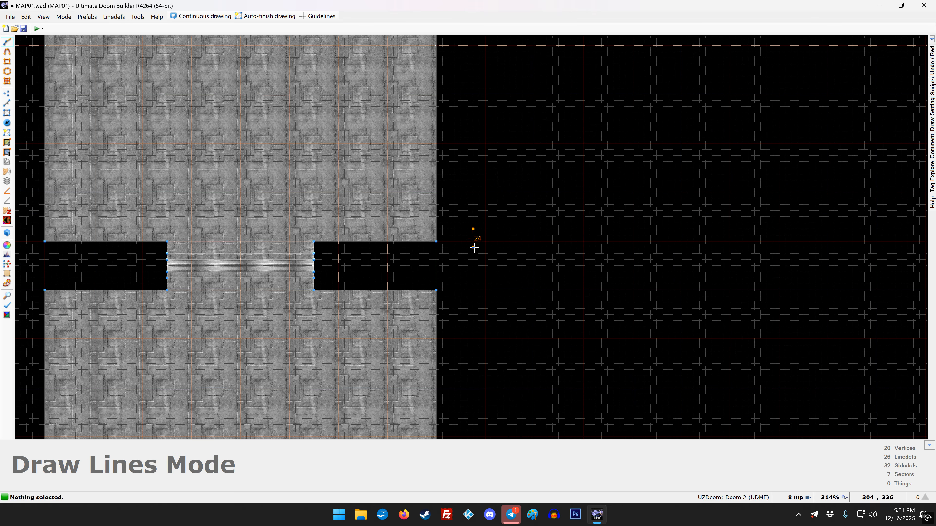
pyautogui.click(473, 302)
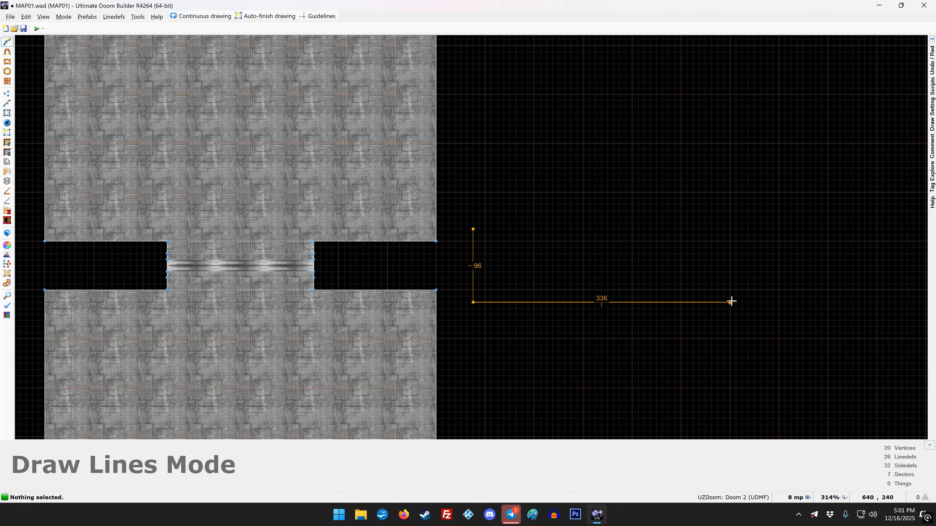
pyautogui.click(731, 302)
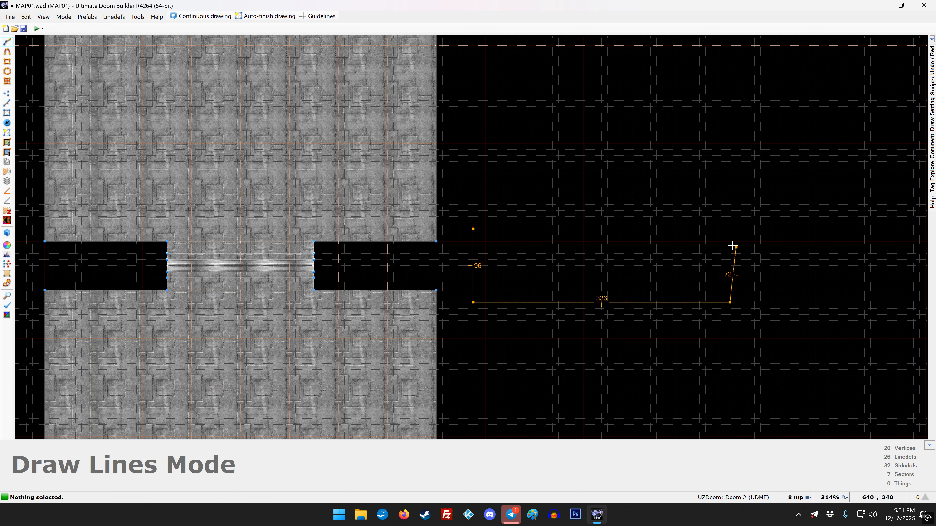
pyautogui.click(730, 229)
pyautogui.click(473, 228)
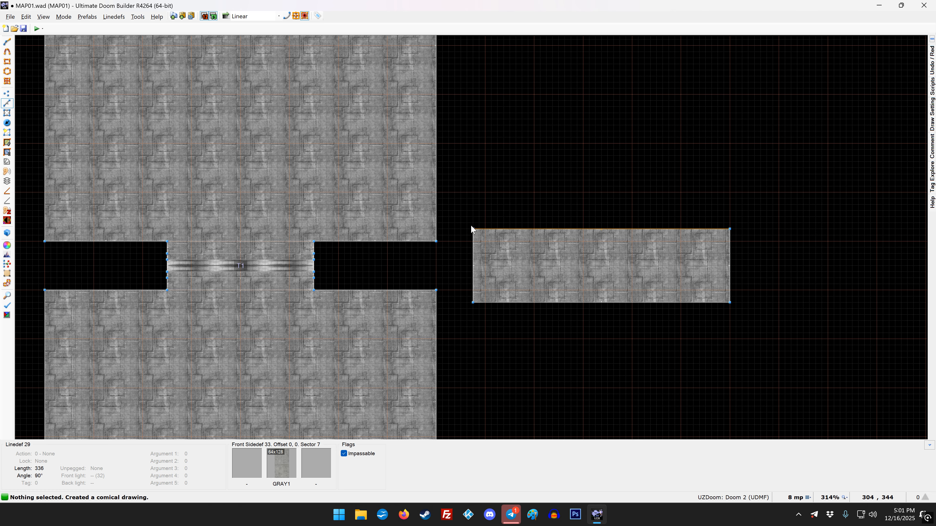
# Step: Set the ceiling height of the new detached rectangular sector to 128
pyautogui.press('s')
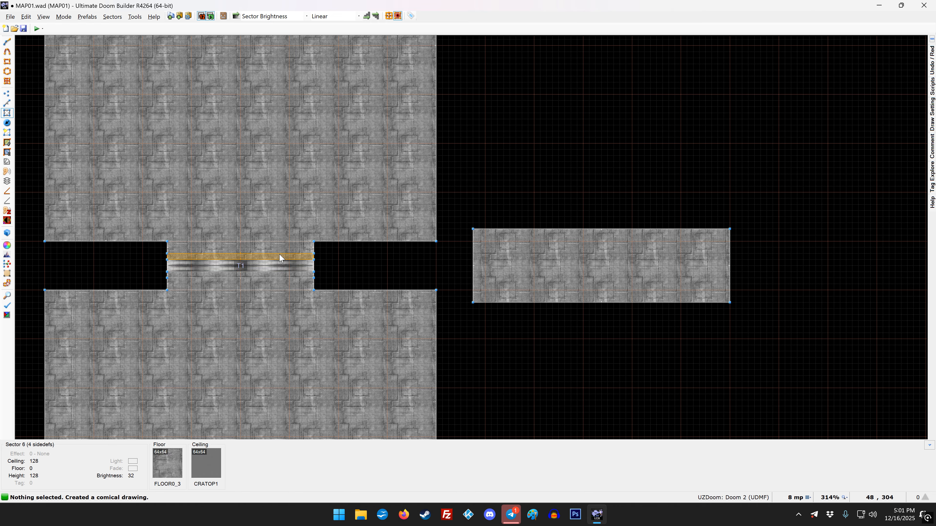
pyautogui.rightClick(528, 271)
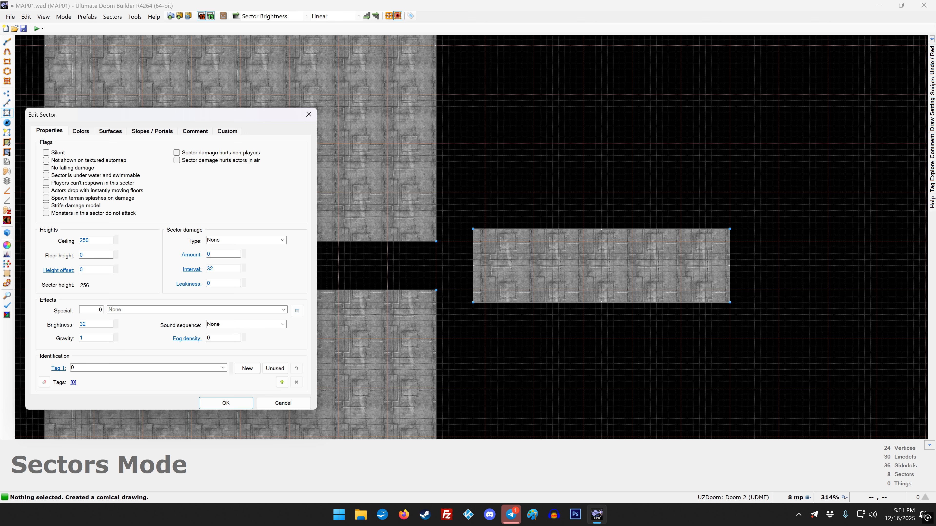
pyautogui.write('128')
pyautogui.click(221, 406)
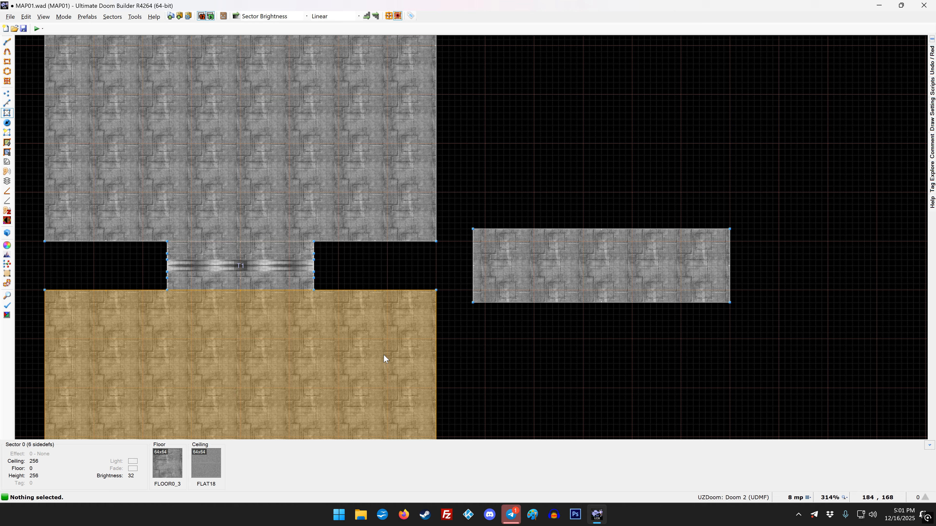
# Step: Switch the map to Vertices mode and inspect the closed door in the 3D view at full brightness
pyautogui.press('v')
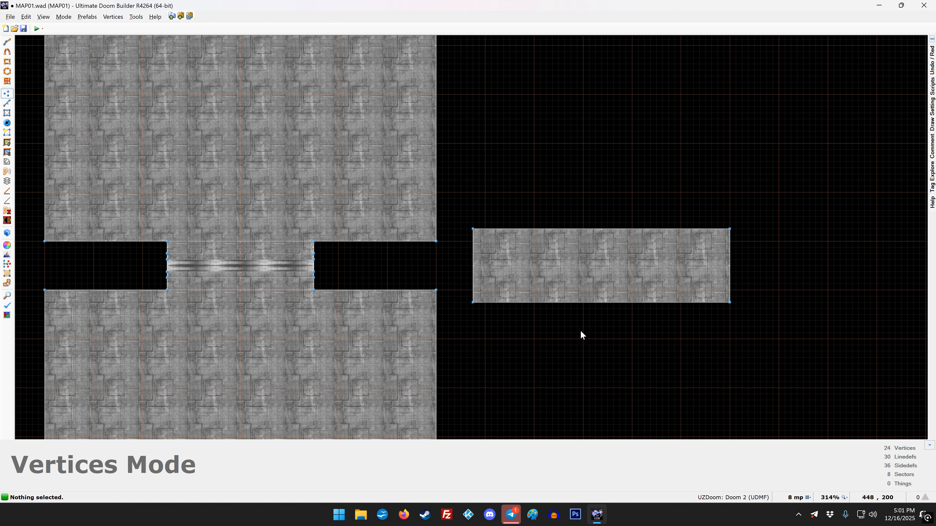
pyautogui.press('b')
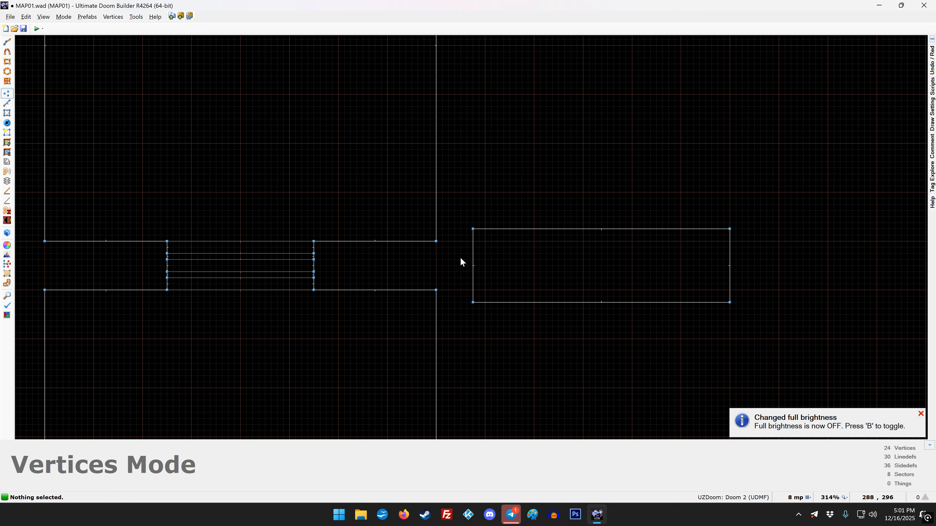
pyautogui.scroll(1, 364, 257)
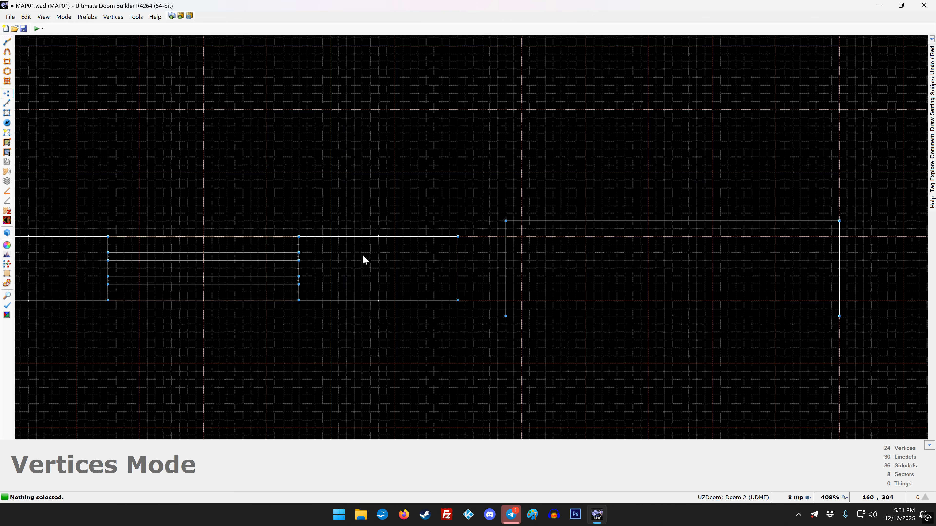
pyautogui.press('w')
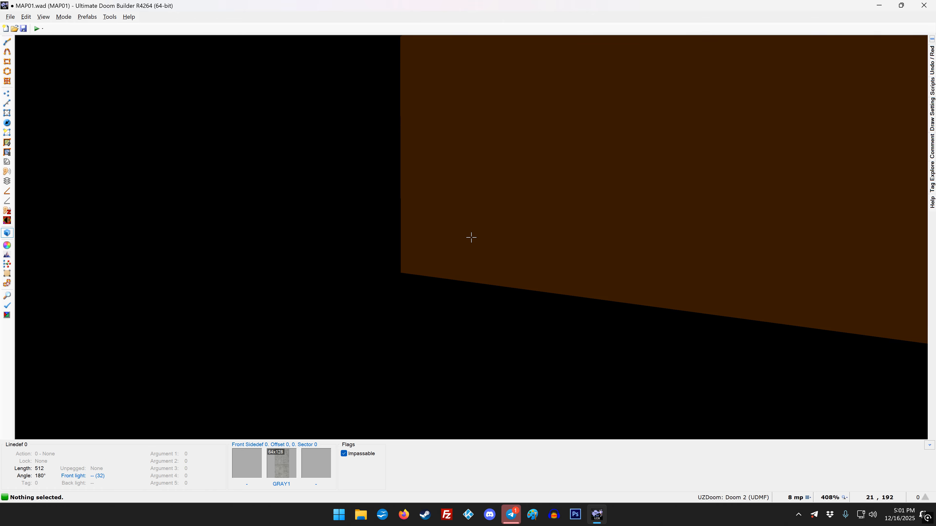
pyautogui.press('b')
pyautogui.press('w')
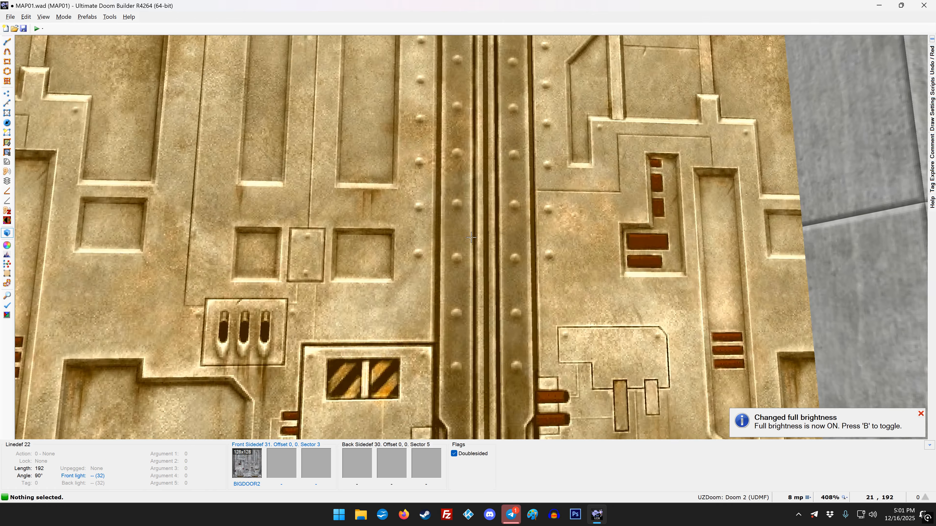
pyautogui.press('w')
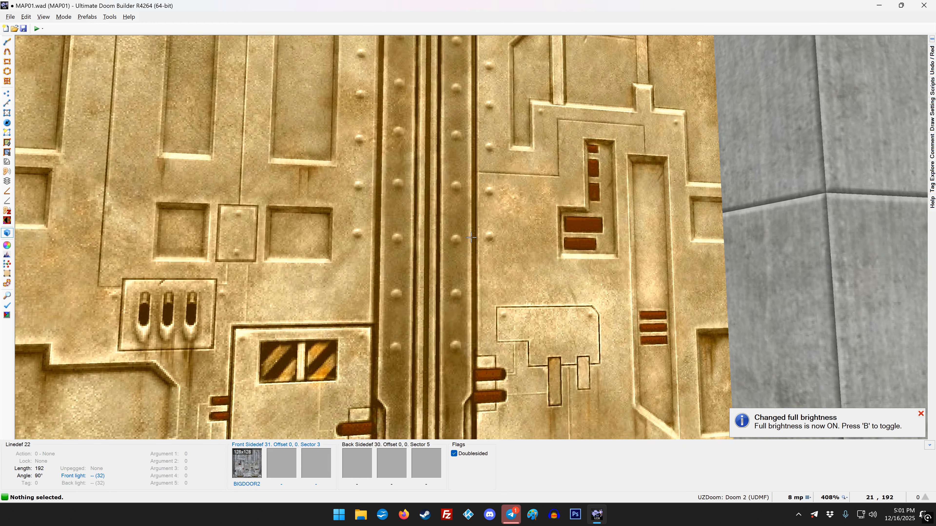
# Step: Return to the 2D map around the detached rectangular sector and turn full brightness off
pyautogui.press('q')
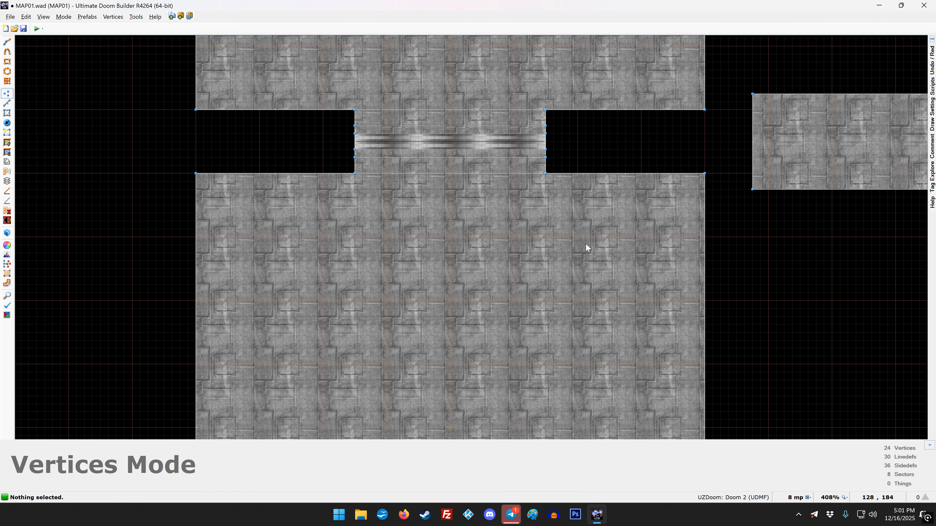
pyautogui.press('Right')
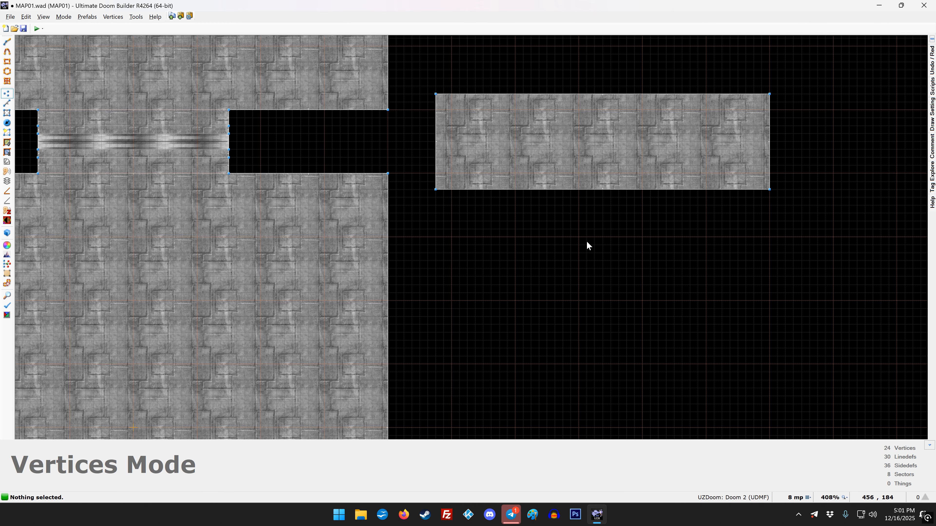
pyautogui.press('b')
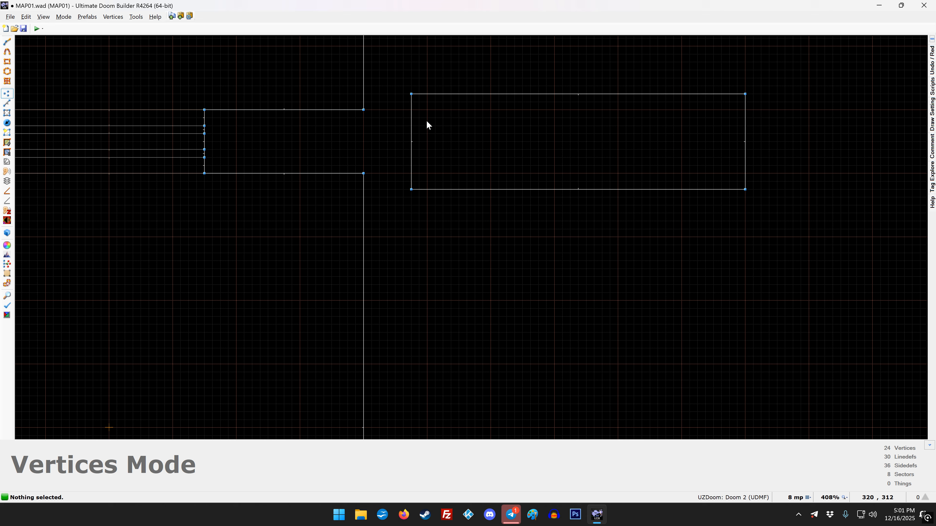
# Step: Draw a closed U-shaped outline, 128 by 32 units with 8-unit-thick arms opening east, inside the detached sector's west end
pyautogui.press('d')
pyautogui.click(427, 126)
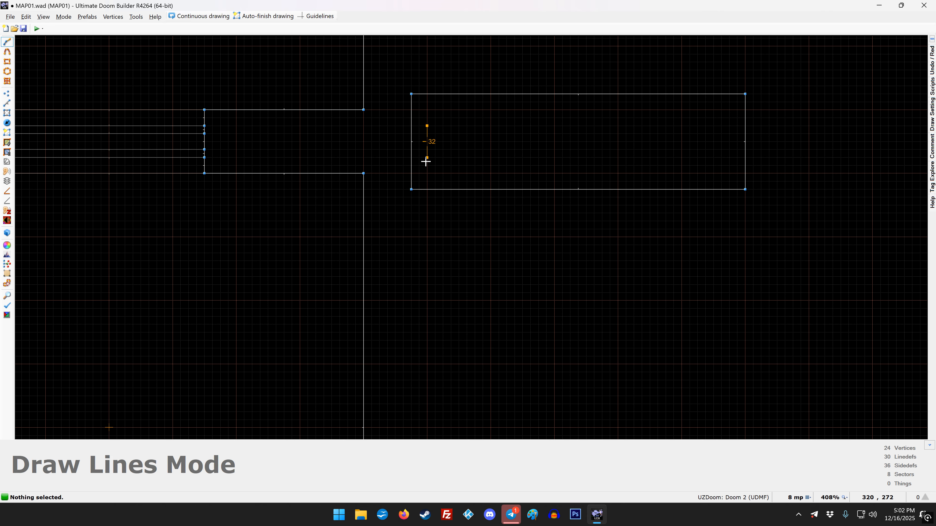
pyautogui.click(427, 158)
pyautogui.click(554, 158)
pyautogui.click(554, 150)
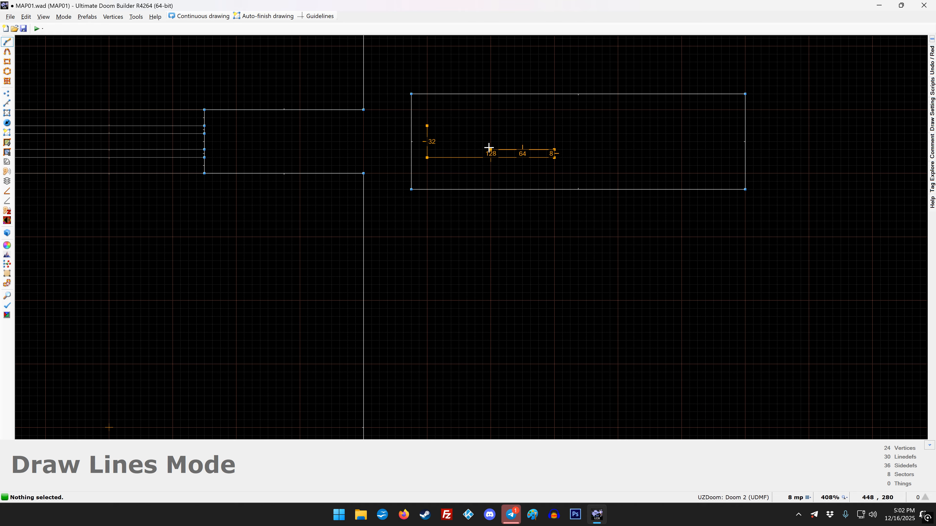
pyautogui.click(435, 150)
pyautogui.click(436, 134)
pyautogui.click(554, 134)
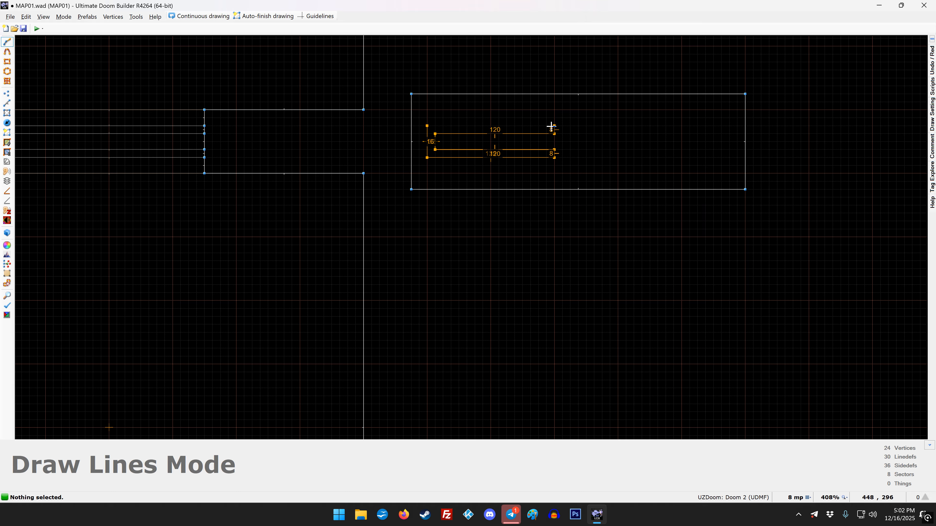
pyautogui.click(555, 126)
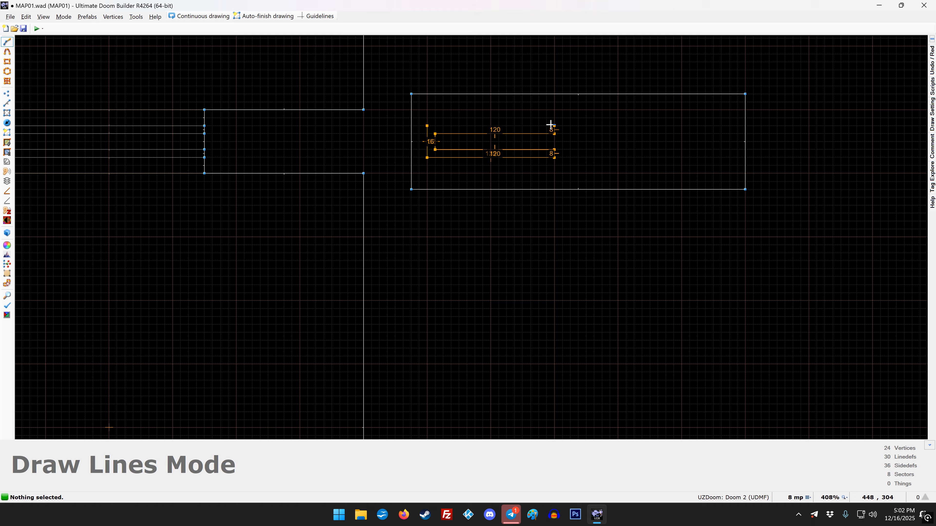
pyautogui.click(427, 126)
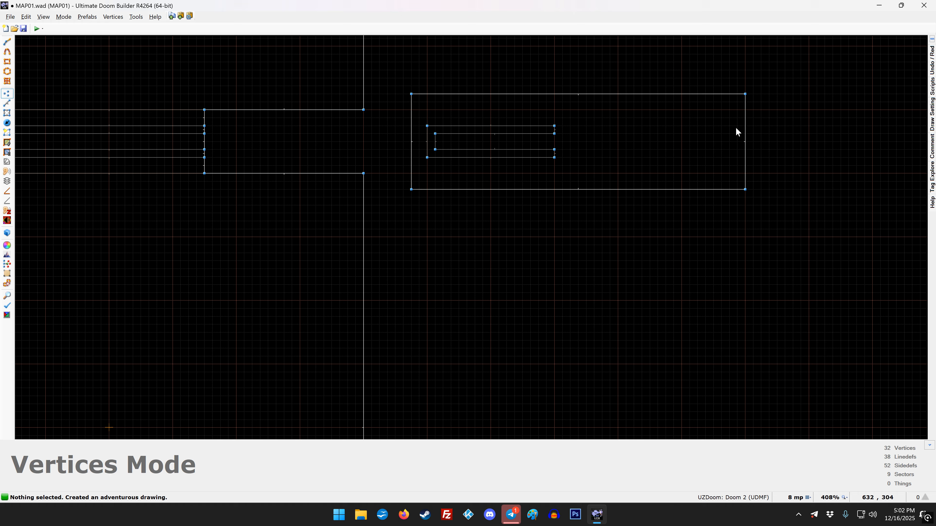
# Step: Draw a second U-shaped outline, 64 by 32 units and 8 units thick, opening west inside the detached sector's east end
pyautogui.press('space')
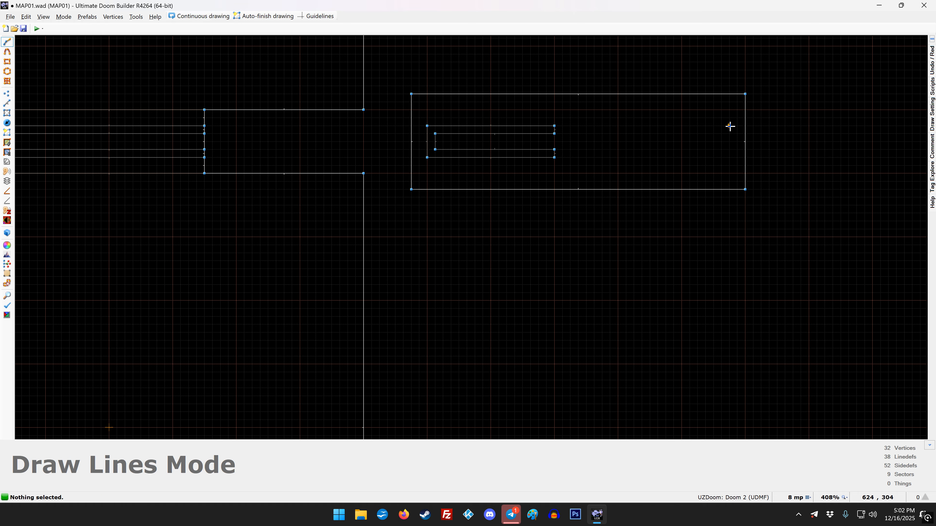
pyautogui.click(730, 126)
pyautogui.click(666, 126)
pyautogui.click(666, 133)
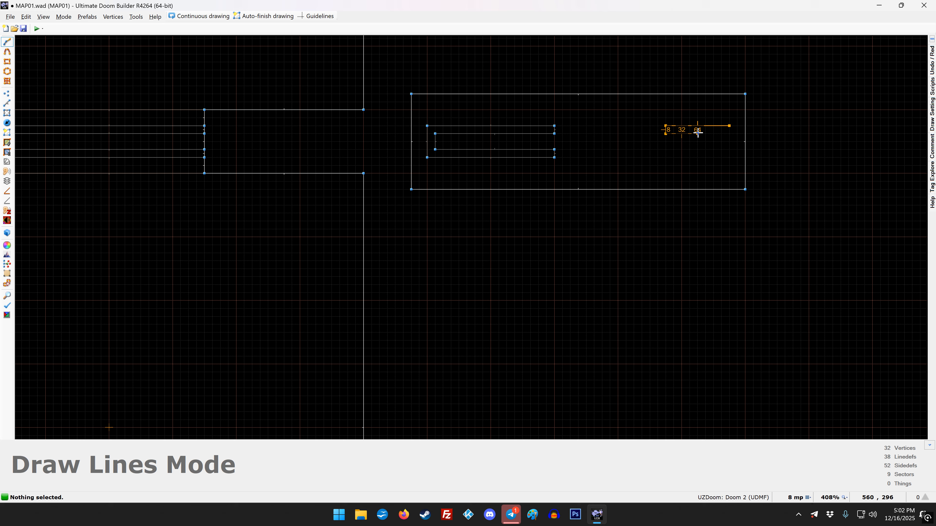
pyautogui.click(720, 134)
pyautogui.click(718, 150)
pyautogui.click(666, 150)
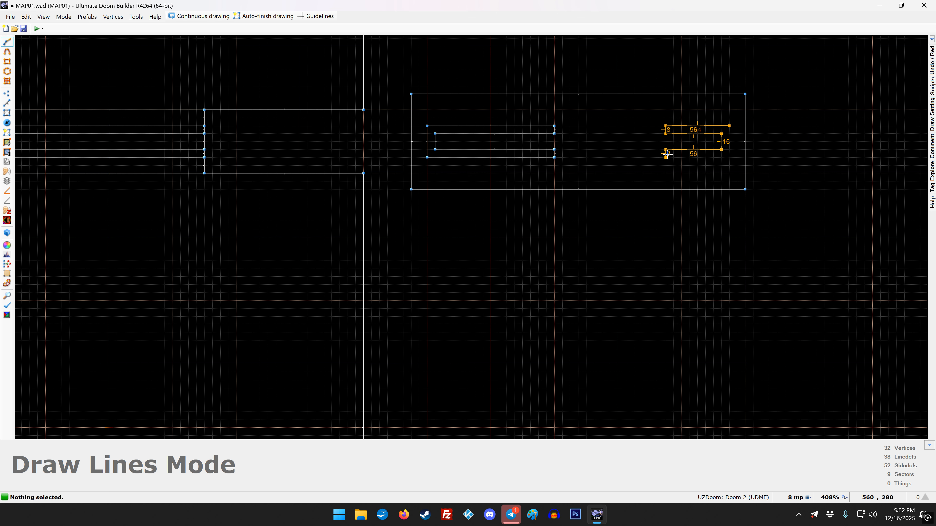
pyautogui.click(666, 158)
pyautogui.click(728, 157)
pyautogui.click(729, 127)
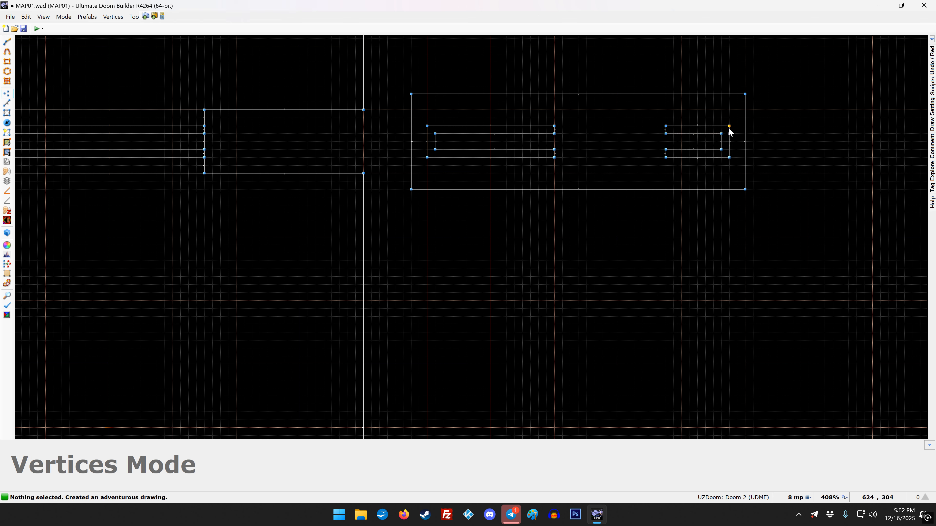
# Step: Delete both U-shaped sectors inside the detached rectangle, keeping their outlines, and clear the selection
pyautogui.press('s')
pyautogui.click(726, 139)
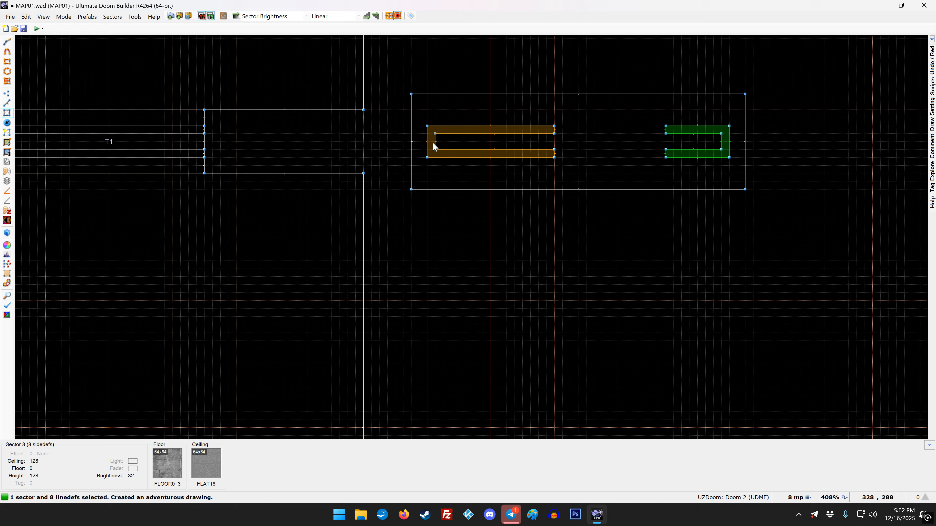
pyautogui.click(432, 143)
pyautogui.press('Delete')
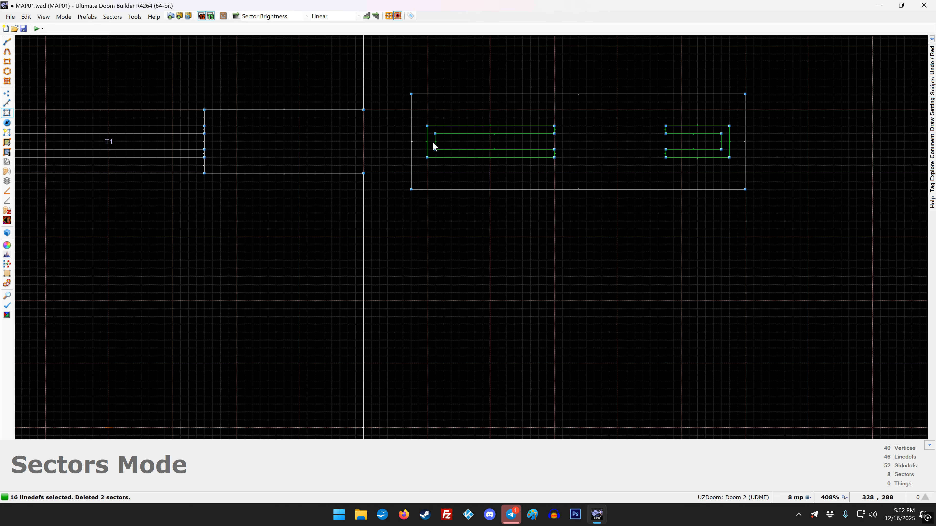
pyautogui.click(433, 142)
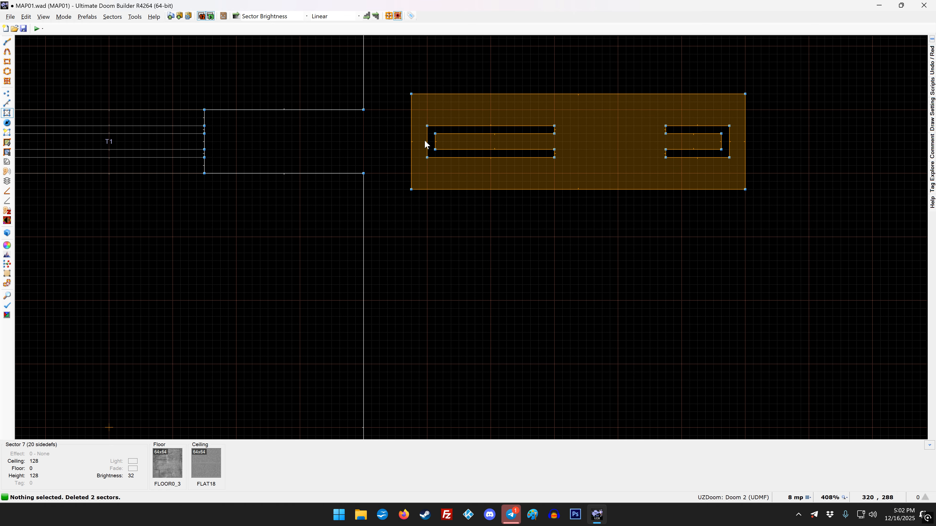
# Step: Give the outer west linedef of the western U shape action 1, Polyobject Start Line, with polyobject number 1
pyautogui.press('l')
pyautogui.rightClick(427, 141)
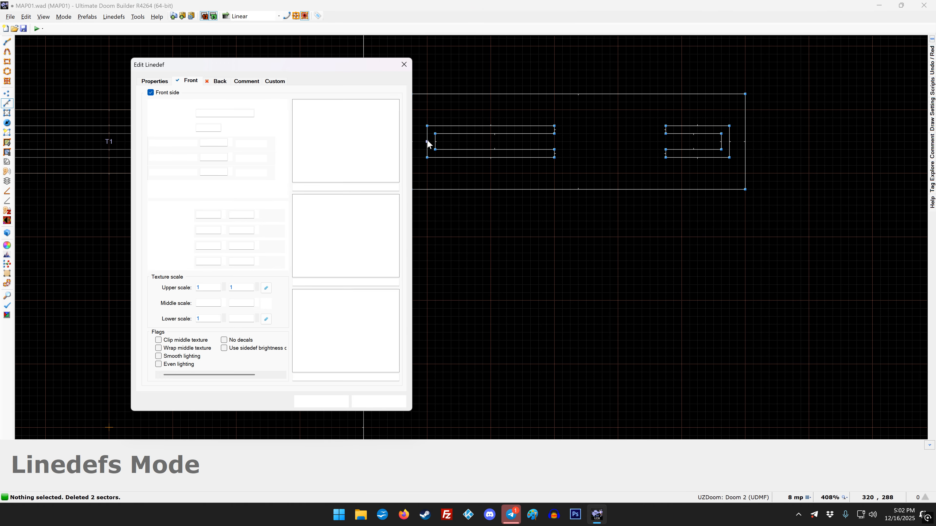
pyautogui.click(159, 82)
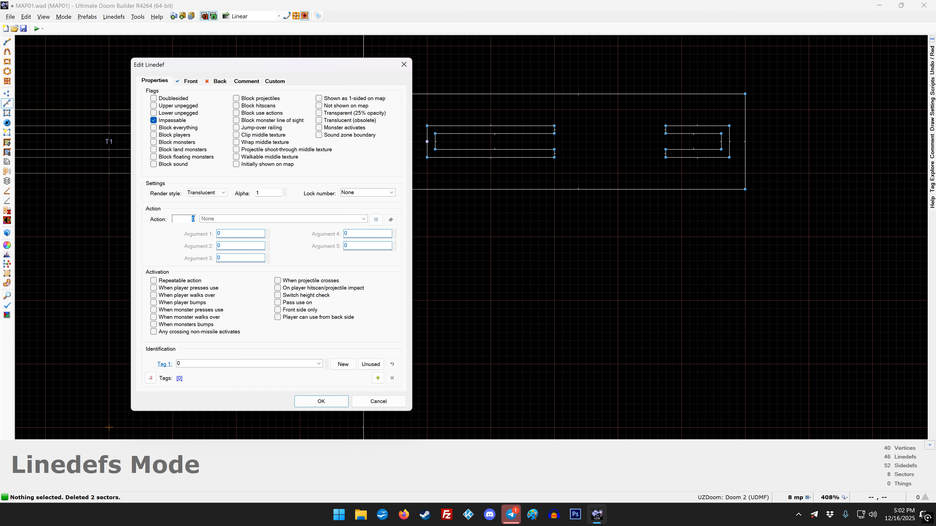
pyautogui.write('1')
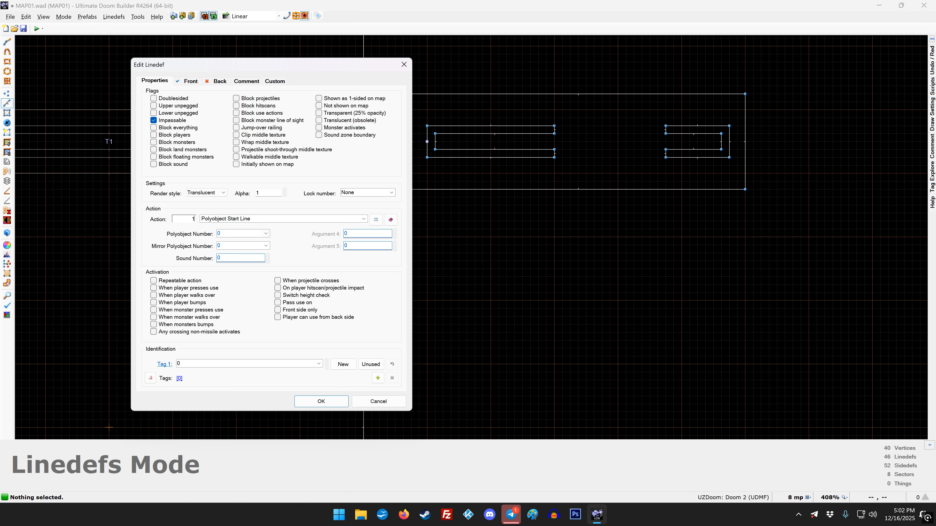
pyautogui.click(221, 233)
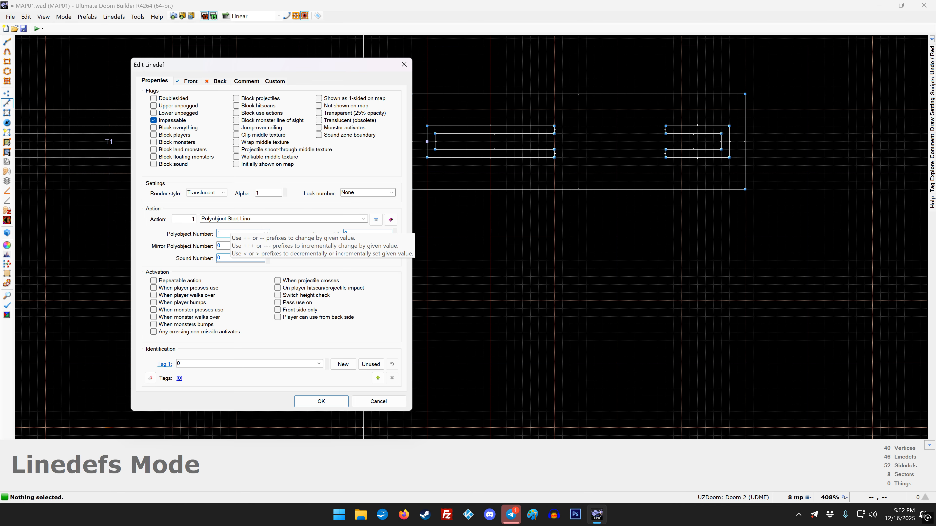
pyautogui.write('1')
pyautogui.click(320, 402)
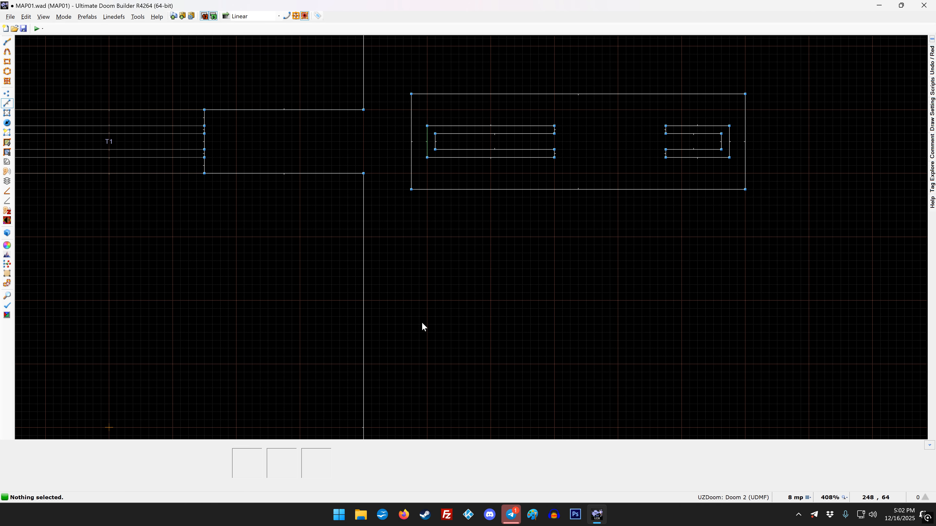
# Step: Give the outer east linedef of the eastern U shape action 1, Polyobject Start Line, with polyobject number 2
pyautogui.rightClick(730, 141)
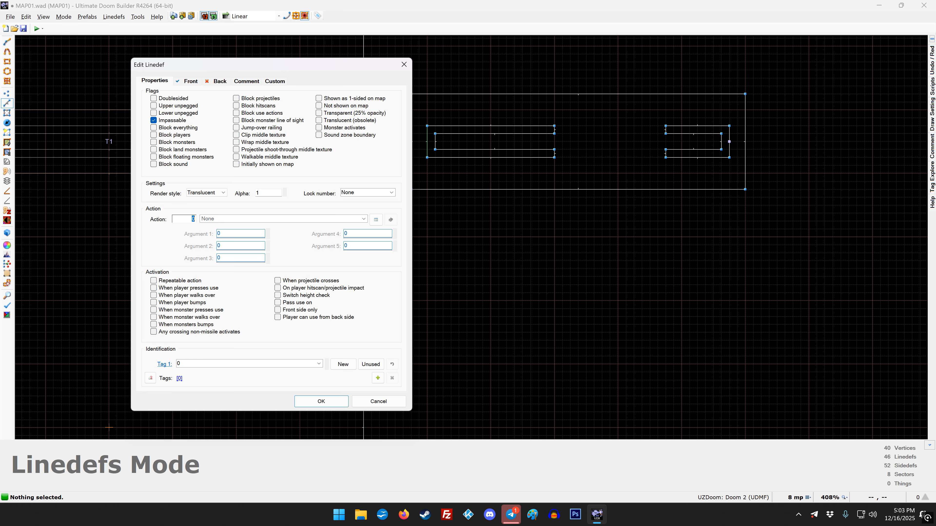
pyautogui.write('1')
pyautogui.click(223, 234)
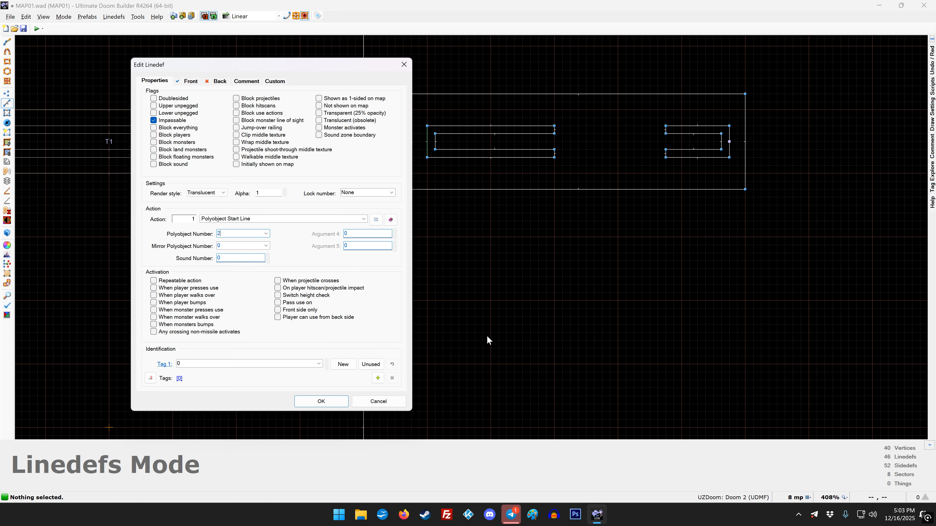
pyautogui.click(321, 402)
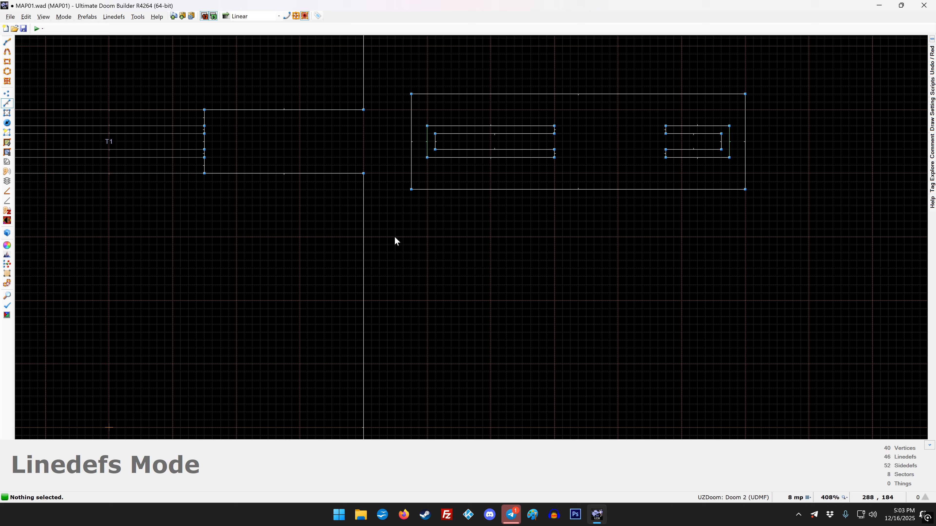
# Step: Set the sound number on both Polyobject Start Line linedefs, using 4 for polyobject 2
pyautogui.rightClick(427, 148)
pyautogui.doubleClick(231, 257)
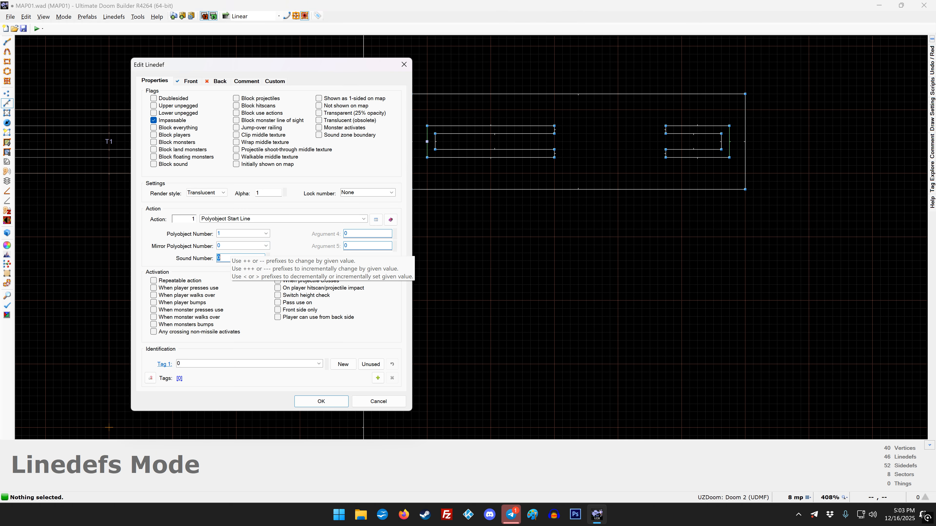
pyautogui.click(321, 401)
pyautogui.rightClick(730, 150)
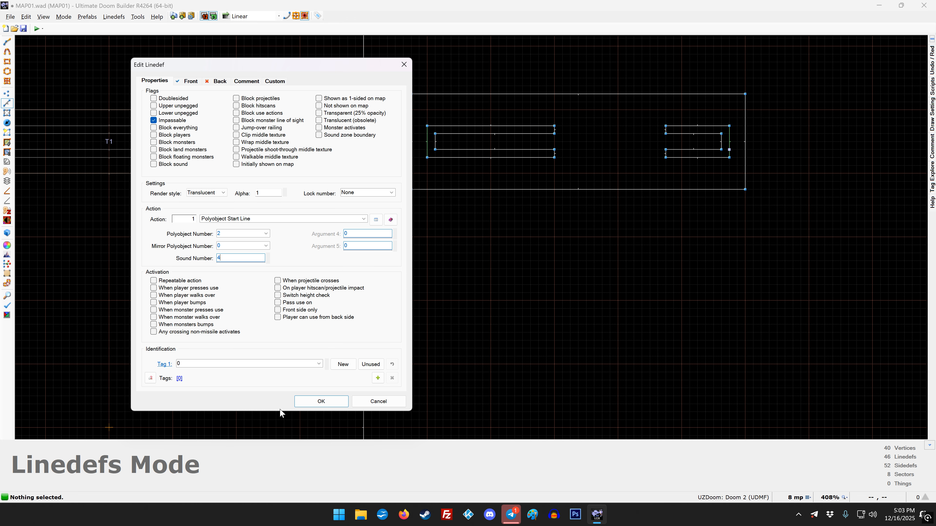
pyautogui.click(321, 401)
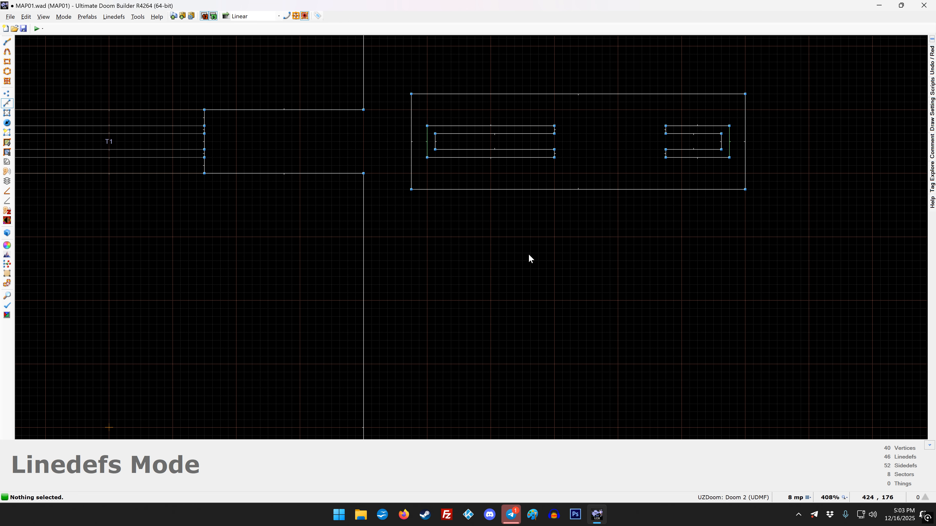
# Step: Apply DOORSTOP as the front middle texture on the four 8-unit end linedefs of both U shapes, and clear the selection
pyautogui.click(557, 147)
pyautogui.click(555, 129)
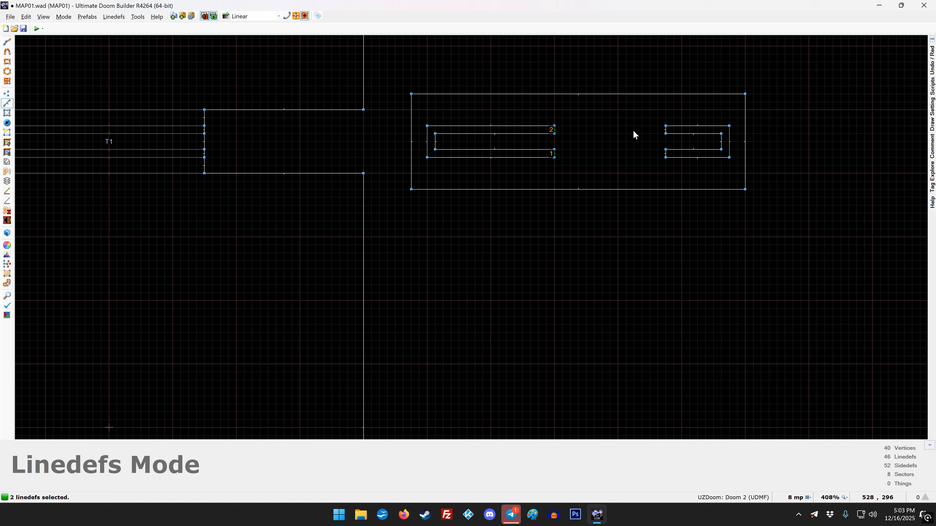
pyautogui.click(664, 130)
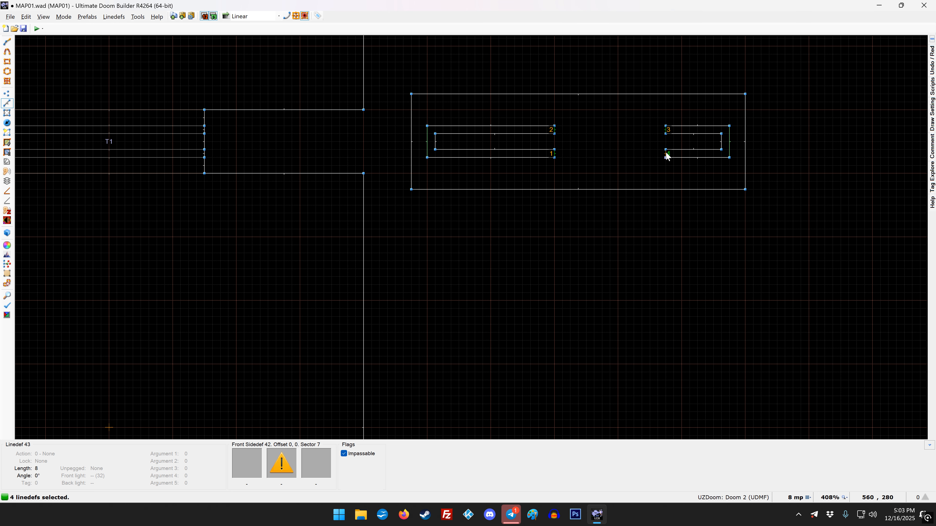
pyautogui.rightClick(666, 155)
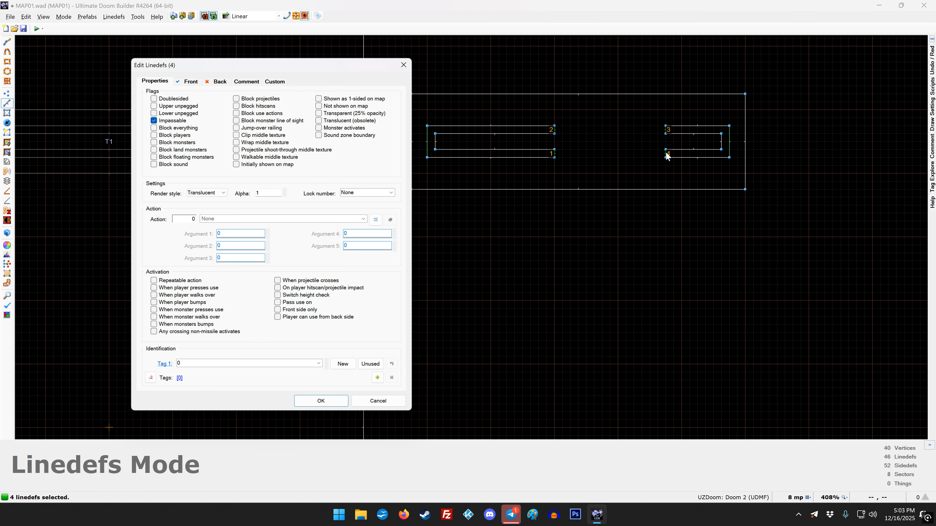
pyautogui.click(192, 81)
pyautogui.click(334, 229)
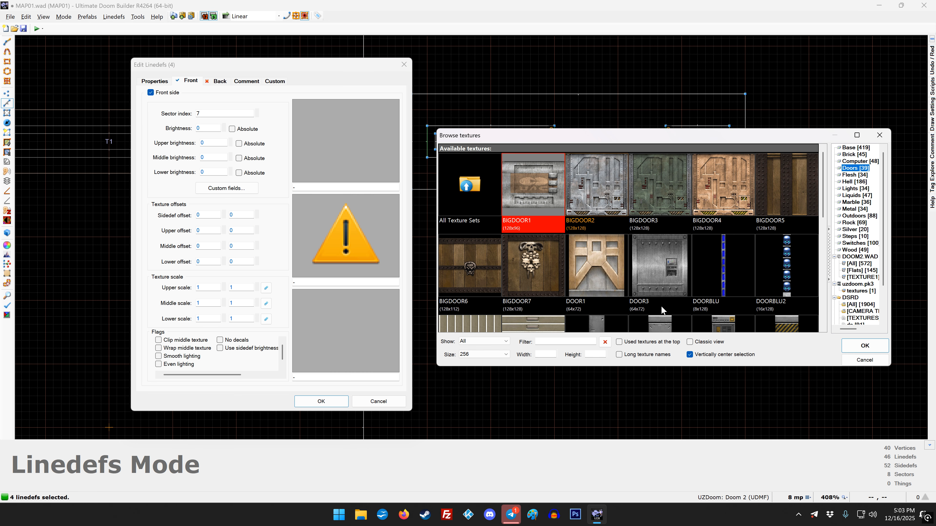
pyautogui.scroll(-5, 673, 302)
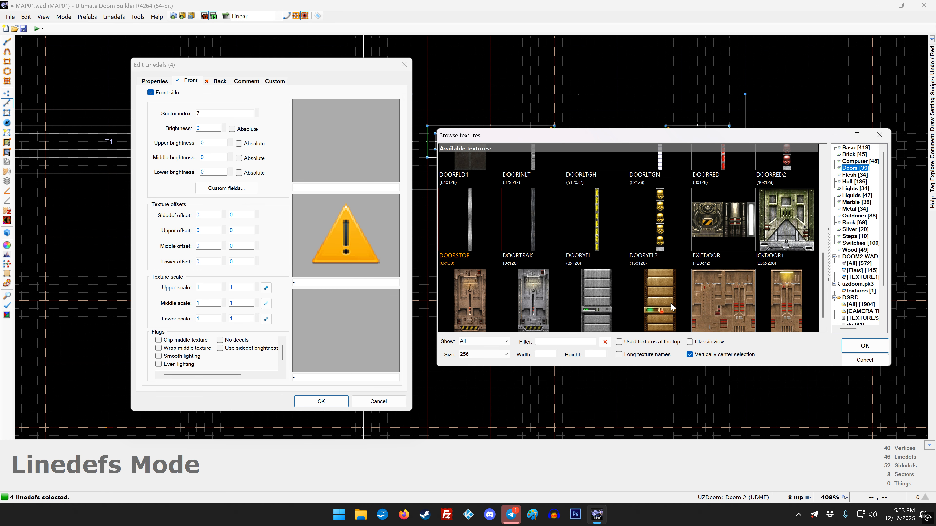
pyautogui.doubleClick(469, 224)
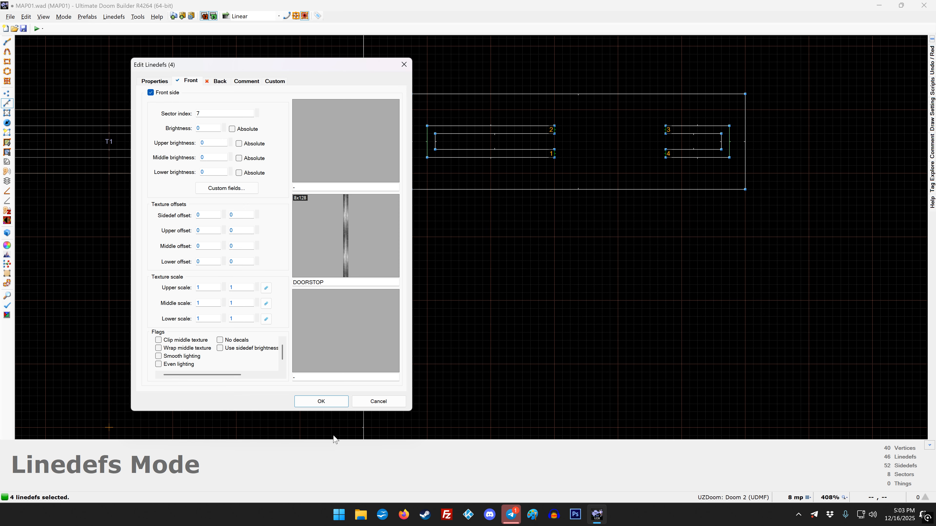
pyautogui.click(317, 402)
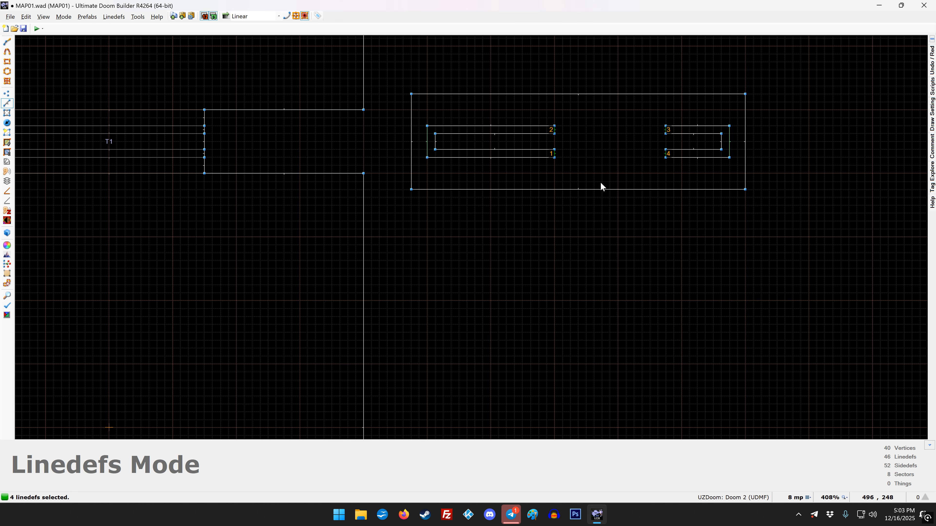
pyautogui.click(600, 182)
# Step: In the 3D view at full brightness, apply BIGDOOR2 as the middle texture on the western U shape's southern 128-unit outer side
pyautogui.press('q')
pyautogui.press('b')
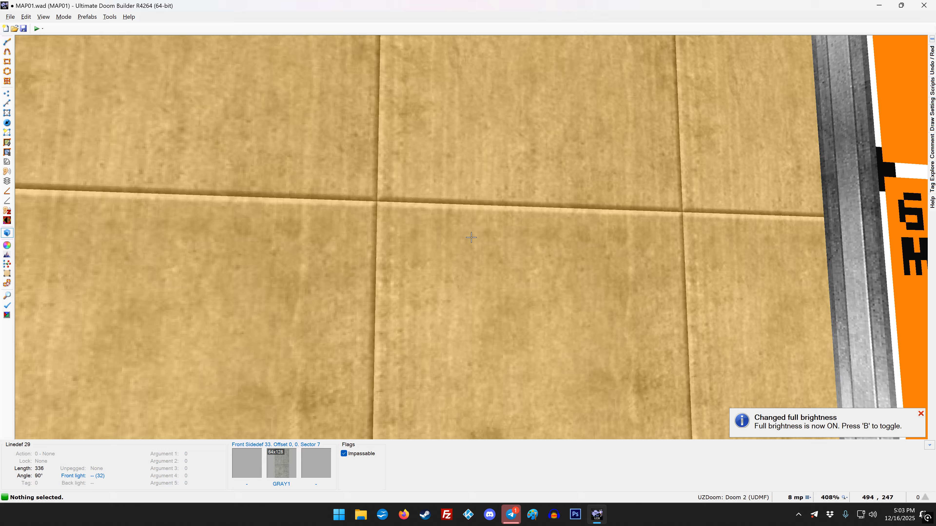
pyautogui.press('f')
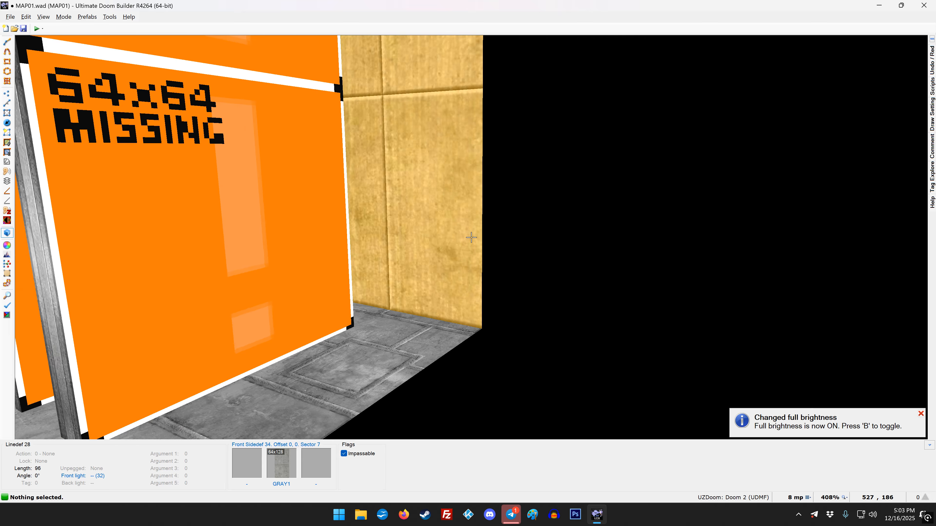
pyautogui.press('s')
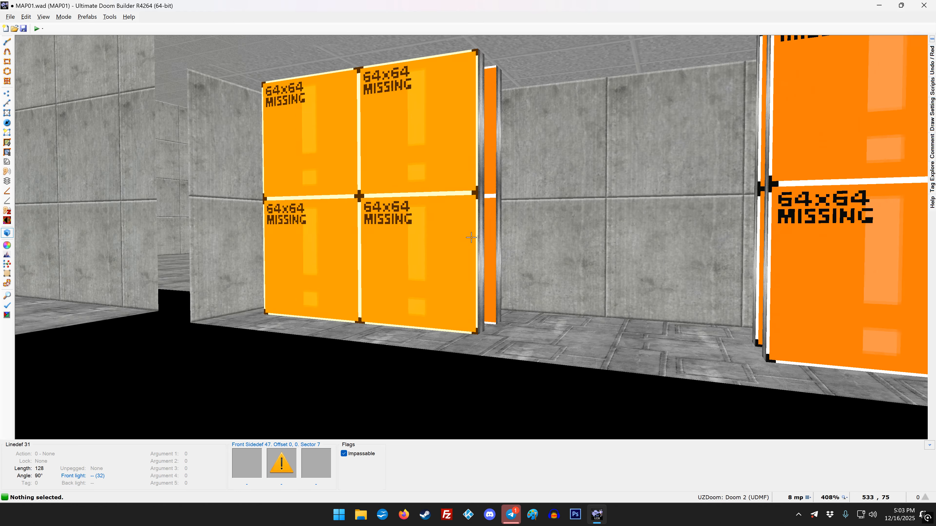
pyautogui.rightClick(472, 237)
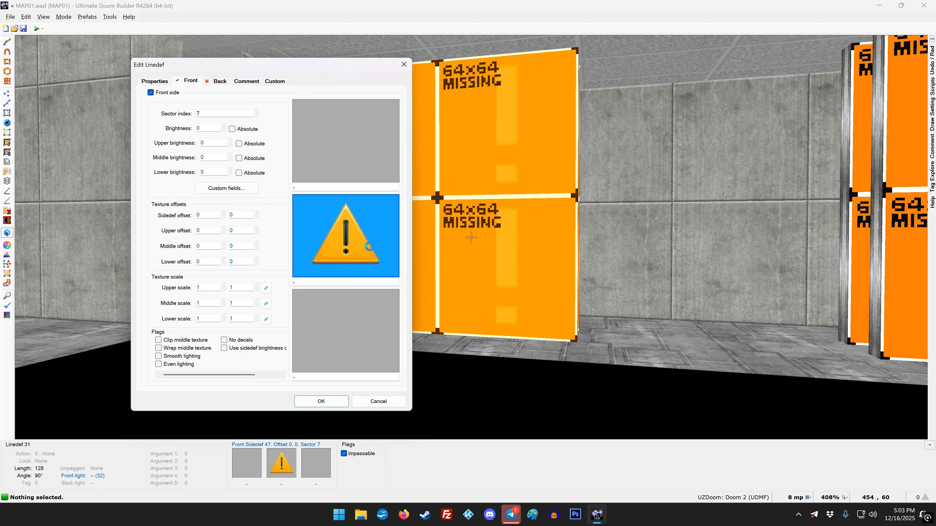
pyautogui.click(393, 230)
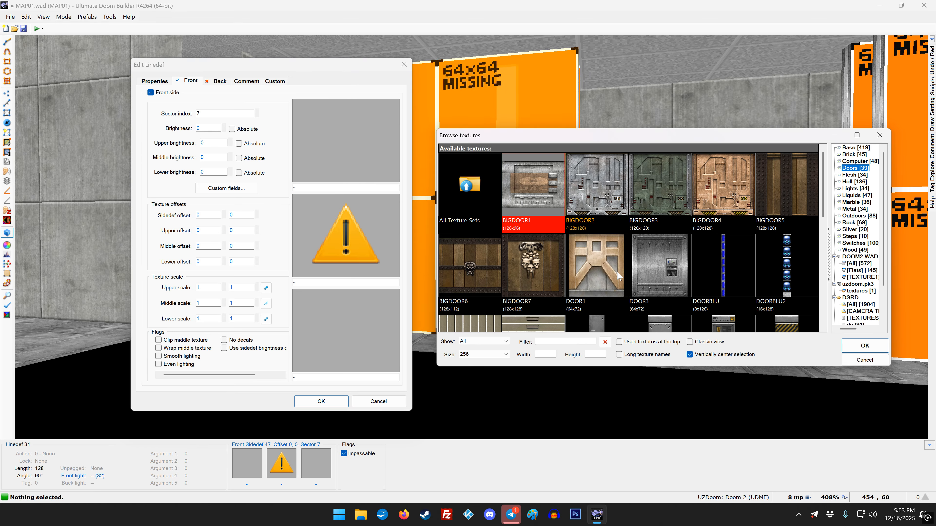
pyautogui.doubleClick(620, 198)
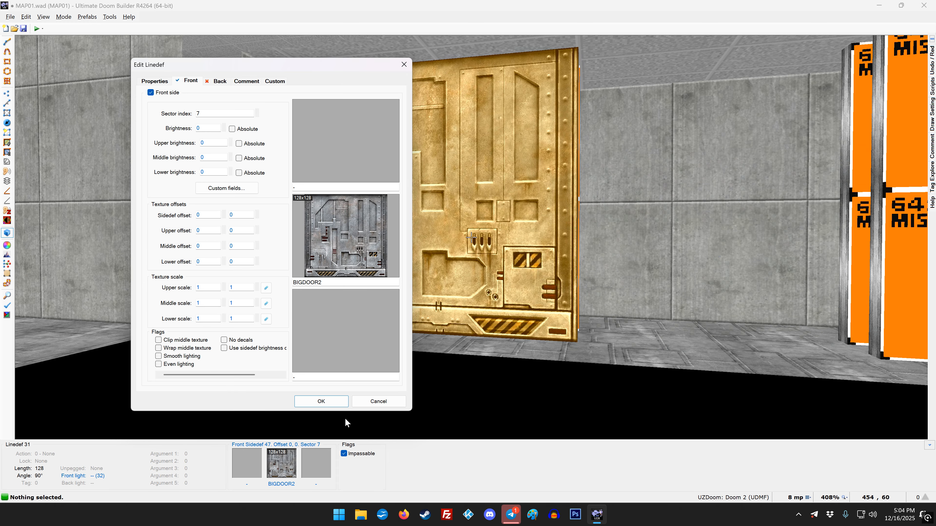
pyautogui.click(336, 405)
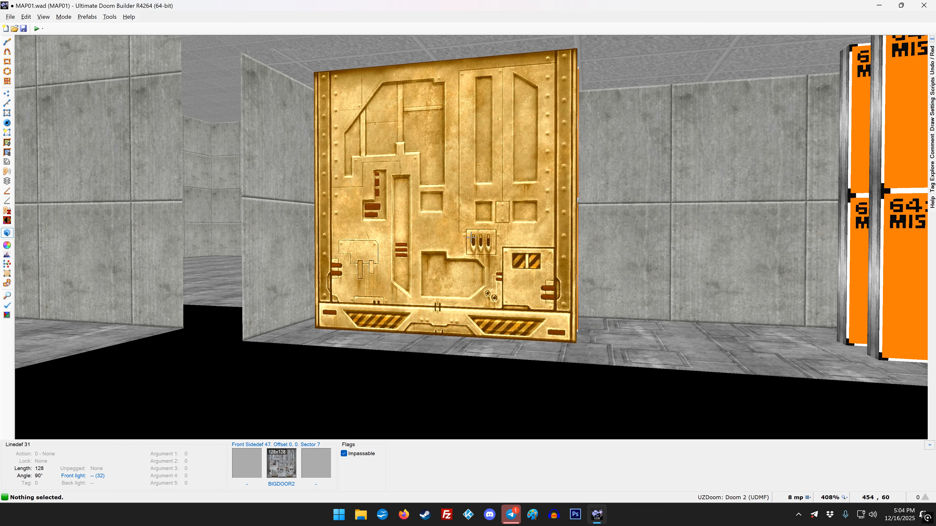
# Step: Copy the BIGDOOR2 texture onto the opposite 128-unit outer side of the western U shape
pyautogui.hotkey('ctrl', 'c')
pyautogui.press('w')
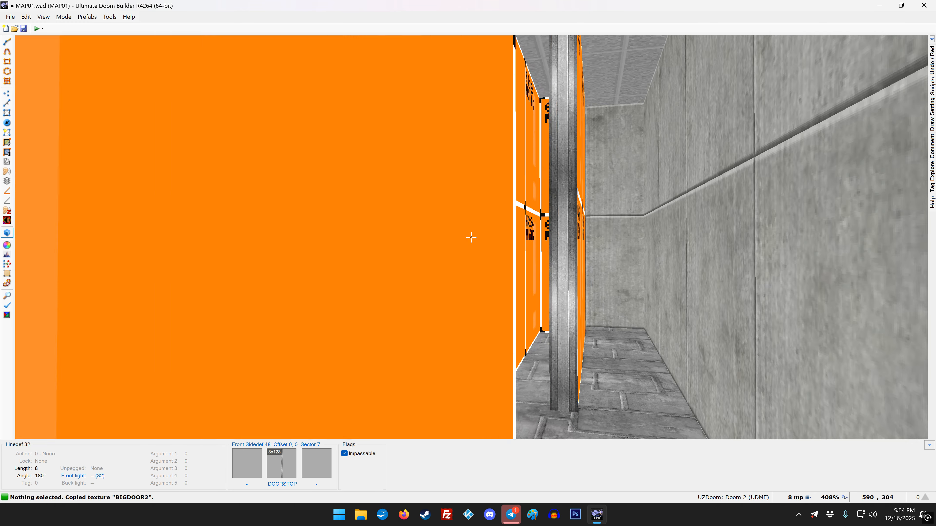
pyautogui.press('s')
pyautogui.hotkey('ctrl', 'v')
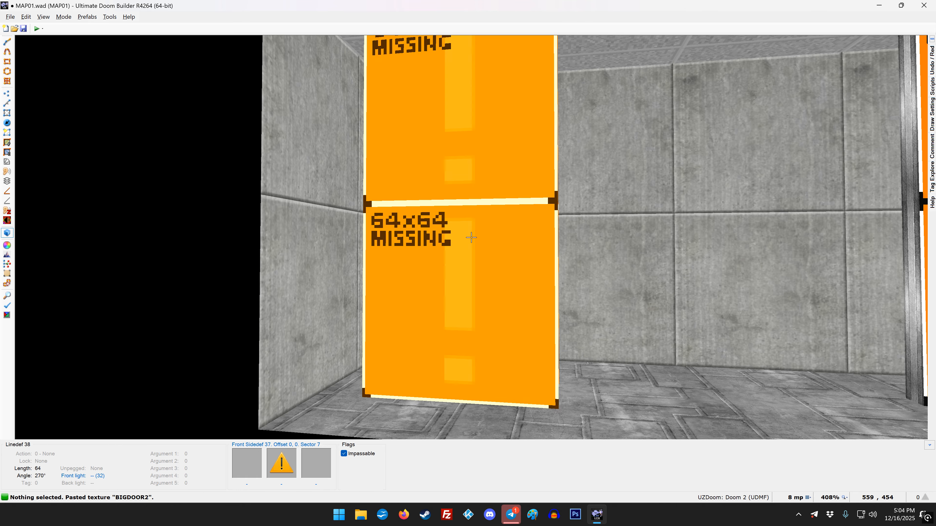
# Step: Apply SPCDOOR2 as the front middle texture on the eastern U shape's northern 64-unit outer side
pyautogui.rightClick(472, 237)
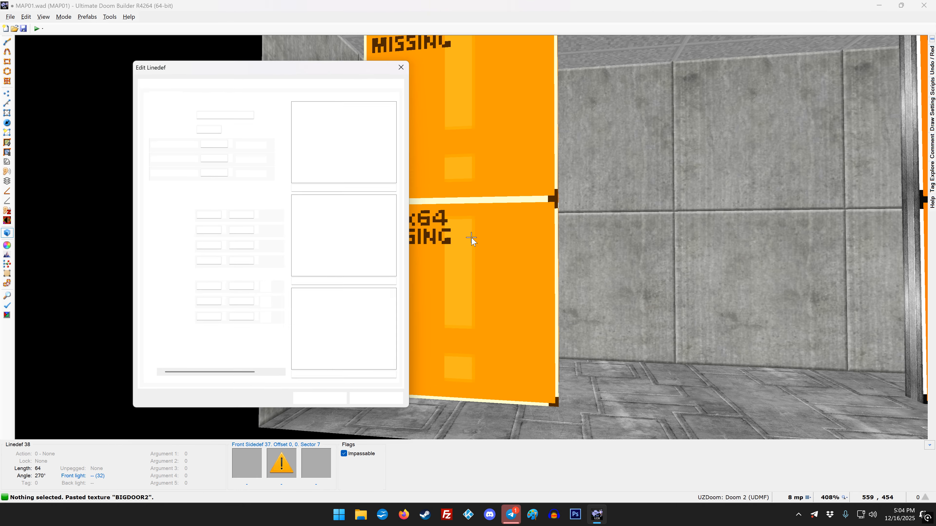
pyautogui.click(398, 233)
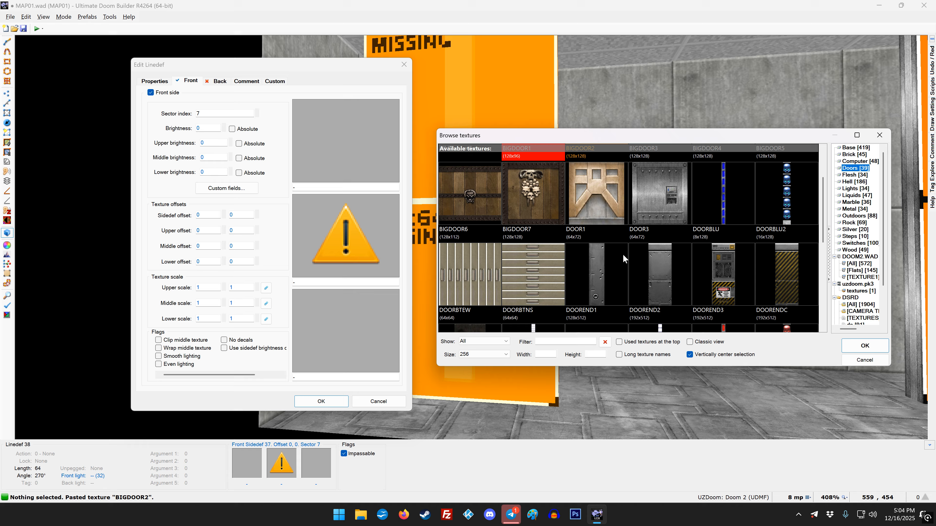
pyautogui.scroll(-5, 623, 254)
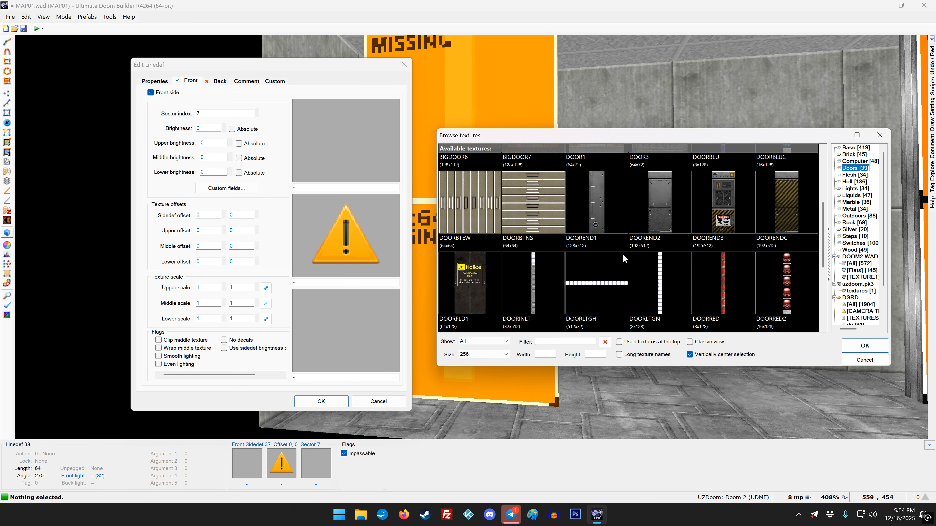
pyautogui.scroll(-1, 623, 254)
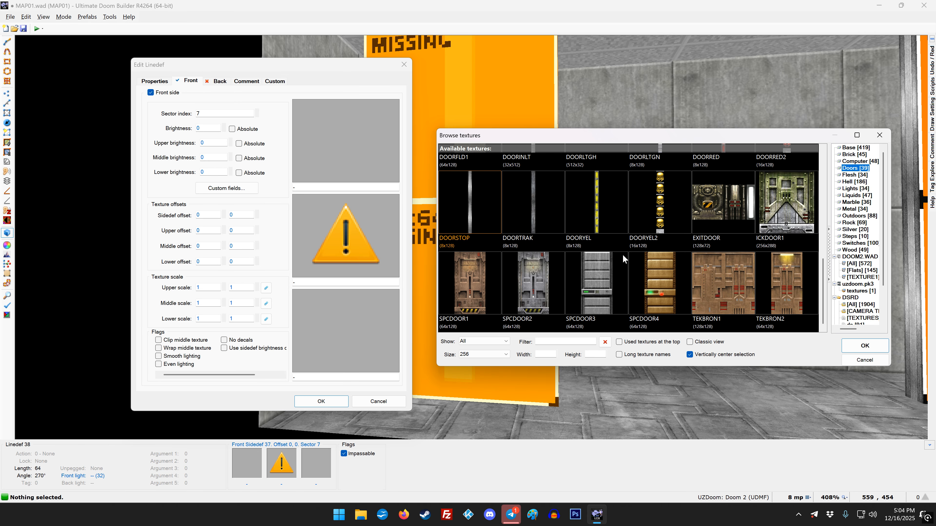
pyautogui.doubleClick(543, 270)
pyautogui.click(321, 401)
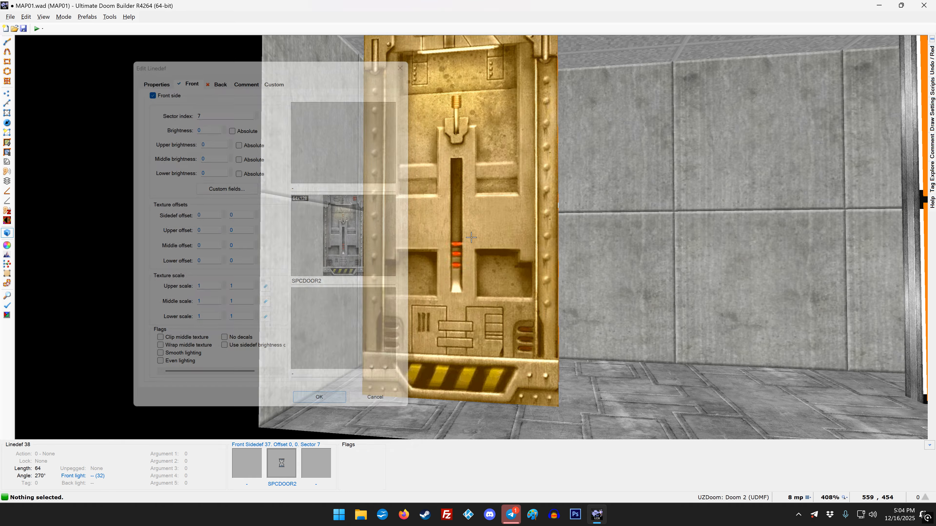
# Step: Copy SPCDOOR2 onto the eastern U shape's other 64-unit outer side and both 56-unit inner sides
pyautogui.hotkey('ctrl', 'c')
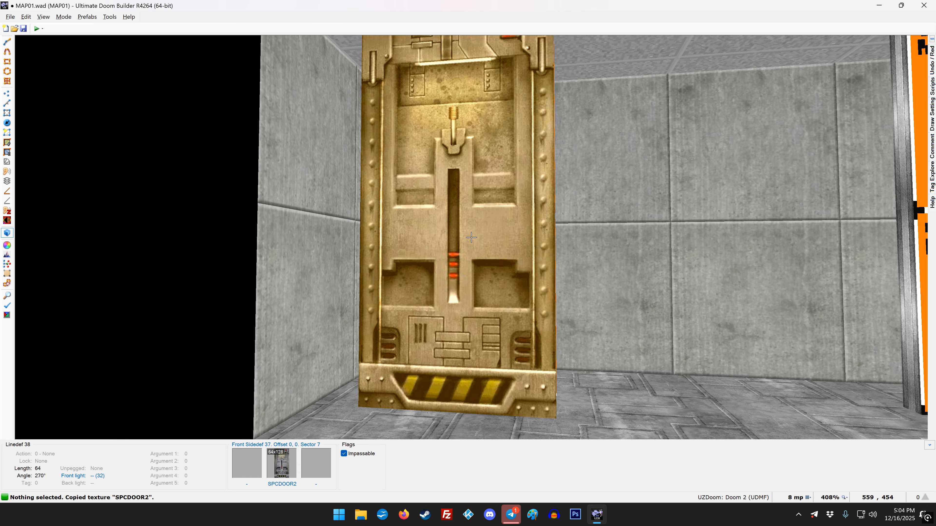
pyautogui.press('f')
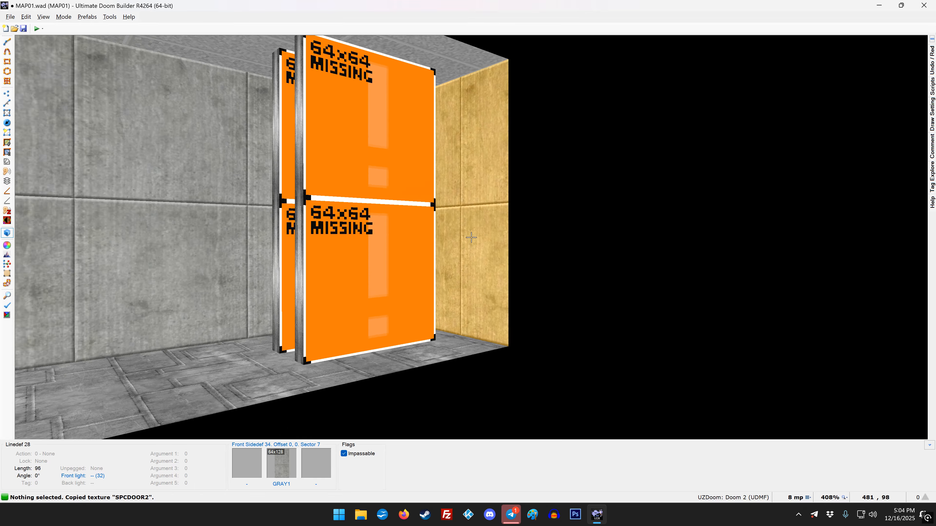
pyautogui.hotkey('ctrl', 'v')
pyautogui.press('w')
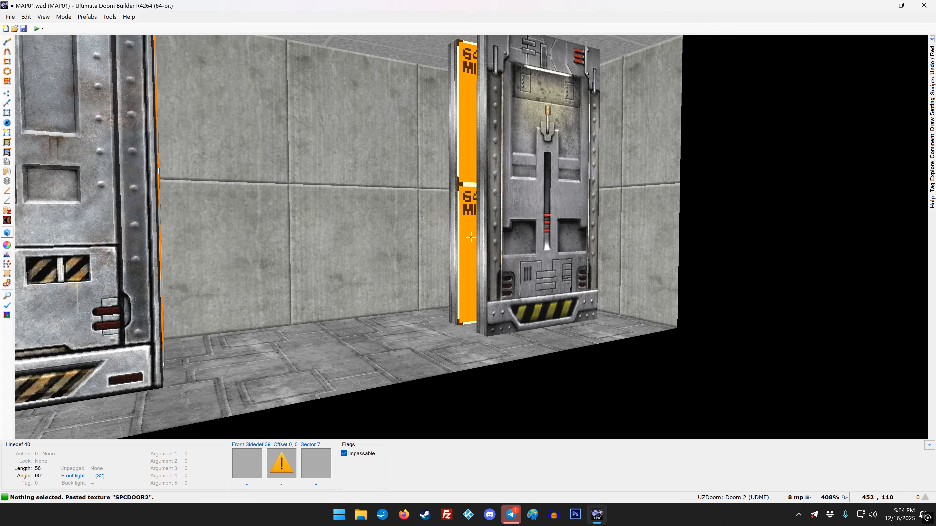
pyautogui.press('w')
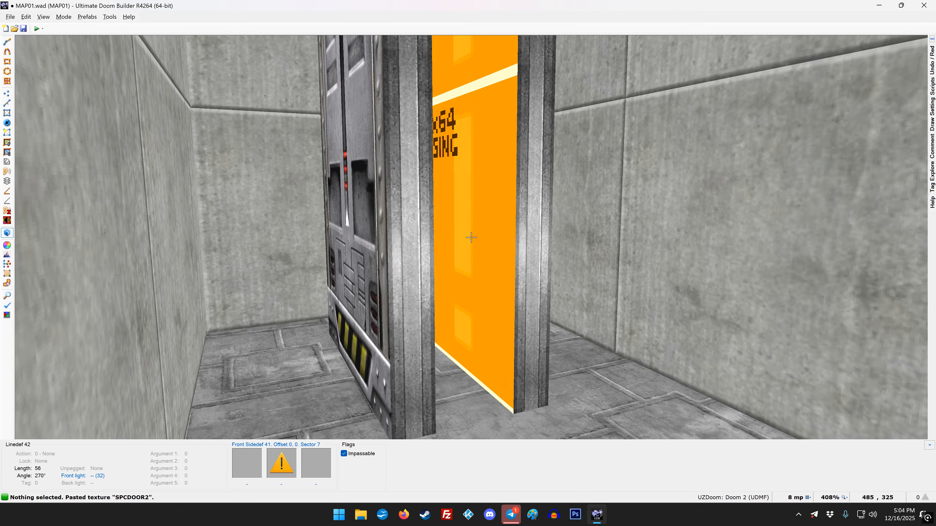
pyautogui.hotkey('ctrl', 'v')
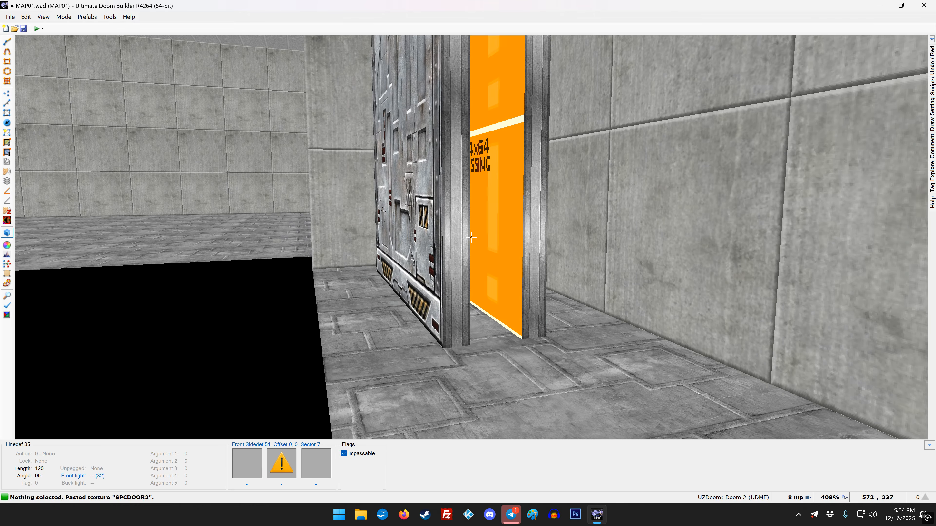
# Step: Copy BIGDOOR2 from the western U shape's outer side onto both of its 120-unit inner sides
pyautogui.press('a')
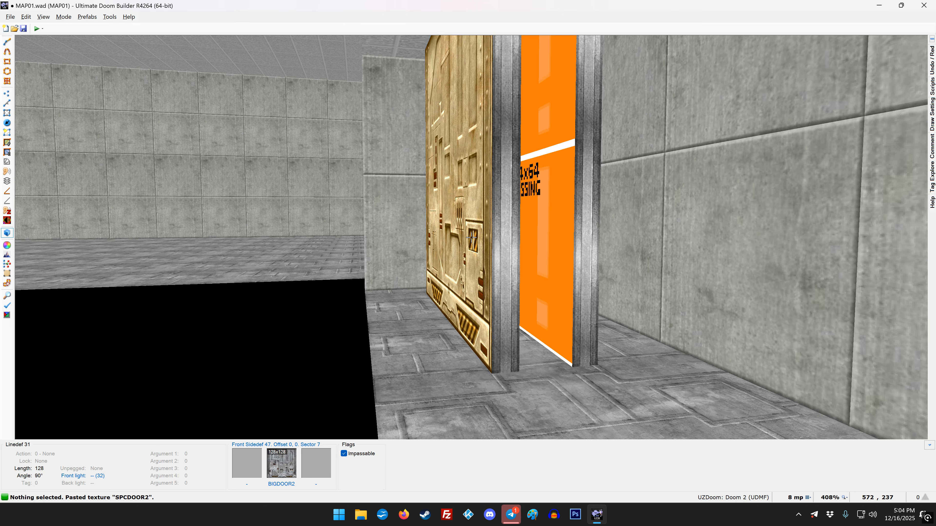
pyautogui.hotkey('ctrl', 'c')
pyautogui.press('d')
pyautogui.hotkey('ctrl', 'v')
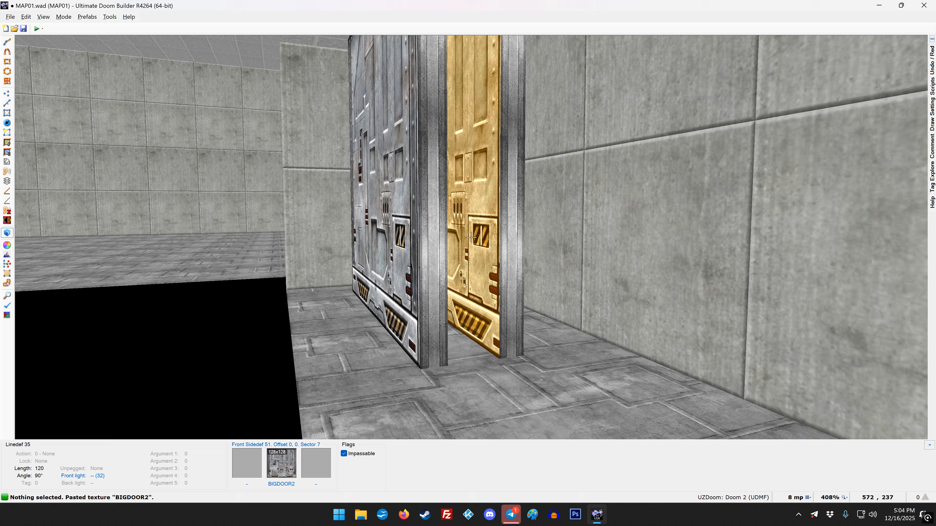
pyautogui.press('d')
pyautogui.press('w')
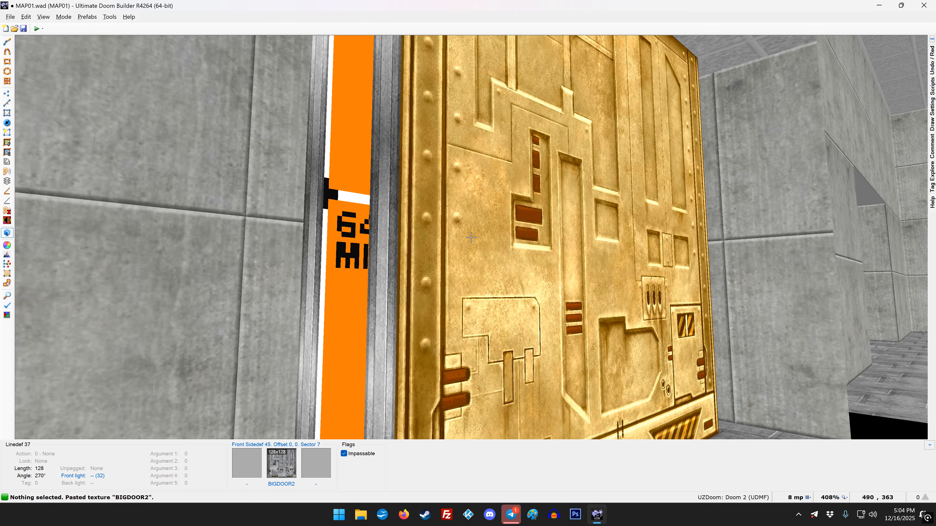
pyautogui.hotkey('ctrl', 'v')
pyautogui.press('w')
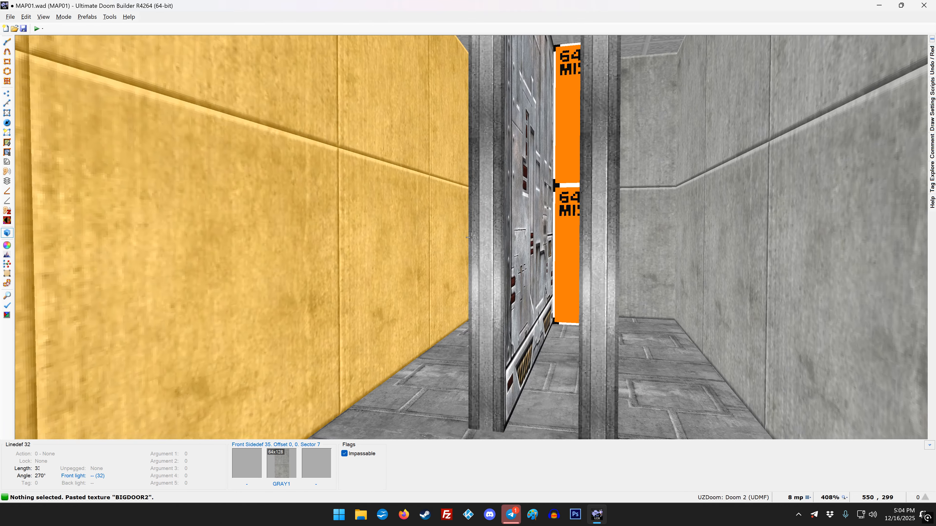
# Step: Shift the BIGDOOR2 texture on the western U shape's northern 120-unit inner side to offset 6, 0
pyautogui.press('a')
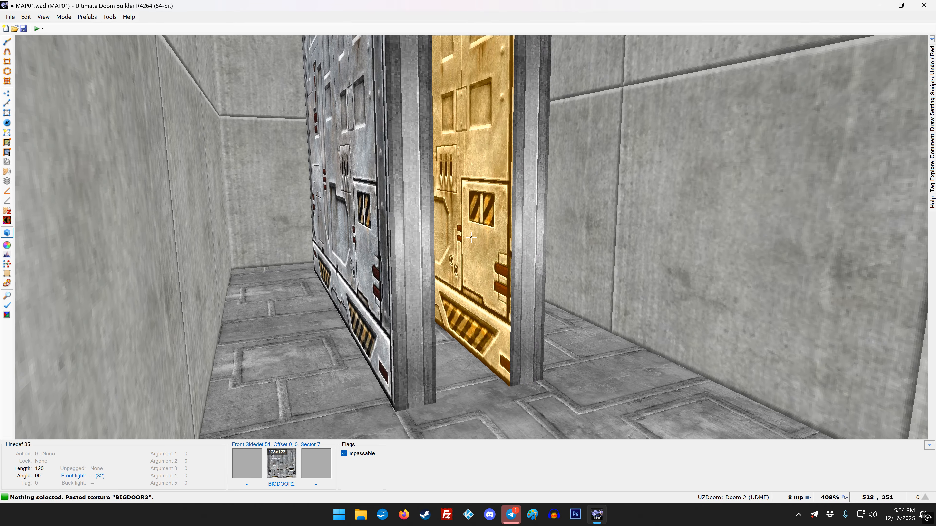
pyautogui.press('Left')
pyautogui.press('Left')
pyautogui.press('Left')
pyautogui.press('Left')
pyautogui.press('Left')
pyautogui.press('Left')
pyautogui.press('Left')
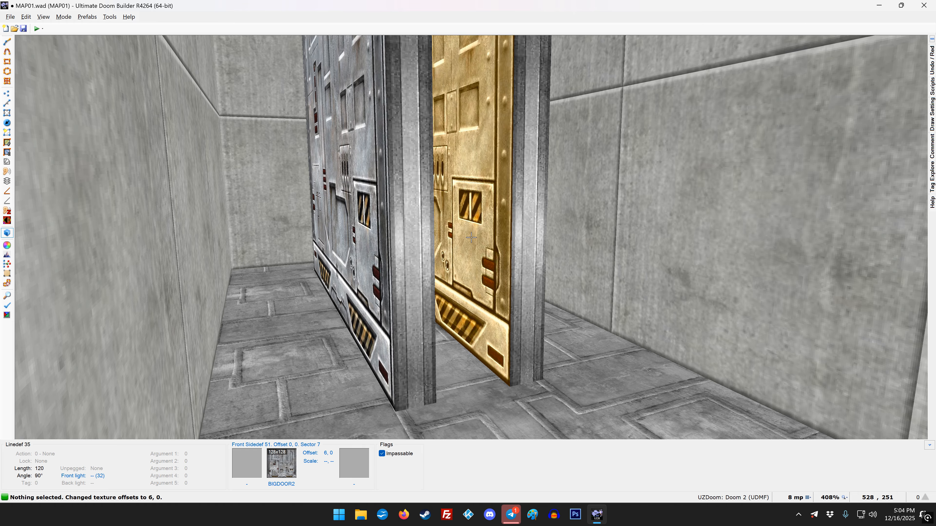
# Step: Try shifting the SPCDOOR2 texture on the eastern U shape's northern 56-unit inner side, then return its offsets to 0, 0
pyautogui.press('Right')
pyautogui.press('w')
pyautogui.press('Right')
pyautogui.press('Right')
pyautogui.press('Right')
pyautogui.press('Right')
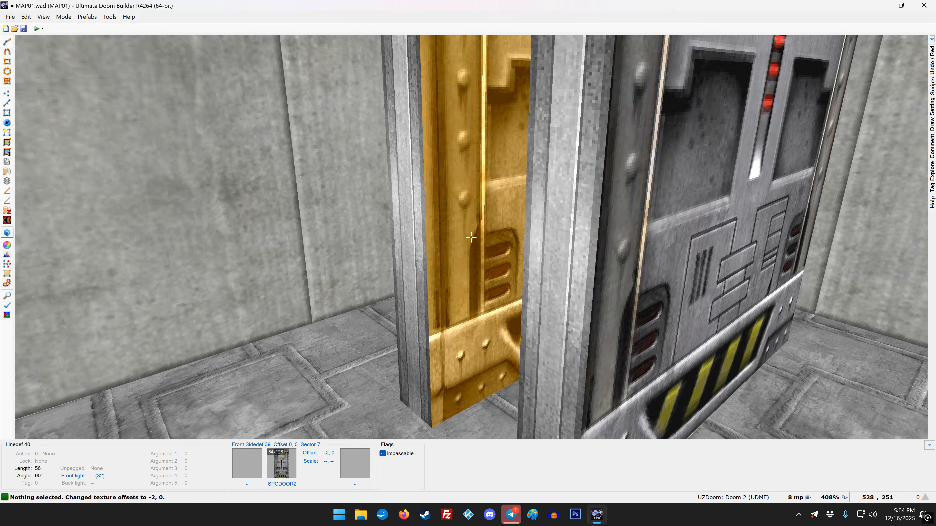
pyautogui.press('Down')
pyautogui.press('Down')
pyautogui.press('Left')
pyautogui.press('Left')
pyautogui.press('Left')
pyautogui.press('Left')
pyautogui.press('Left')
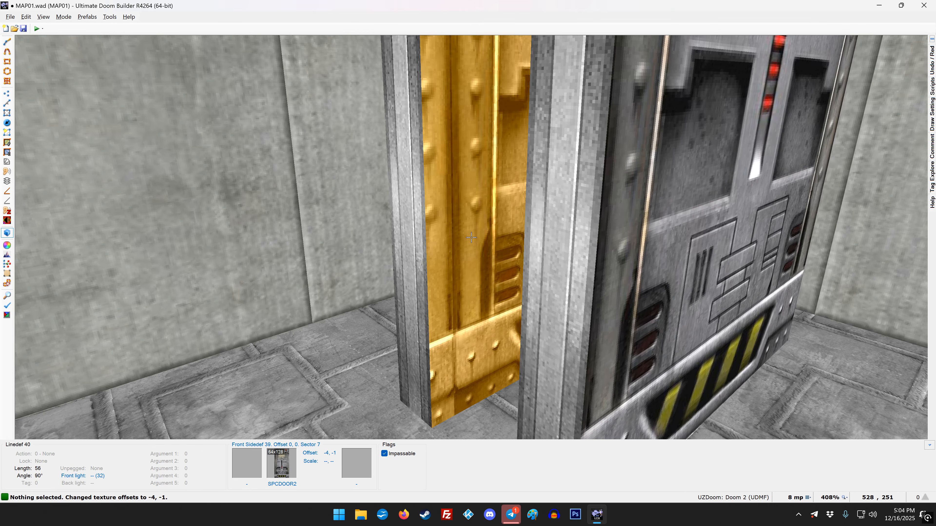
pyautogui.press('Up')
pyautogui.press('Up')
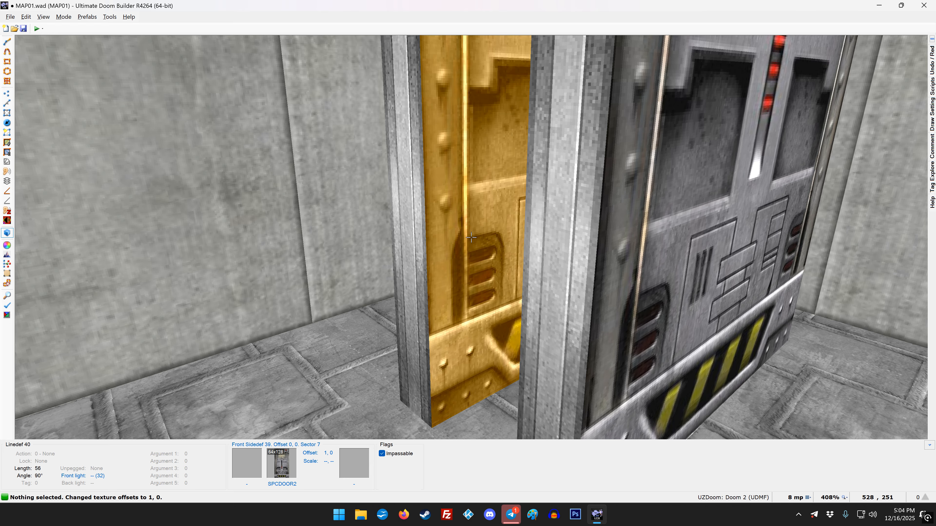
pyautogui.press('Right')
# Step: Align the SPCDOOR2 texture on the eastern U shape's southern 56-unit inner side by setting its offset to 8, 0
pyautogui.press('s')
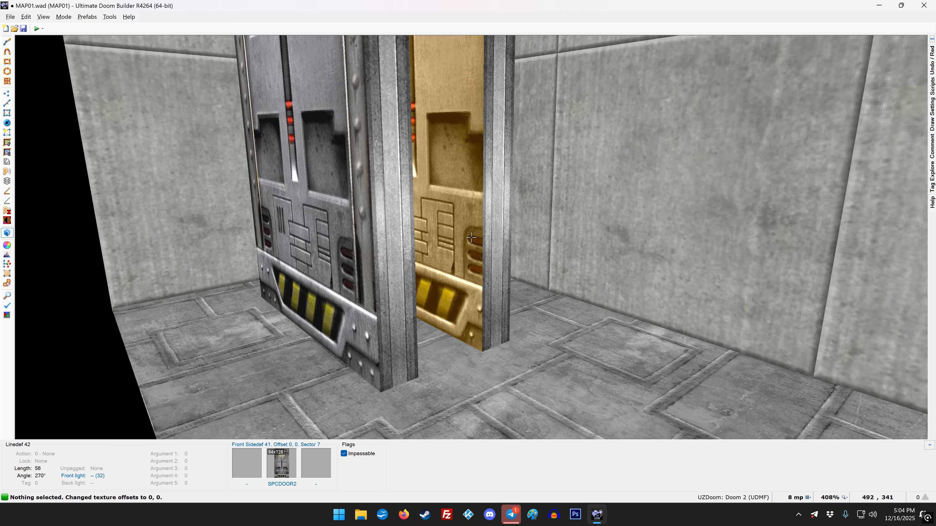
pyautogui.press('Left')
pyautogui.press('Left')
pyautogui.press('Left')
pyautogui.press('Left')
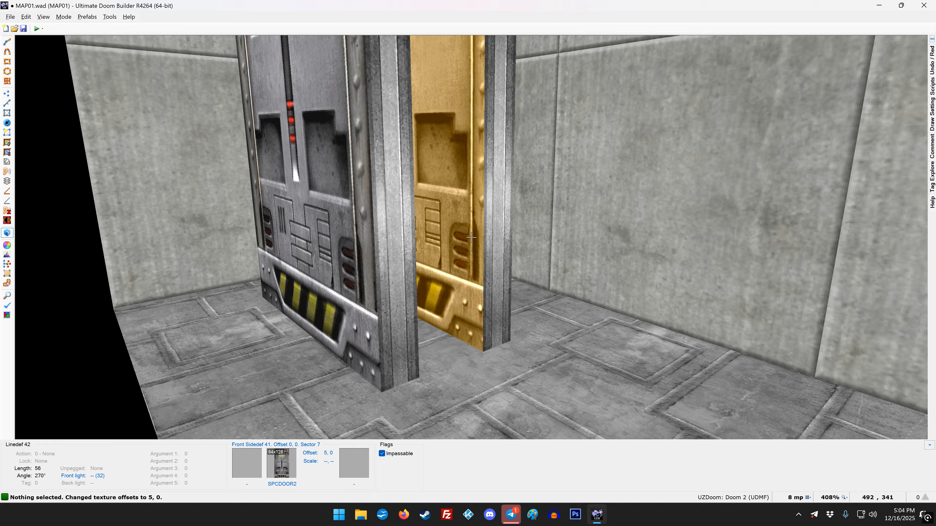
pyautogui.press('Left')
pyautogui.press('Left')
pyautogui.press('Left')
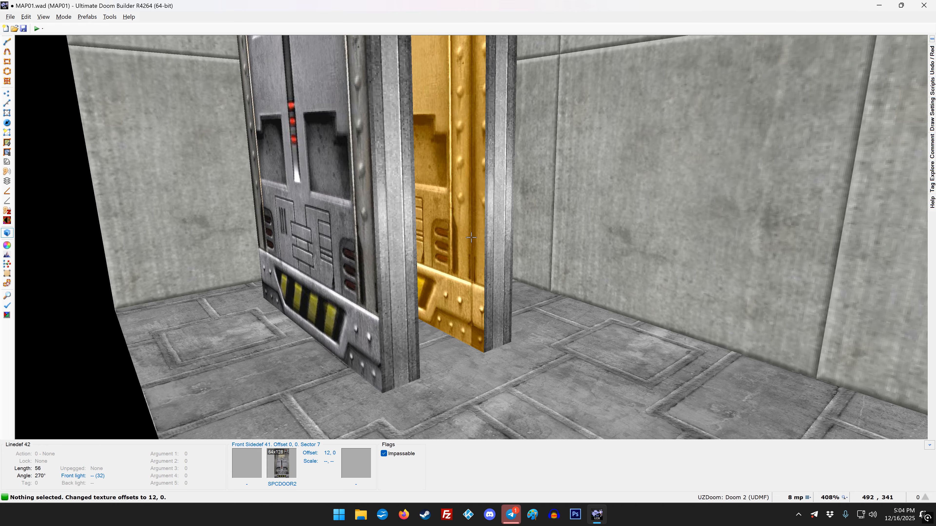
pyautogui.press('Right')
pyautogui.press('Right')
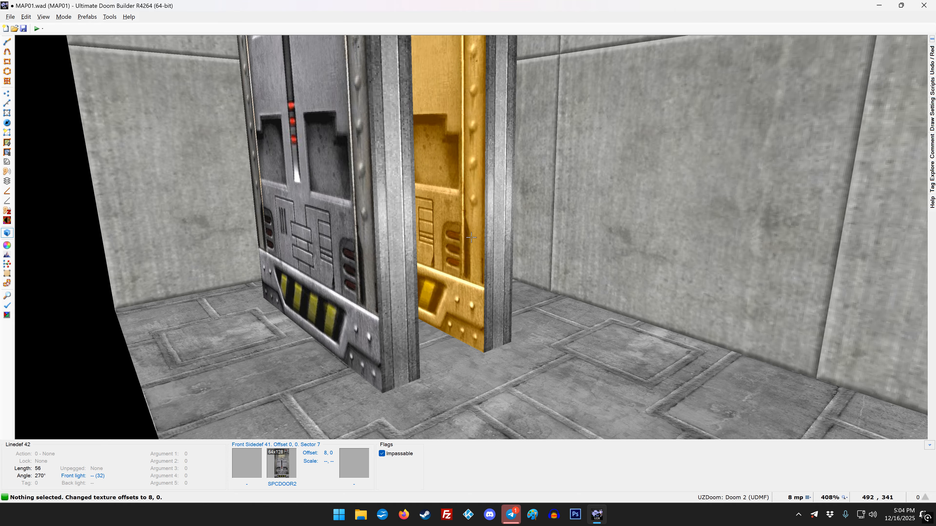
# Step: Set the four long inner sides of both U-shaped door pieces to lower unpegged and clear the selection
pyautogui.press('w')
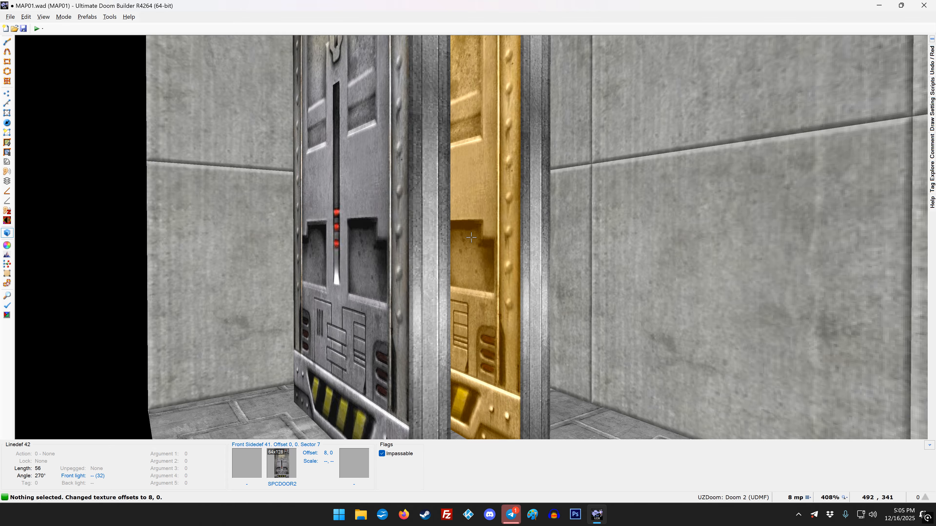
pyautogui.press('d')
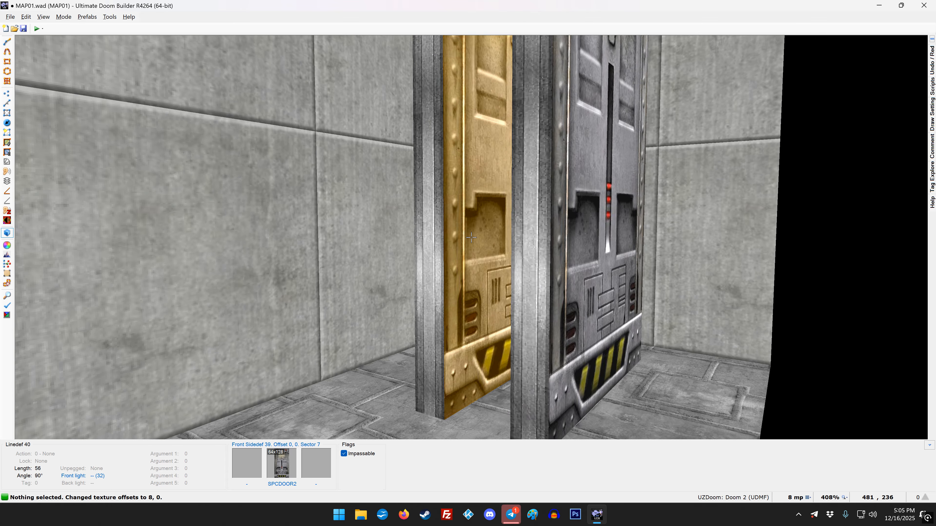
pyautogui.click(471, 237)
pyautogui.press('d')
pyautogui.click(472, 238)
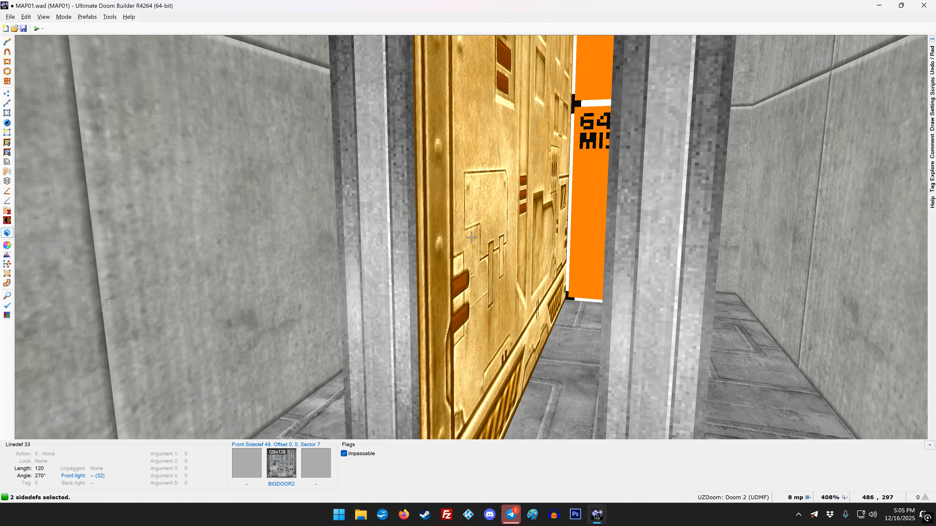
pyautogui.click(472, 237)
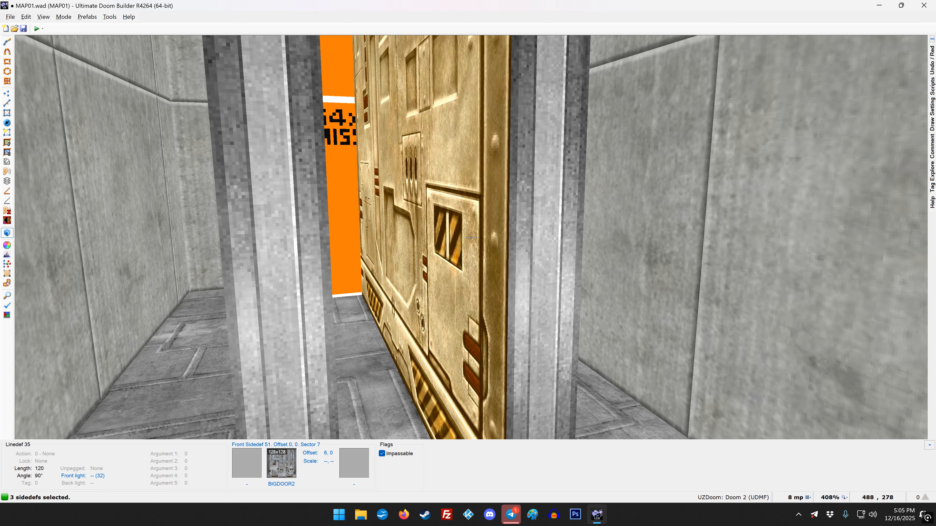
pyautogui.click(472, 237)
pyautogui.rightClick(471, 237)
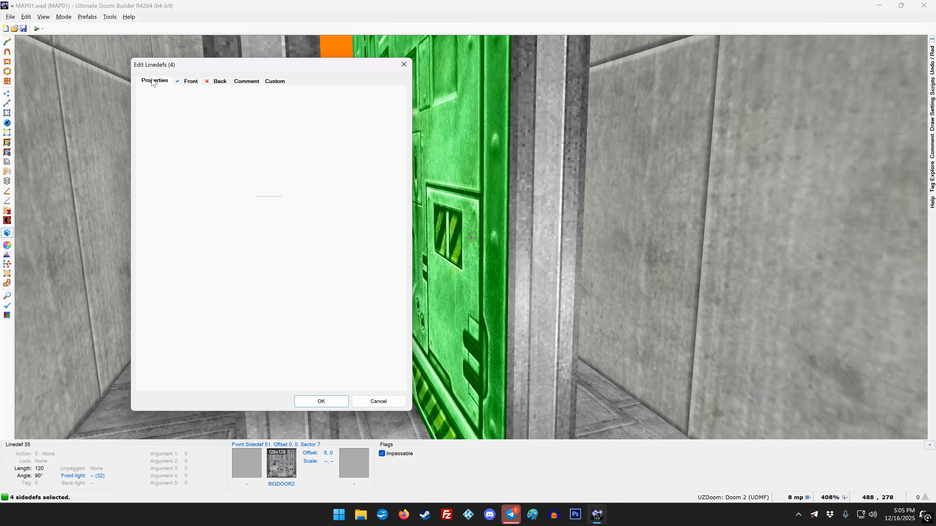
pyautogui.click(155, 113)
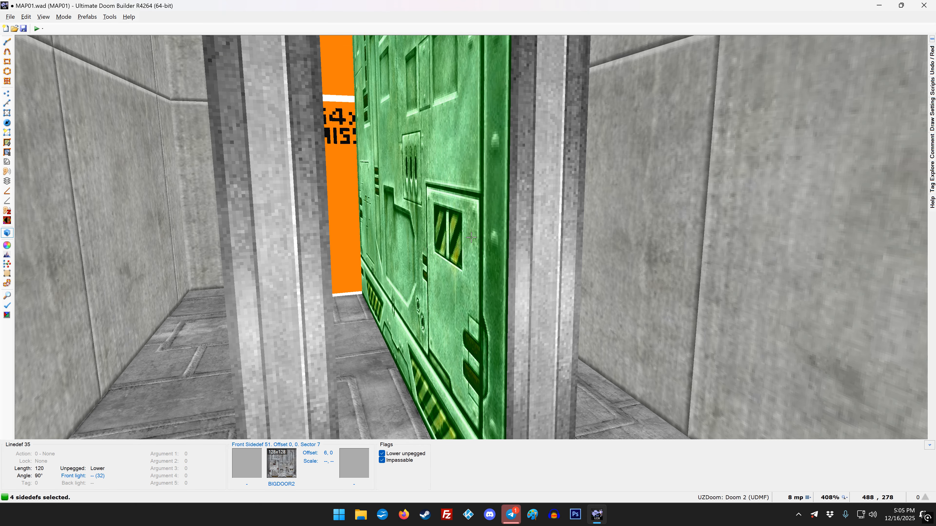
pyautogui.press('c')
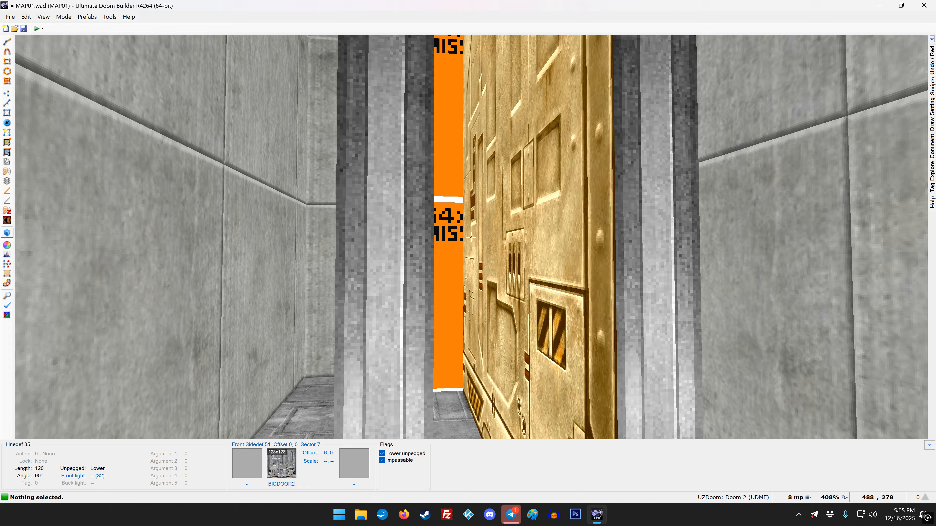
# Step: Paste the DOORSTOP texture onto the 16-unit inner end walls of both U shapes
pyautogui.hotkey('ctrl', 'v')
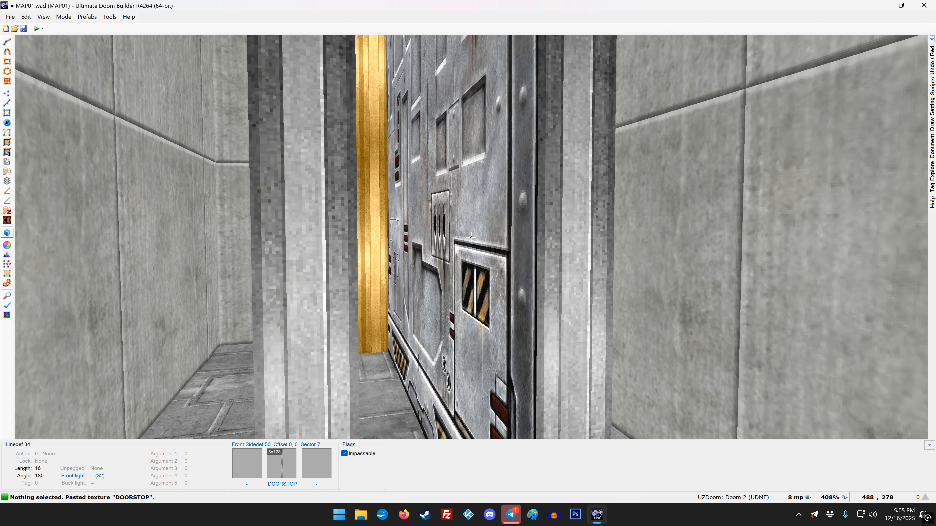
pyautogui.hotkey('ctrl', 'v')
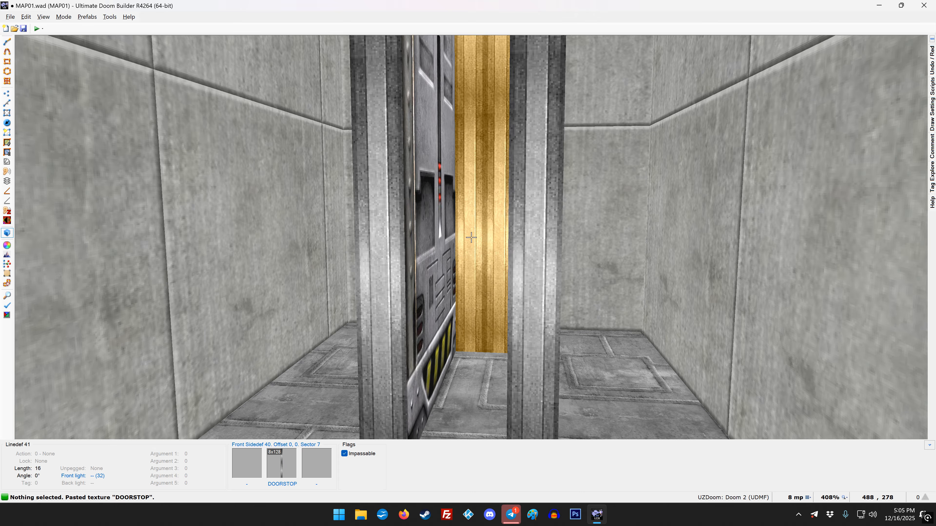
# Step: Examine the textured door pieces in the detached sector and the doorway between the two rooms, then leave the 3D view
pyautogui.press('d')
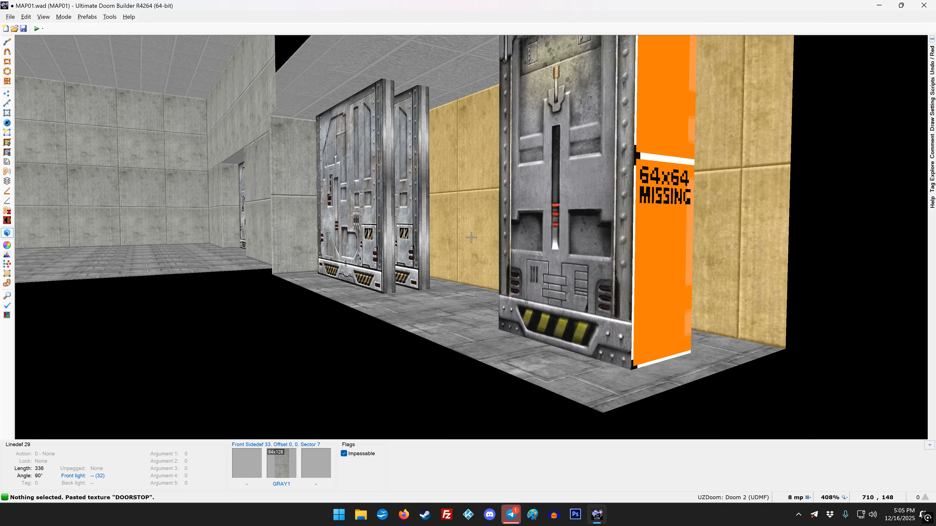
pyautogui.press('w')
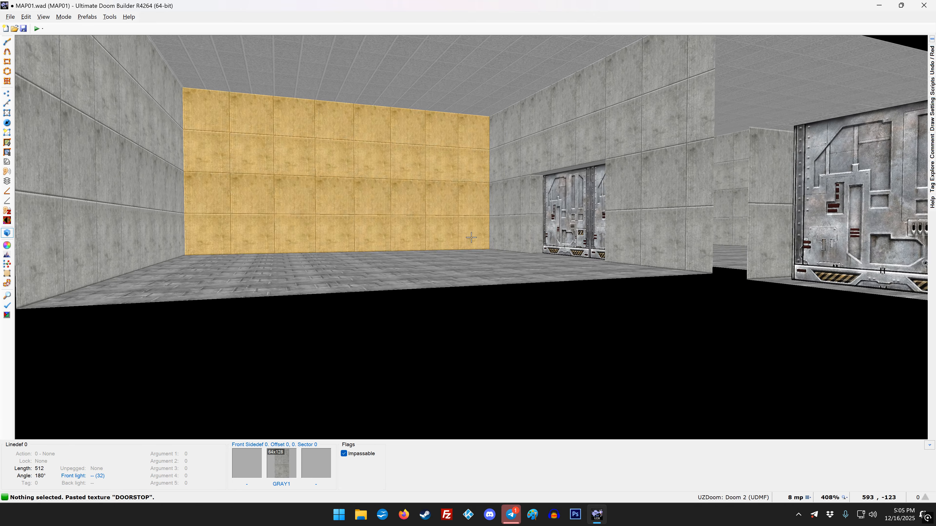
pyautogui.press('w')
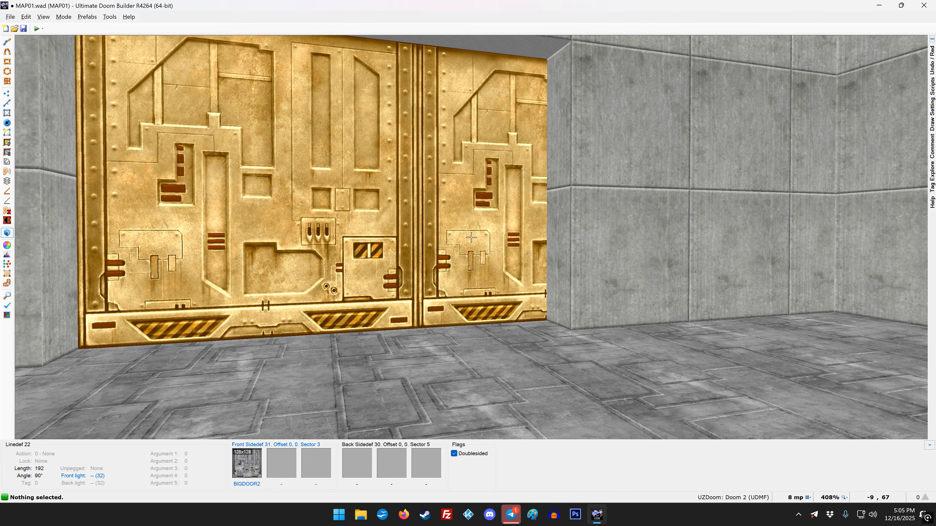
pyautogui.press('s')
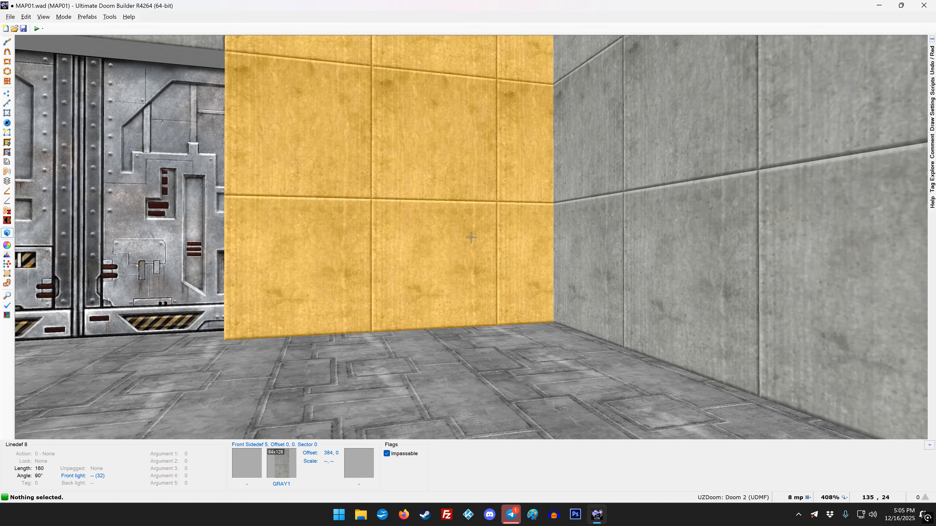
pyautogui.press('d')
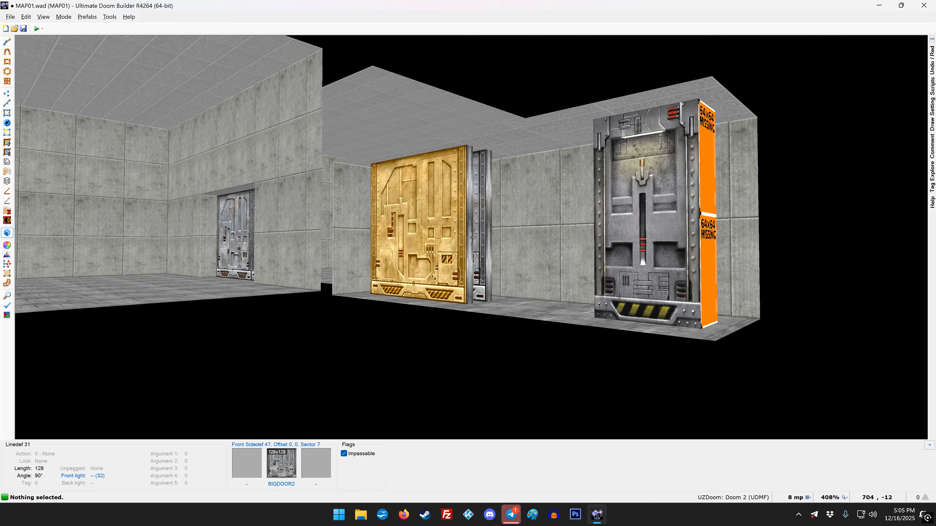
pyautogui.press('a')
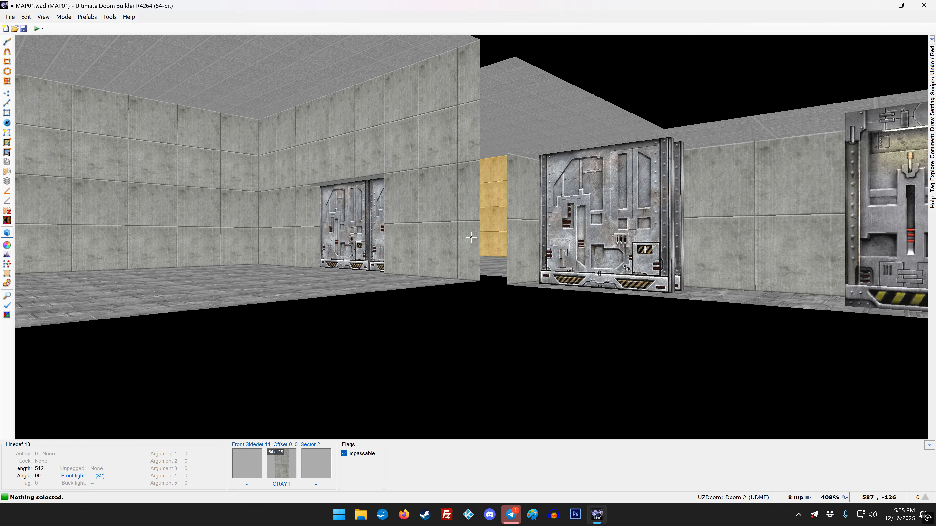
pyautogui.press('q')
# Step: Place a Polyobject Anchor (type 9300) at 384, 288 inside the western U shape
pyautogui.scroll(-5, 478, 242)
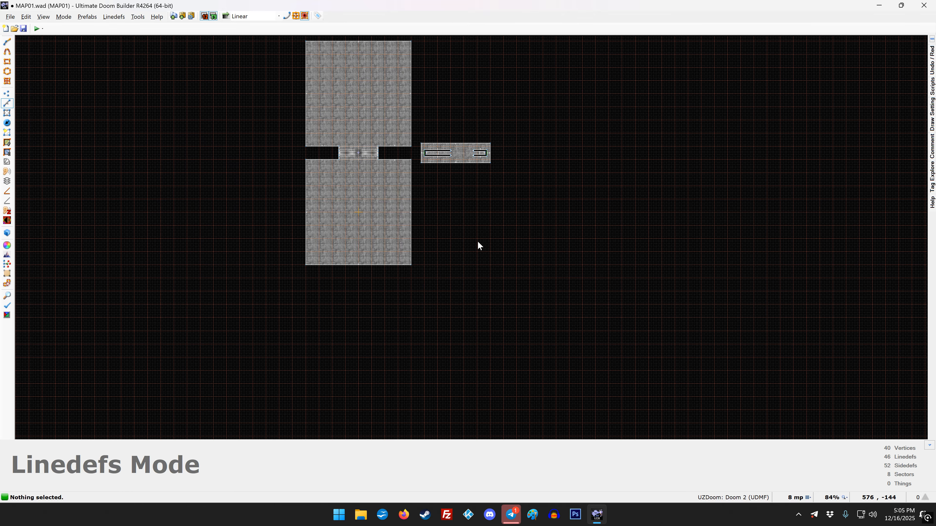
pyautogui.press('t')
pyautogui.scroll(10, 435, 168)
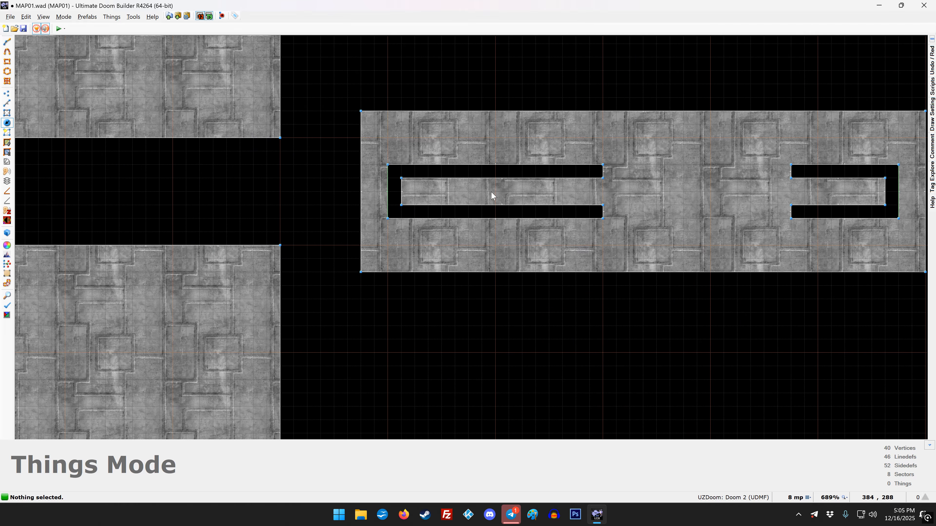
pyautogui.rightClick(496, 195)
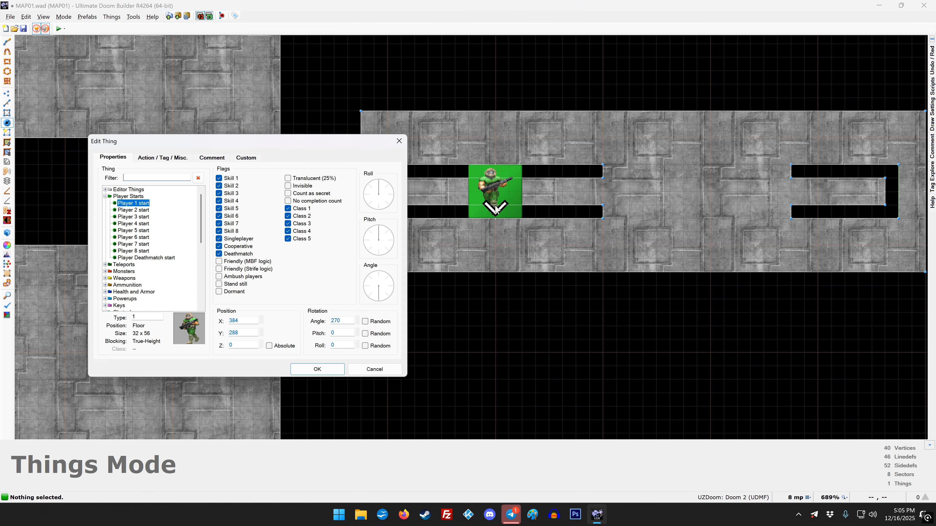
pyautogui.press('Tab')
pyautogui.write('9300')
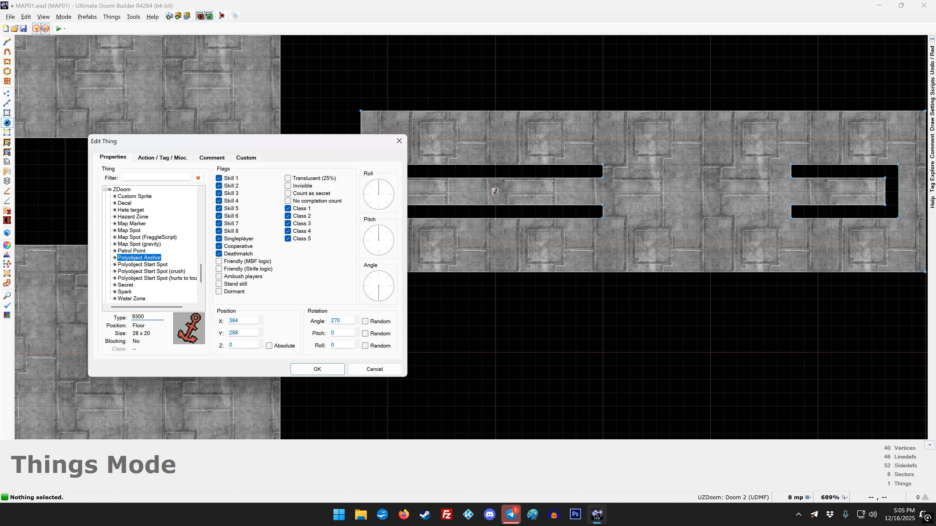
# Step: Set the western anchor's angle to 1 and keep its thing type at 9300
pyautogui.write('1')
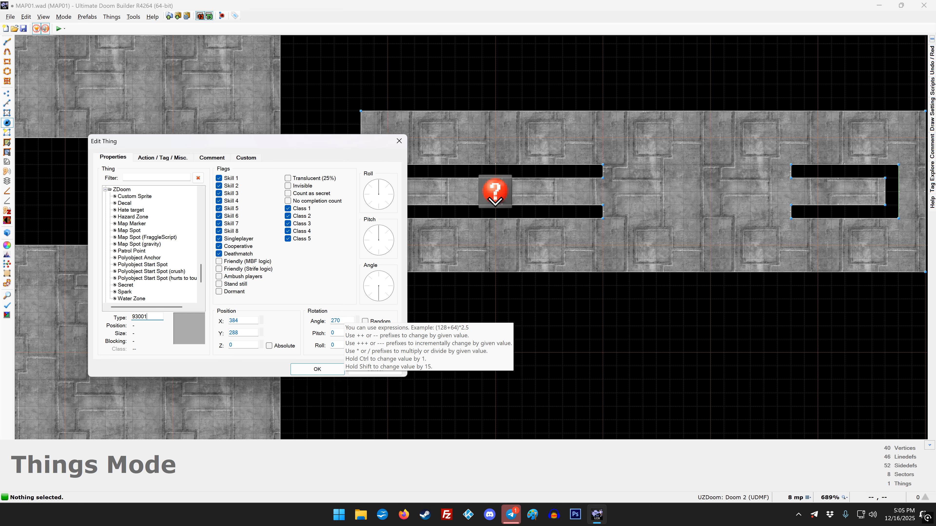
pyautogui.doubleClick(342, 320)
pyautogui.write('1')
pyautogui.doubleClick(147, 316)
pyautogui.click(147, 317)
pyautogui.press('BackSpace')
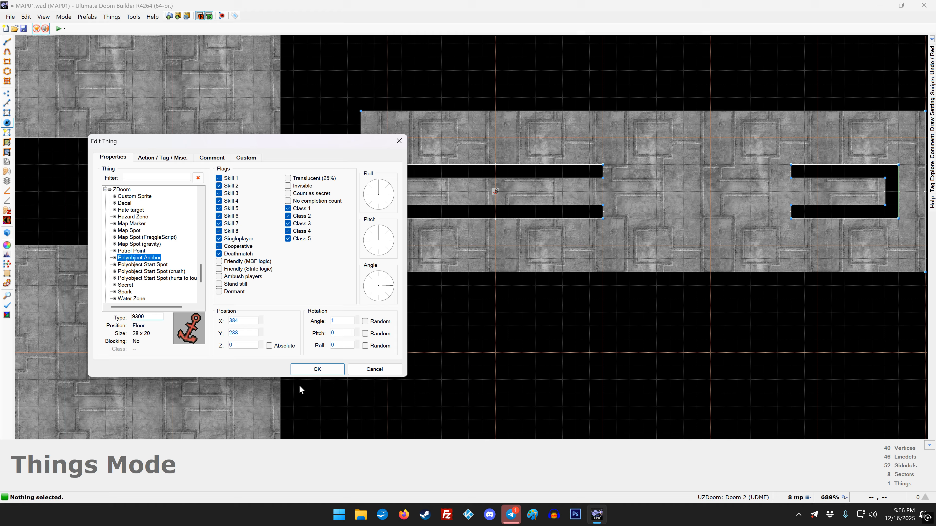
pyautogui.click(317, 369)
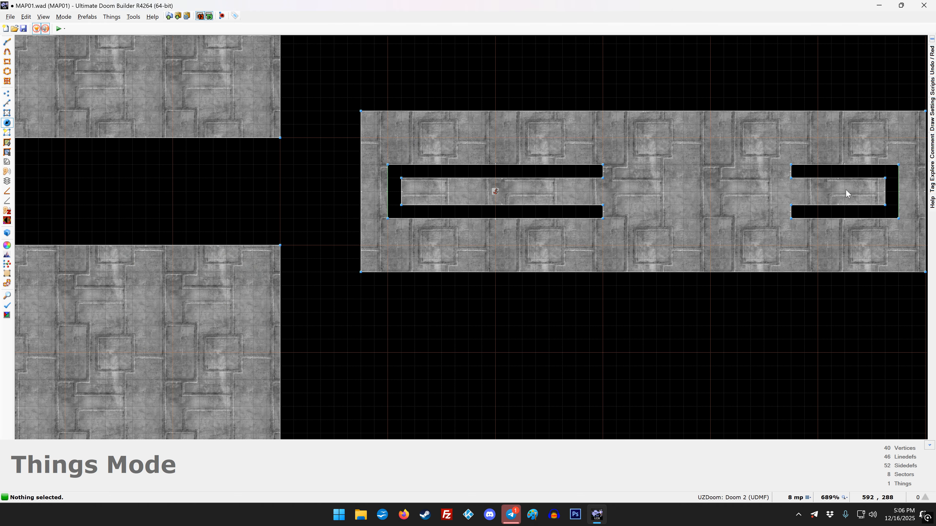
# Step: Turn off full brightness and place a Polyobject Anchor with angle 2 at 592, 288 inside the eastern U shape
pyautogui.press('b')
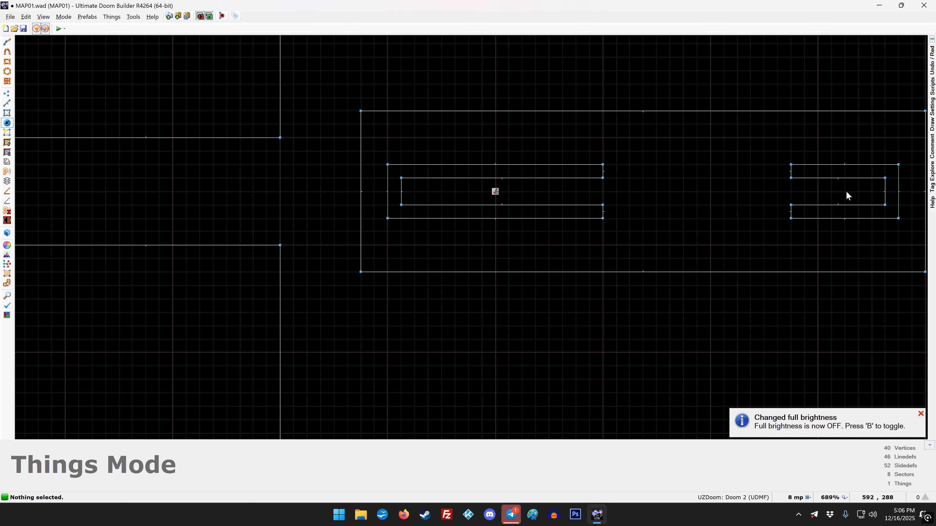
pyautogui.rightClick(847, 192)
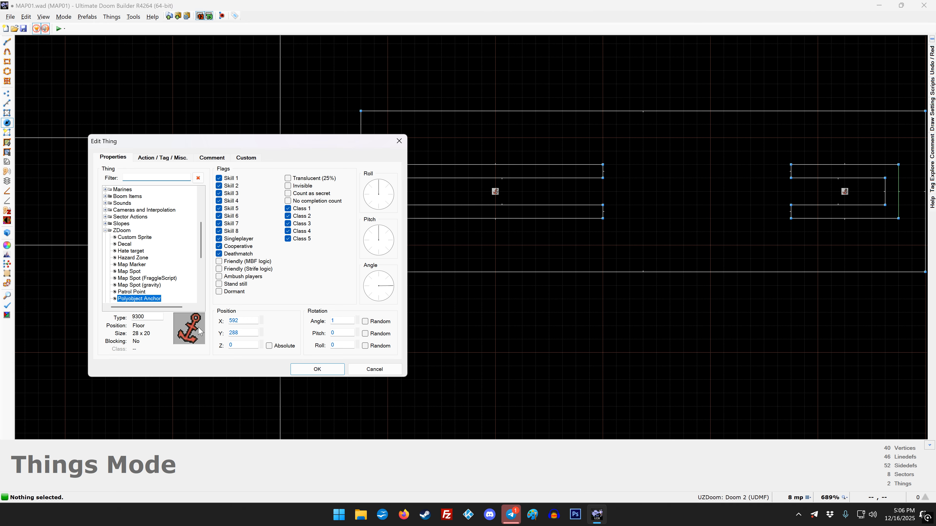
pyautogui.moveTo(347, 320); pyautogui.dragTo(329, 321)
pyautogui.write('2')
pyautogui.press('Return')
# Step: Insert a vertex on the northern door line between the two rooms, a little east of the doorway's middle
pyautogui.scroll(-6, 347, 320)
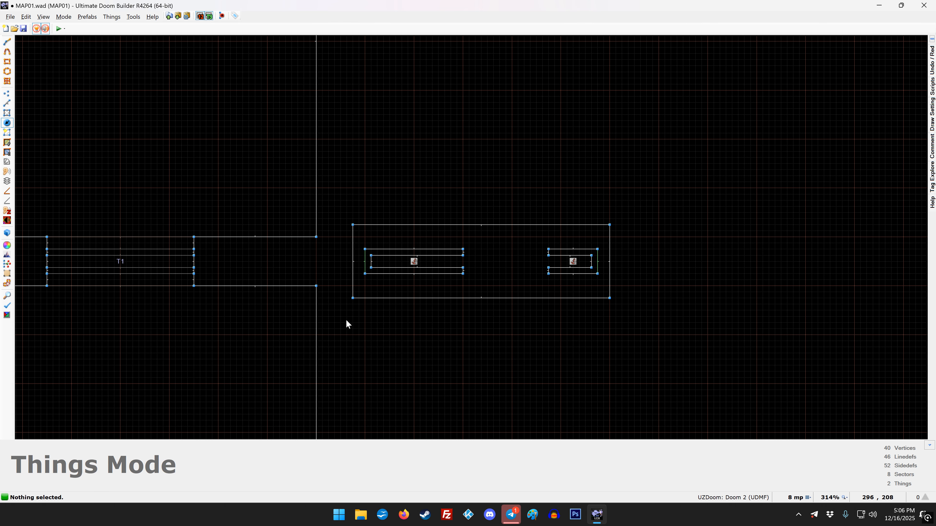
pyautogui.scroll(3, 179, 300)
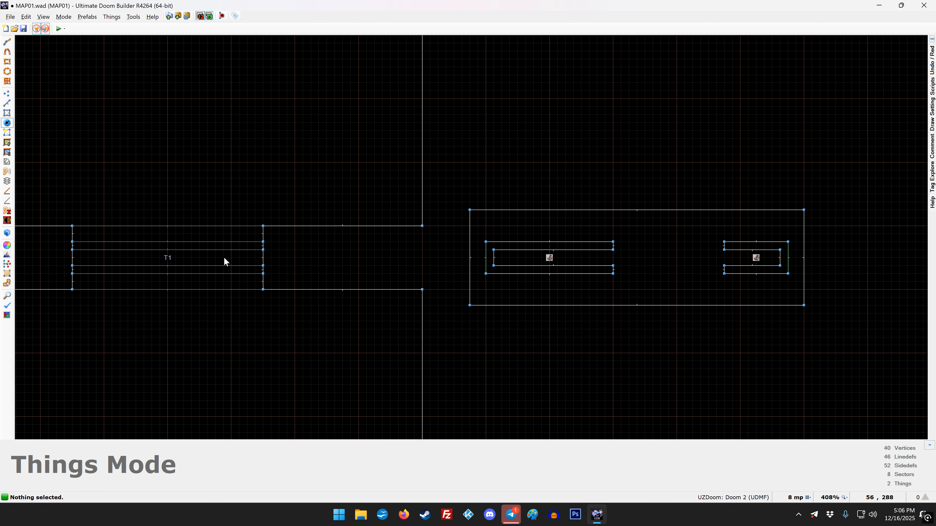
pyautogui.press('v')
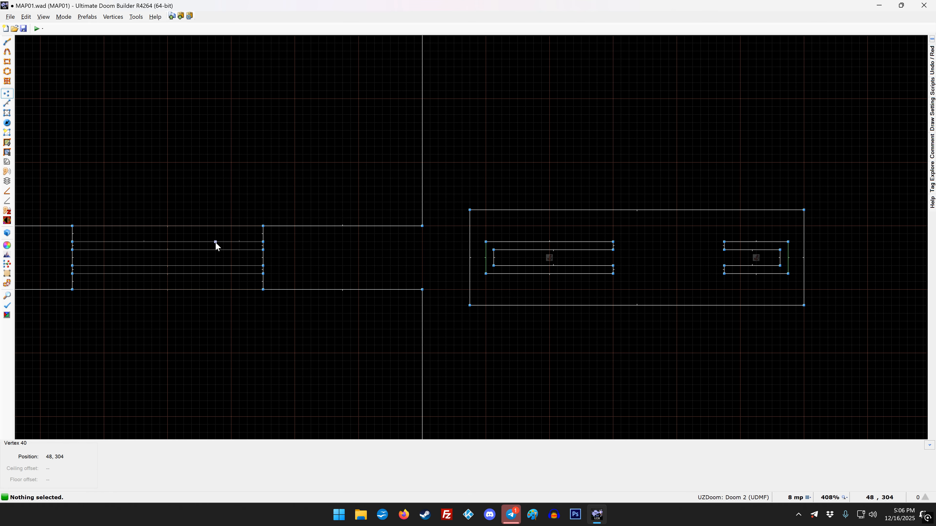
pyautogui.rightClick(215, 242)
pyautogui.moveTo(212, 241); pyautogui.dragTo(202, 242)
# Step: Place a Polyobject Start Spot (type 9301) with angle 2 at 64, 288 in the eastern part of the doorway
pyautogui.press('t')
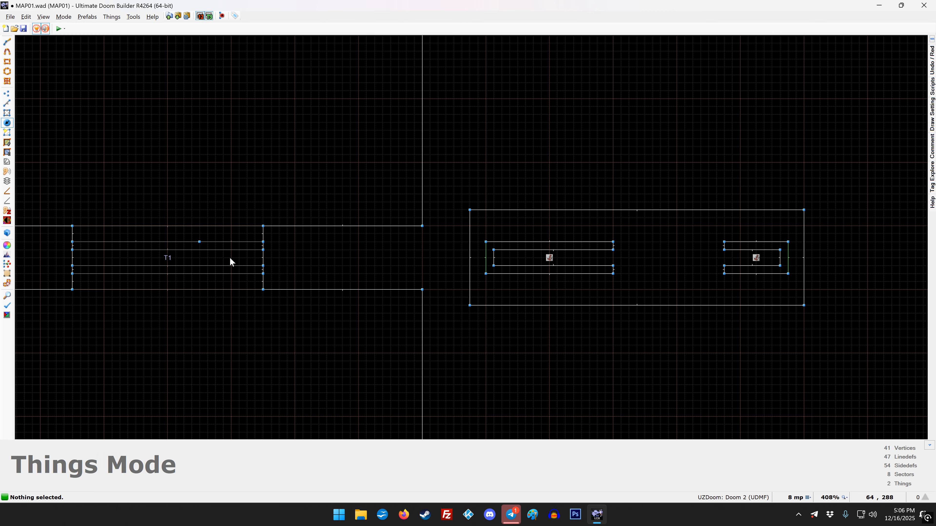
pyautogui.press('Insert')
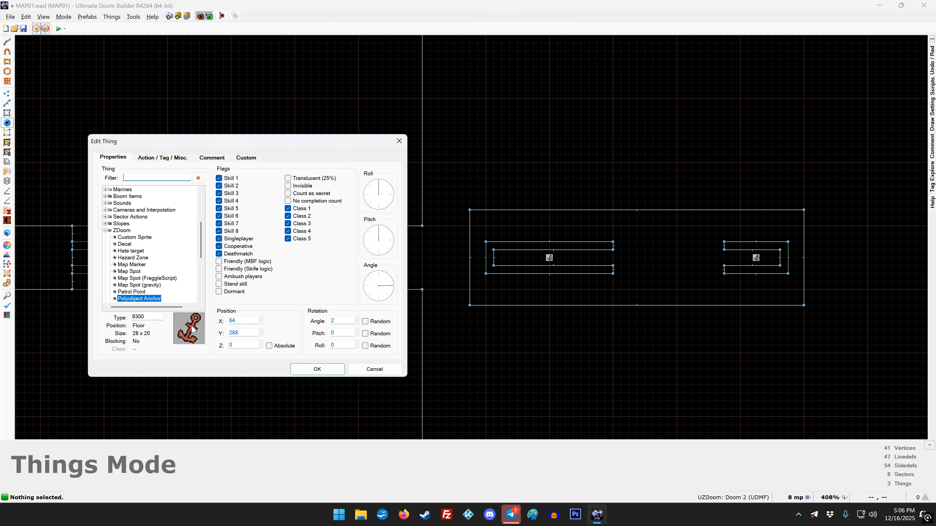
pyautogui.doubleClick(139, 317)
pyautogui.write('9301')
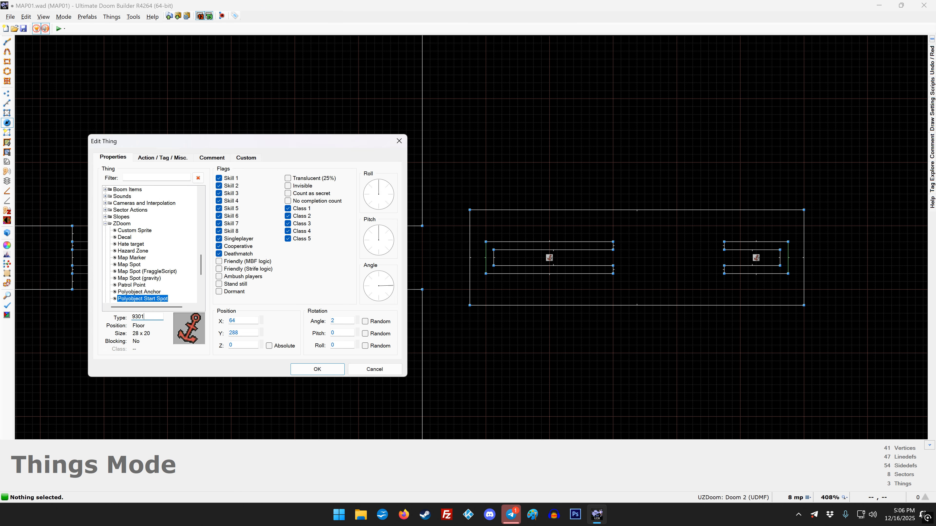
pyautogui.press('Return')
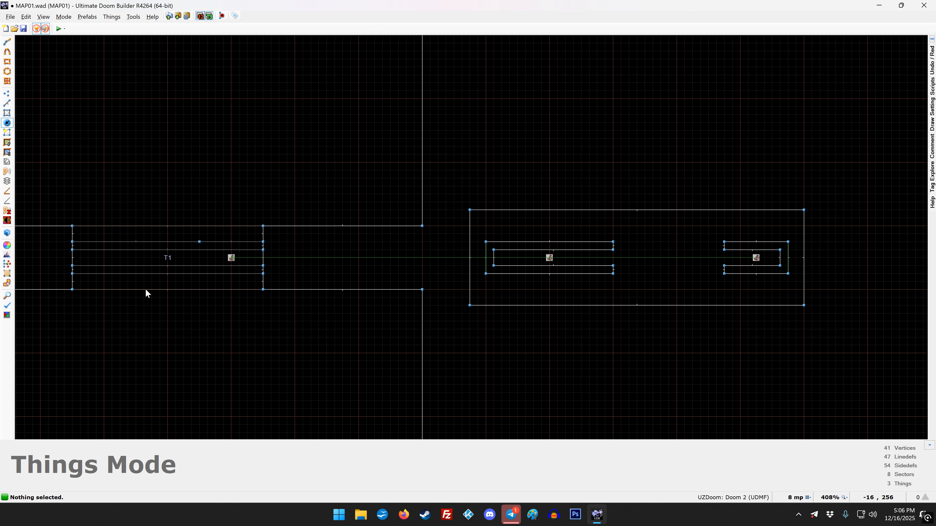
# Step: Place a Polyobject Start Spot with angle 1 at -32, 288 in the western part of the doorway
pyautogui.rightClick(136, 258)
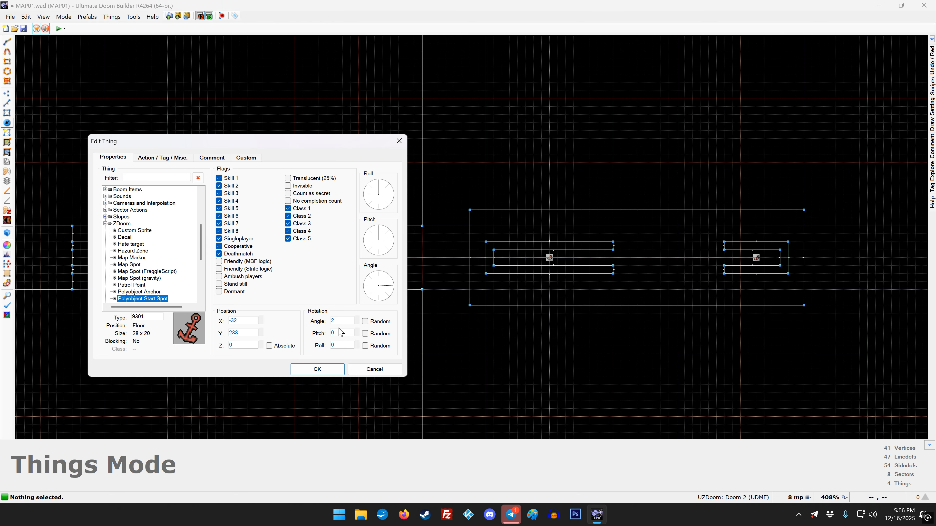
pyautogui.click(342, 321)
pyautogui.write('1')
pyautogui.press('Return')
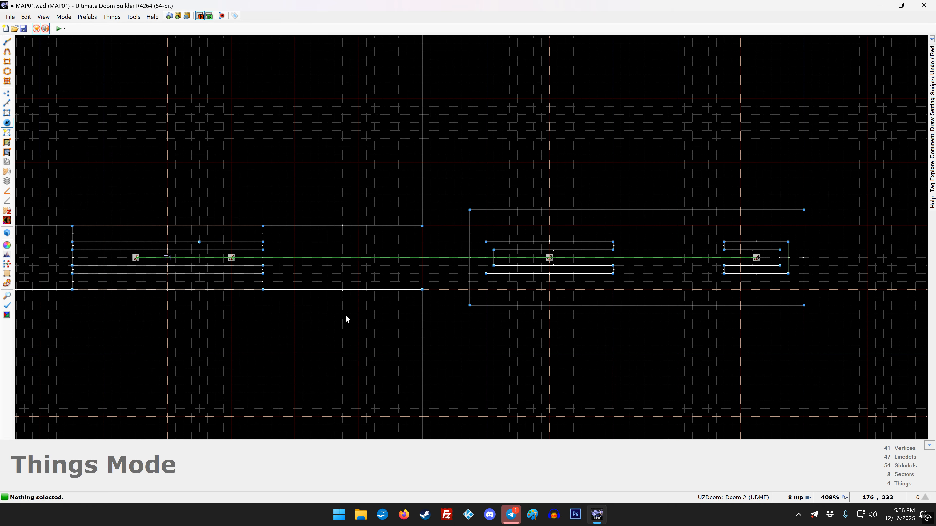
# Step: Place a Player 1 start (type 1) facing angle 90 at 0, 0 in the southern room
pyautogui.scroll(-3, 347, 319)
pyautogui.scroll(-2, 345, 319)
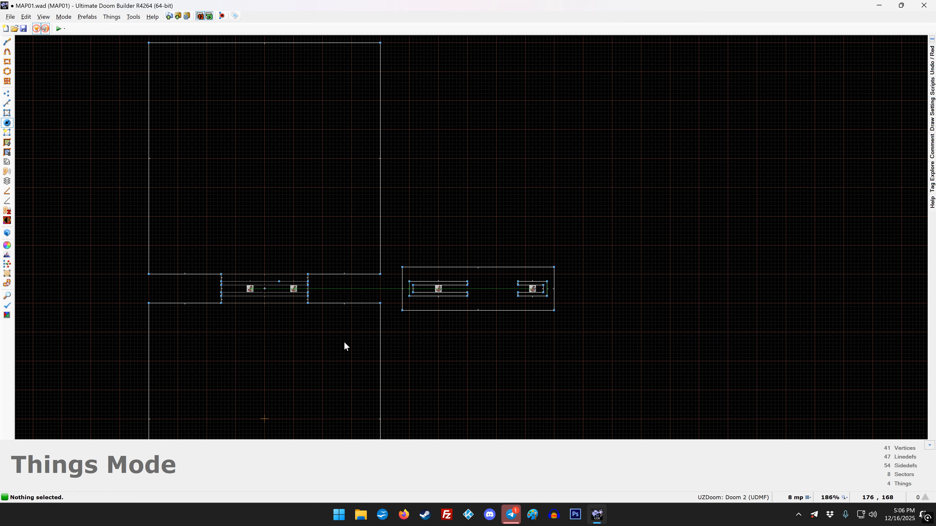
pyautogui.scroll(-3, 345, 345)
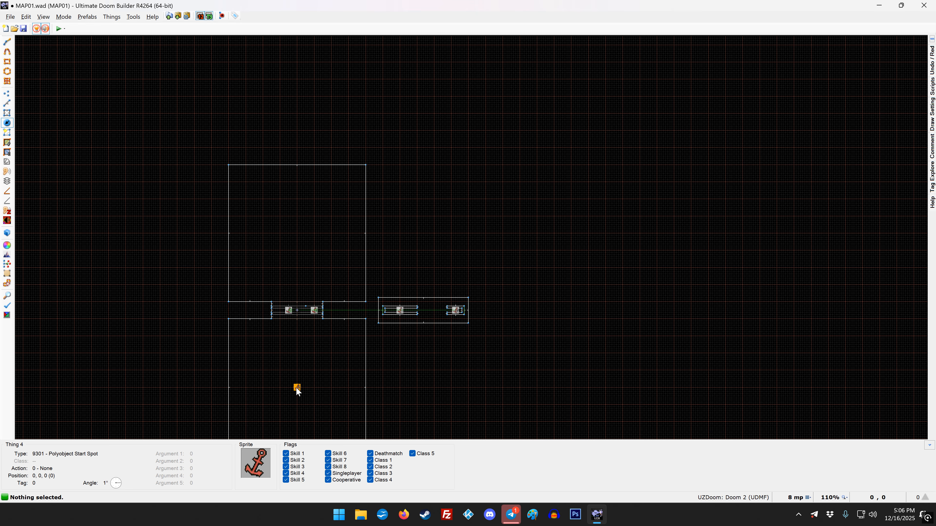
pyautogui.rightClick(298, 389)
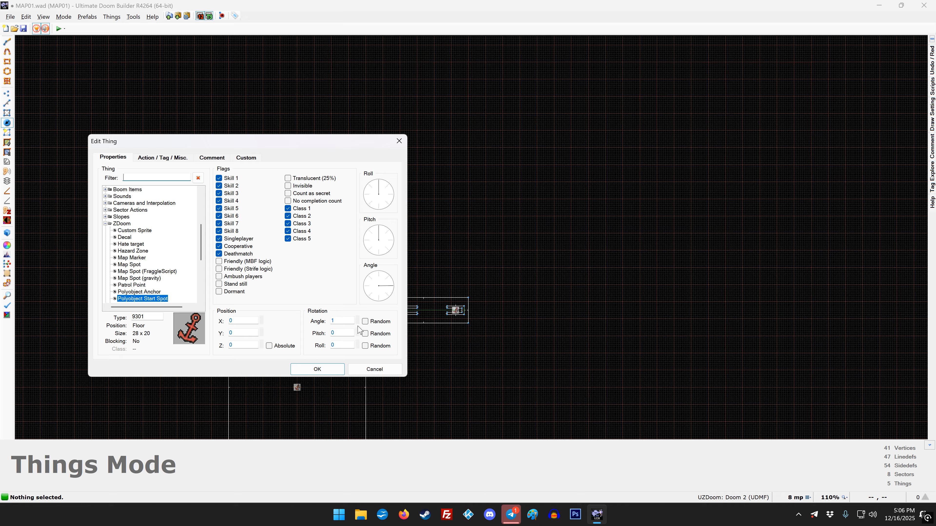
pyautogui.click(380, 277)
pyautogui.doubleClick(138, 317)
pyautogui.write('1')
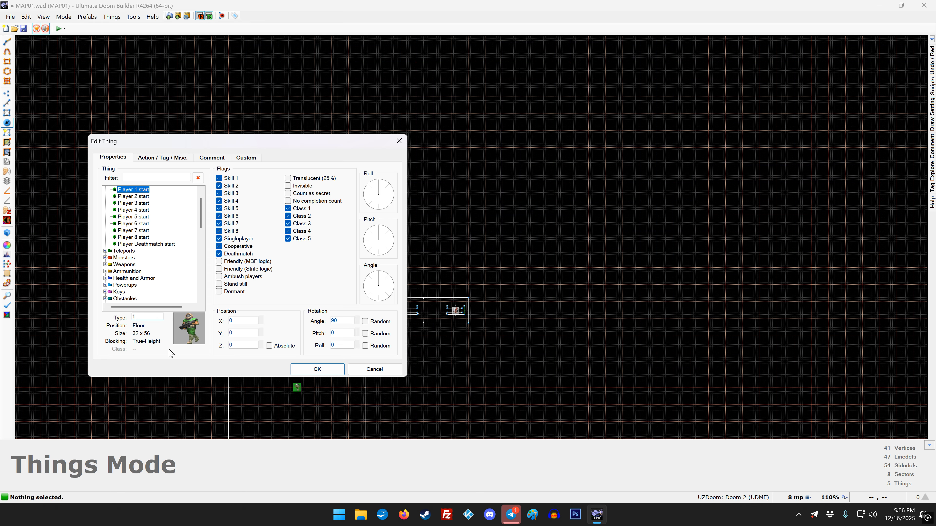
pyautogui.click(304, 370)
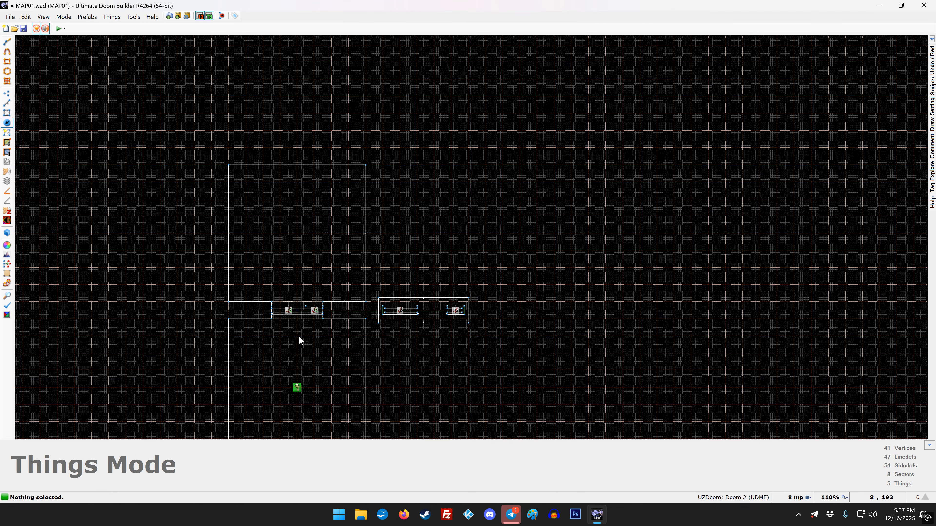
# Step: Insert another thing at 0, 192 south of the doorway and browse the thing categories for its type
pyautogui.press('Insert')
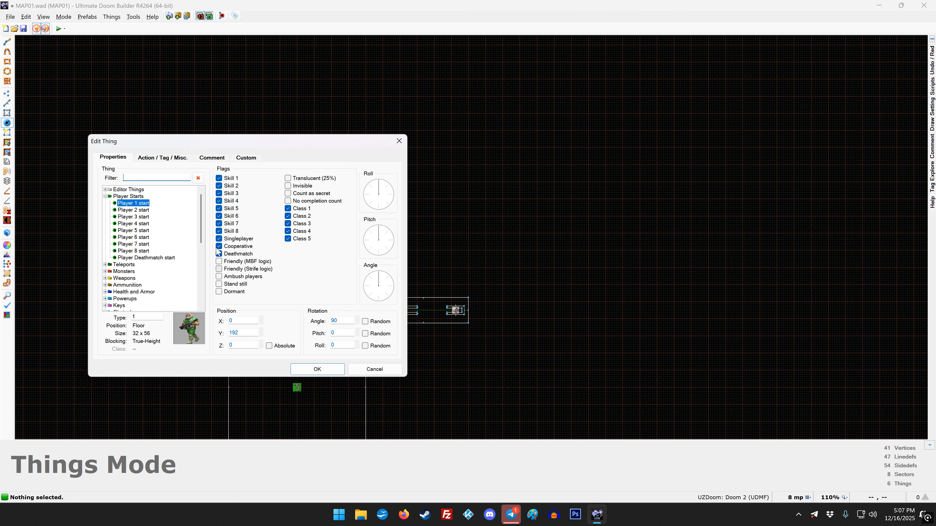
pyautogui.scroll(-5, 111, 202)
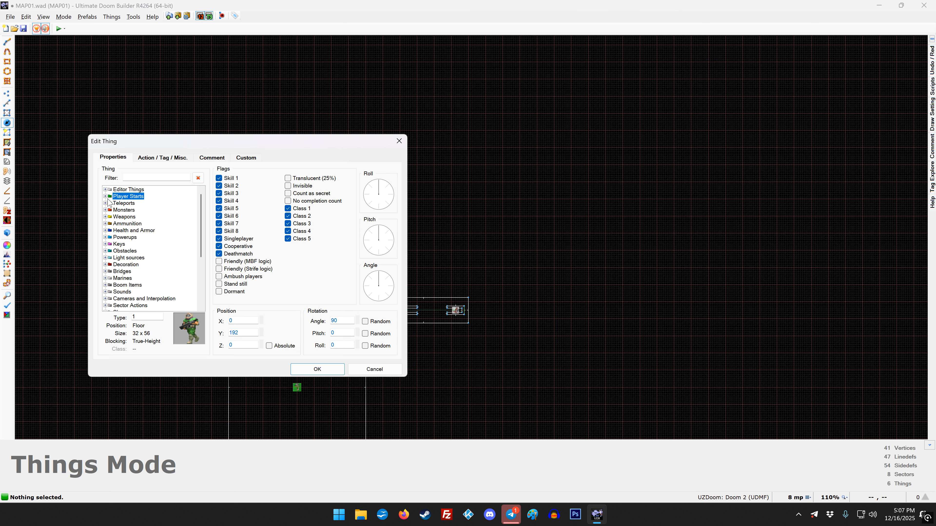
# Step: Make the thing at 0, 192 a Light from Dynamic Lights and place a second one at 0, 384 beyond the door
pyautogui.scroll(-3, 157, 261)
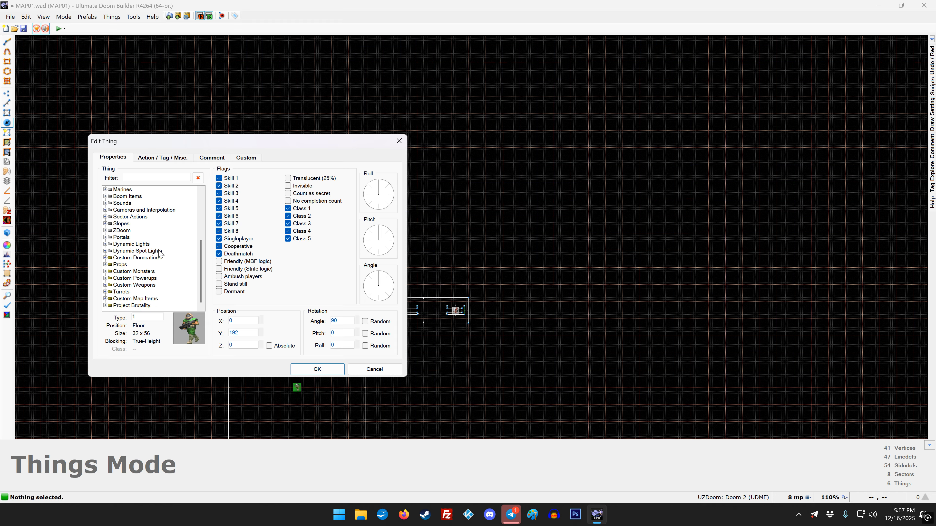
pyautogui.click(105, 244)
pyautogui.click(124, 272)
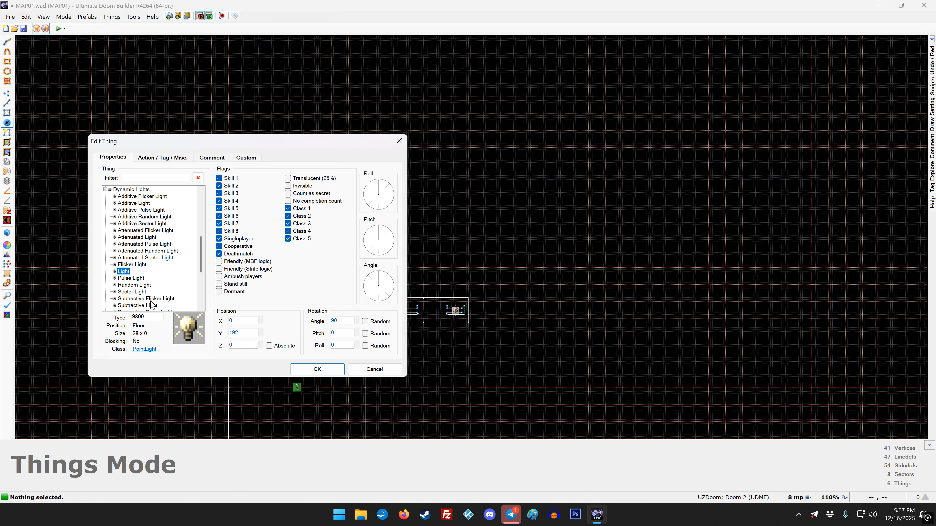
pyautogui.click(316, 370)
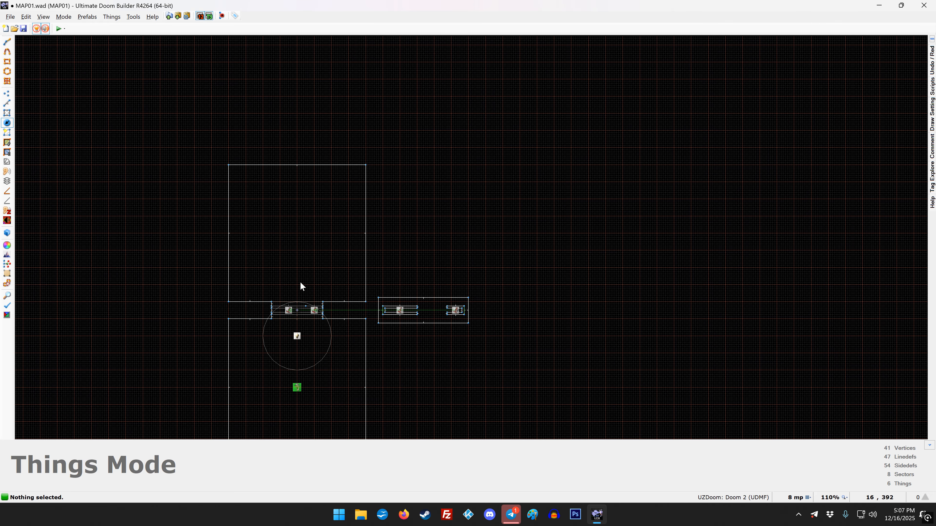
pyautogui.scroll(5, 297, 287)
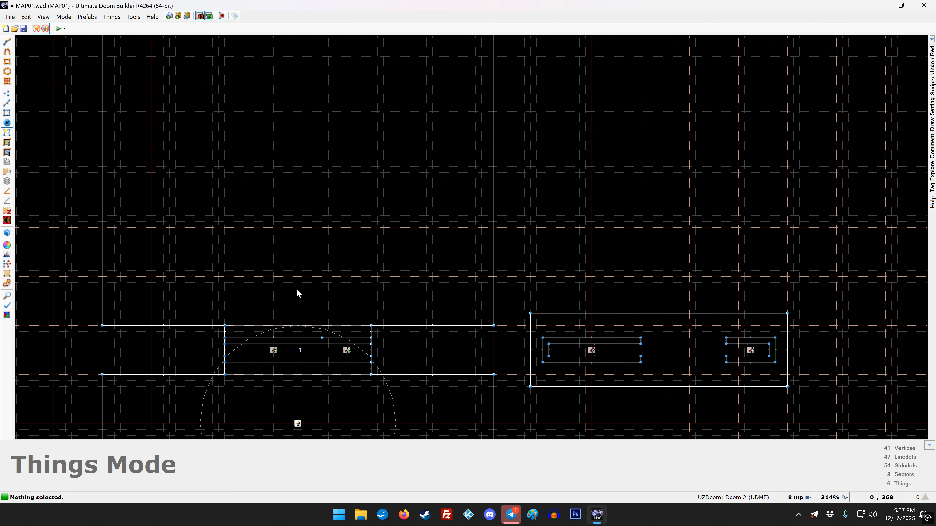
pyautogui.click(299, 279)
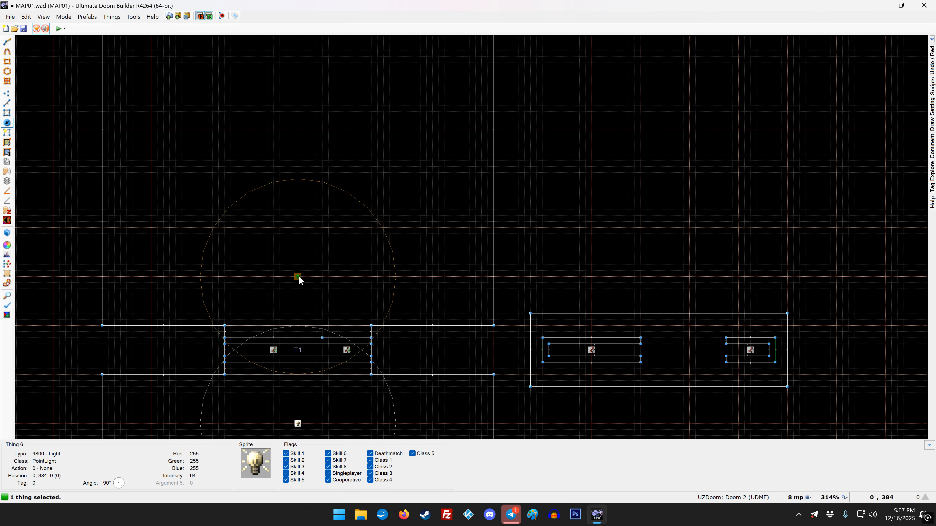
# Step: Set both lights' Z position to 64 and their intensity to 96
pyautogui.click(298, 425)
pyautogui.rightClick(298, 426)
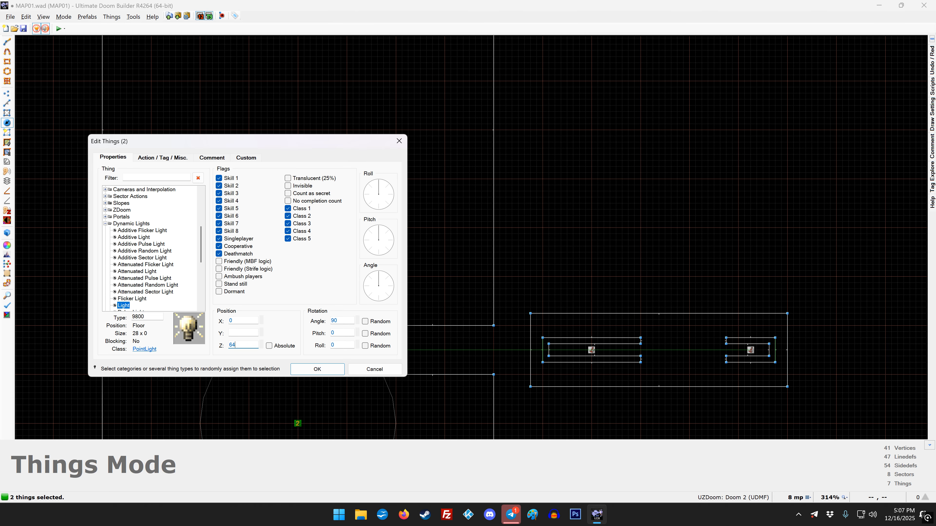
pyautogui.click(173, 157)
pyautogui.doubleClick(343, 279)
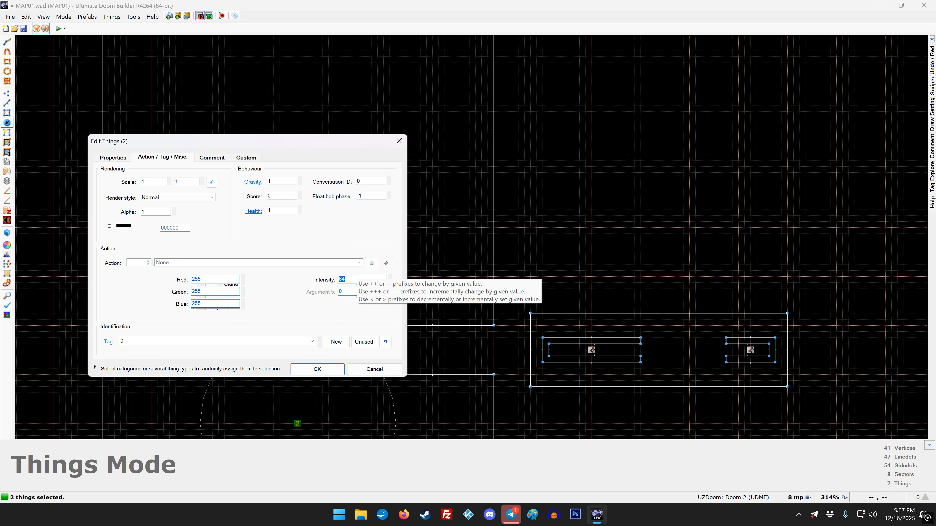
pyautogui.write('9')
pyautogui.press('Return')
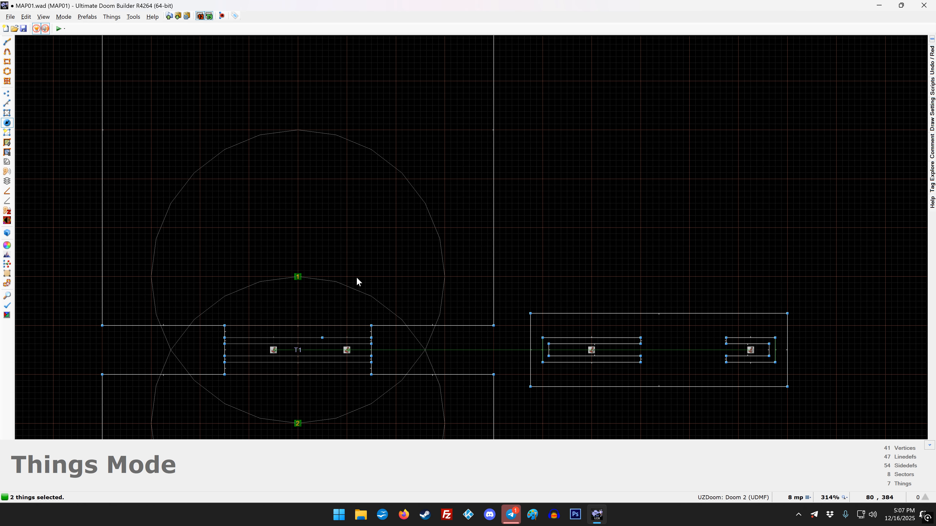
pyautogui.click(356, 277)
# Step: Test the map in the game, inspect the lit double door, and quit back to the editor
pyautogui.press('F9')
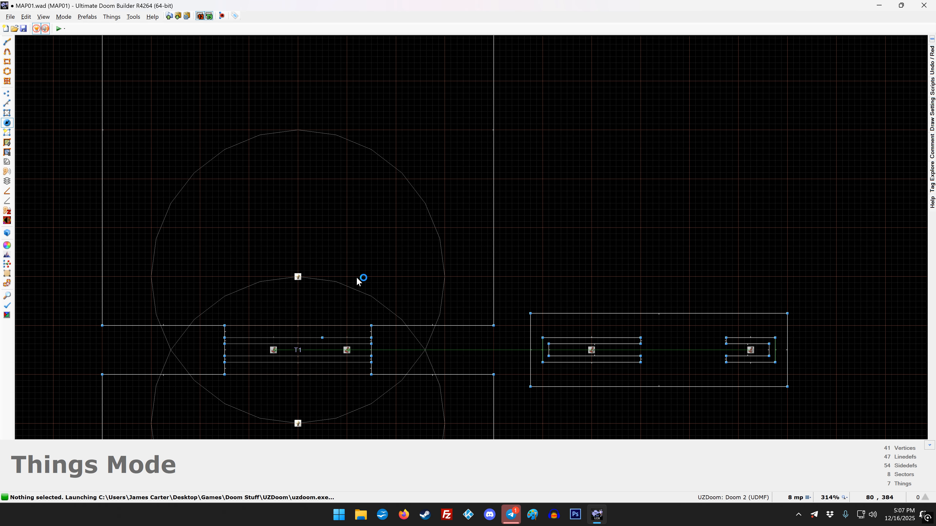
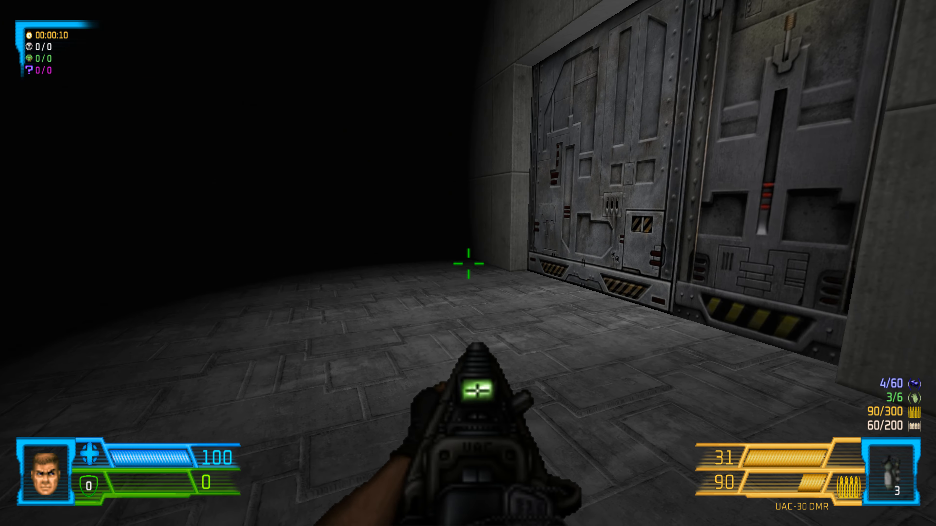
pyautogui.press('a')
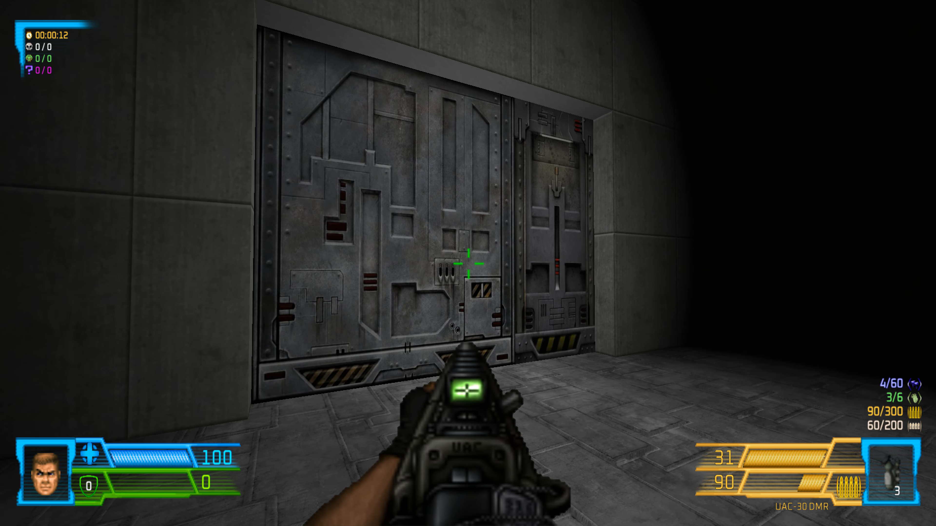
pyautogui.press('Escape')
pyautogui.click(376, 357)
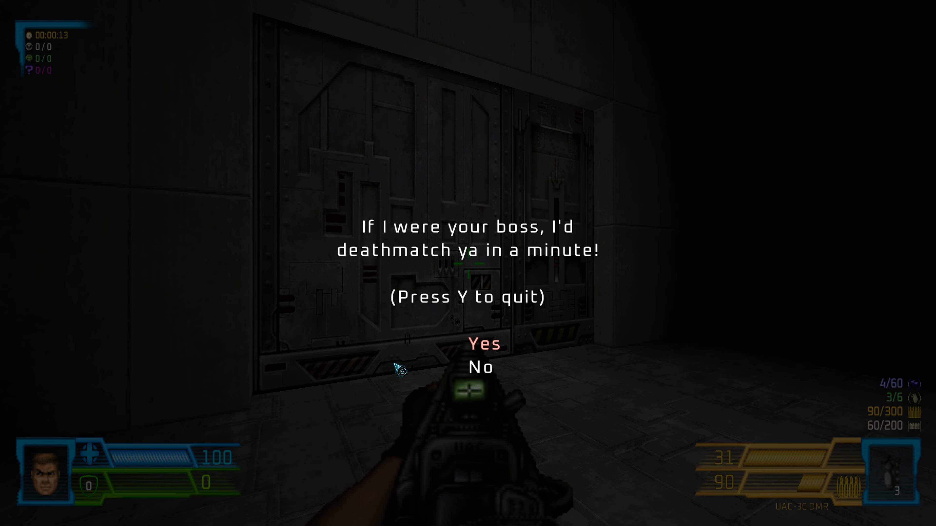
pyautogui.click(485, 343)
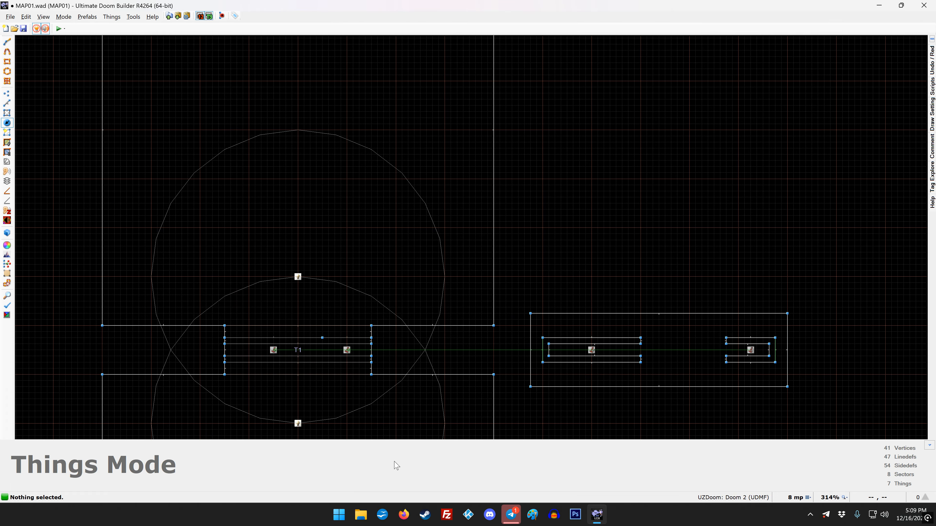
# Step: Enter the 3D view with full brightness on and move to face the double door in the northern room
pyautogui.press('w')
pyautogui.press('b')
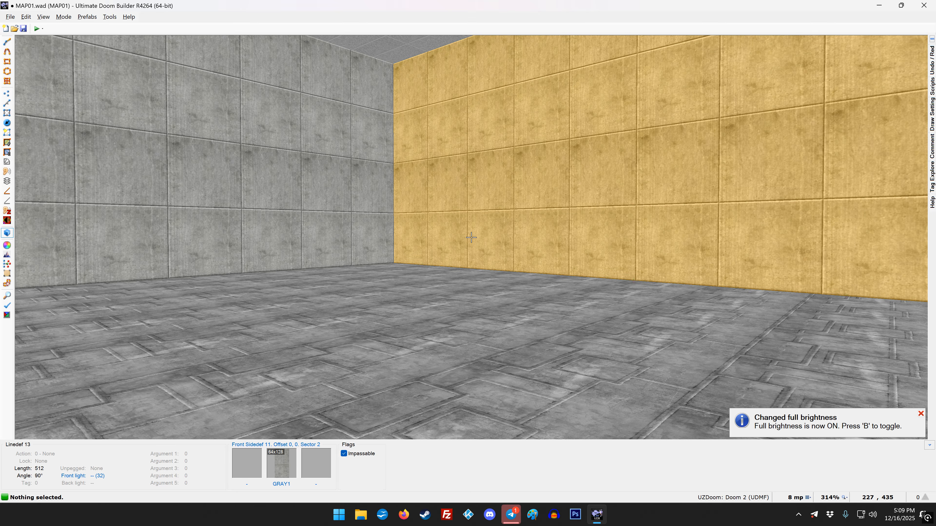
pyautogui.press('w')
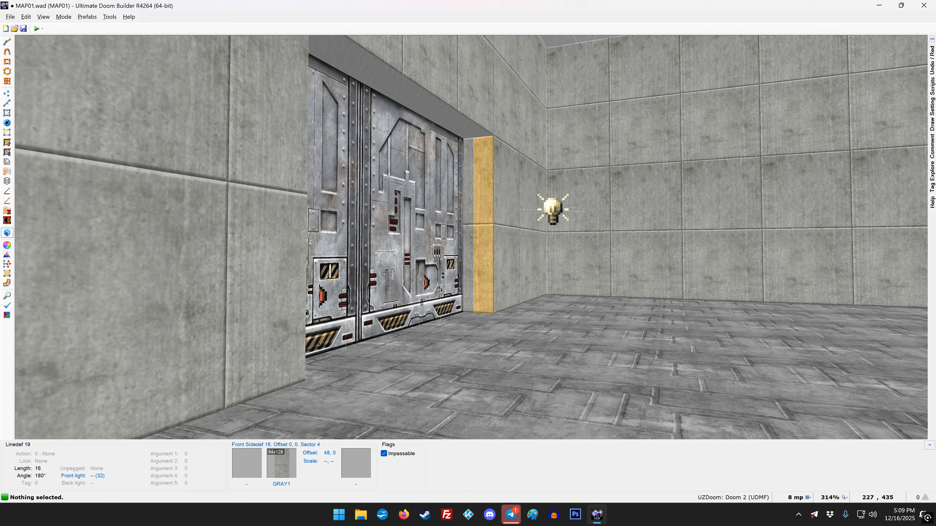
pyautogui.press('d')
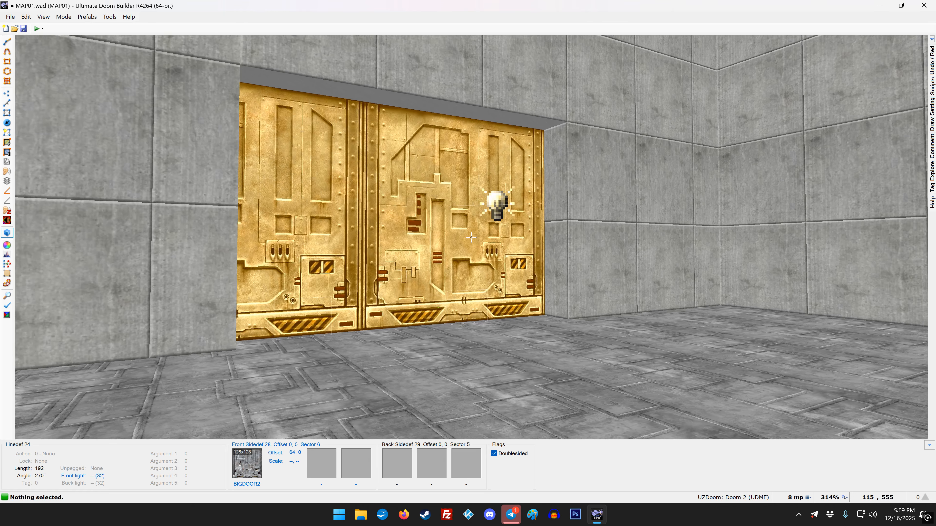
pyautogui.press('f')
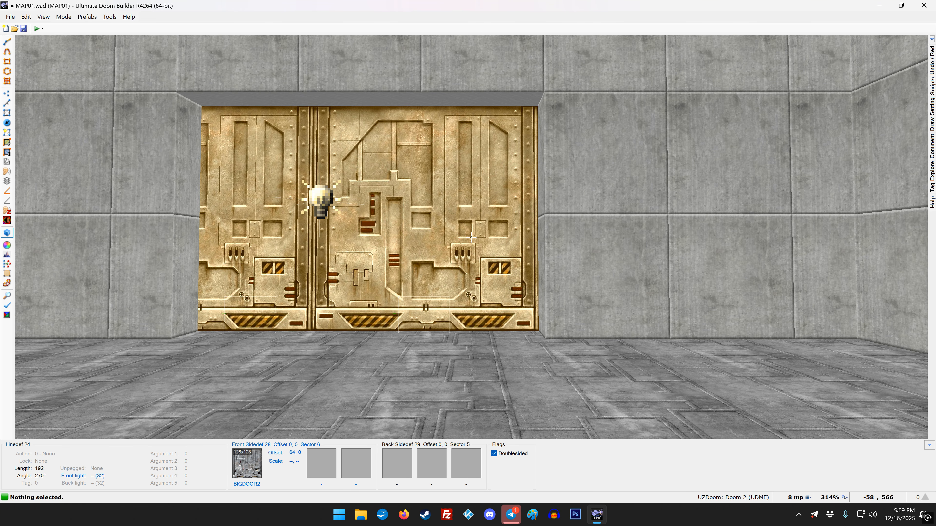
# Step: Change the door's front upper texture to BIGDOOR3
pyautogui.rightClick(472, 237)
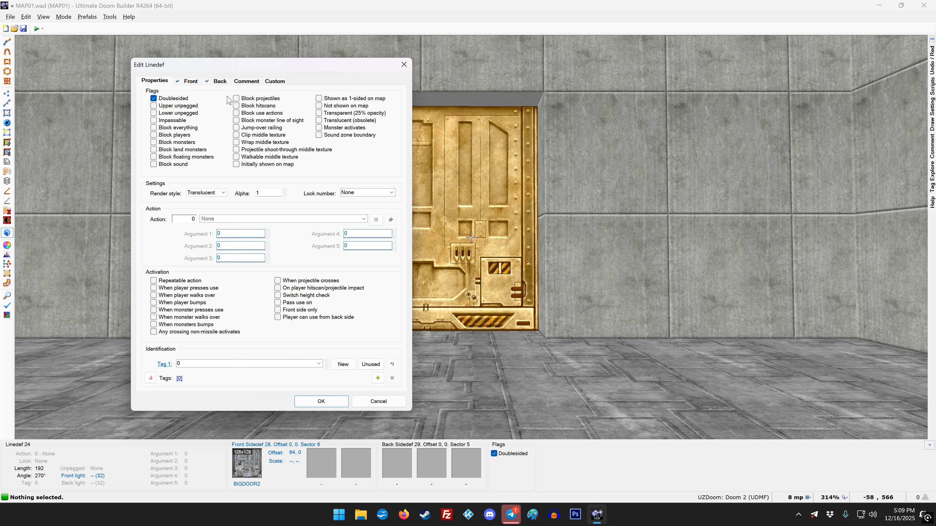
pyautogui.click(191, 81)
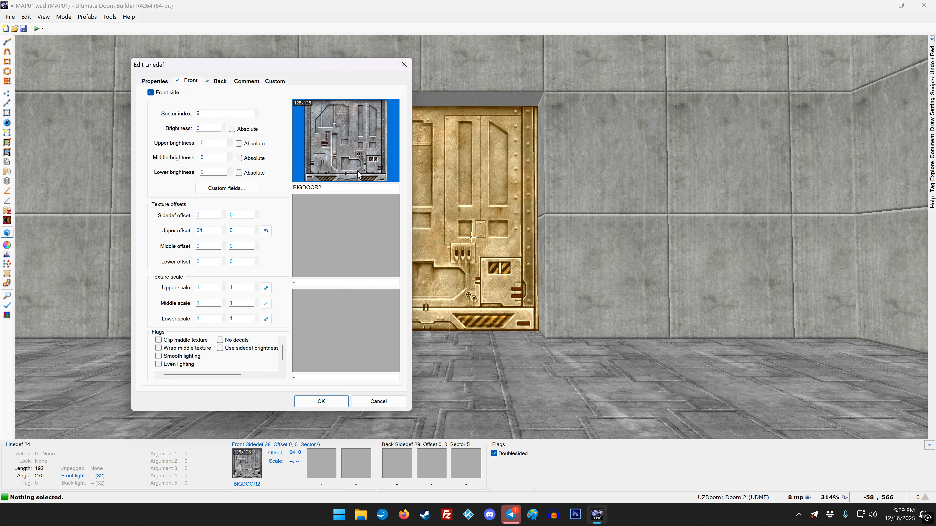
pyautogui.click(346, 141)
pyautogui.doubleClick(652, 202)
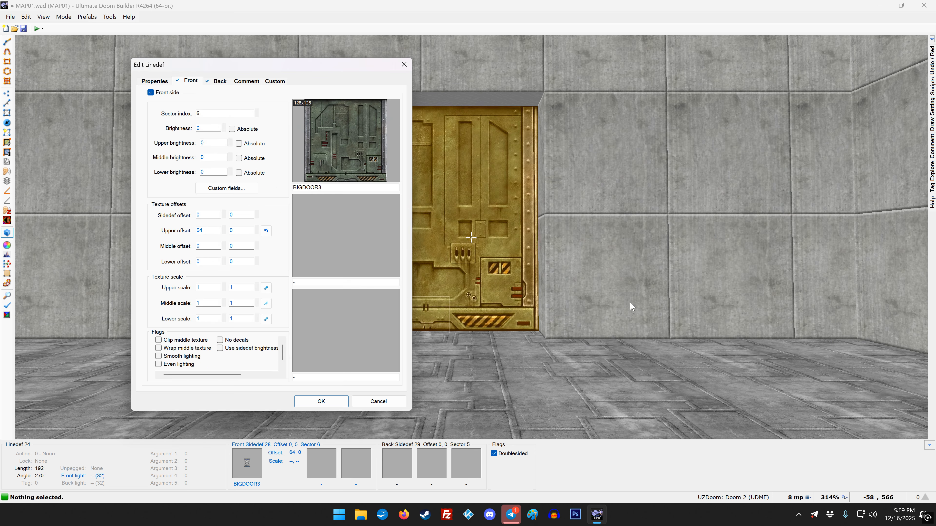
pyautogui.click(321, 402)
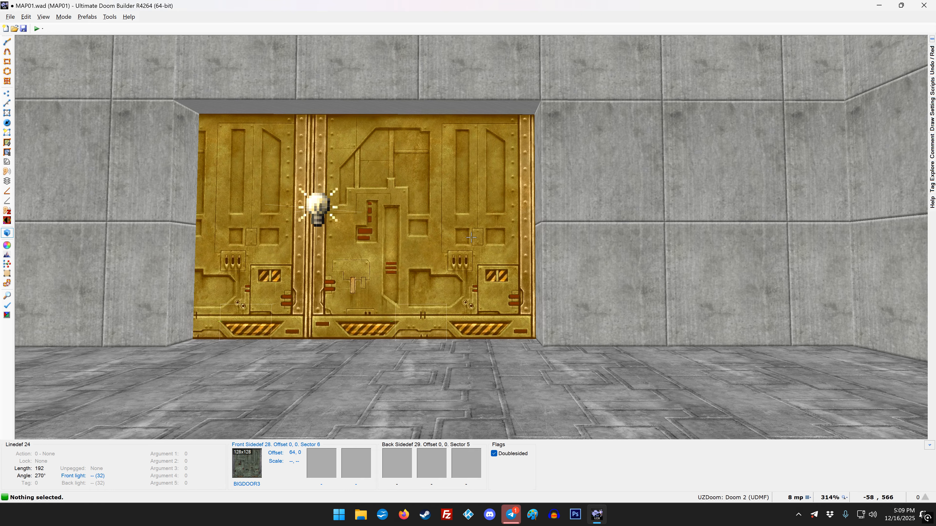
# Step: Copy the BIGDOOR3 texture and paste it onto the opposite side of the double door
pyautogui.hotkey('ctrl', 'c')
pyautogui.press('e')
pyautogui.press('f')
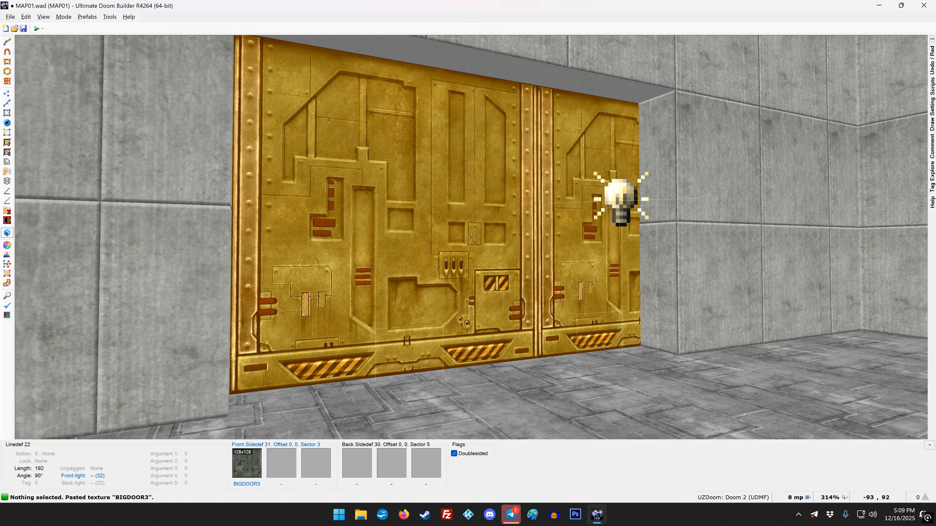
pyautogui.hotkey('ctrl', 'v')
pyautogui.press('d')
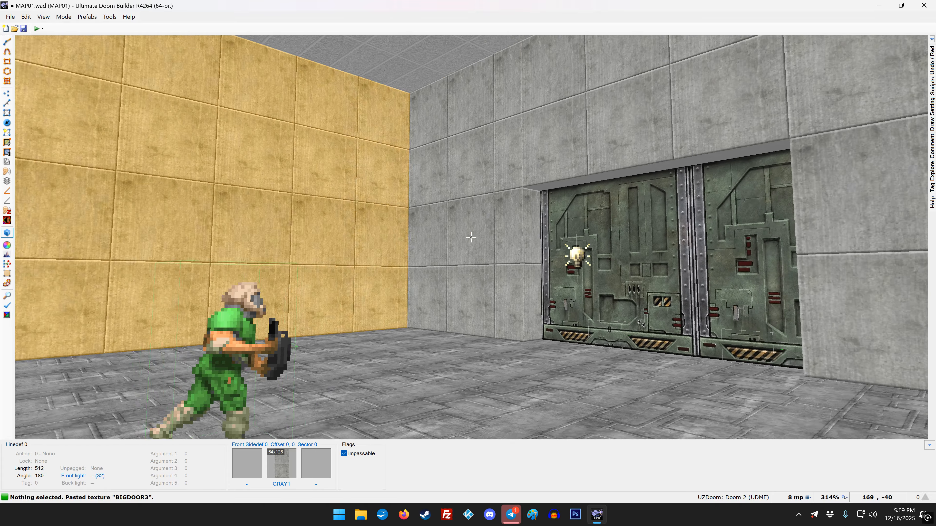
pyautogui.press('s')
pyautogui.press('e')
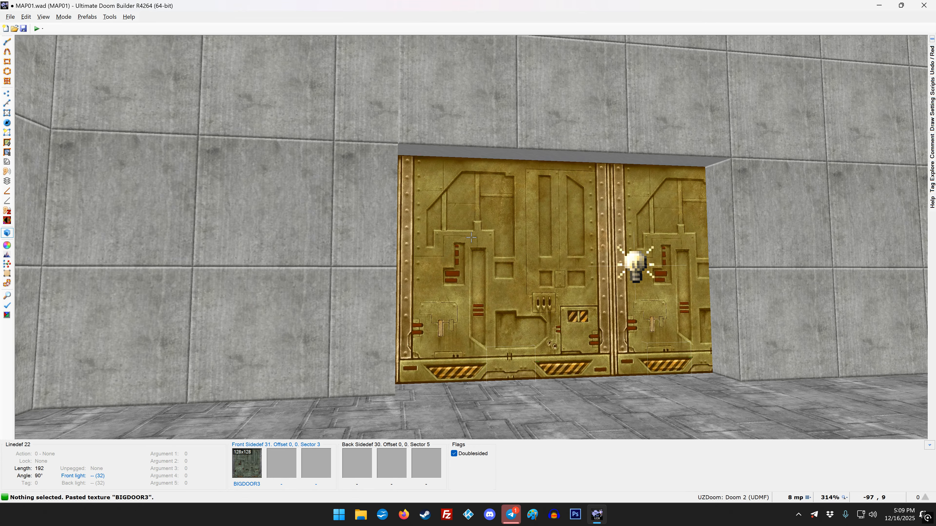
# Step: Return to the 2D map view and set the grid size to 16 mp
pyautogui.press('w')
pyautogui.scroll(-3, 471, 236)
pyautogui.scroll(-2, 471, 236)
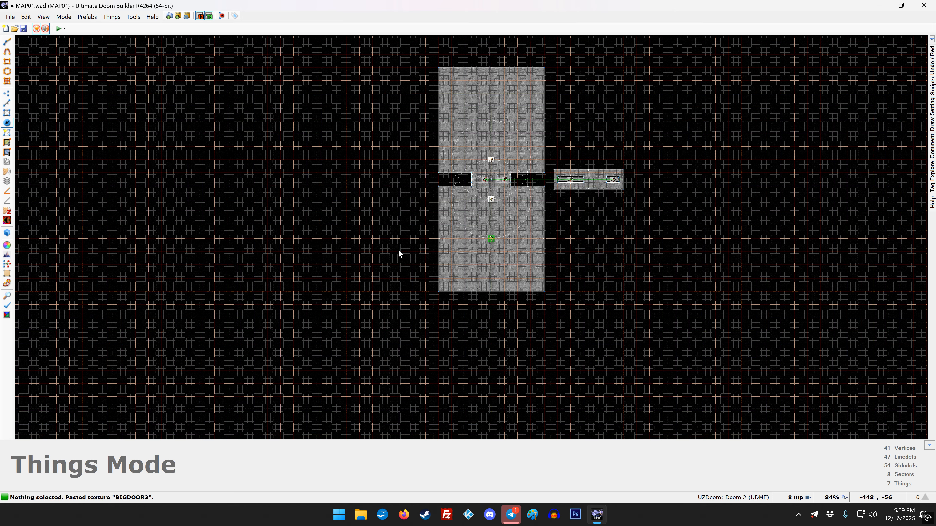
pyautogui.press(']')
pyautogui.rightClick(386, 356)
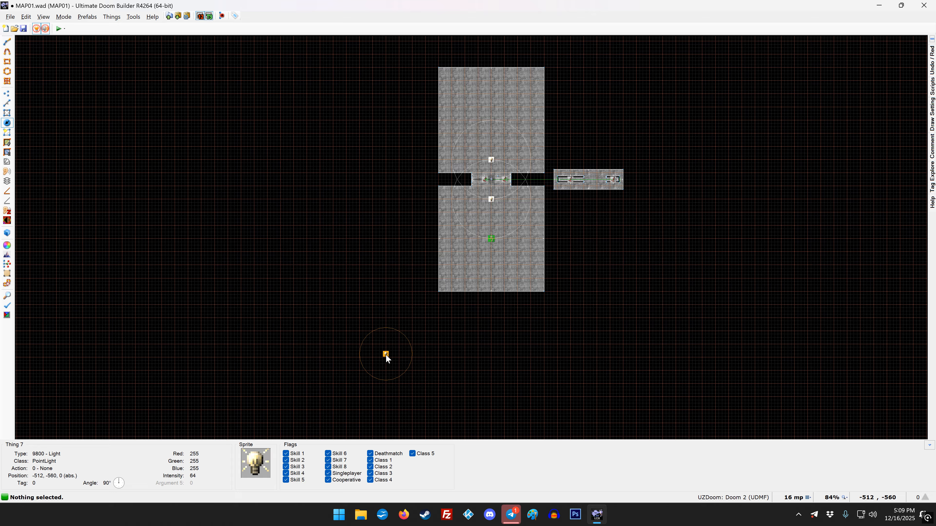
pyautogui.press('v')
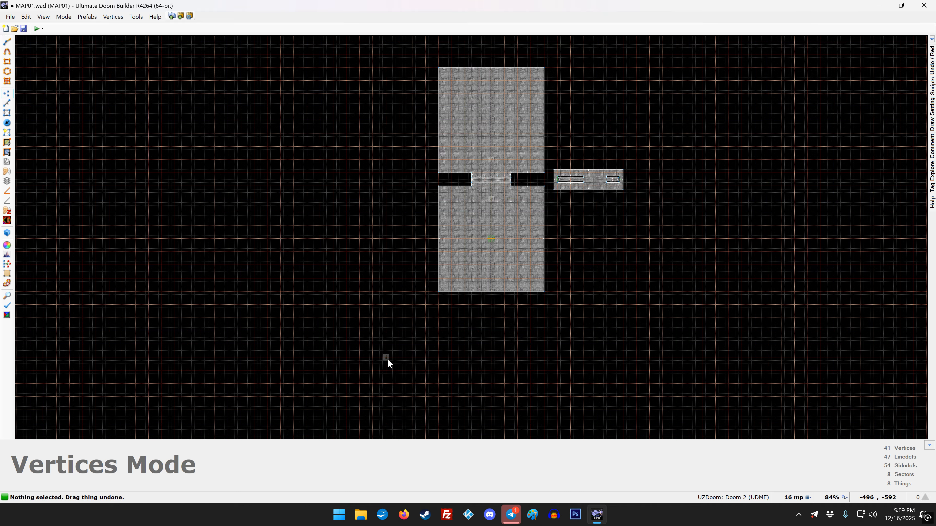
pyautogui.press('t')
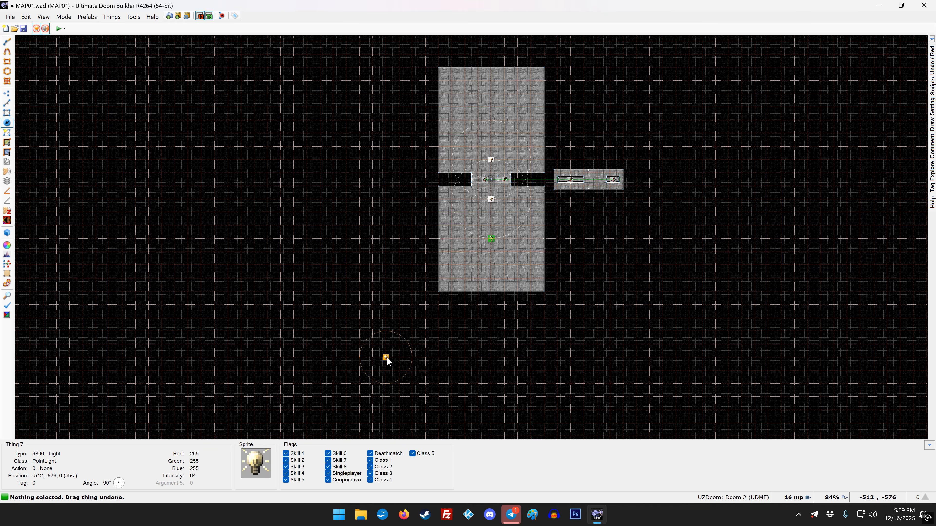
pyautogui.press('Delete')
# Step: Draw a separate rectangular sector 64 units wide and 704 units long in the empty space southwest of the rooms
pyautogui.press('v')
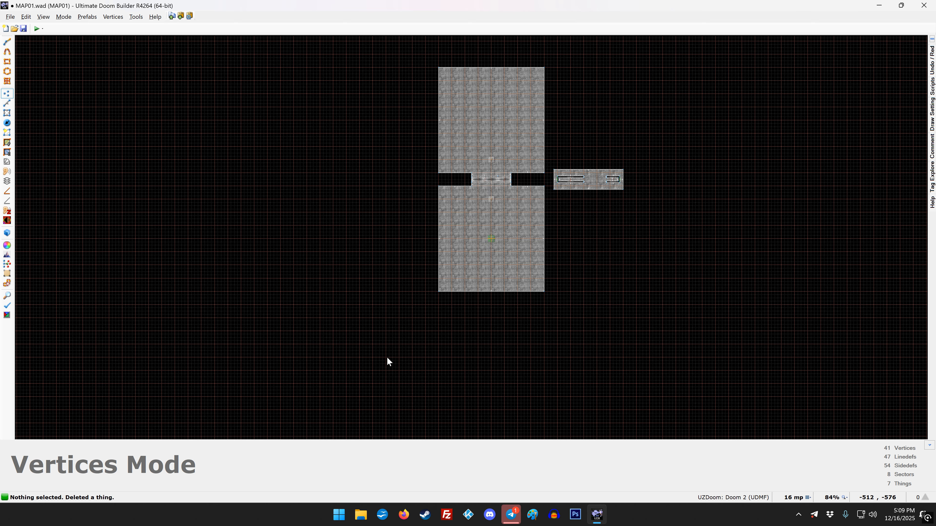
pyautogui.press('d')
pyautogui.click(386, 357)
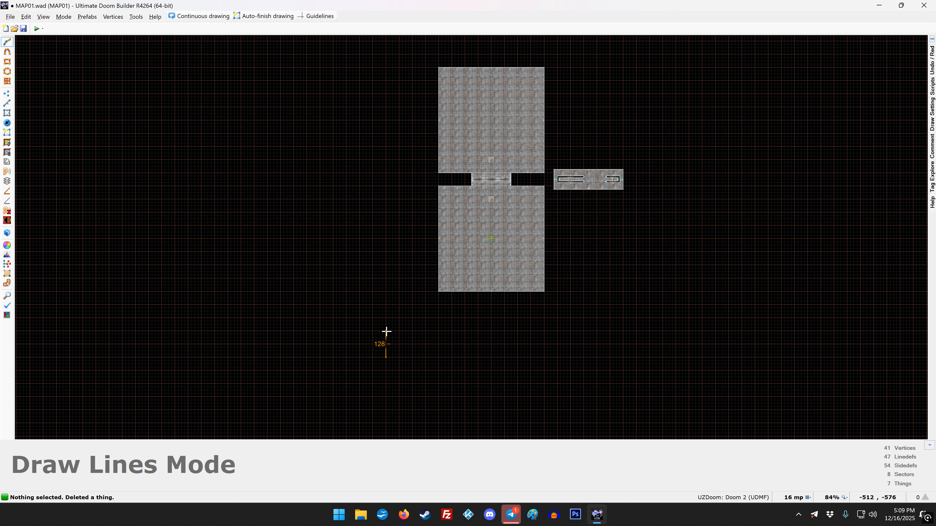
pyautogui.click(386, 213)
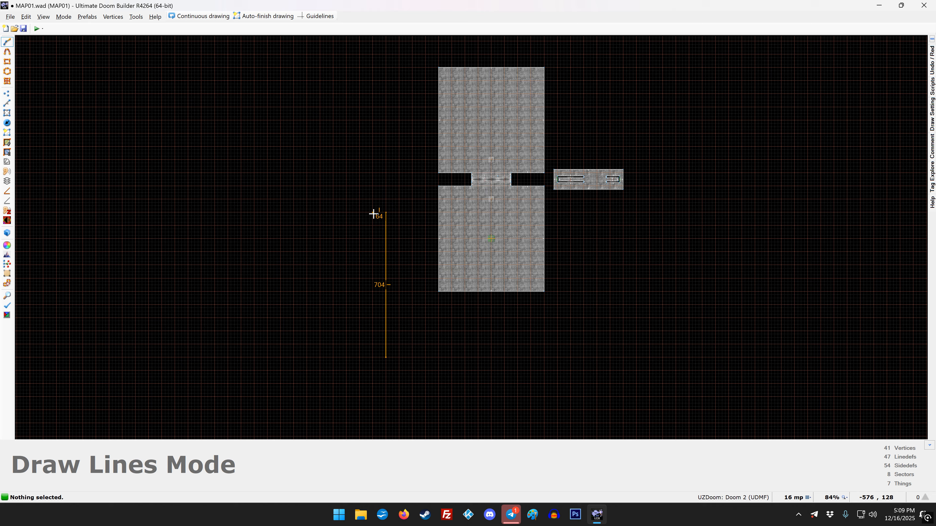
pyautogui.click(372, 213)
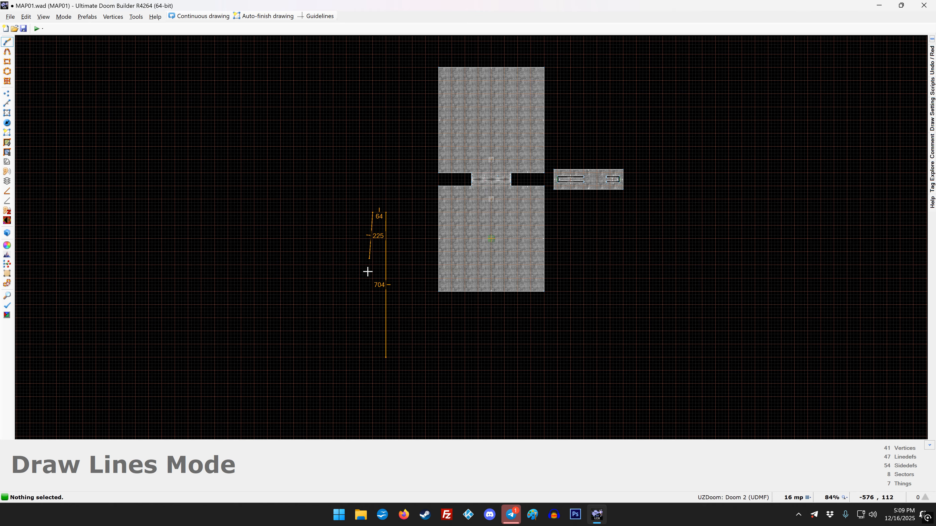
pyautogui.click(372, 357)
pyautogui.click(386, 358)
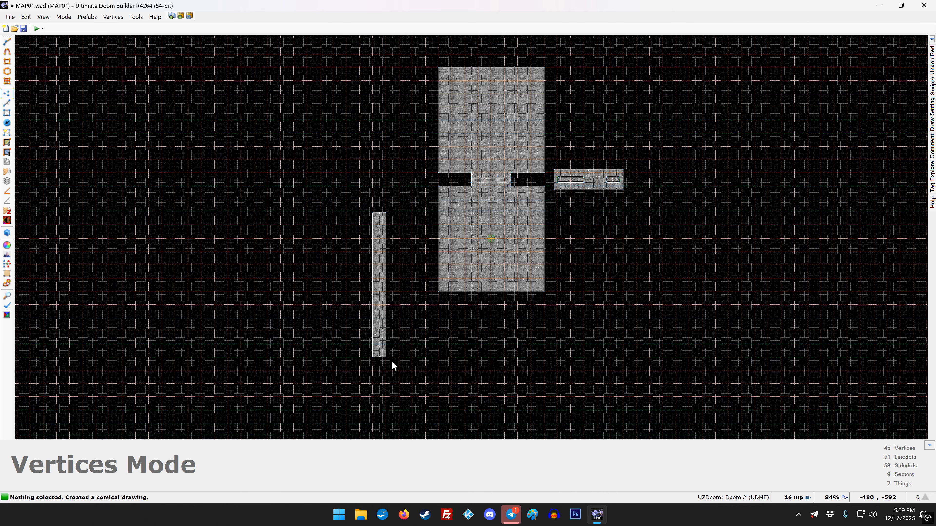
# Step: Set the narrow rectangular sector's ceiling height to 96
pyautogui.press('s')
pyautogui.rightClick(381, 341)
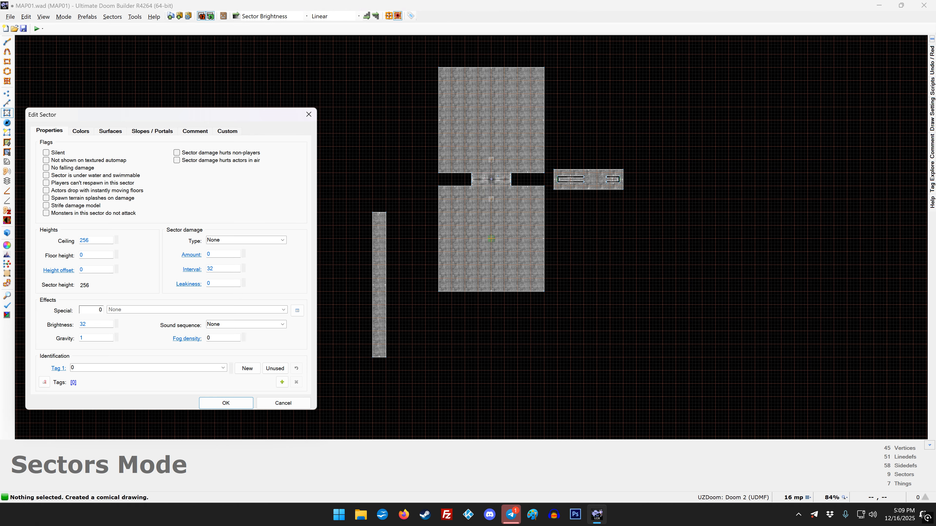
pyautogui.doubleClick(95, 240)
pyautogui.write('96')
pyautogui.press('Return')
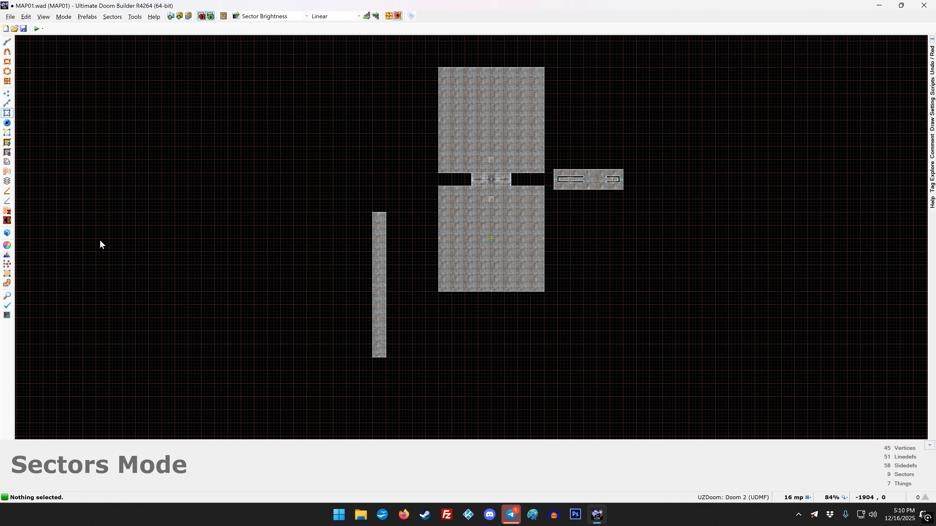
# Step: With an 8 mp grid, draw a 48 by 8 rectangular sector inside the narrow sector near its south end
pyautogui.press('b')
pyautogui.scroll(6, 395, 372)
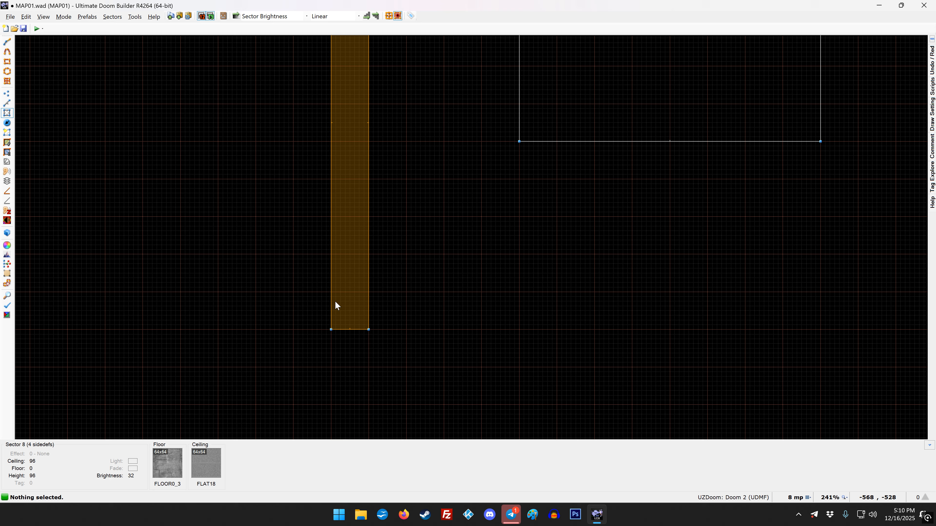
pyautogui.scroll(4, 334, 302)
pyautogui.press('v')
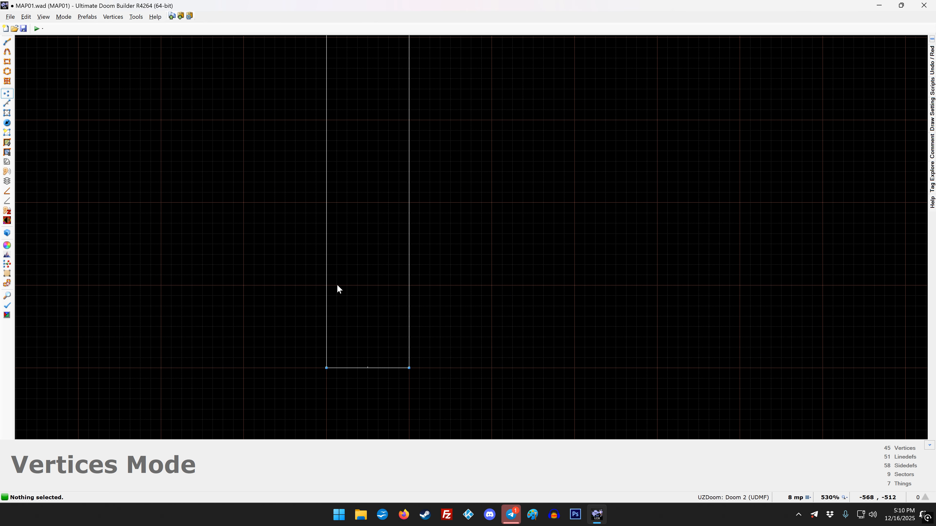
pyautogui.press('d')
pyautogui.click(337, 285)
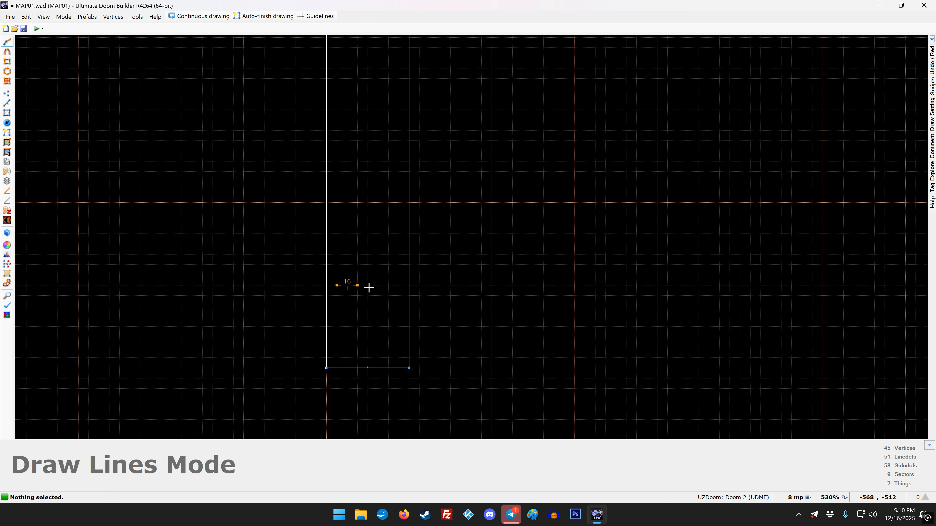
pyautogui.click(399, 285)
pyautogui.click(399, 275)
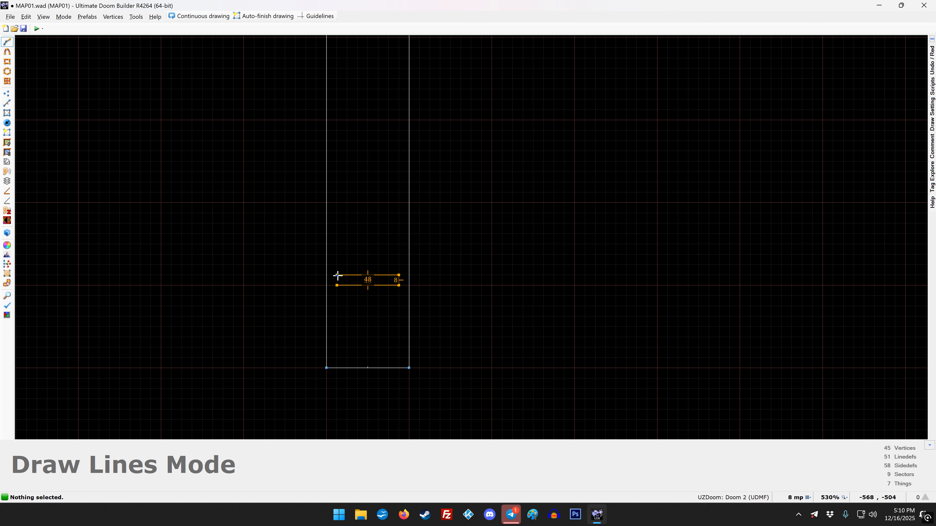
pyautogui.click(337, 275)
pyautogui.click(338, 285)
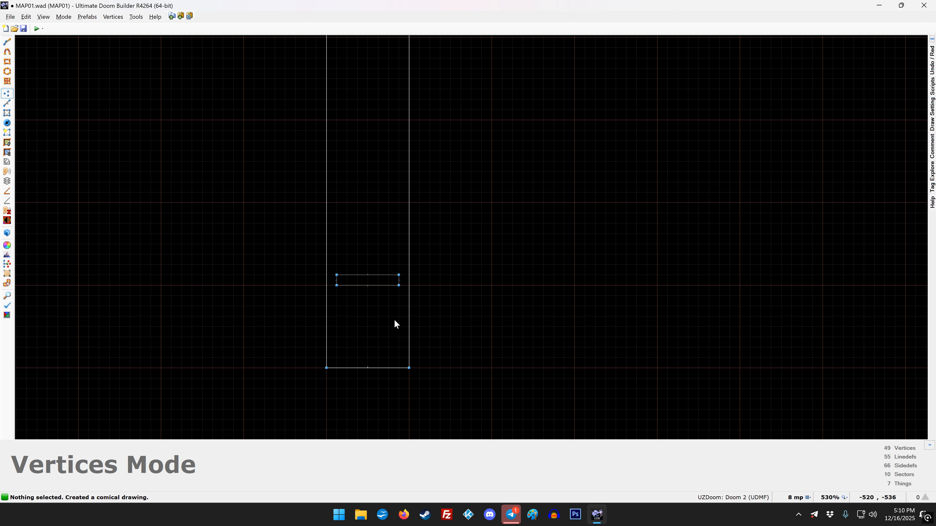
# Step: Give the small inner sector new tag 2 and set its floor height to 96
pyautogui.press('s')
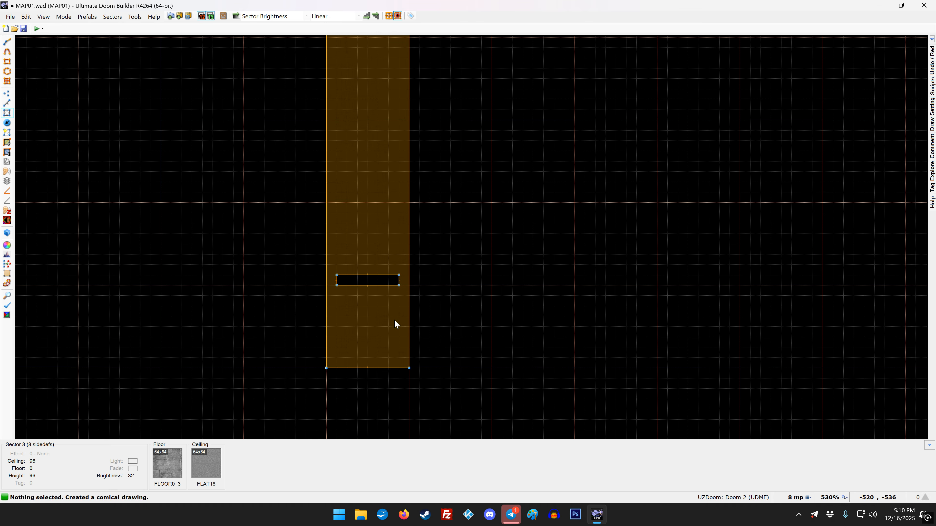
pyautogui.rightClick(374, 281)
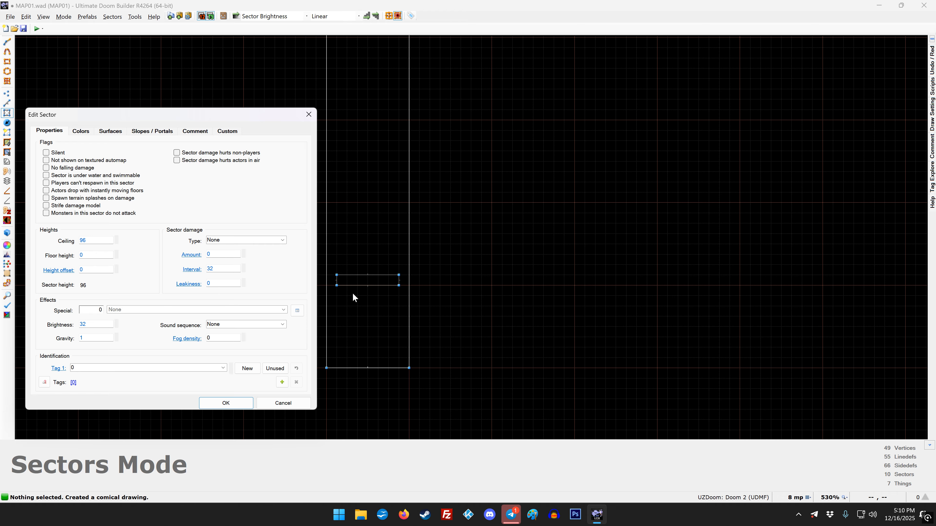
pyautogui.click(246, 372)
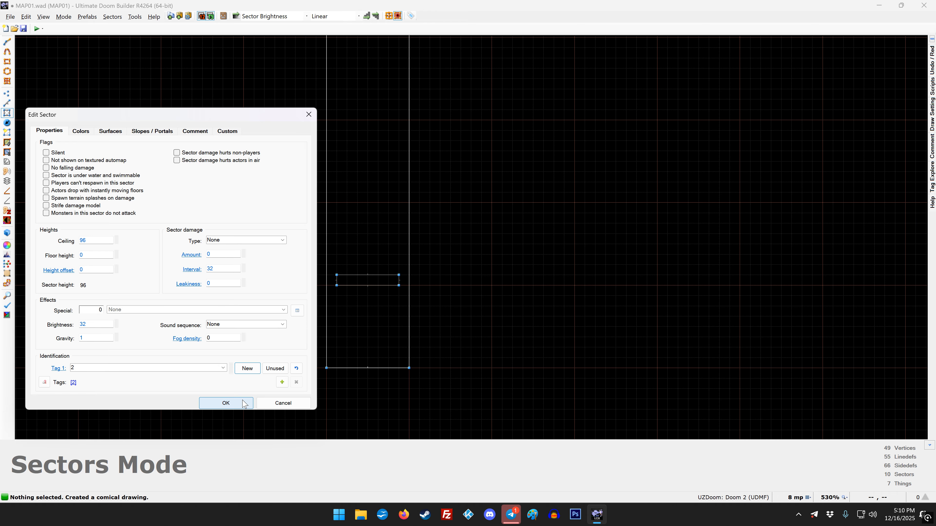
pyautogui.click(92, 255)
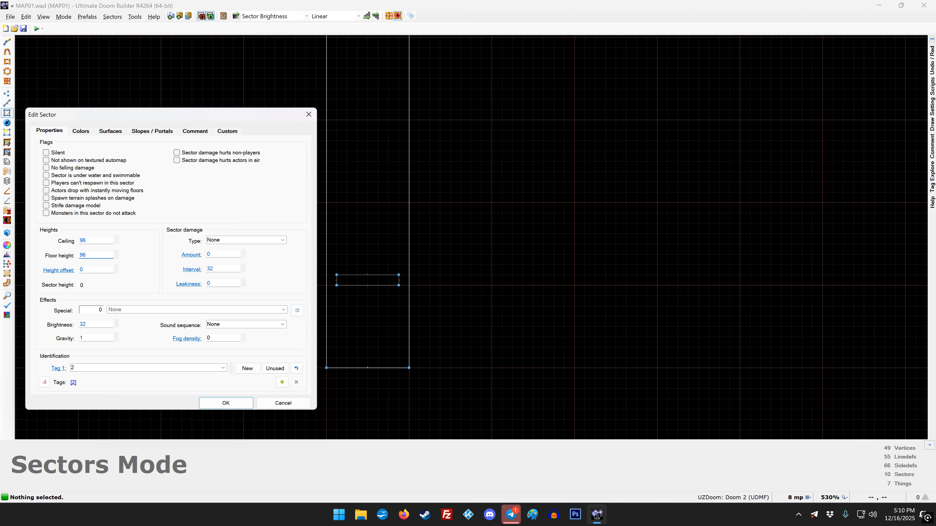
pyautogui.click(208, 401)
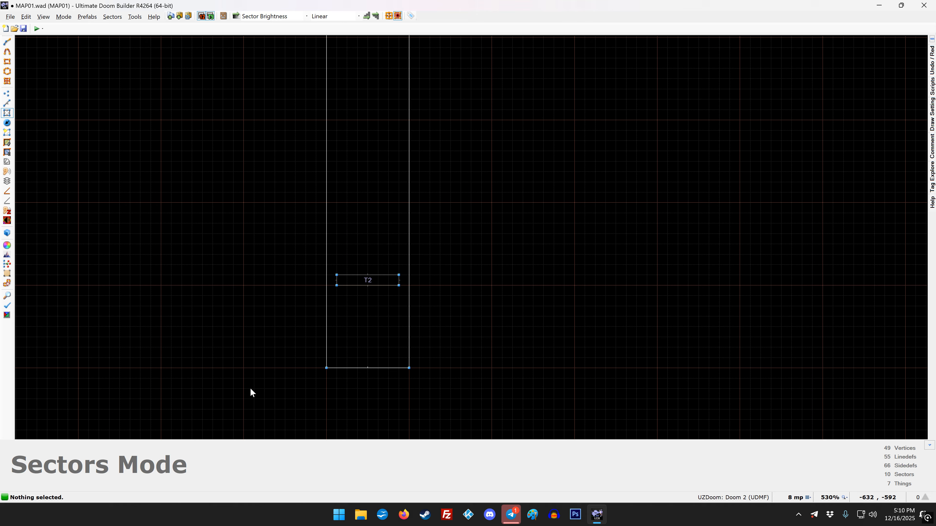
# Step: Assign the BIGDOOR1 texture to the front lower part of the small inner sector's four linedefs
pyautogui.click(360, 280)
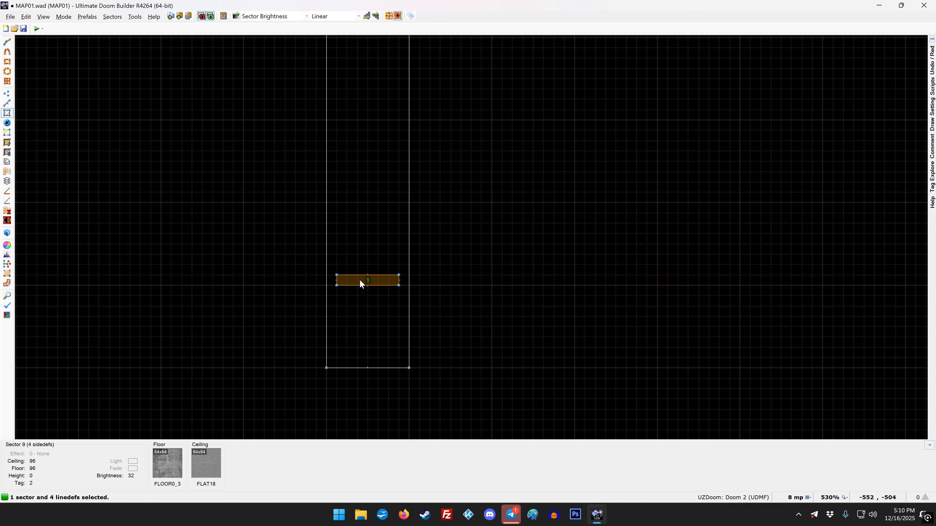
pyautogui.press('l')
pyautogui.rightClick(360, 286)
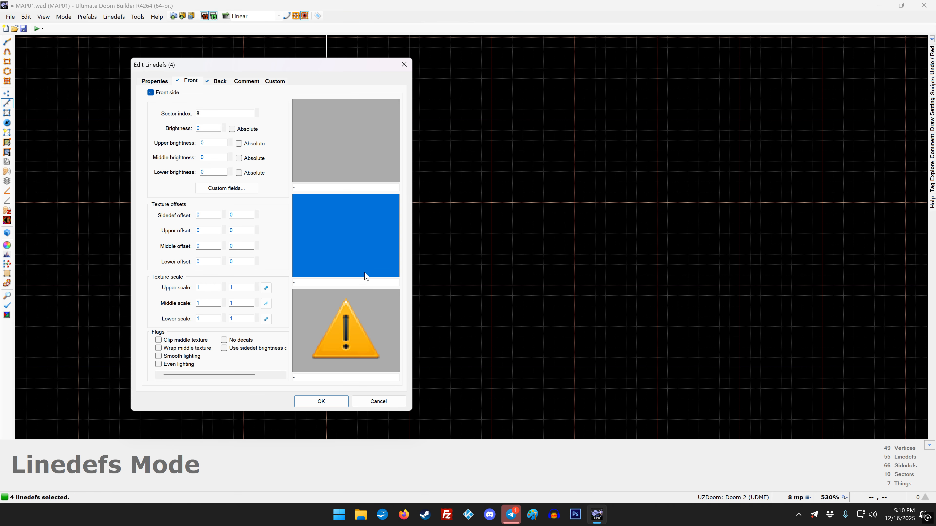
pyautogui.click(354, 324)
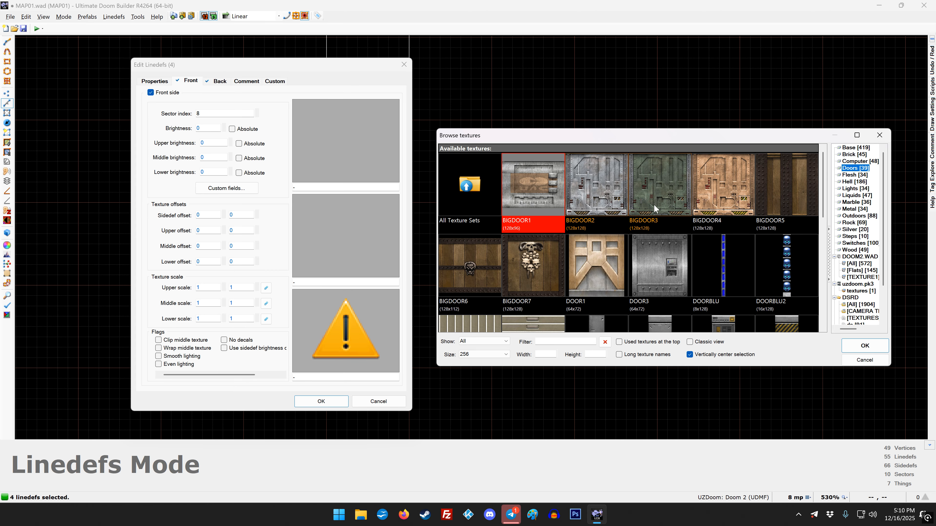
pyautogui.doubleClick(548, 181)
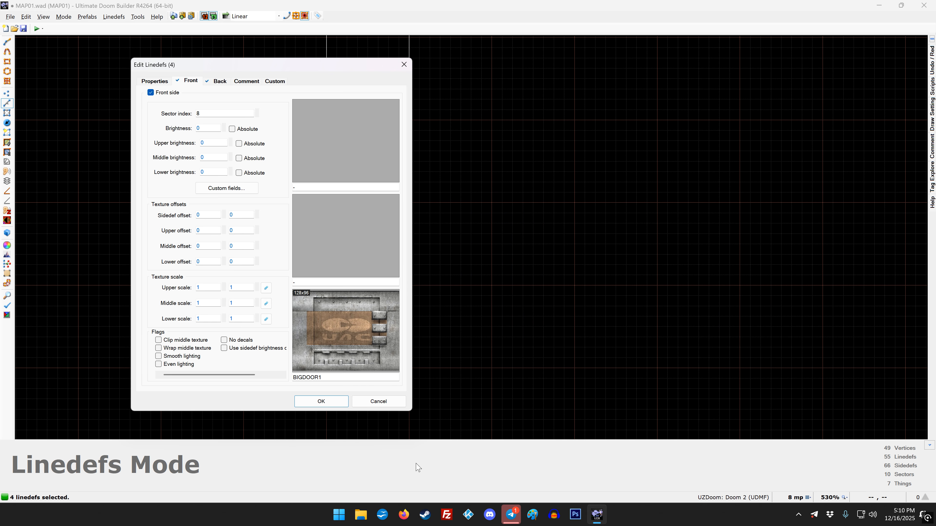
pyautogui.click(327, 404)
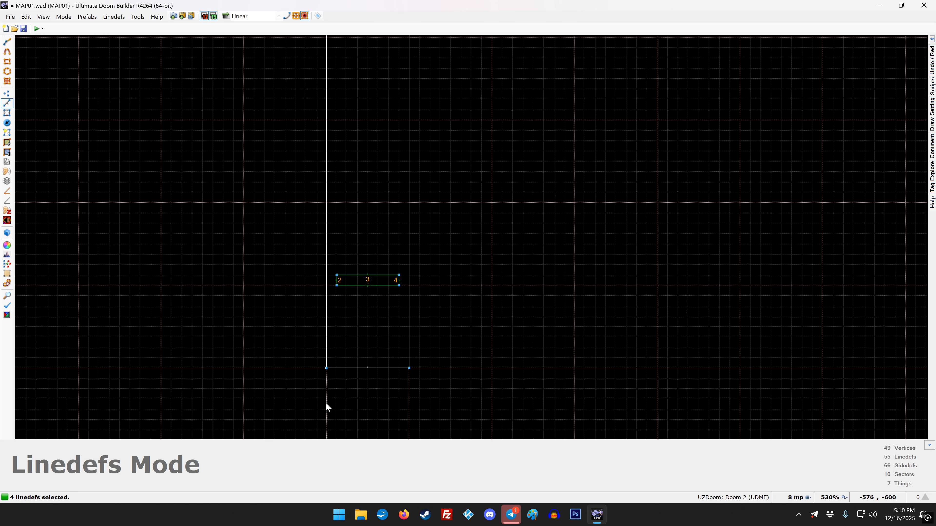
# Step: Place a thing just south of the small inner sector and make it type 1, a Player 1 start
pyautogui.press('t')
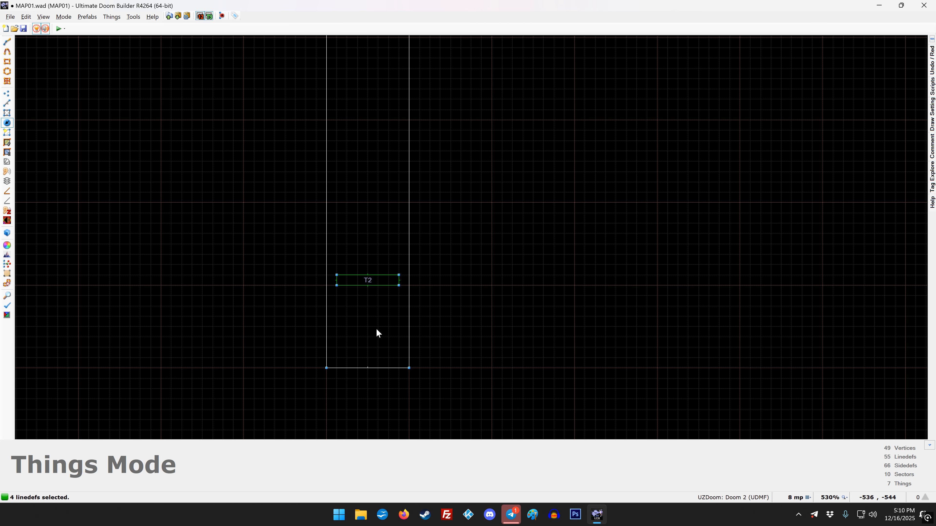
pyautogui.rightClick(368, 333)
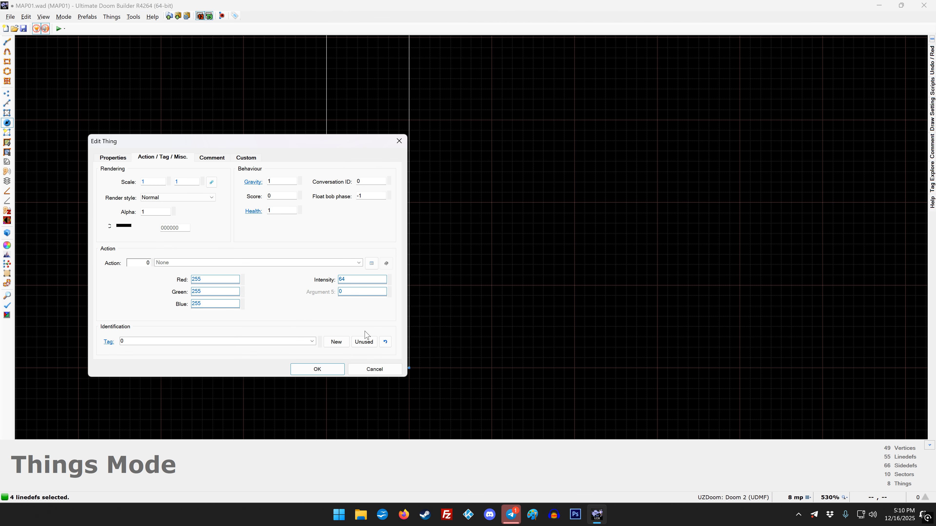
pyautogui.click(116, 159)
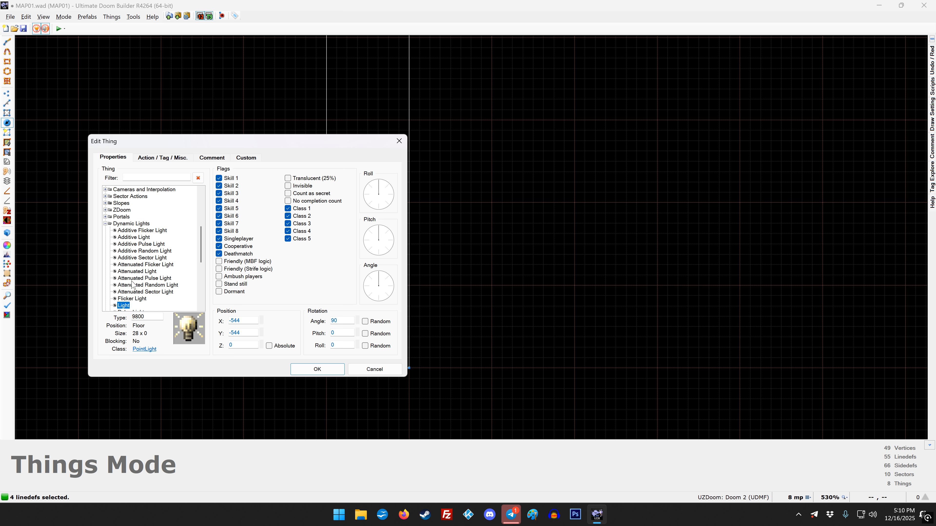
pyautogui.doubleClick(143, 316)
pyautogui.write('1')
pyautogui.press('Return')
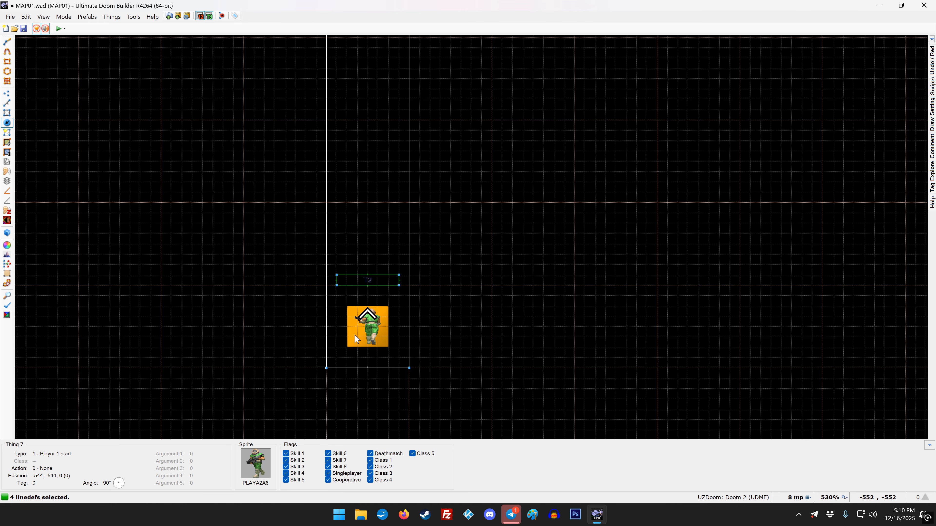
# Step: Swap the positions of the two Player 1 starts between the large room's centre and the narrow sector's south end
pyautogui.scroll(-2, 355, 338)
pyautogui.scroll(-4, 355, 339)
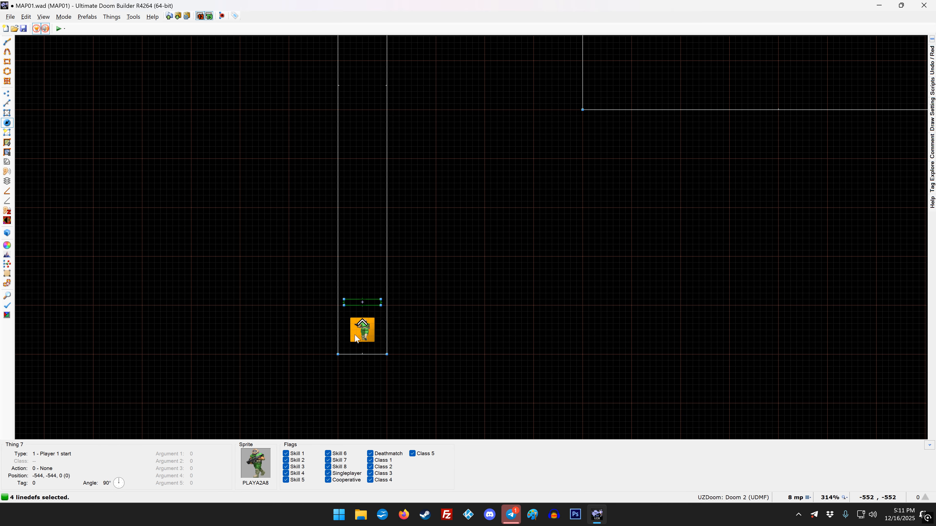
pyautogui.scroll(-4, 355, 338)
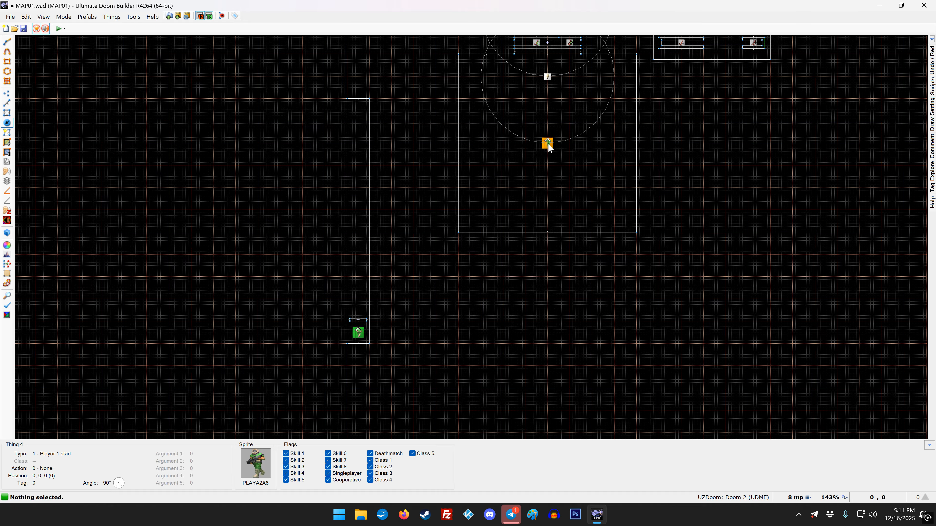
pyautogui.moveTo(548, 145); pyautogui.dragTo(468, 297)
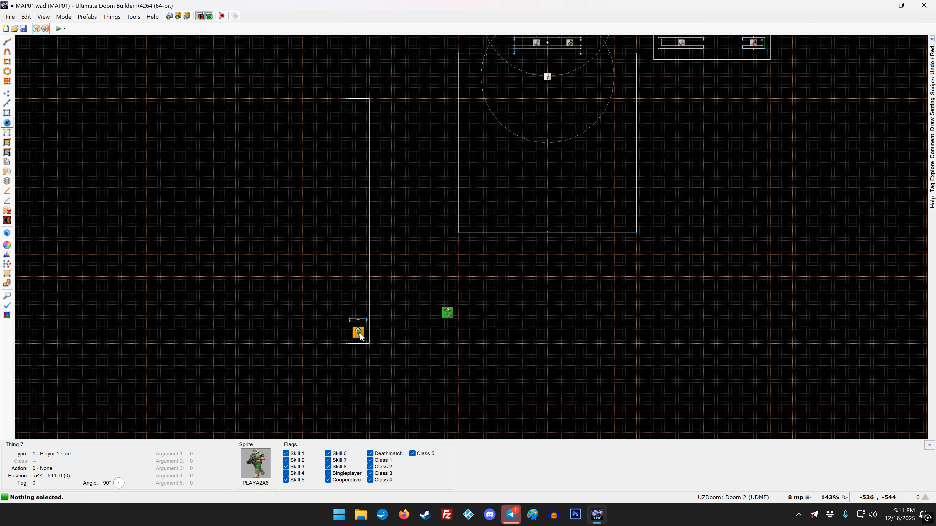
pyautogui.moveTo(360, 333); pyautogui.dragTo(548, 146)
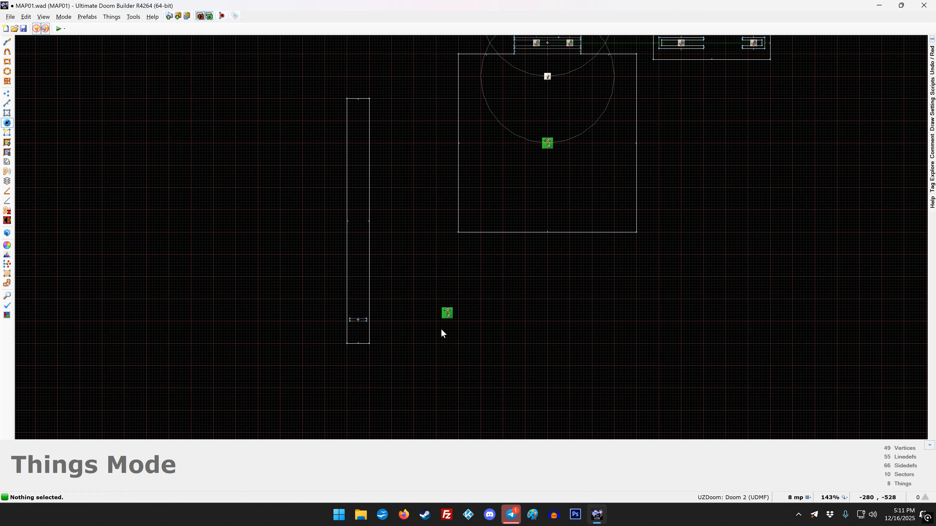
pyautogui.moveTo(449, 312); pyautogui.dragTo(361, 332)
# Step: Set the special of both the narrow sector and its small inner sector to 234 Carry North Fast, and clear the selection
pyautogui.press('s')
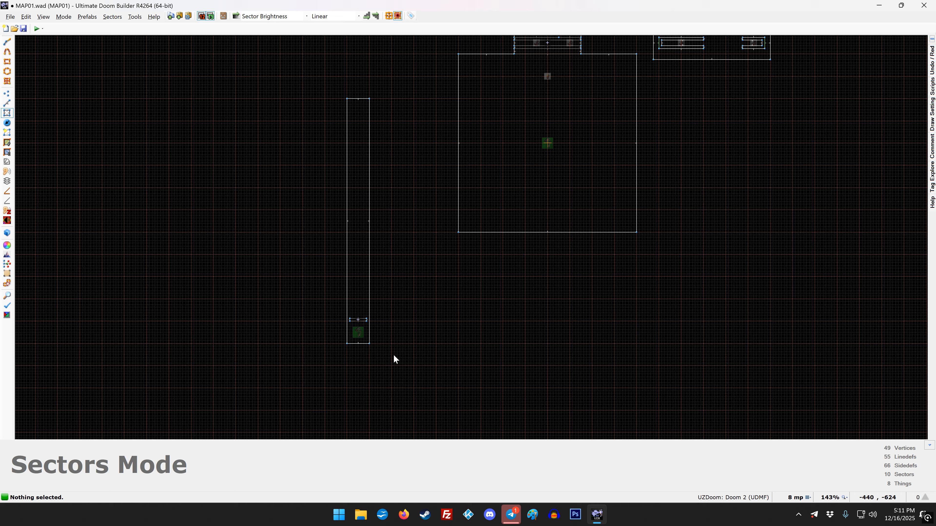
pyautogui.click(367, 332)
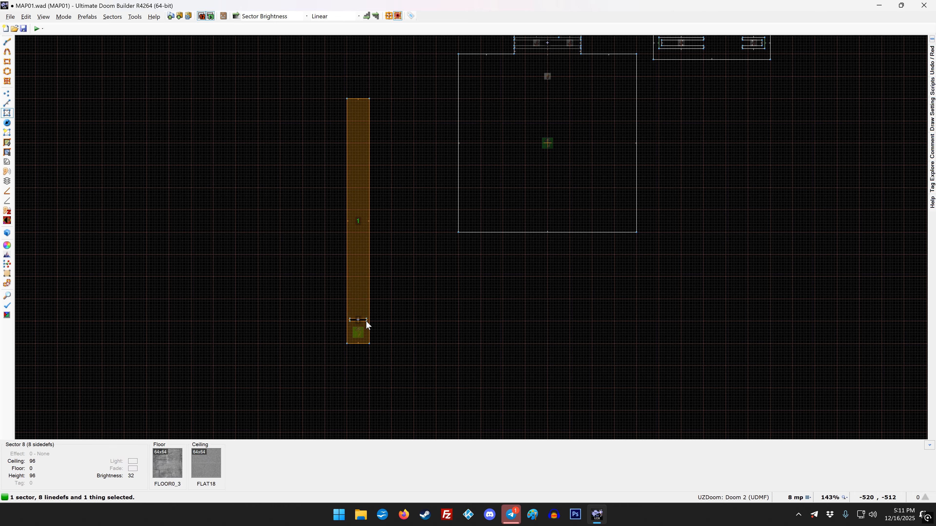
pyautogui.click(366, 320)
pyautogui.rightClick(366, 324)
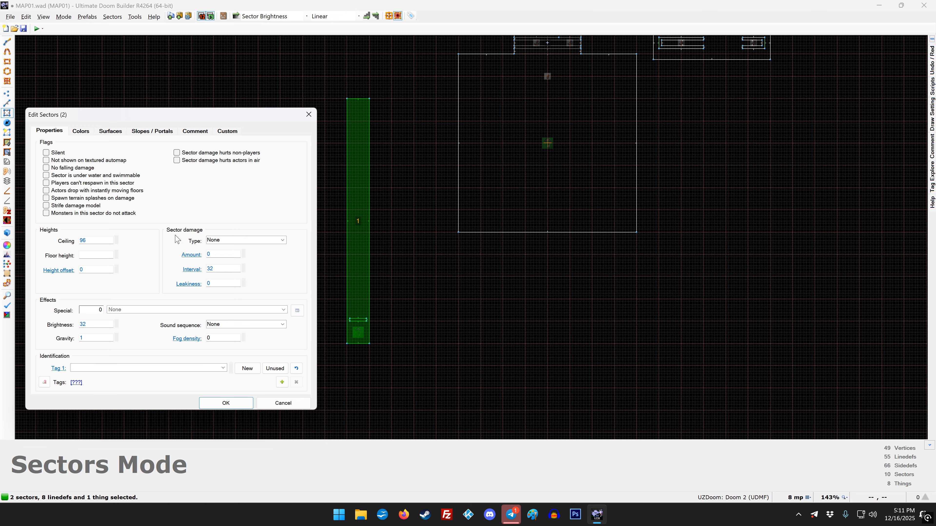
pyautogui.click(284, 310)
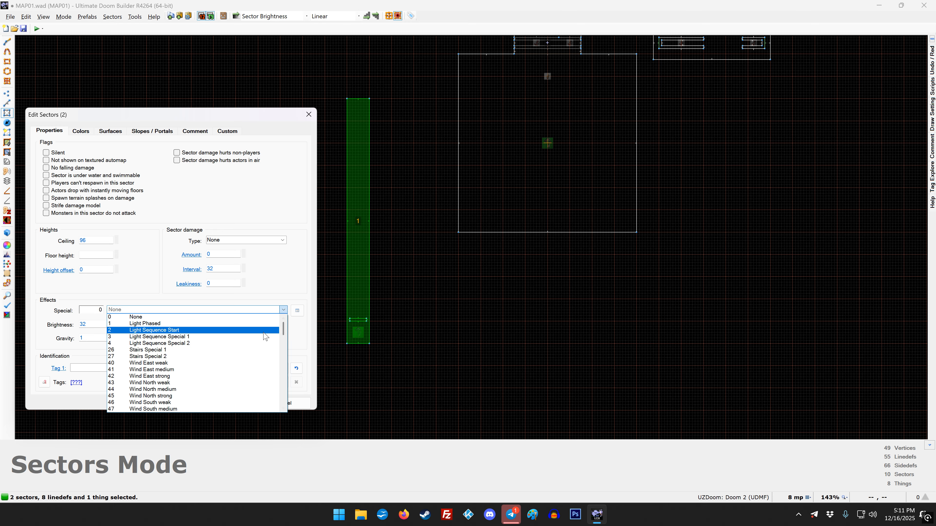
pyautogui.scroll(-5, 263, 342)
pyautogui.scroll(-7, 262, 341)
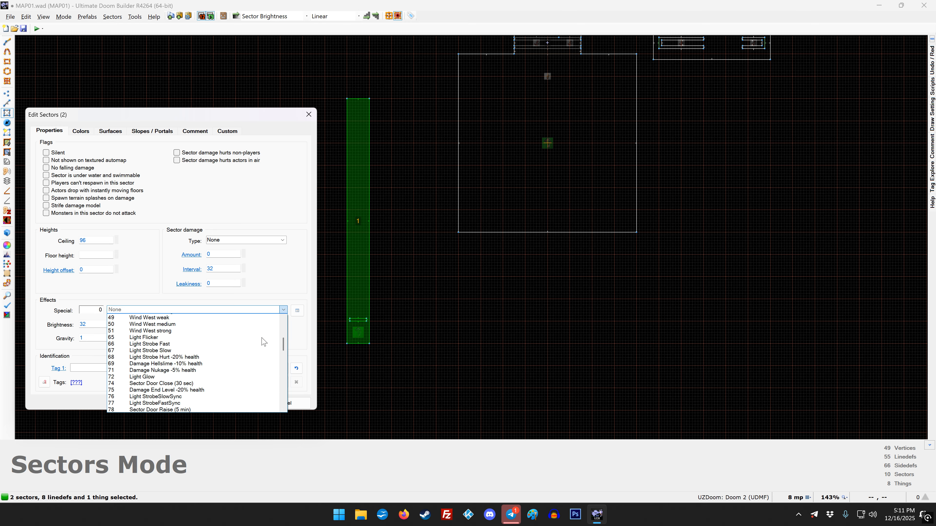
pyautogui.scroll(-7, 263, 342)
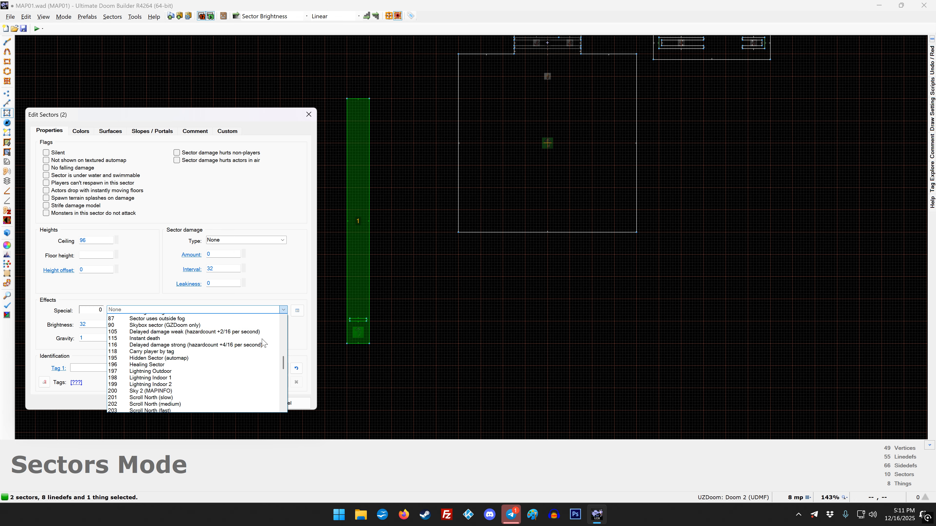
pyautogui.scroll(-6, 264, 344)
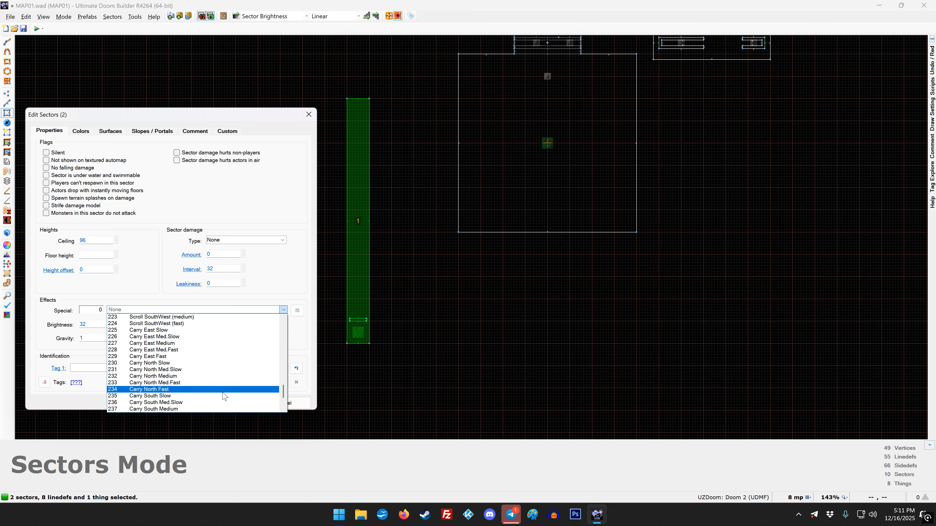
pyautogui.click(162, 390)
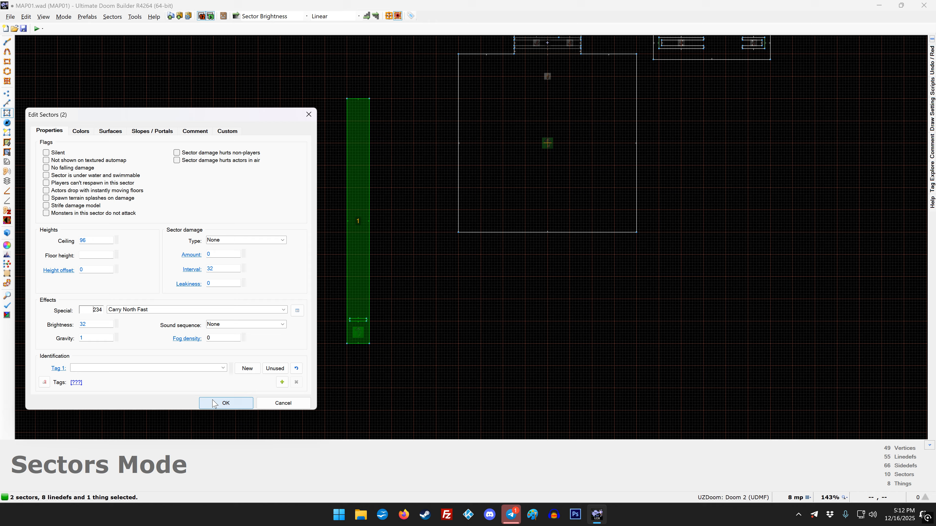
pyautogui.click(219, 404)
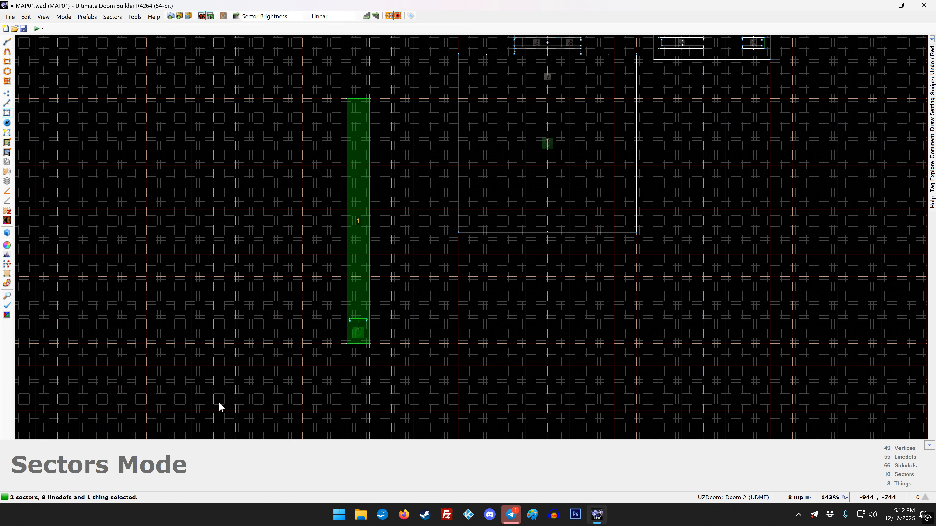
pyautogui.click(219, 405)
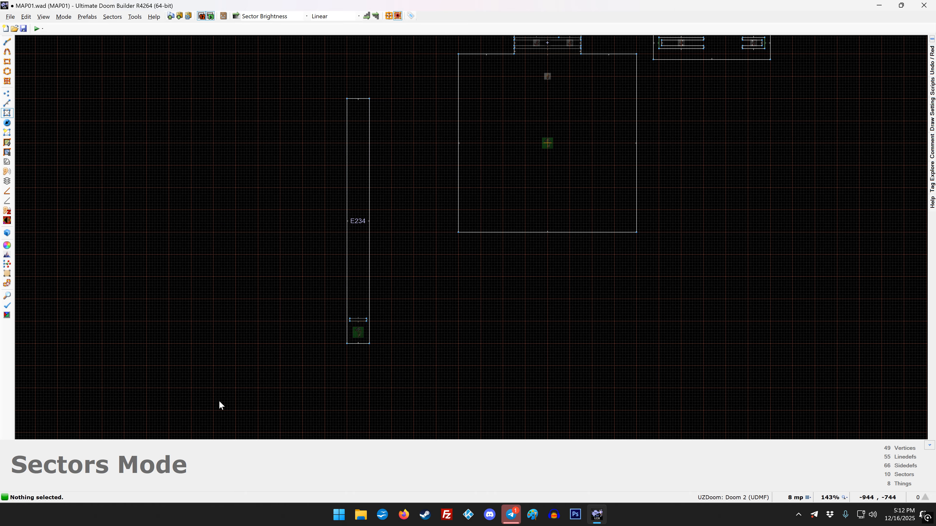
# Step: Set the sound sequence of the narrow sector's small inner sector to Silence
pyautogui.rightClick(361, 323)
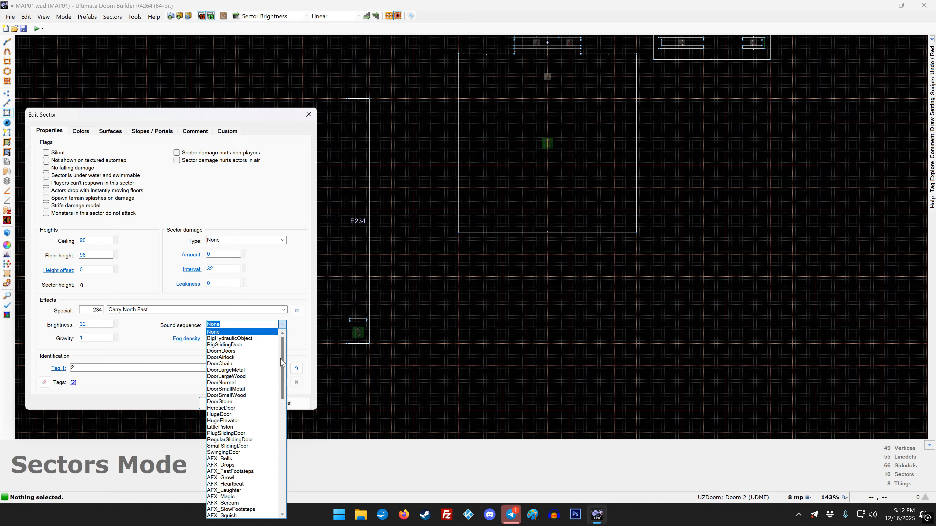
pyautogui.moveTo(282, 363); pyautogui.dragTo(284, 474)
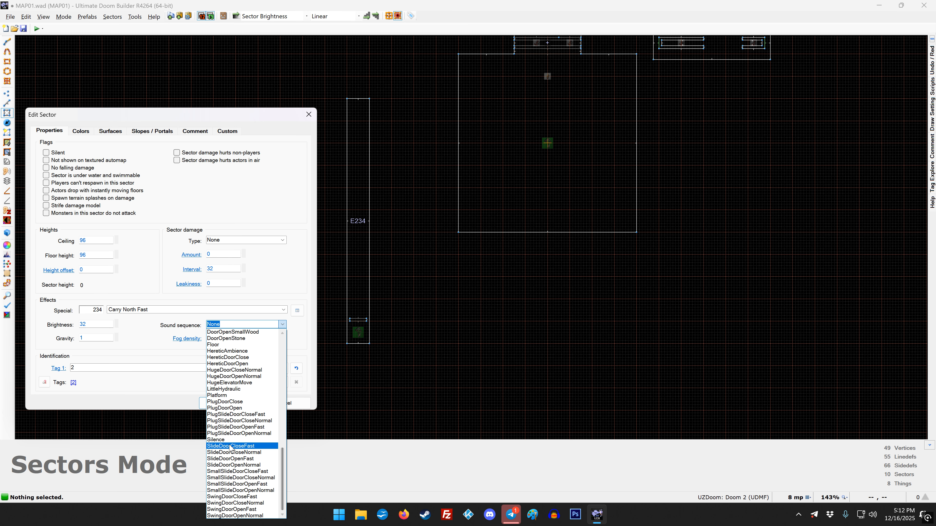
pyautogui.click(221, 440)
pyautogui.click(232, 404)
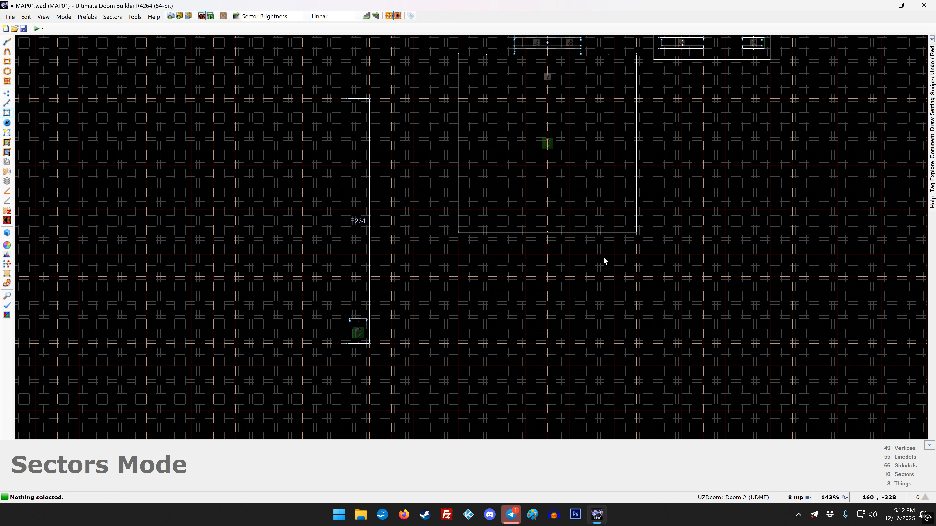
# Step: Draw a thin upright rectangular sector, about 8 by 64 units, in the large room just southwest of the doorway
pyautogui.press('v')
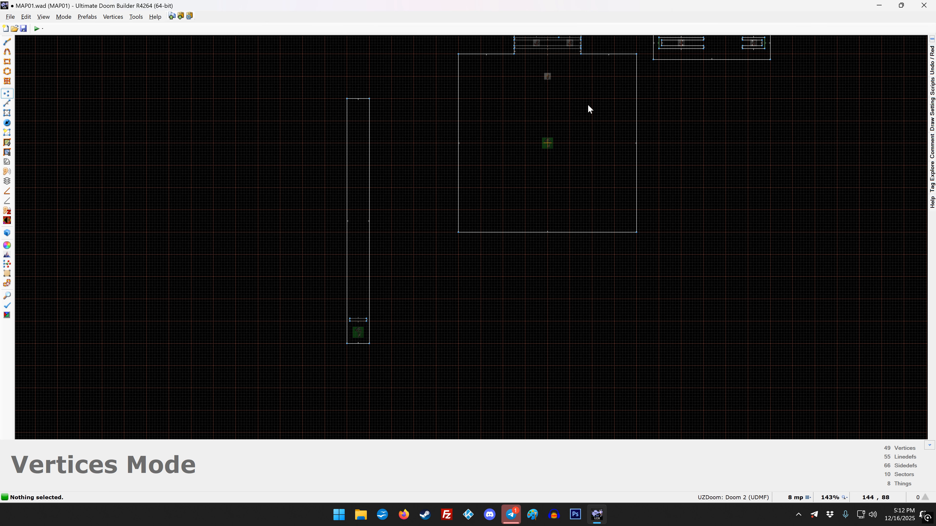
pyautogui.scroll(5, 511, 53)
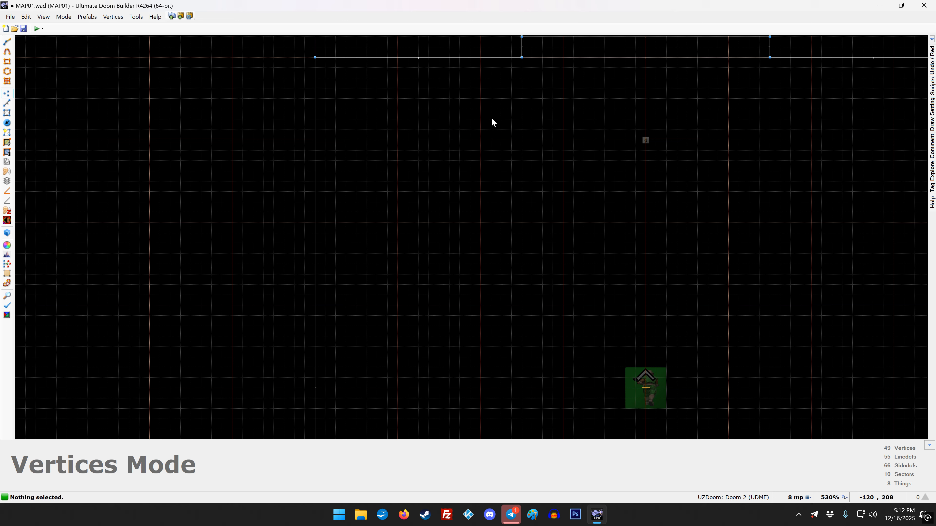
pyautogui.press('space')
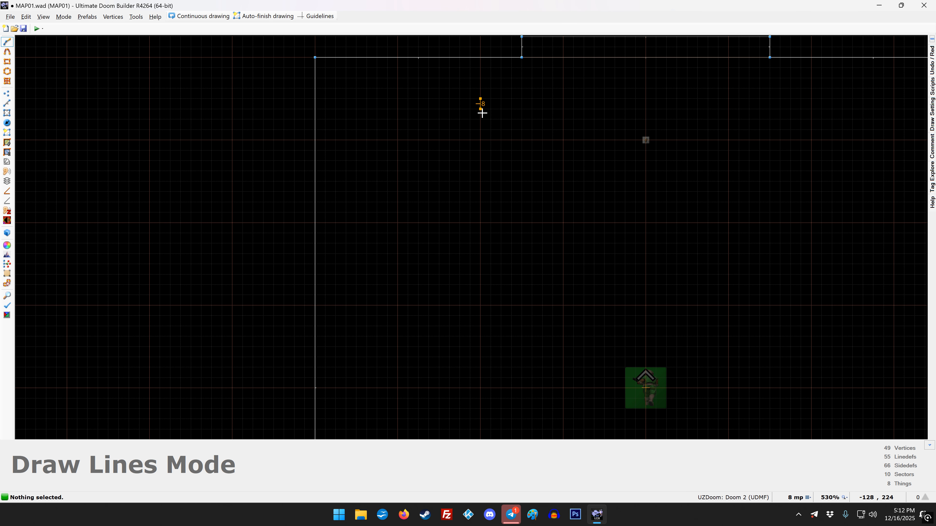
pyautogui.click(480, 181)
pyautogui.click(490, 181)
pyautogui.click(490, 99)
pyautogui.click(481, 99)
# Step: Set the new thin sector's floor height to 64
pyautogui.press('s')
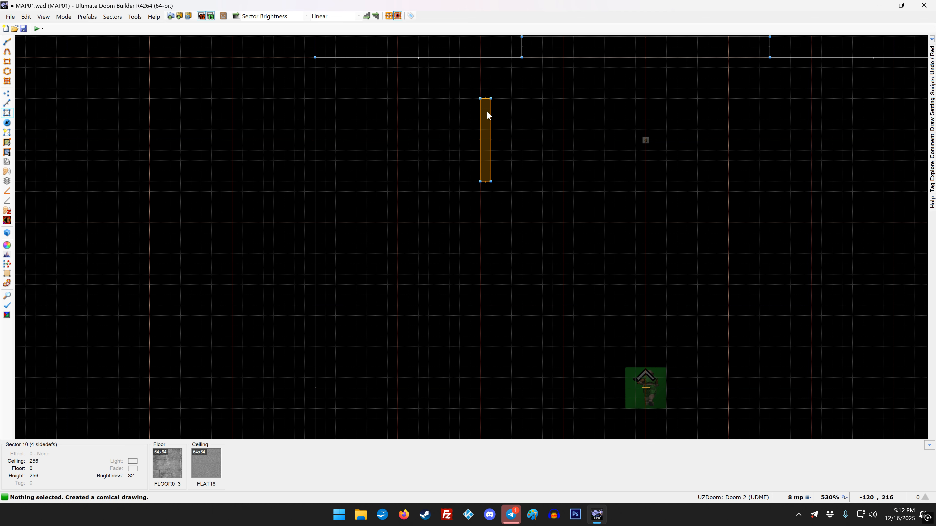
pyautogui.rightClick(486, 115)
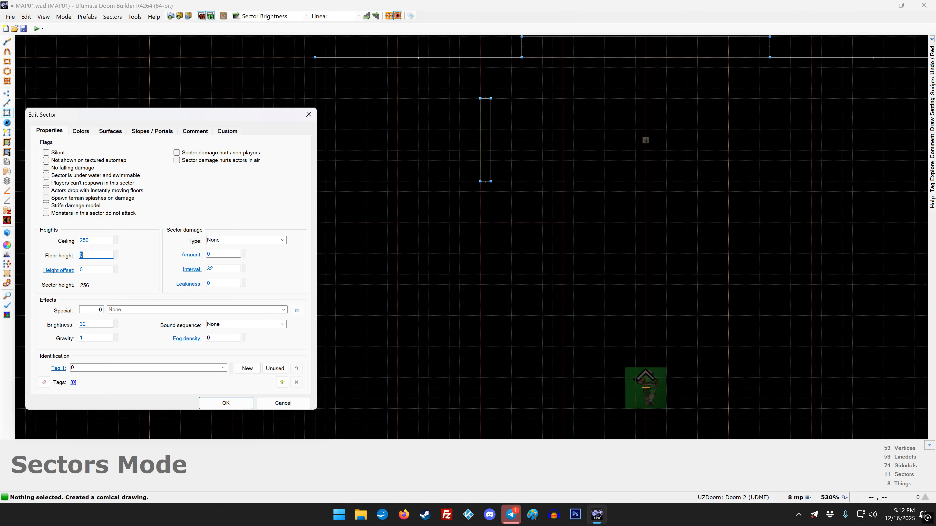
pyautogui.write('64')
pyautogui.press('Return')
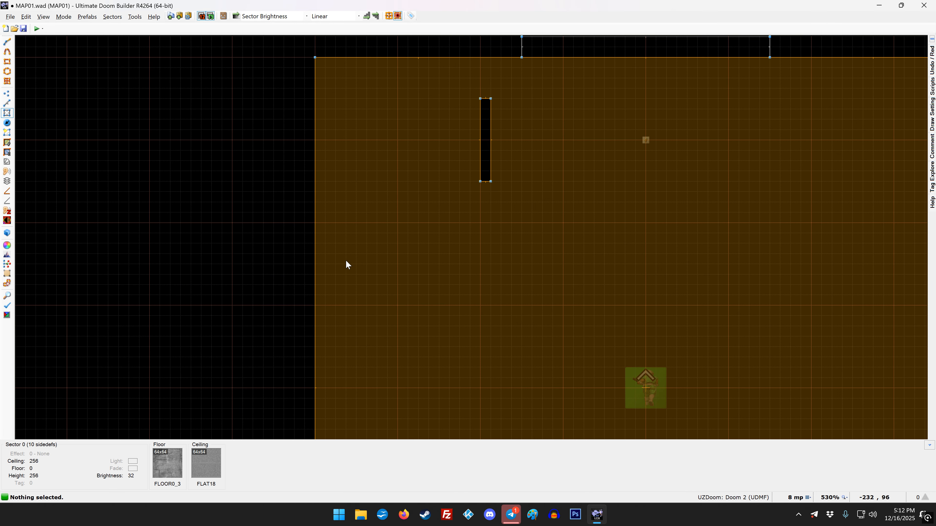
# Step: Assign the SHAWN2 texture to the front lower part of the thin sector's south, west and north linedefs, and clear the selection
pyautogui.press('l')
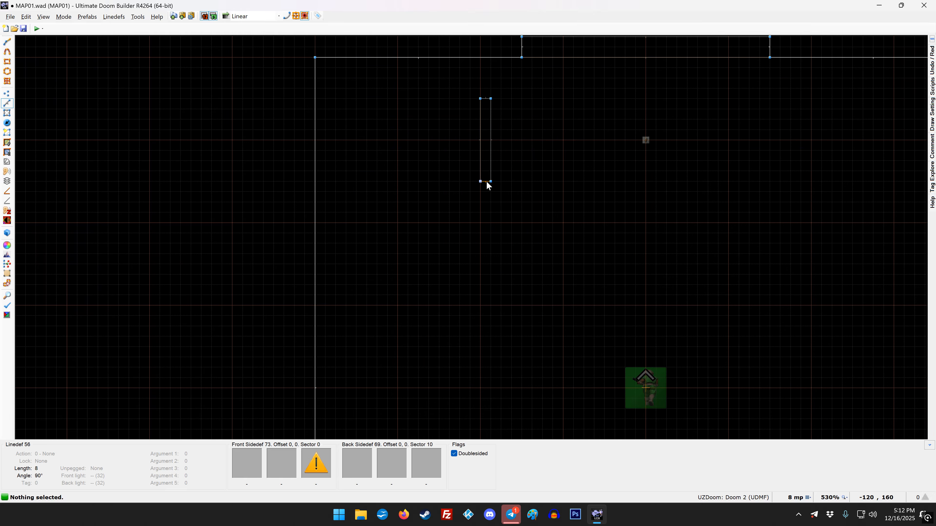
pyautogui.click(480, 163)
pyautogui.click(480, 166)
pyautogui.click(487, 99)
pyautogui.rightClick(488, 100)
pyautogui.click(345, 330)
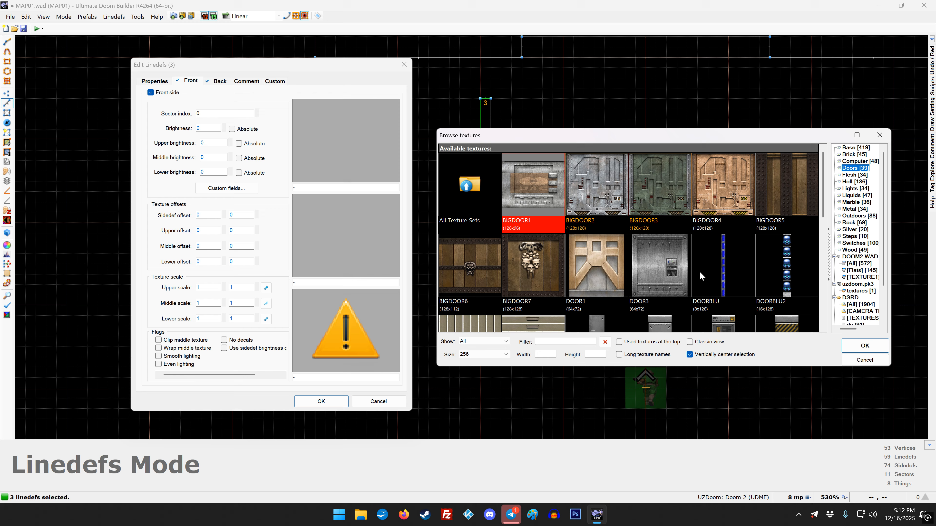
pyautogui.click(848, 236)
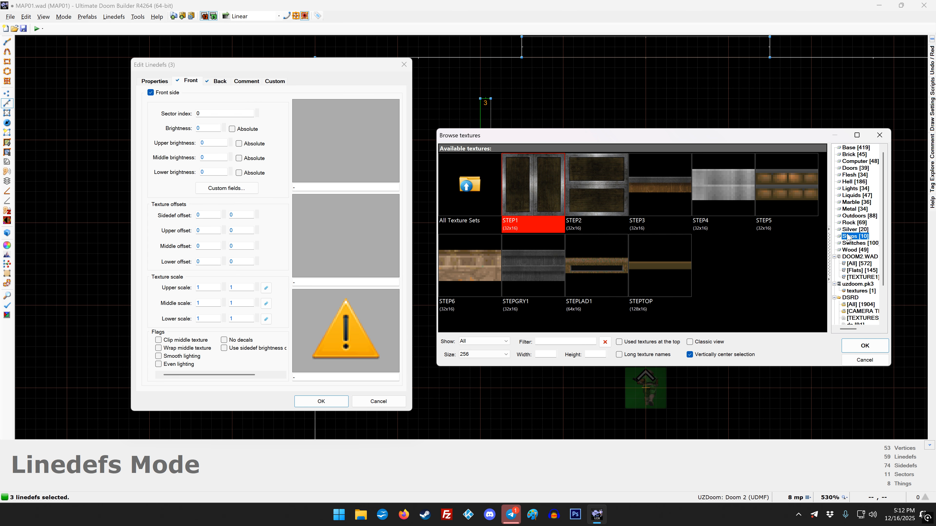
pyautogui.click(848, 229)
pyautogui.doubleClick(472, 262)
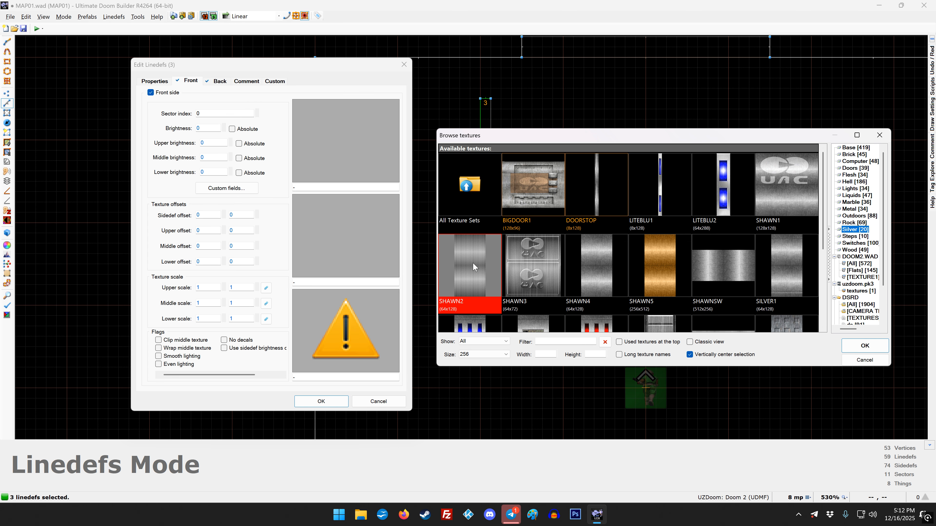
pyautogui.click(329, 403)
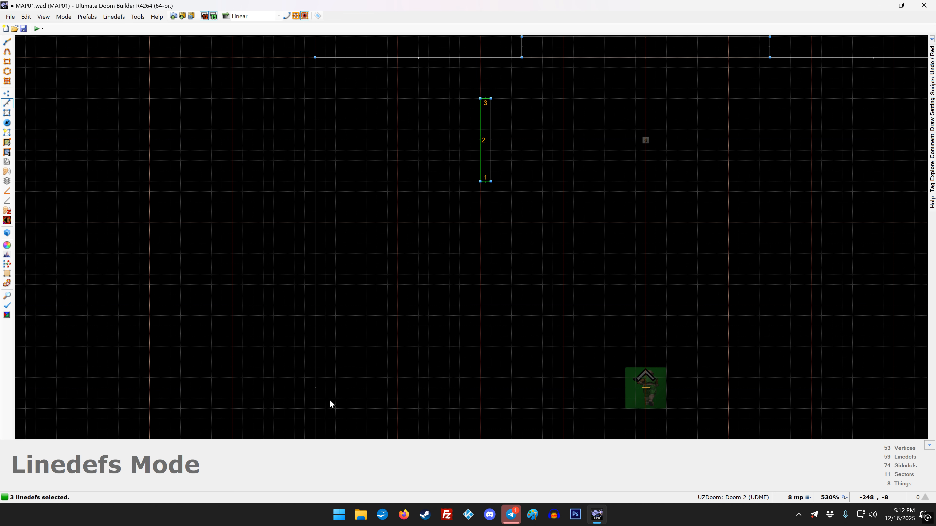
pyautogui.click(330, 403)
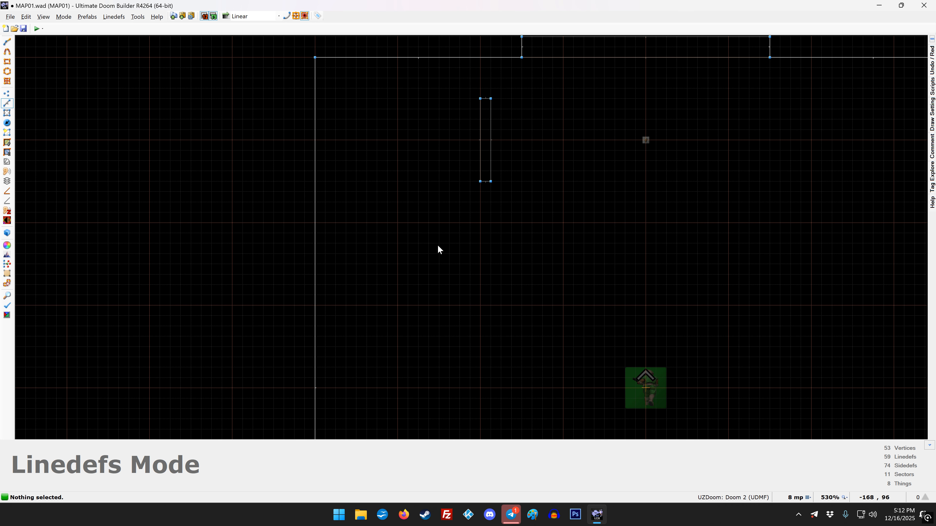
# Step: Assign the SW1COMM switch texture to the front lower part of the thin sector's east linedef and look around the room in 3D
pyautogui.rightClick(493, 138)
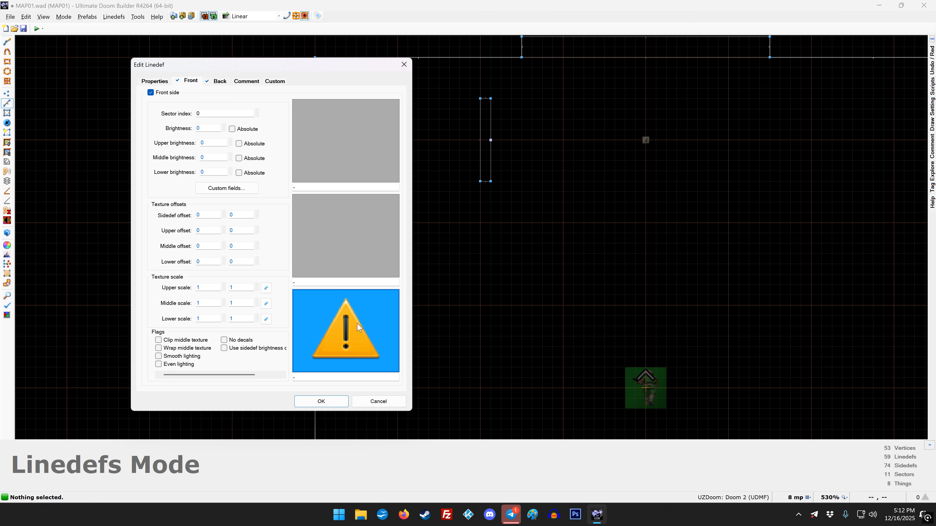
pyautogui.click(358, 327)
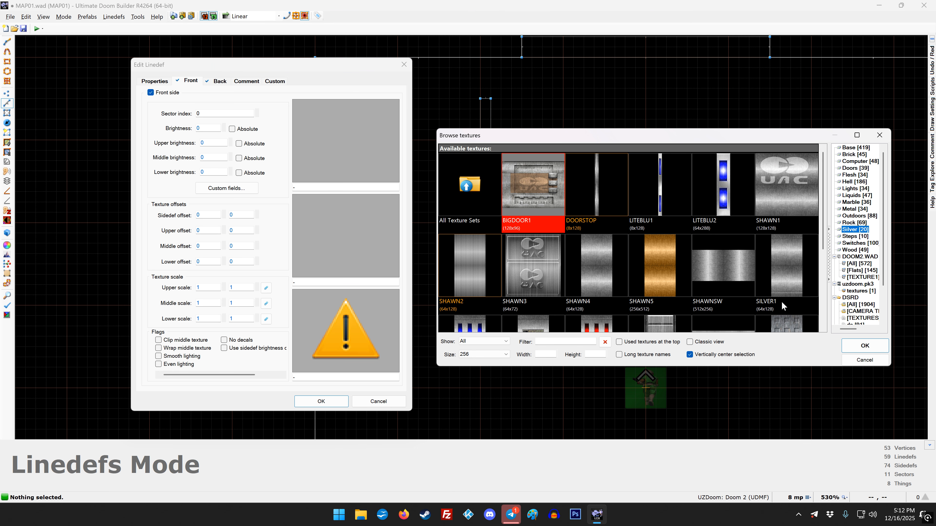
pyautogui.click(855, 243)
pyautogui.doubleClick(723, 266)
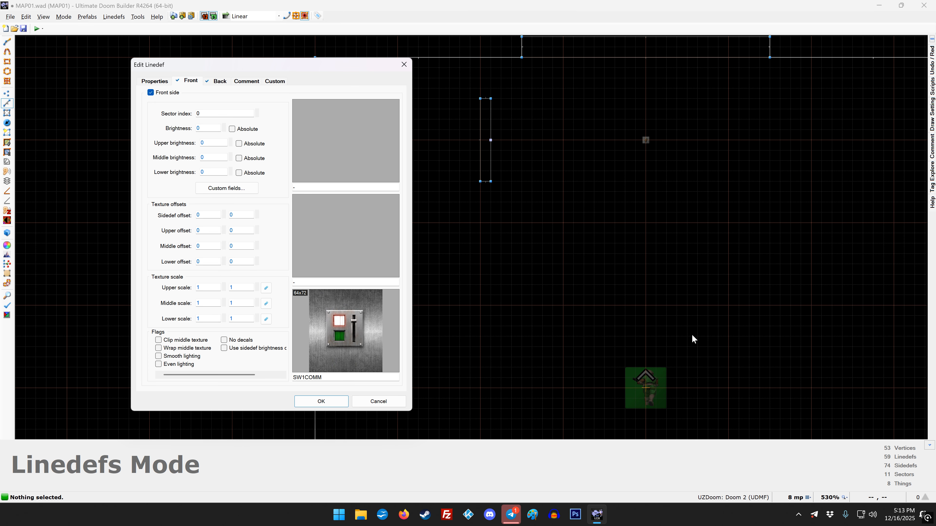
pyautogui.click(321, 402)
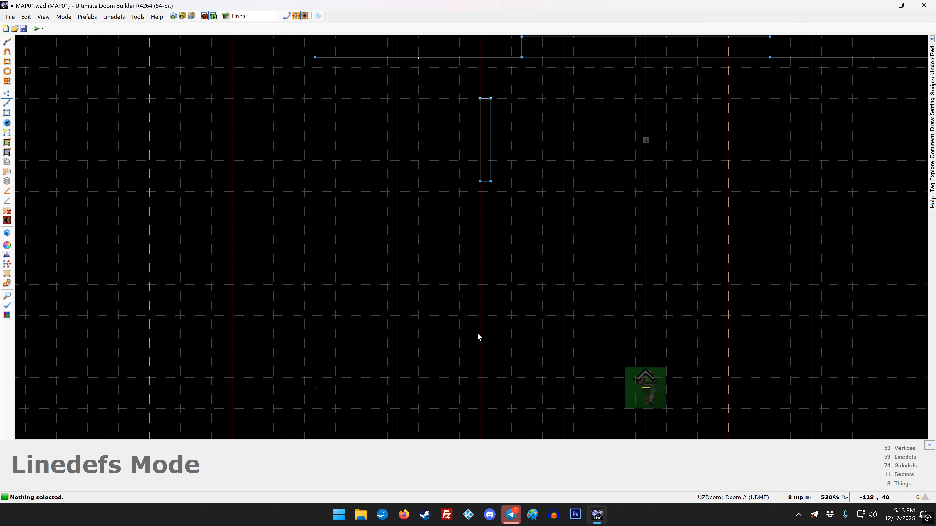
pyautogui.press('q')
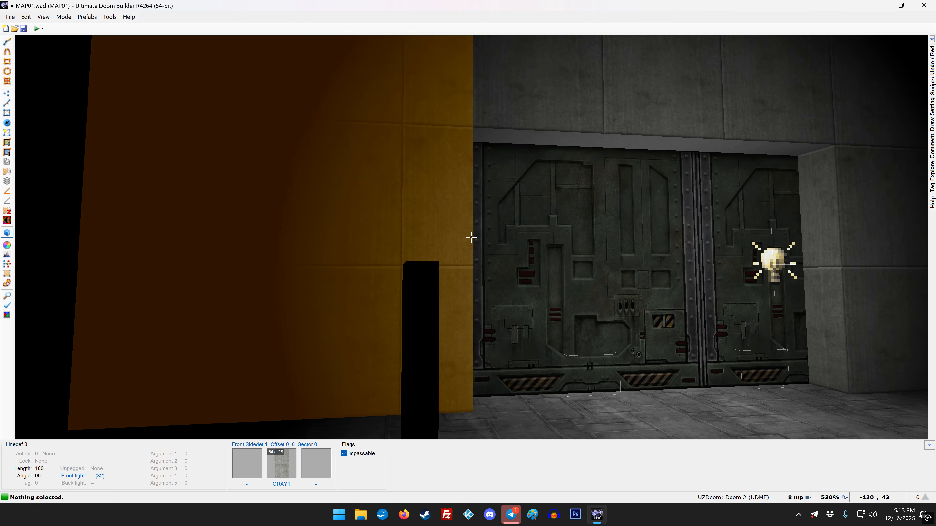
pyautogui.press('s')
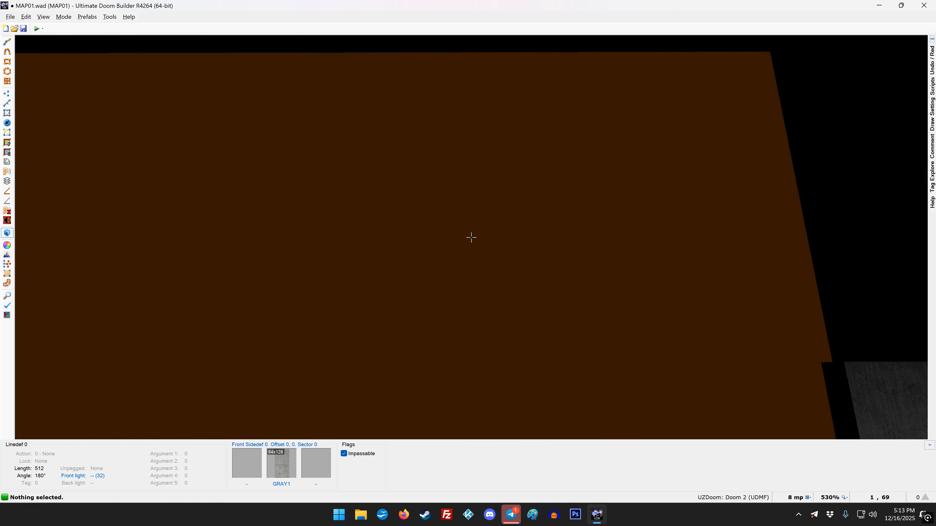
pyautogui.press('s')
pyautogui.press('q')
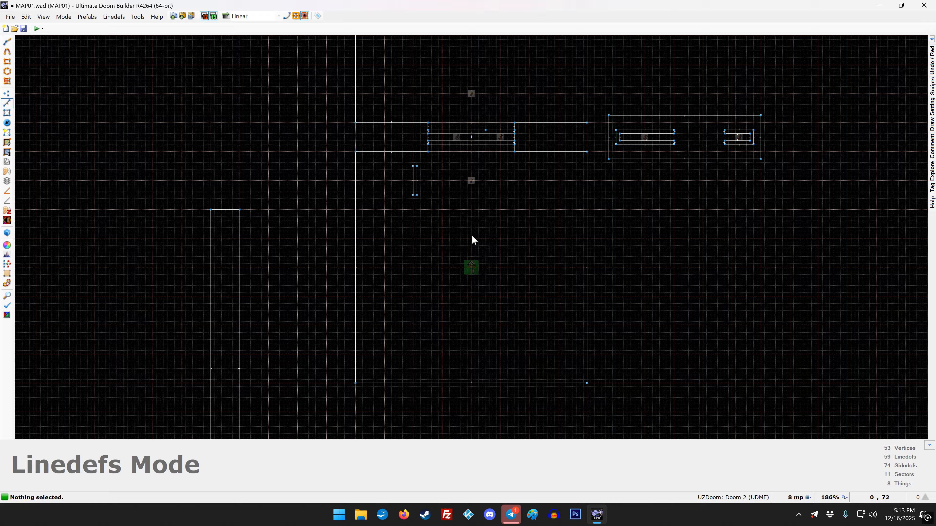
# Step: Give the switch linedef on the thin sector's east side action 66, Floor Lower Instantly by Value * 8
pyautogui.rightClick(420, 177)
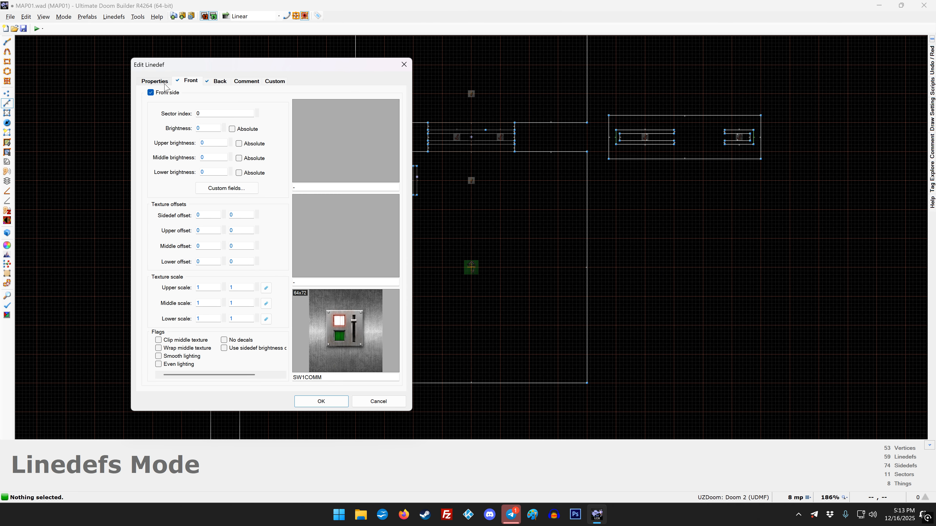
pyautogui.click(163, 81)
pyautogui.click(376, 220)
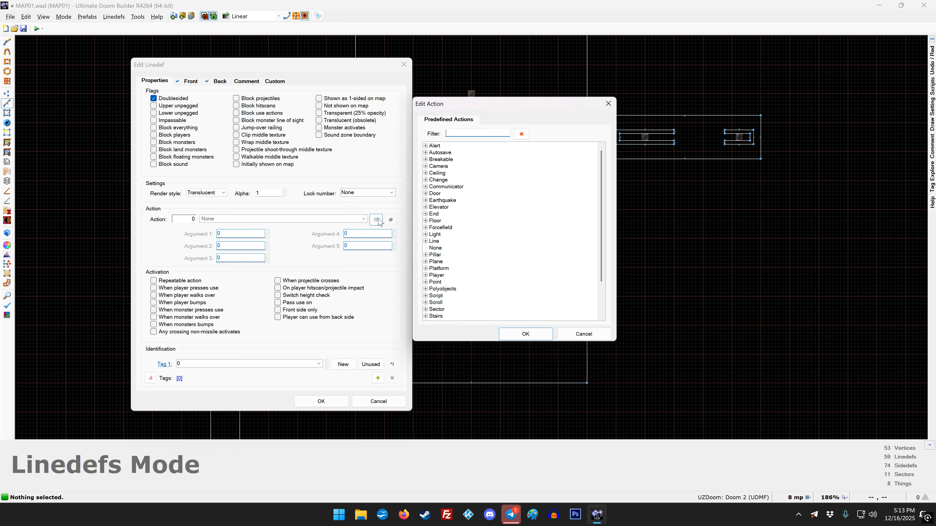
pyautogui.click(426, 220)
pyautogui.click(426, 221)
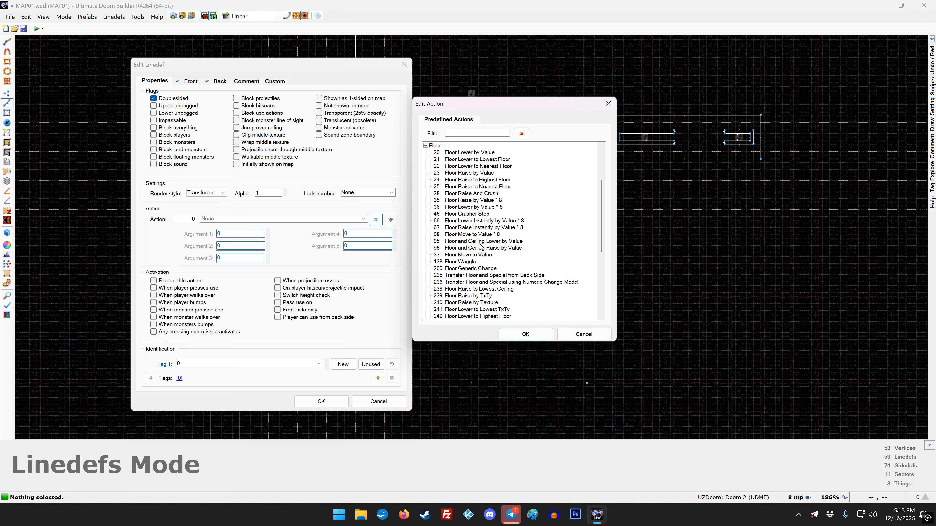
pyautogui.click(479, 224)
pyautogui.click(531, 332)
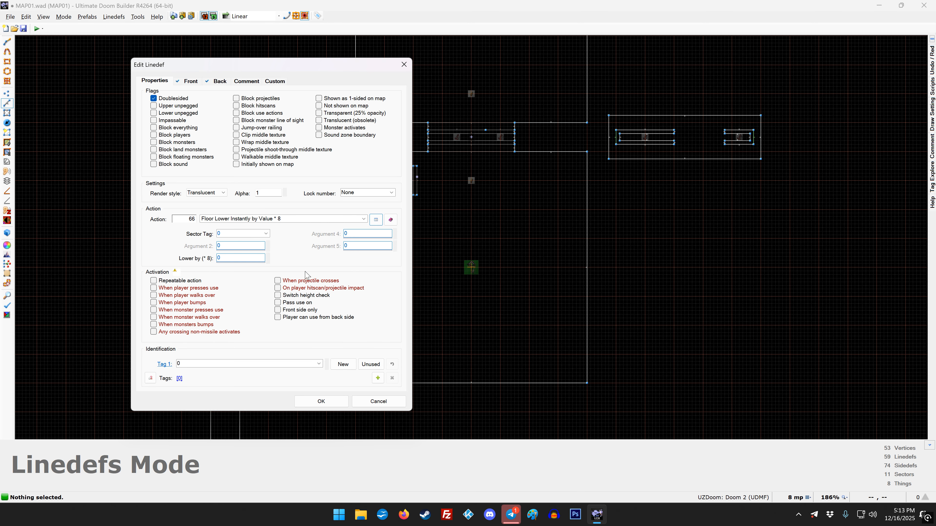
# Step: Set the switch action to sector tag 2 and lower by 12, repeatable and activated when the player presses use
pyautogui.doubleClick(249, 233)
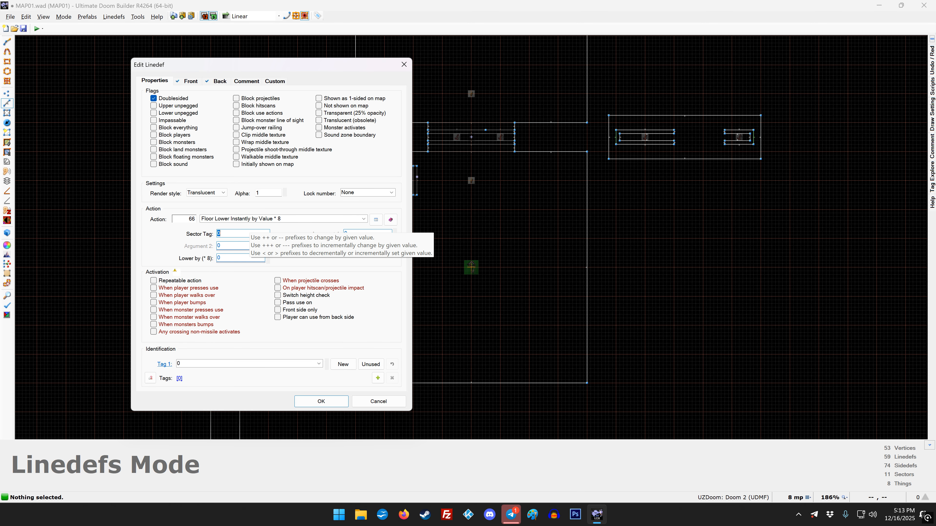
pyautogui.doubleClick(244, 258)
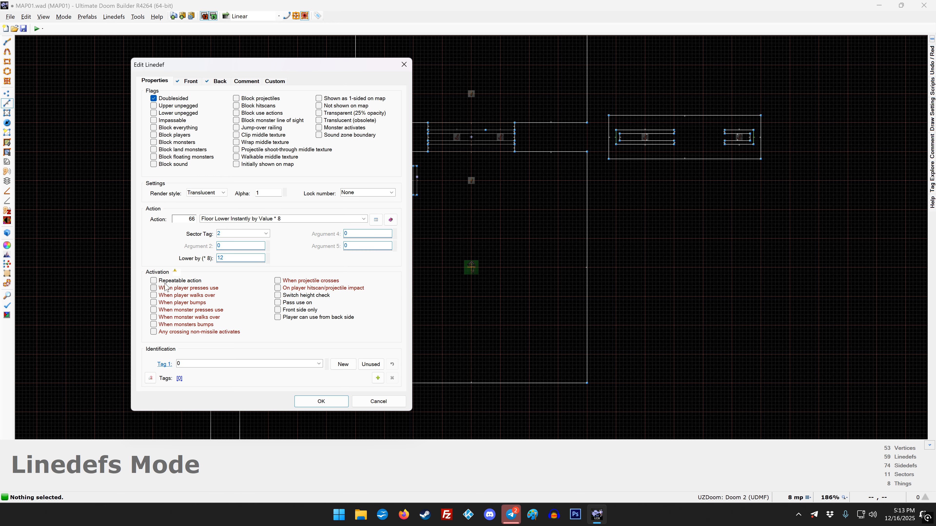
pyautogui.click(154, 281)
pyautogui.click(154, 287)
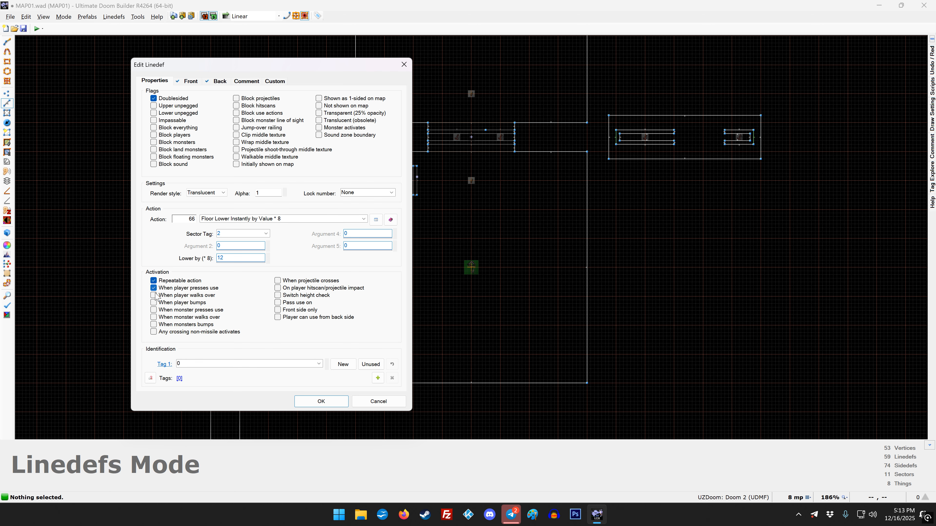
pyautogui.click(321, 402)
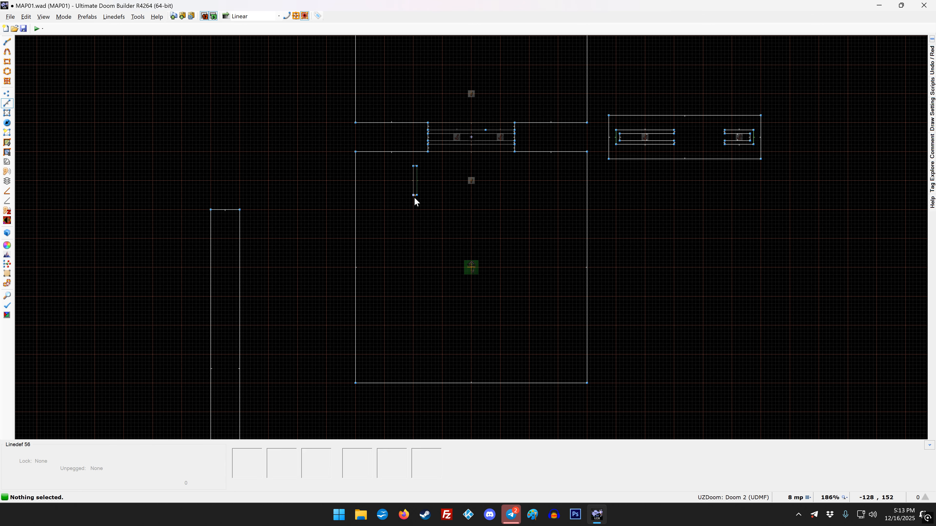
# Step: Draw a horizontal line just north of the narrow sector's small inner sector, matching that inner sector's width
pyautogui.scroll(-3, 419, 182)
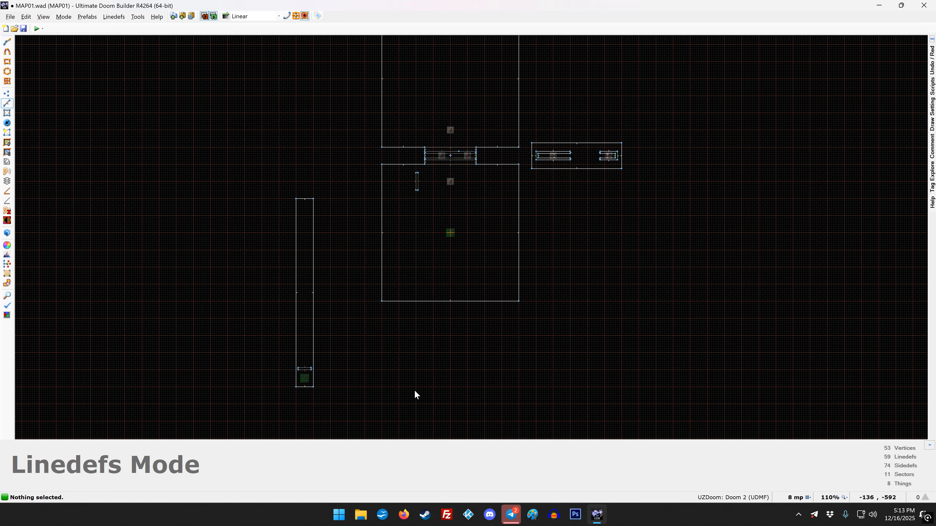
pyautogui.press('v')
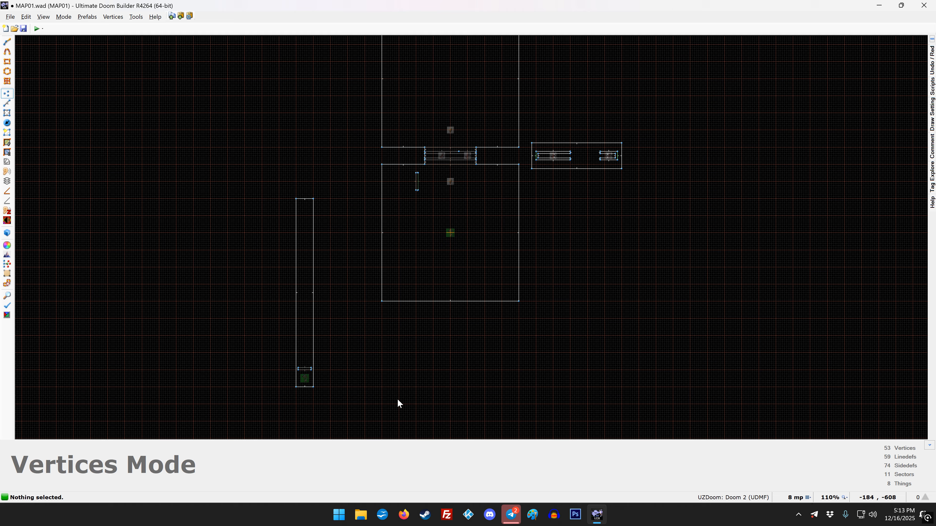
pyautogui.scroll(5, 307, 391)
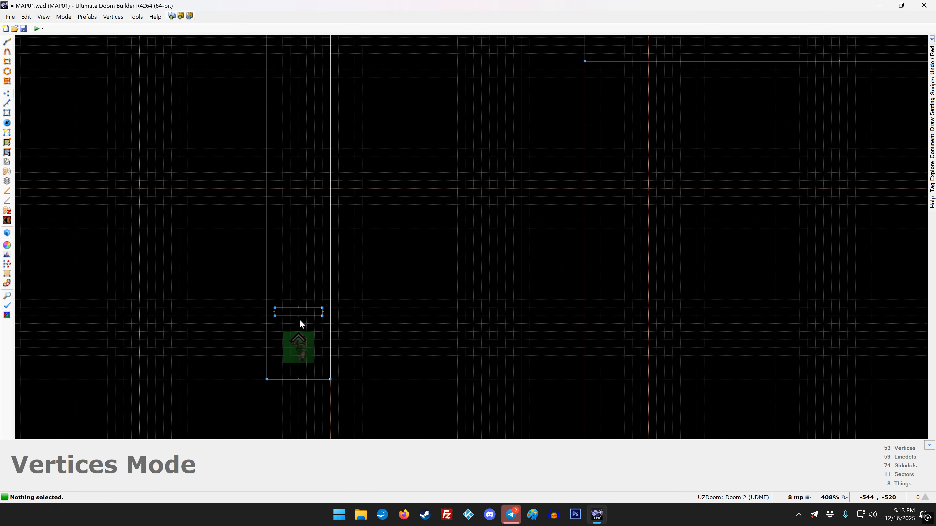
pyautogui.press('d')
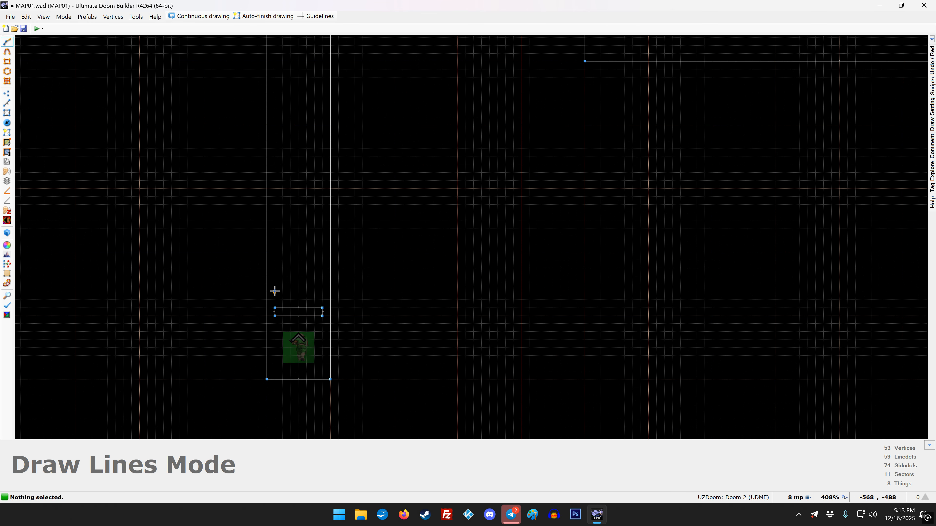
pyautogui.click(275, 291)
pyautogui.click(320, 292)
pyautogui.press('Return')
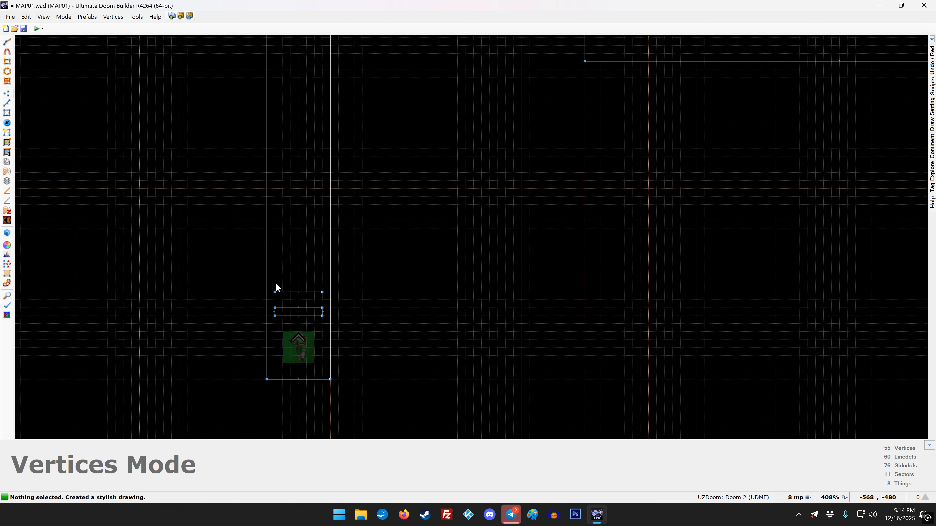
# Step: Draw a second horizontal line about 48 units long north of the first line in the narrow sector
pyautogui.press('d')
pyautogui.click(274, 252)
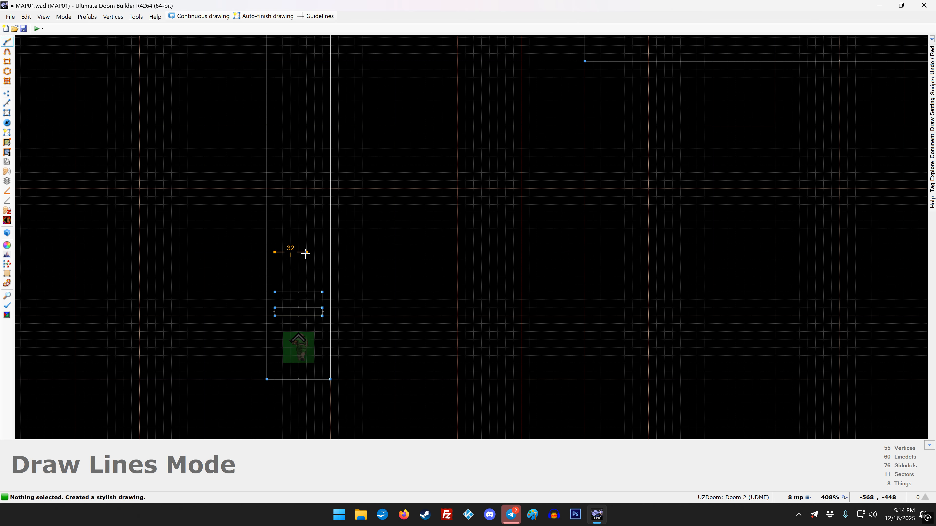
pyautogui.click(323, 252)
pyautogui.click(274, 253)
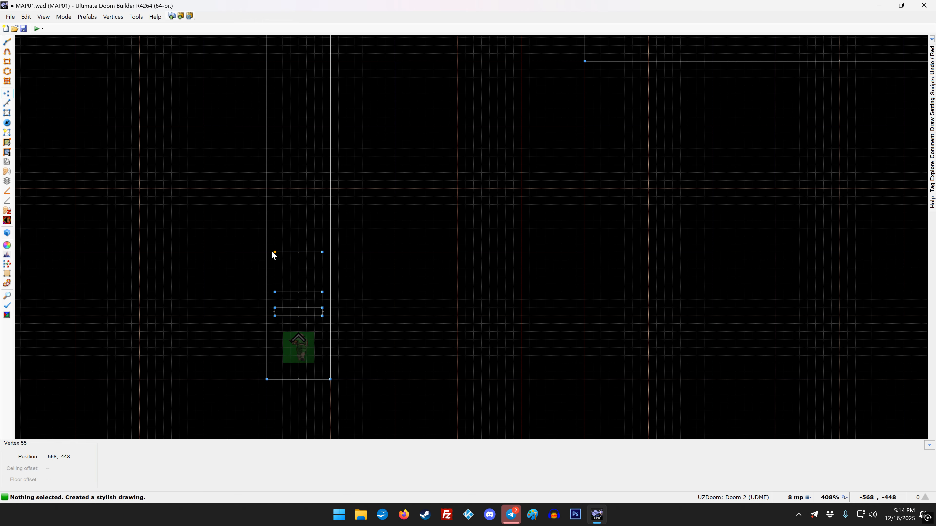
pyautogui.press('s')
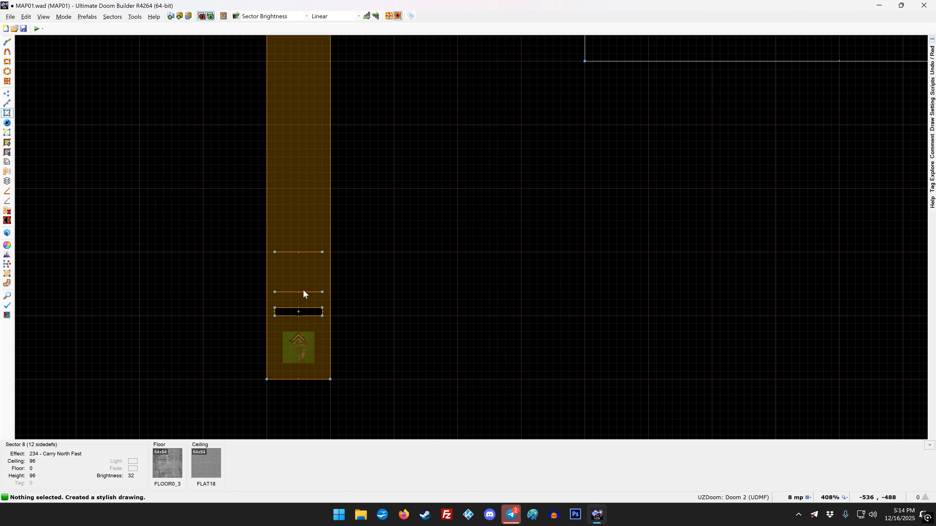
# Step: Give the line just north of the narrow sector's inner sector action 8, Polyobject Door Slide, for polyobject number 1
pyautogui.press('l')
pyautogui.rightClick(303, 294)
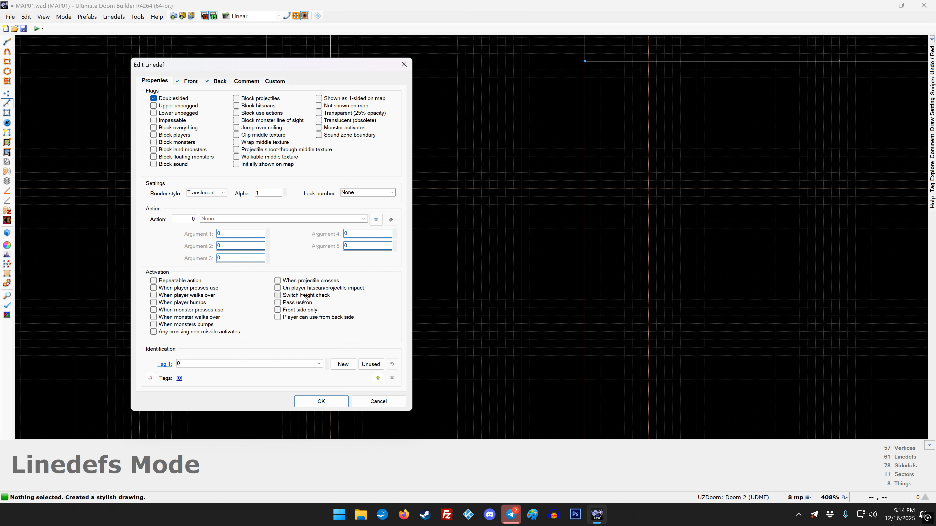
pyautogui.click(363, 218)
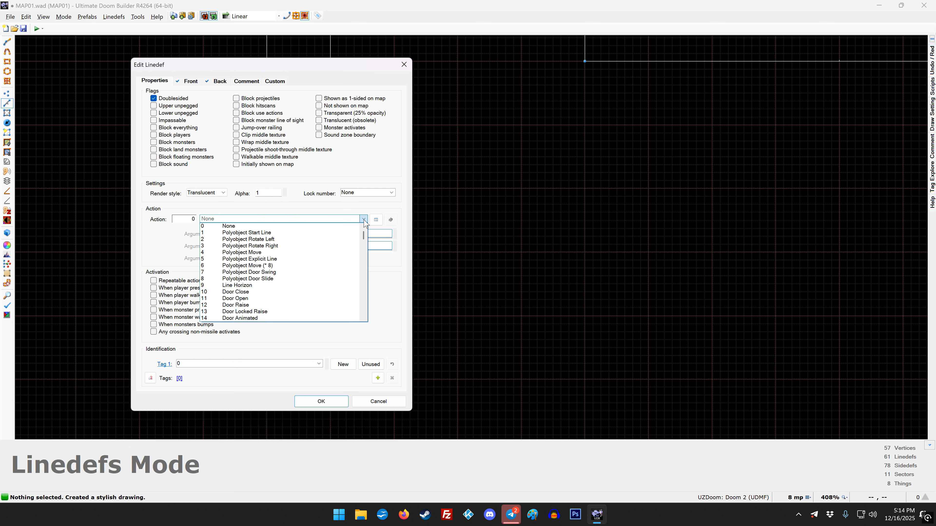
pyautogui.click(252, 253)
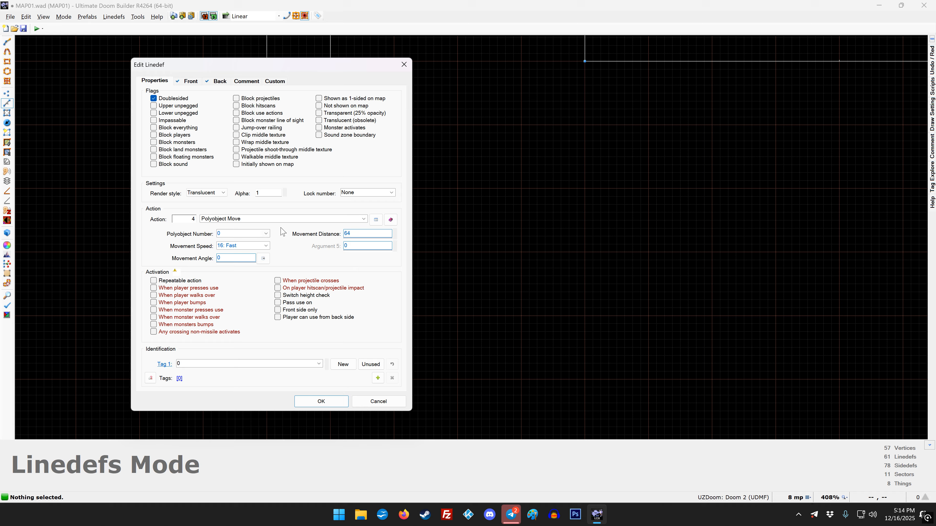
pyautogui.click(363, 218)
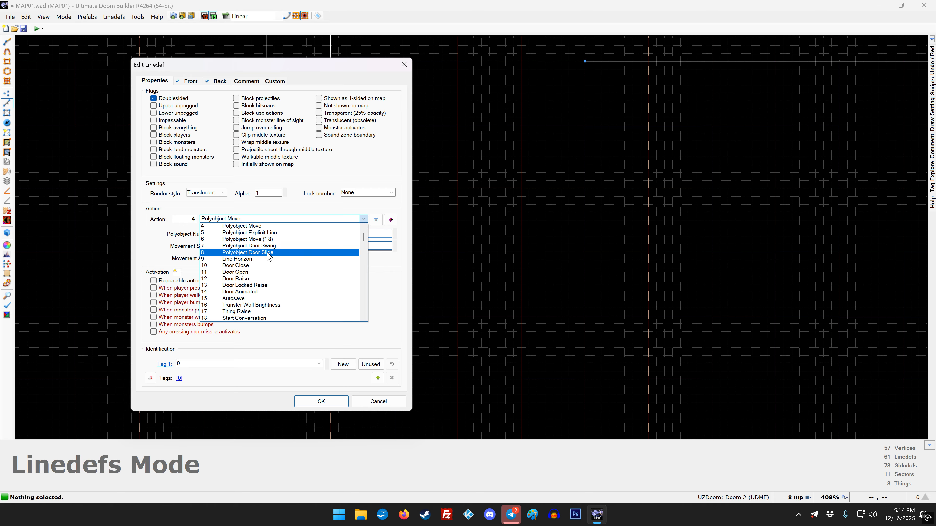
pyautogui.click(260, 253)
pyautogui.click(240, 233)
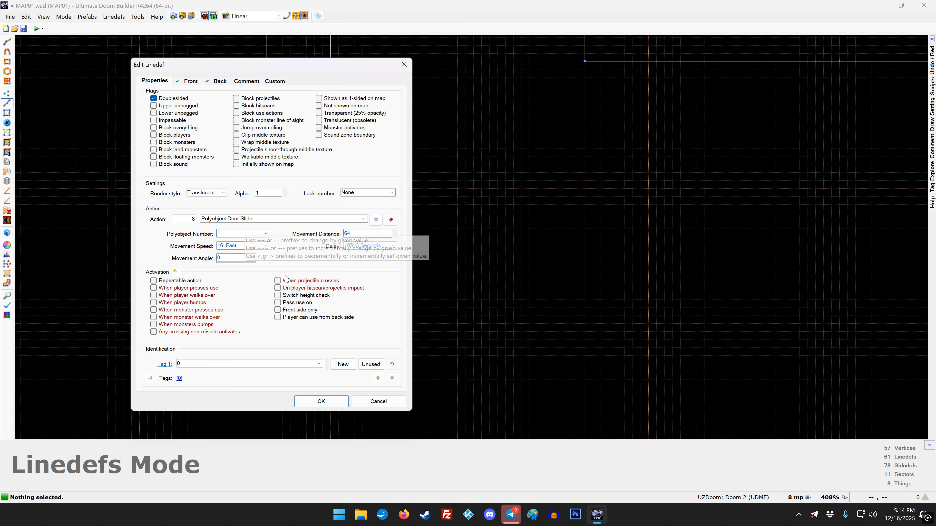
# Step: Set the polyobject 1 slide to speed 32: Turbo, angle 128, distance 124 and a delay of 210: 6 Seconds
pyautogui.click(265, 246)
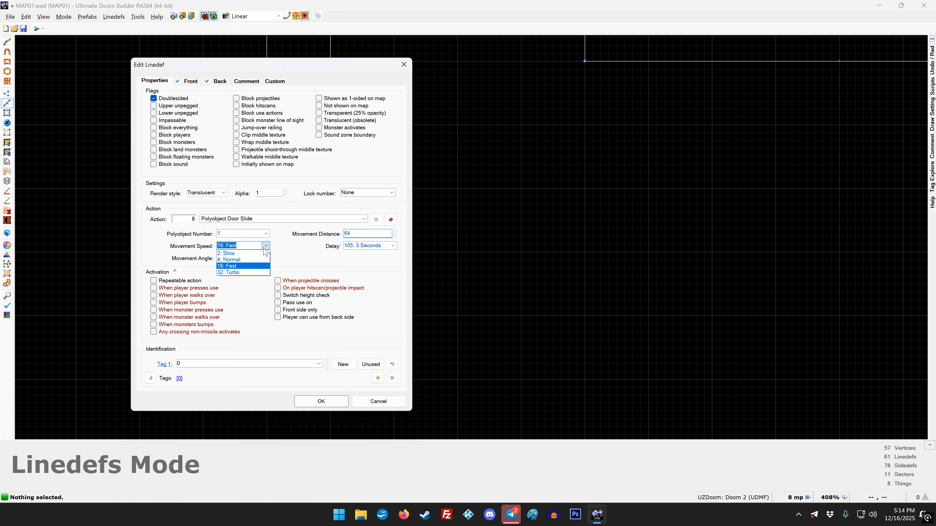
pyautogui.click(245, 273)
pyautogui.click(263, 259)
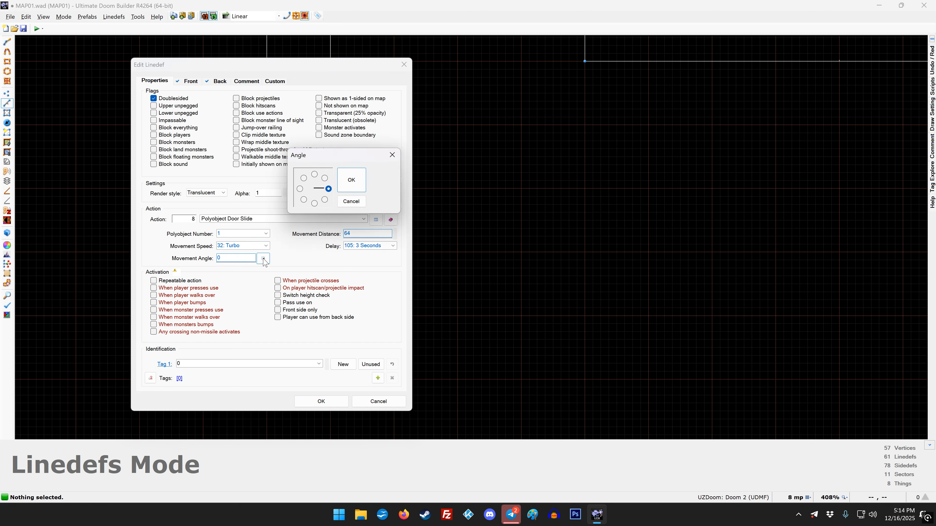
pyautogui.click(300, 188)
pyautogui.click(351, 180)
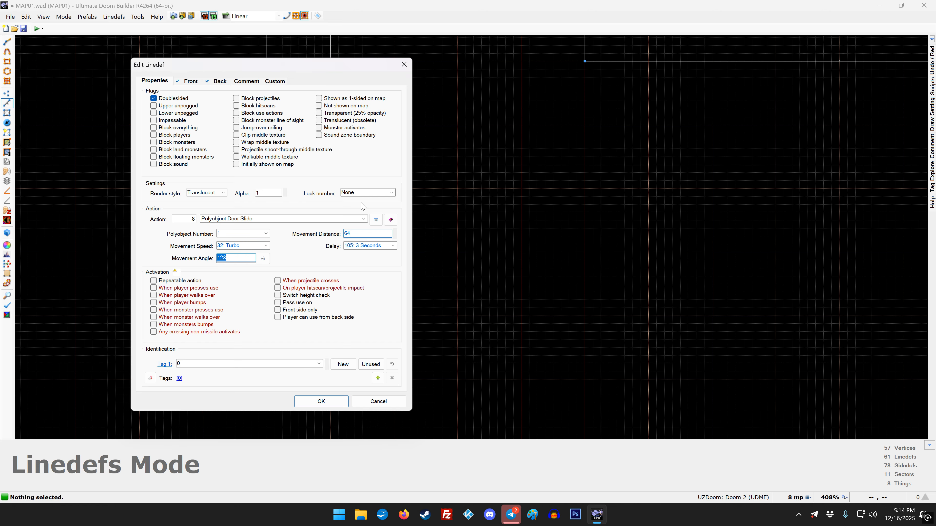
pyautogui.click(368, 233)
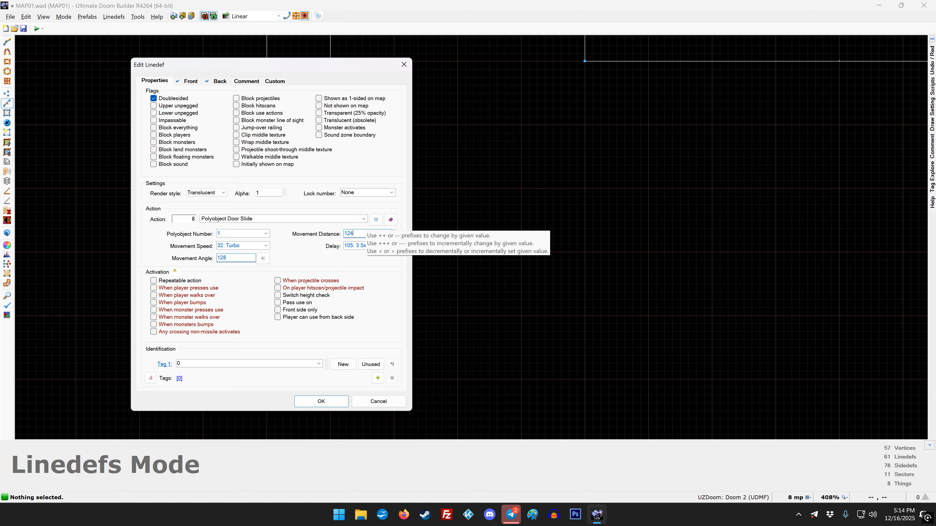
pyautogui.click(393, 245)
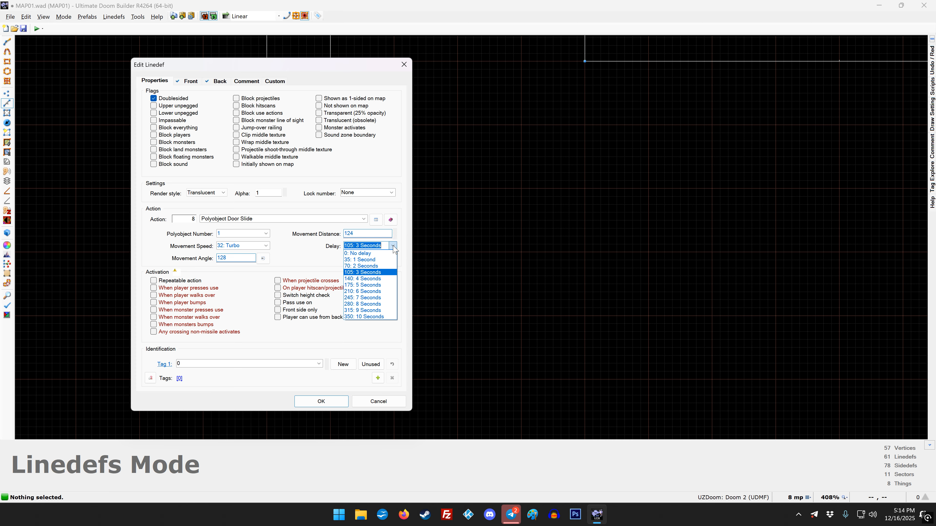
pyautogui.click(365, 291)
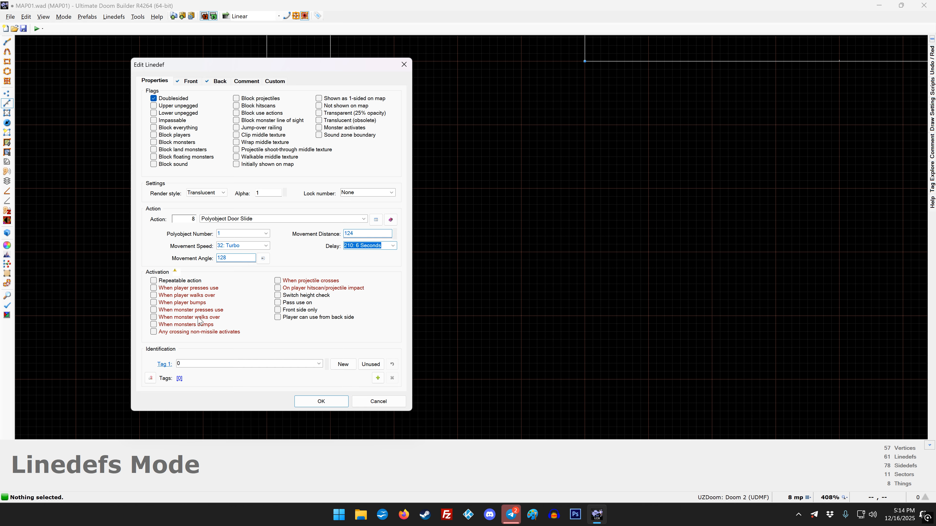
# Step: Make the polyobject 1 slide repeatable and activated when the player walks over, and apply the linedef settings
pyautogui.click(153, 295)
pyautogui.click(153, 281)
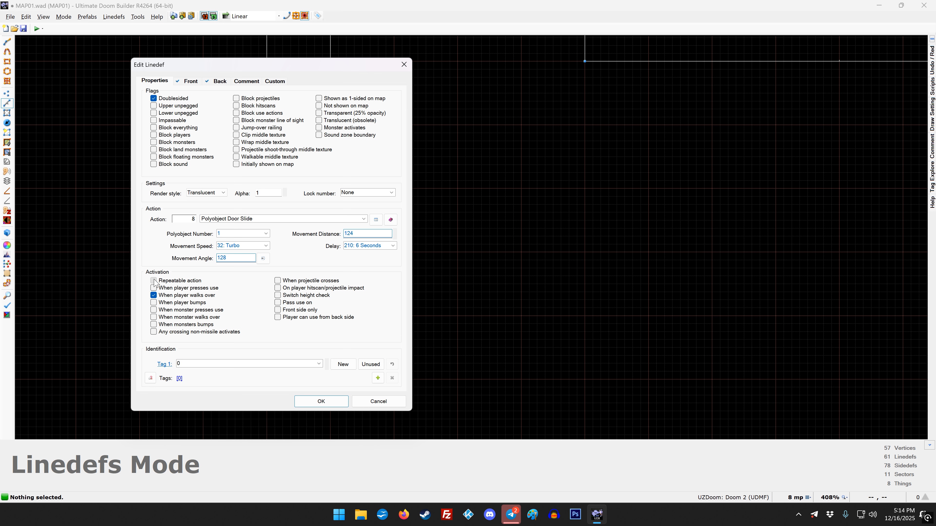
pyautogui.click(313, 404)
# Step: Give the northern of the two lines action 8, Polyobject Door Slide, for polyobject number 2
pyautogui.scroll(-1, 298, 290)
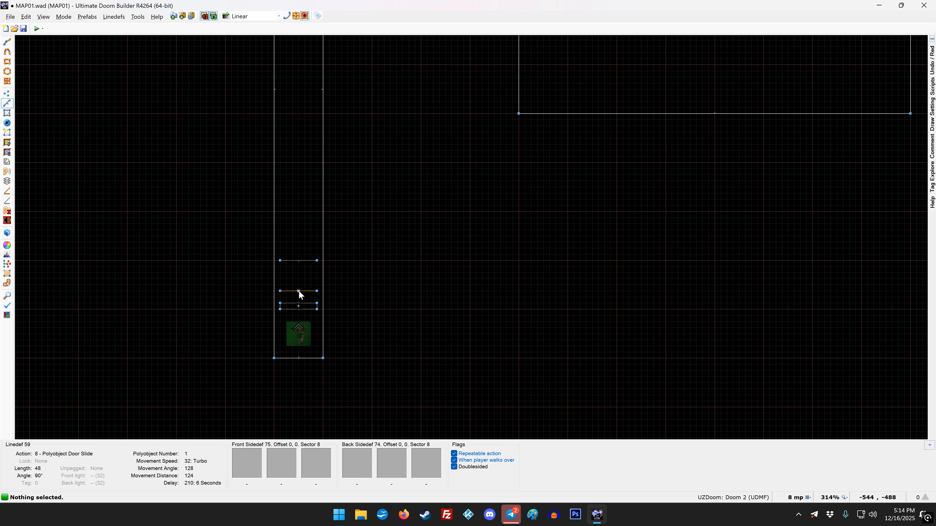
pyautogui.scroll(-5, 299, 292)
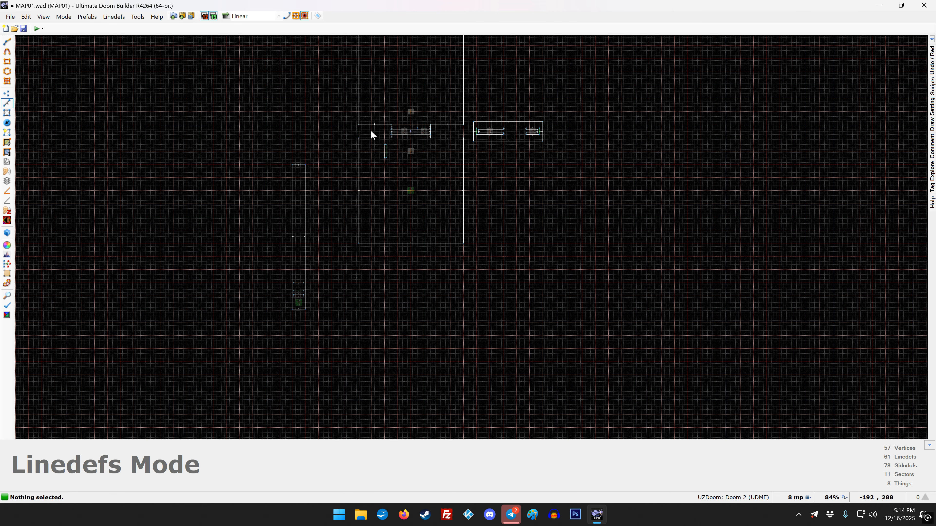
pyautogui.scroll(5, 289, 282)
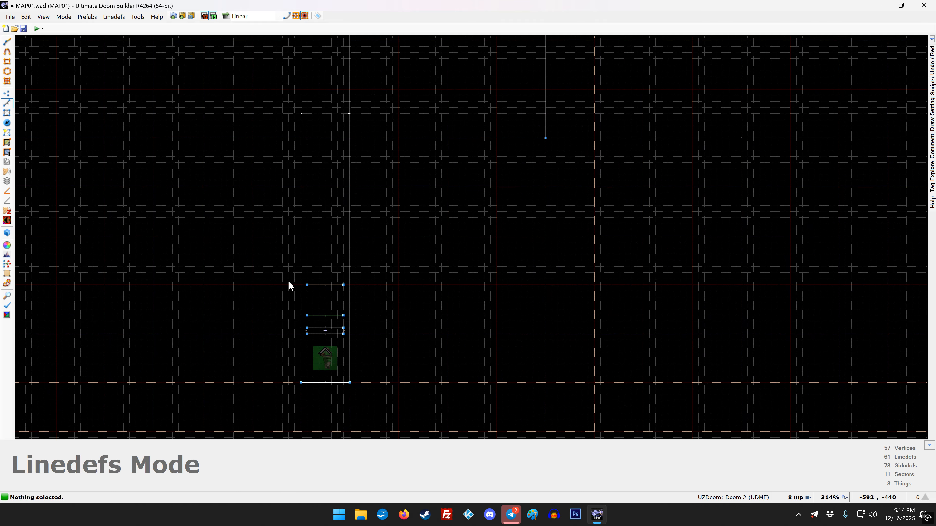
pyautogui.rightClick(318, 287)
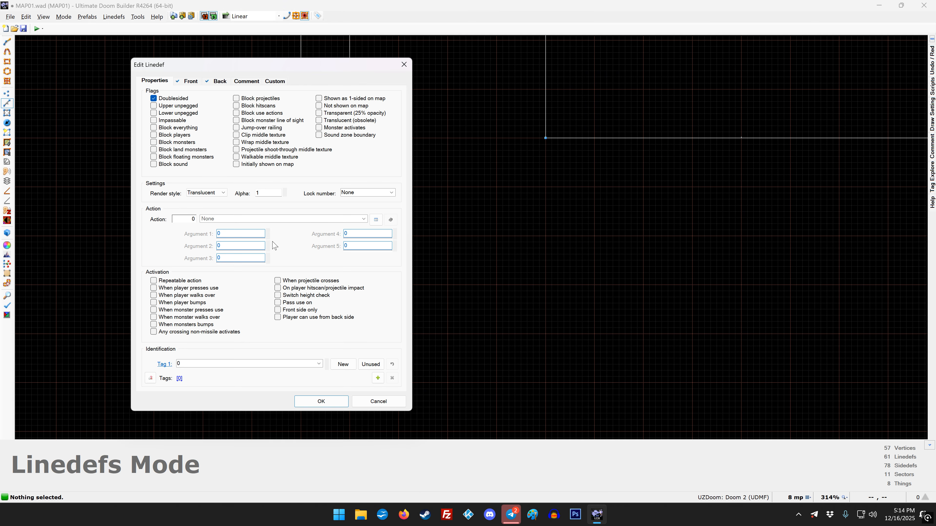
pyautogui.click(365, 220)
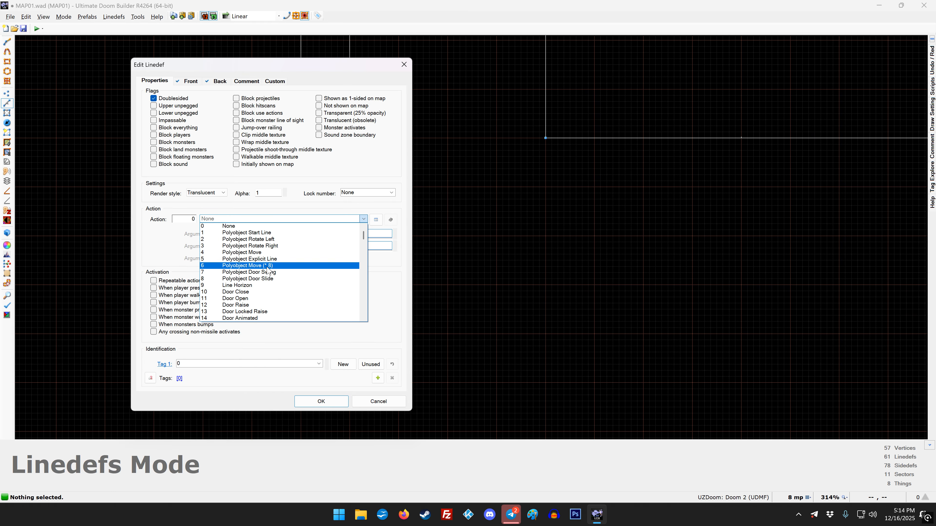
pyautogui.click(258, 279)
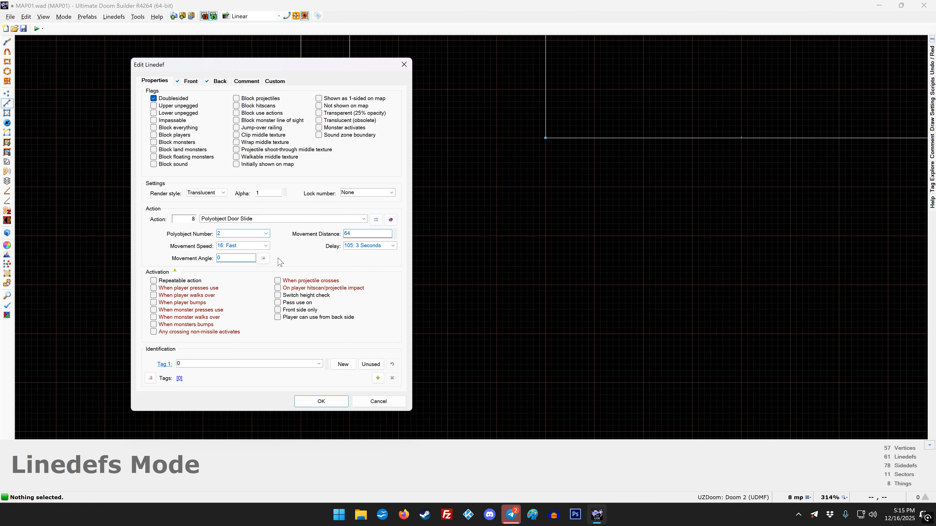
# Step: Set the polyobject 2 slide to distance 62 with a delay of 140: 4 Seconds, keeping the movement angle at 0
pyautogui.click(263, 258)
pyautogui.click(351, 180)
pyautogui.click(367, 233)
pyautogui.click(393, 246)
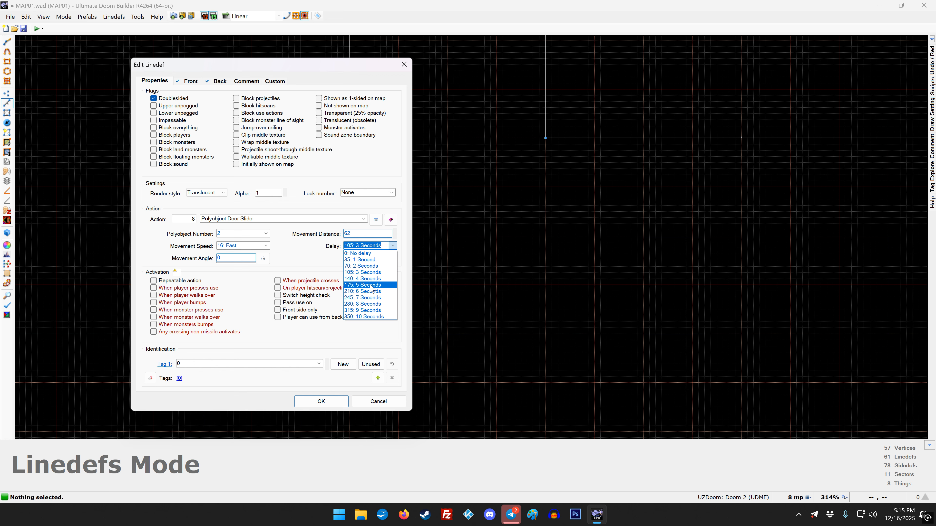
pyautogui.click(362, 285)
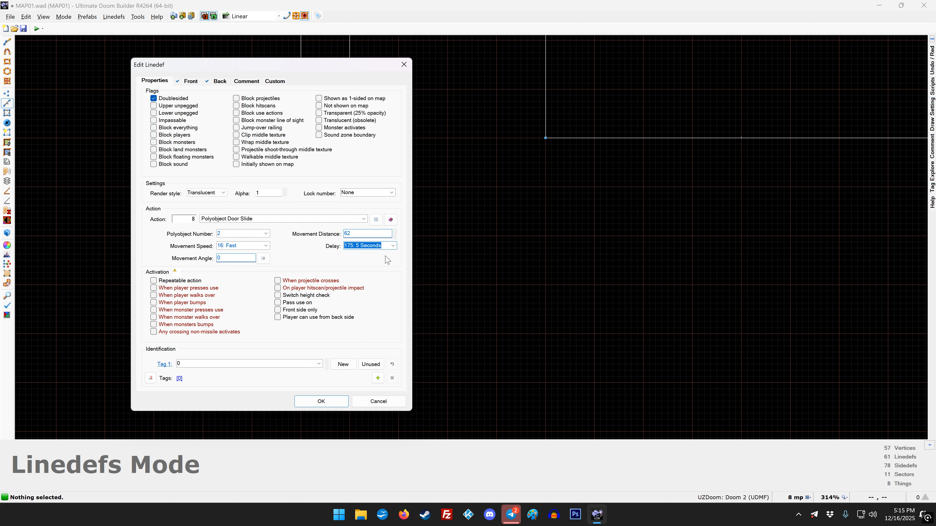
pyautogui.click(393, 246)
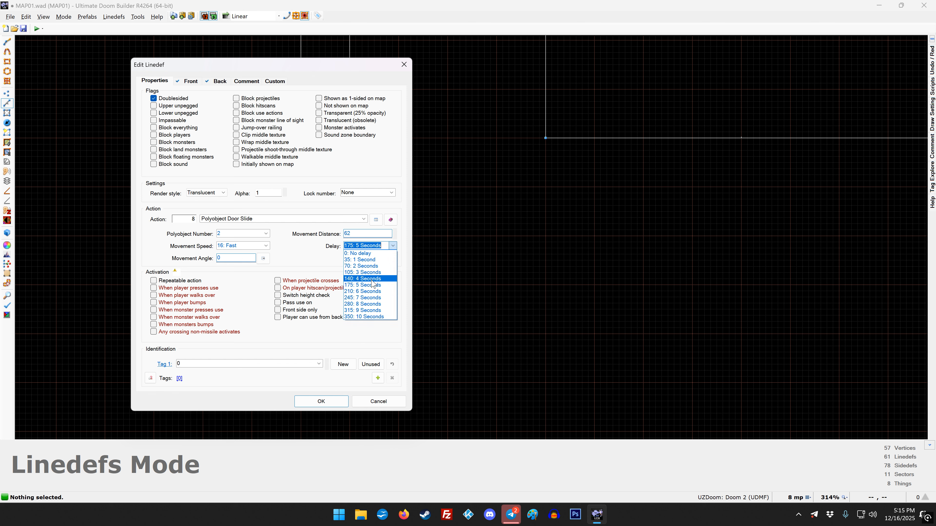
pyautogui.click(363, 279)
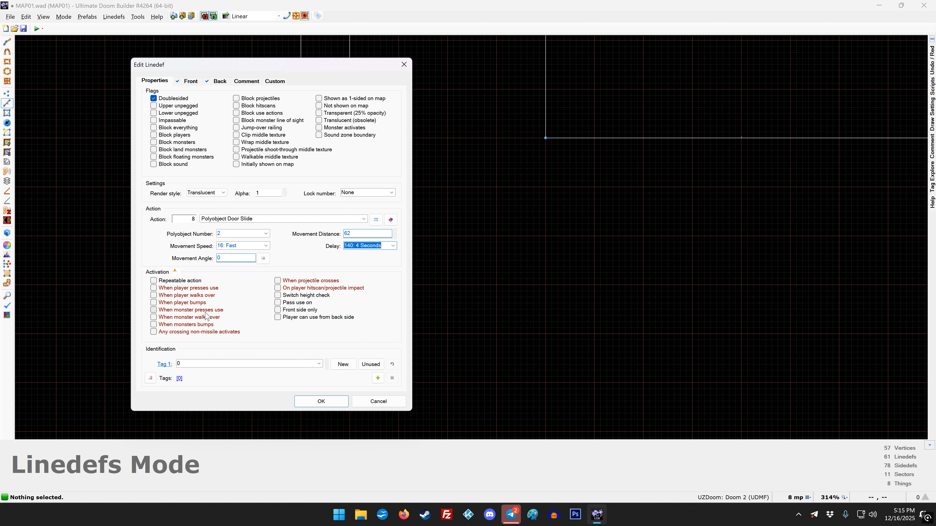
# Step: Make the polyobject 2 slide repeatable and activated when the player walks over, and review the polyobject 1 line's settings
pyautogui.click(153, 281)
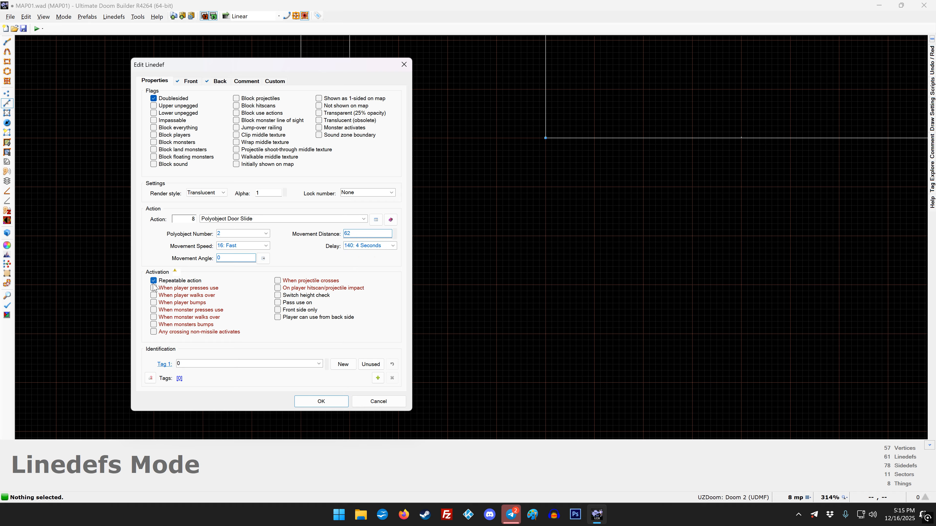
pyautogui.click(154, 296)
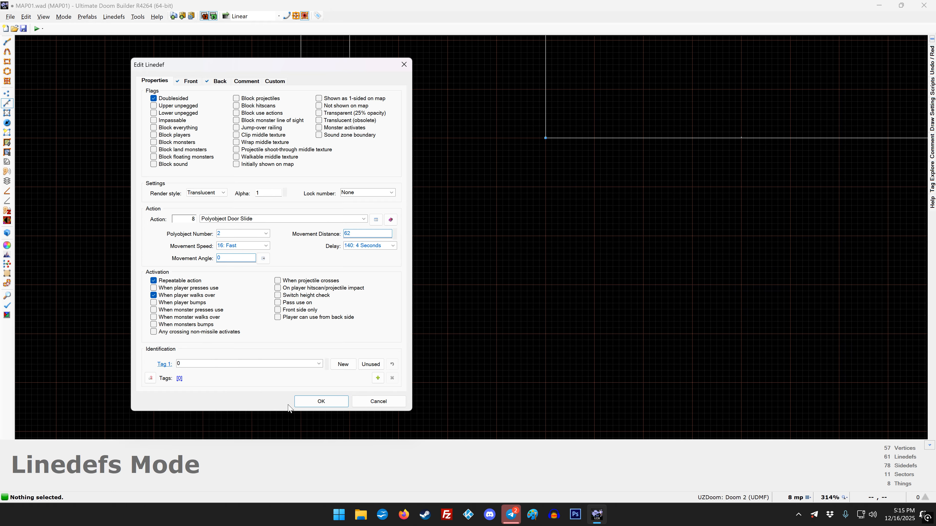
pyautogui.click(308, 405)
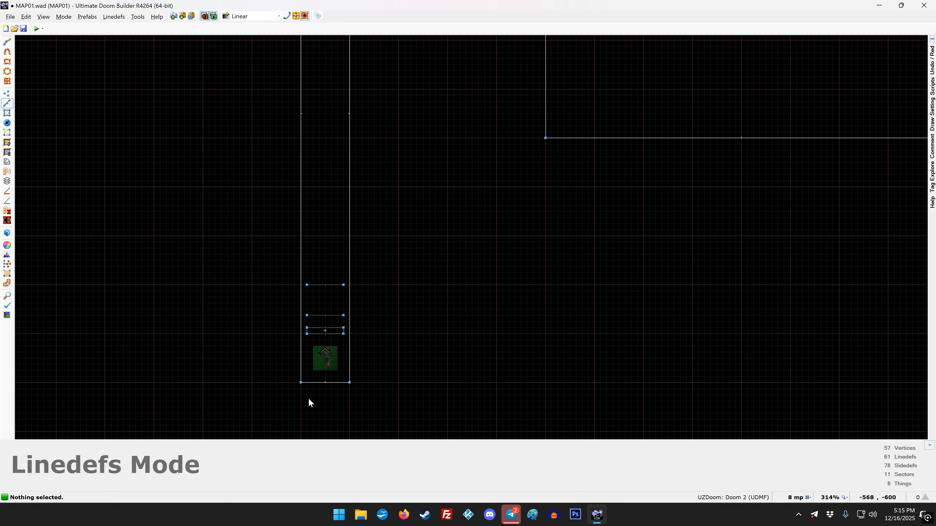
pyautogui.rightClick(325, 317)
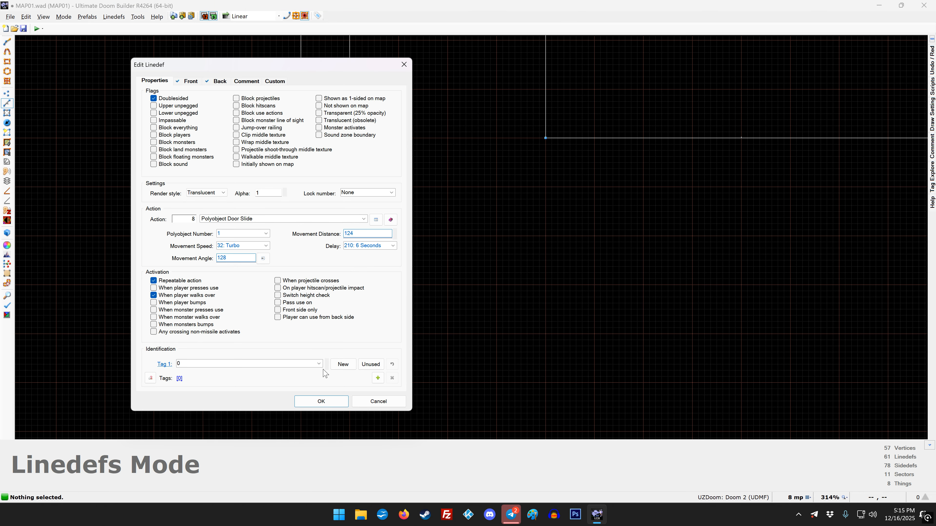
pyautogui.click(323, 404)
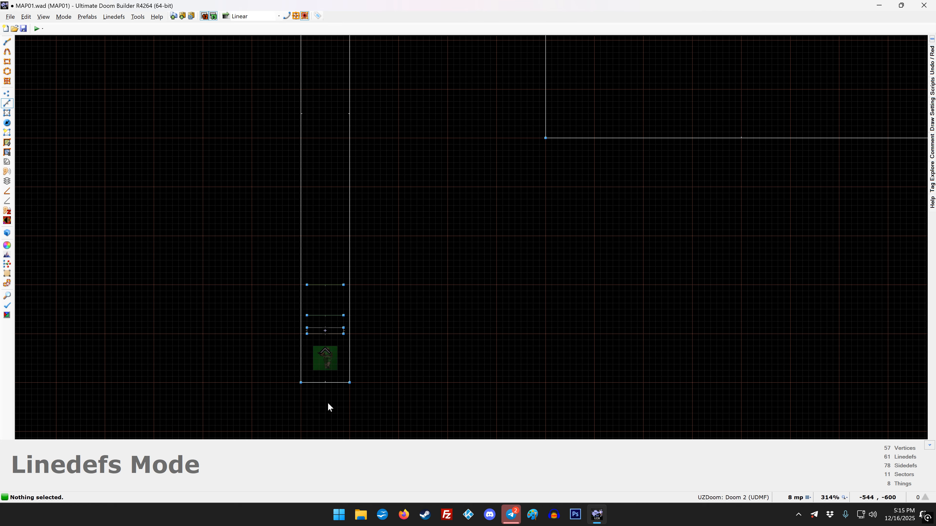
# Step: Draw a third horizontal line 48 units long just north of the polyobject 2 trigger line
pyautogui.press('v')
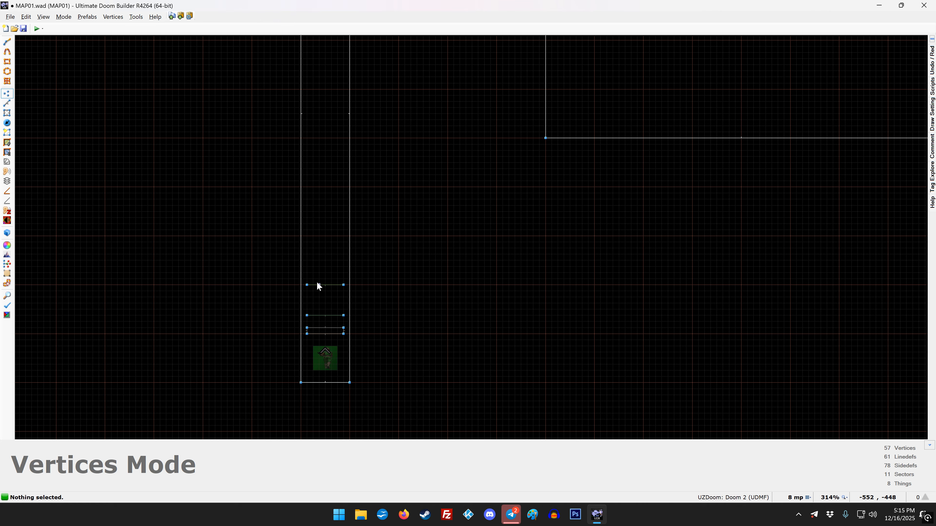
pyautogui.press('space')
pyautogui.click(307, 273)
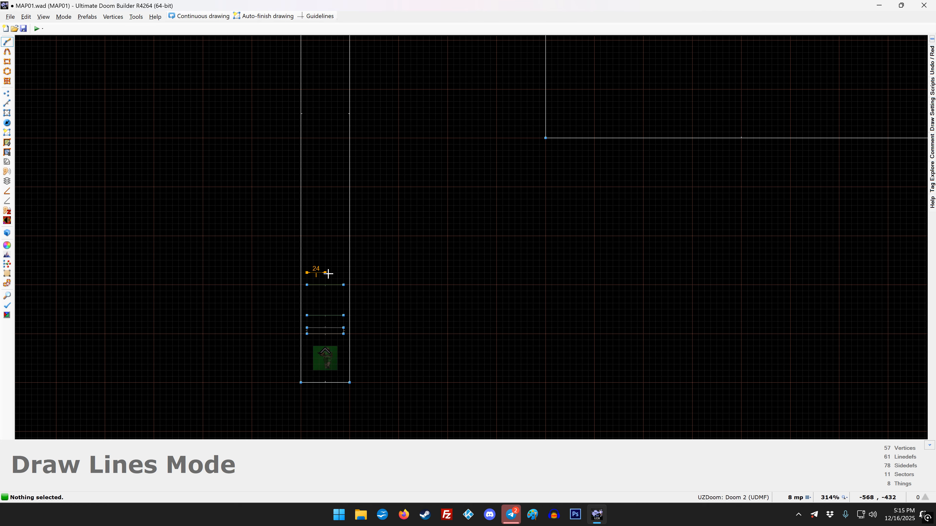
pyautogui.click(343, 273)
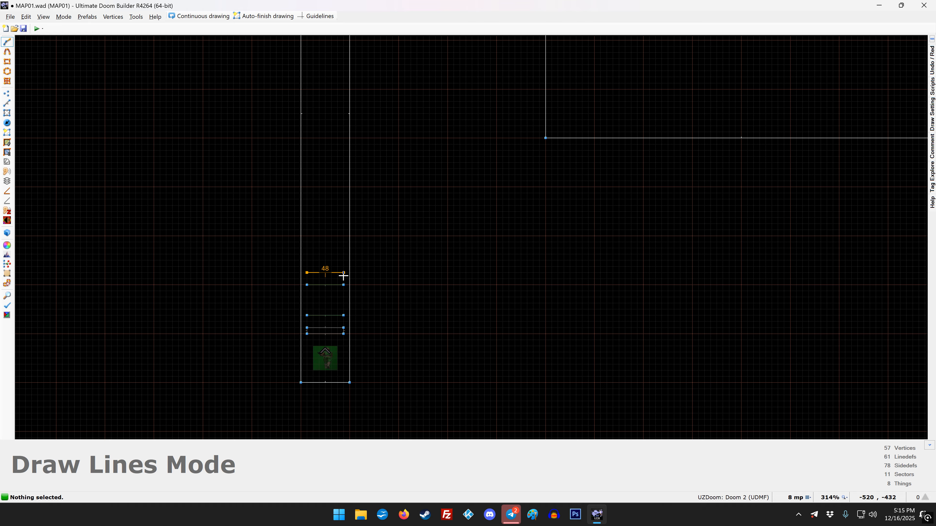
pyautogui.rightClick(309, 276)
# Step: Give the new northernmost line in the carry sector action 12, Door Raise, targeting sector tag 1
pyautogui.press('l')
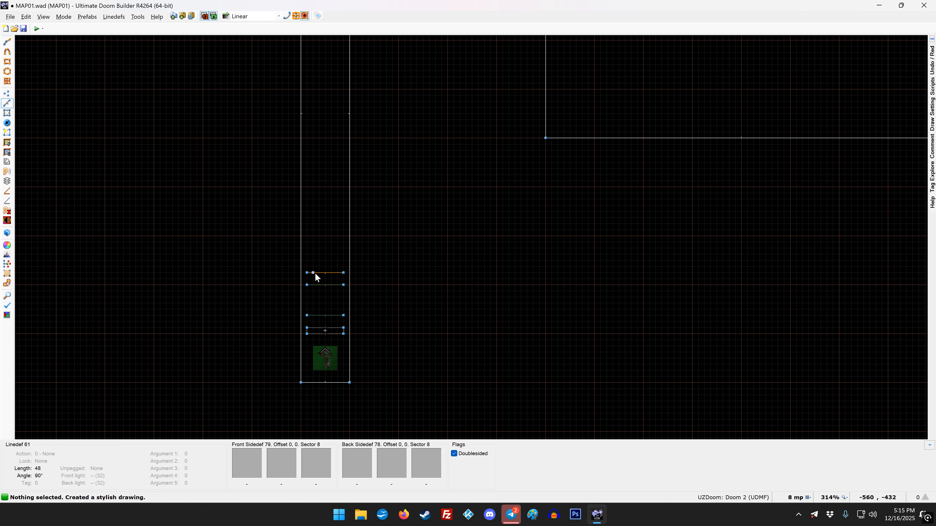
pyautogui.rightClick(315, 273)
pyautogui.click(376, 220)
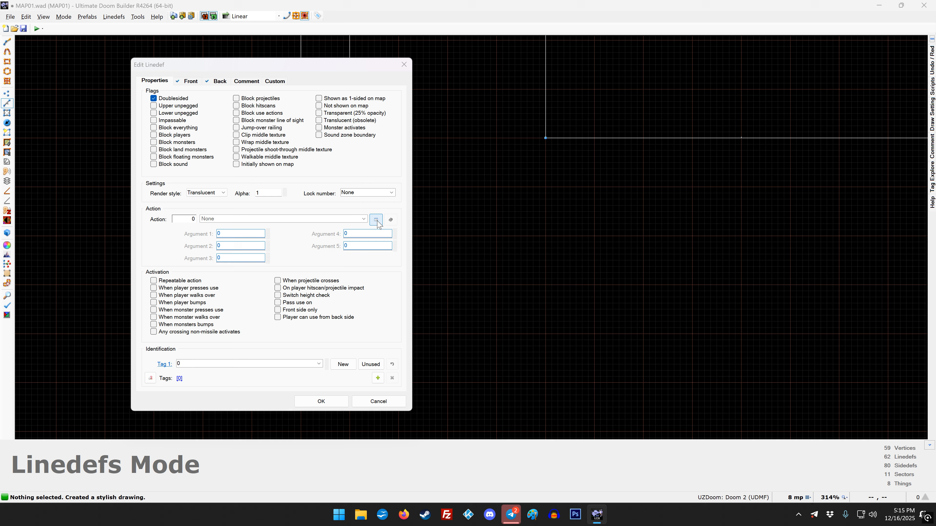
pyautogui.click(425, 194)
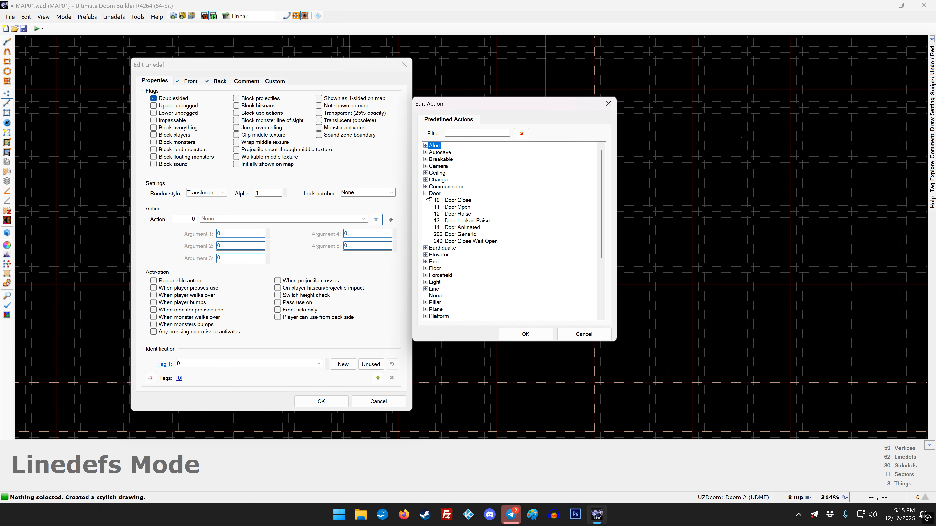
pyautogui.click(458, 214)
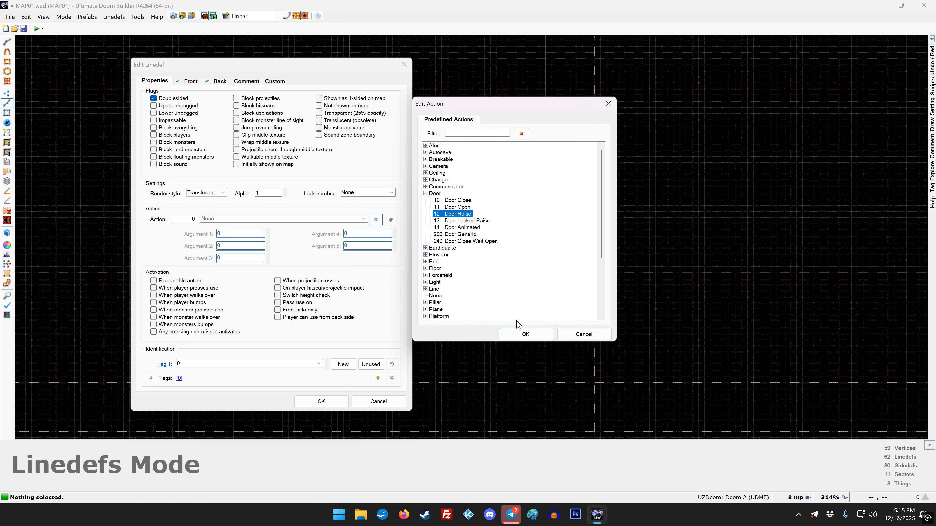
pyautogui.click(526, 334)
pyautogui.doubleClick(252, 232)
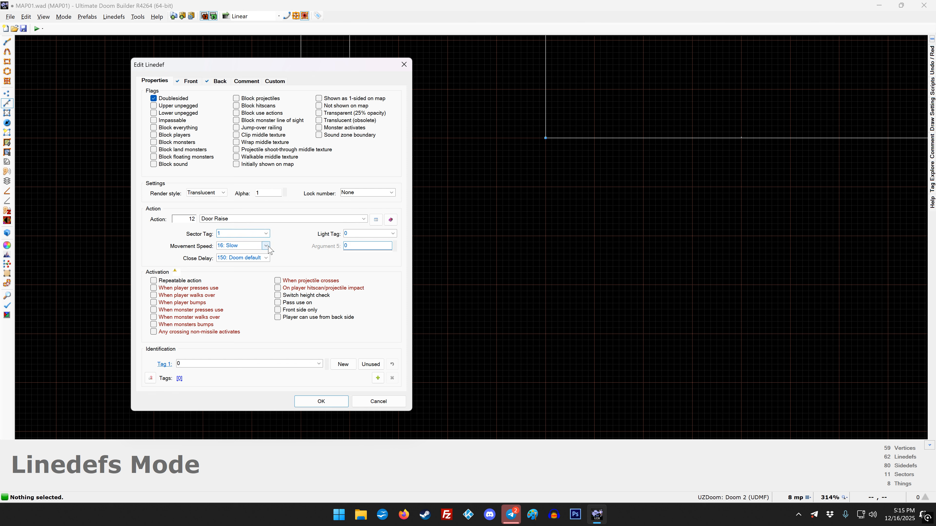
# Step: Set the Door Raise to speed 32: Normal and close delay 210: 6 Seconds, repeatable and activated when the player walks over
pyautogui.click(265, 246)
pyautogui.click(247, 266)
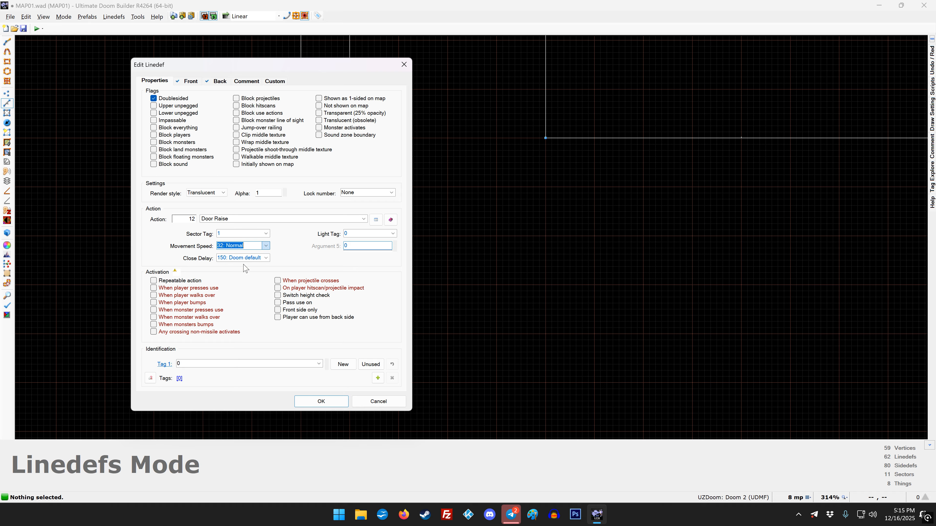
pyautogui.click(265, 259)
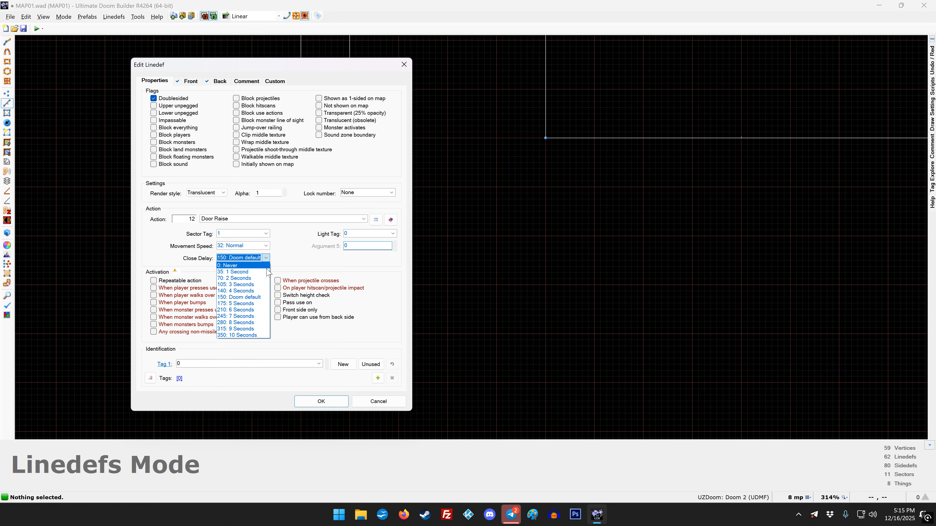
pyautogui.click(229, 309)
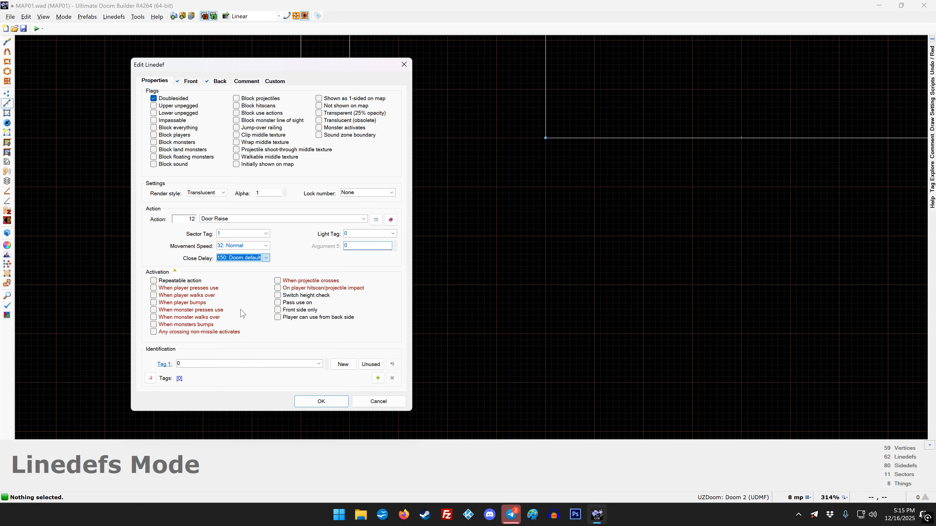
pyautogui.click(154, 281)
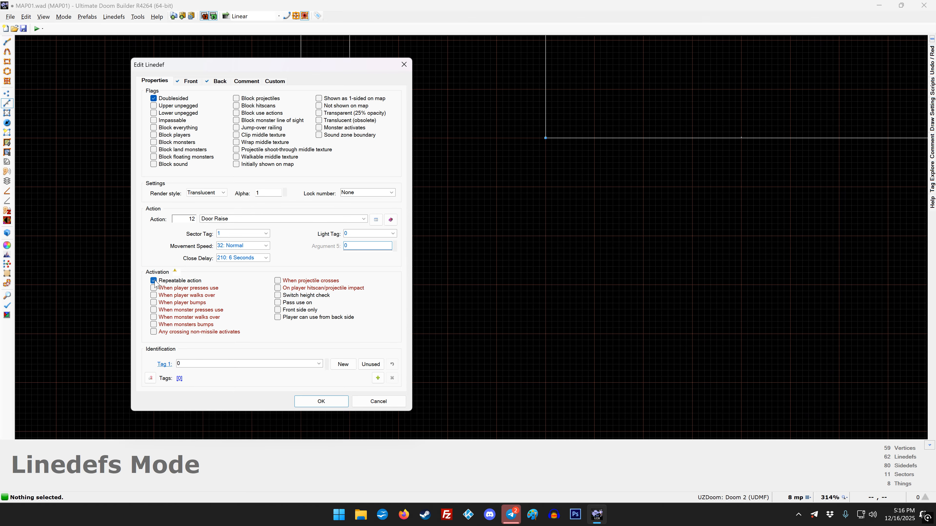
pyautogui.click(153, 295)
pyautogui.click(321, 401)
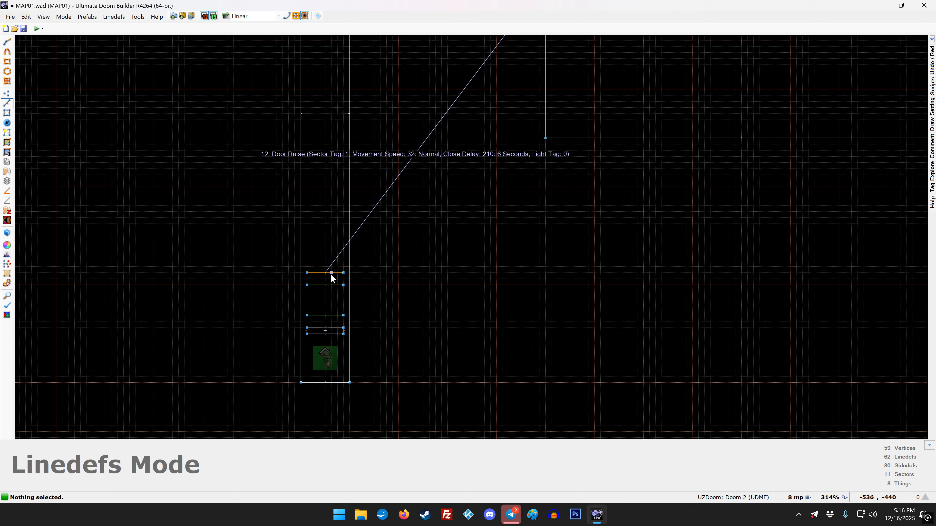
# Step: Playtest the map by using the switch and watching the door parts open and close, and quit back to the editor
pyautogui.scroll(-4, 336, 281)
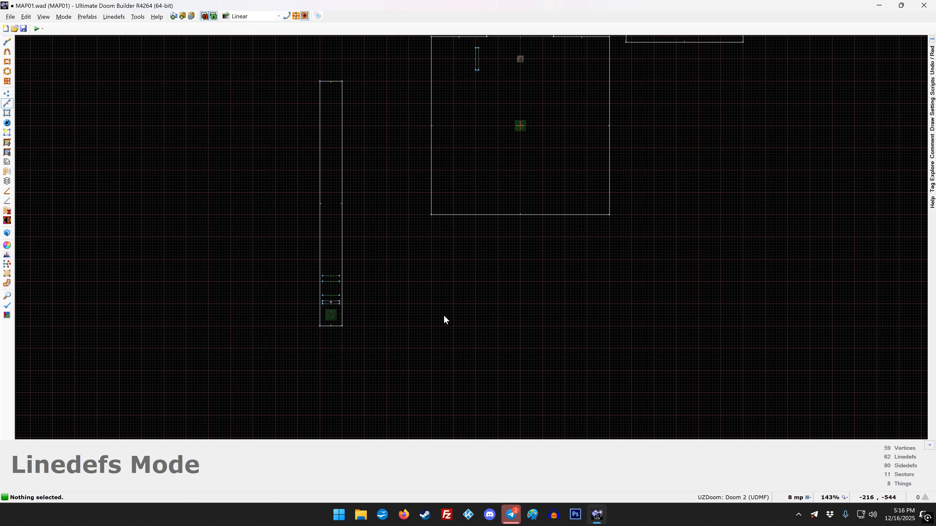
pyautogui.scroll(-4, 444, 315)
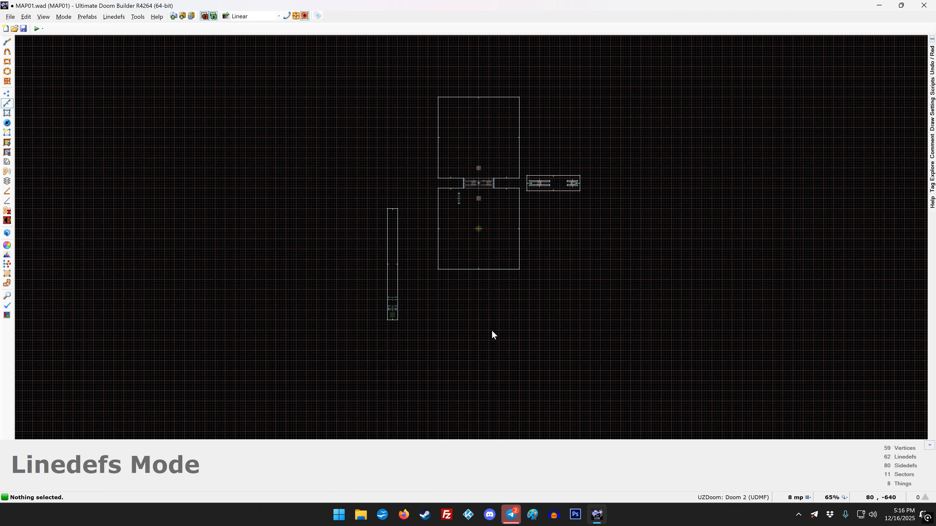
pyautogui.press('F9')
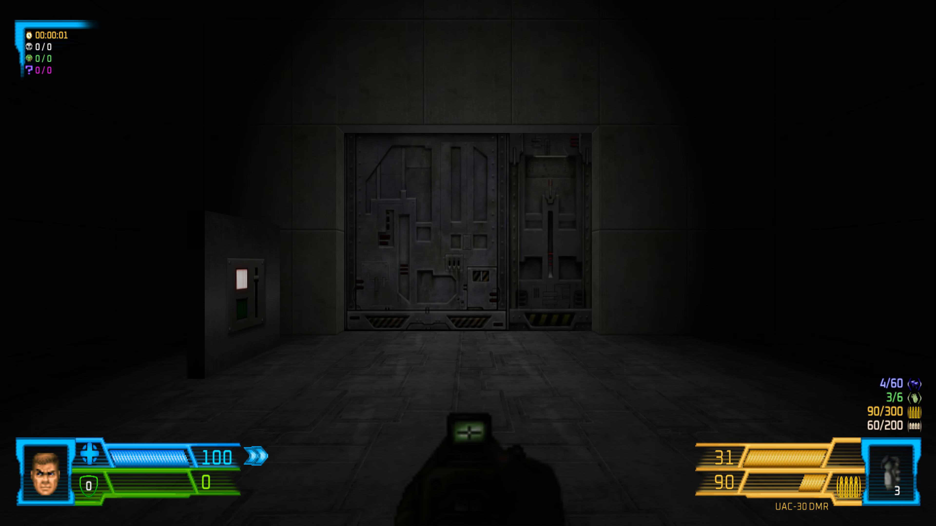
pyautogui.press('w')
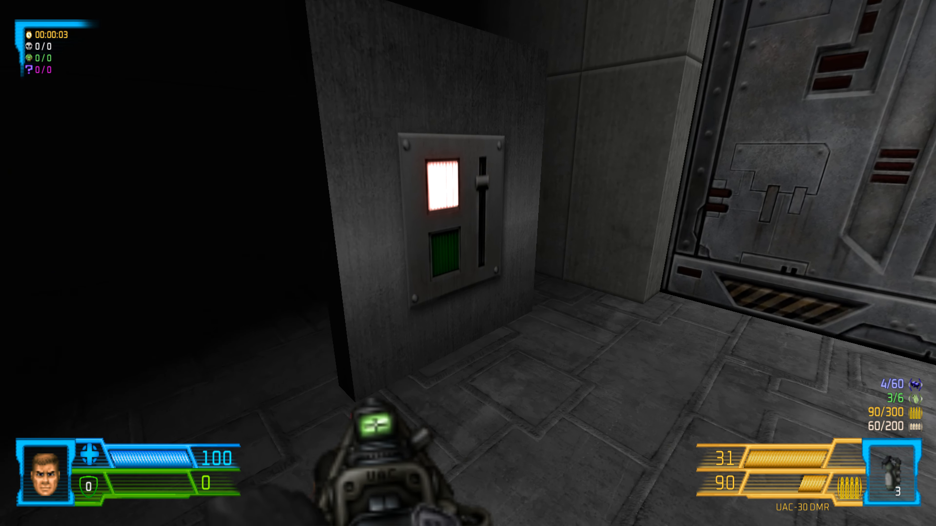
pyautogui.press('e')
pyautogui.press('w')
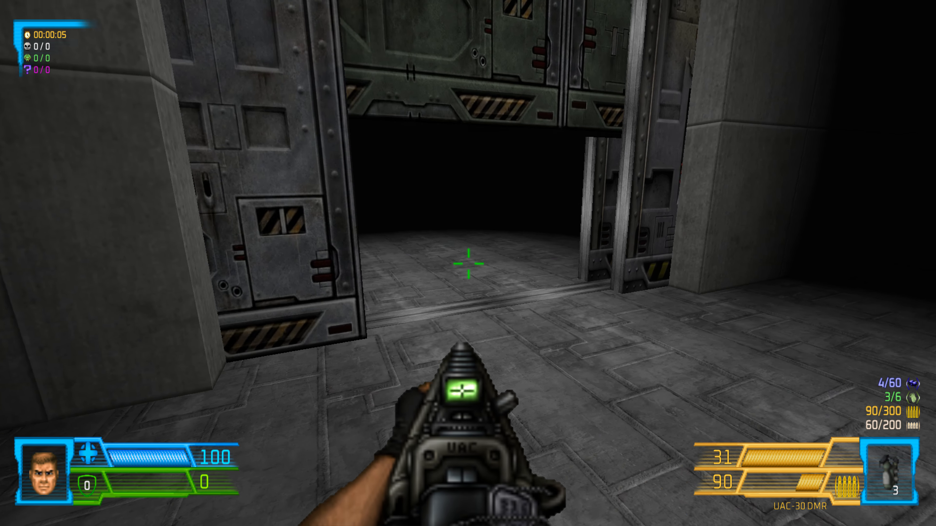
pyautogui.press('w')
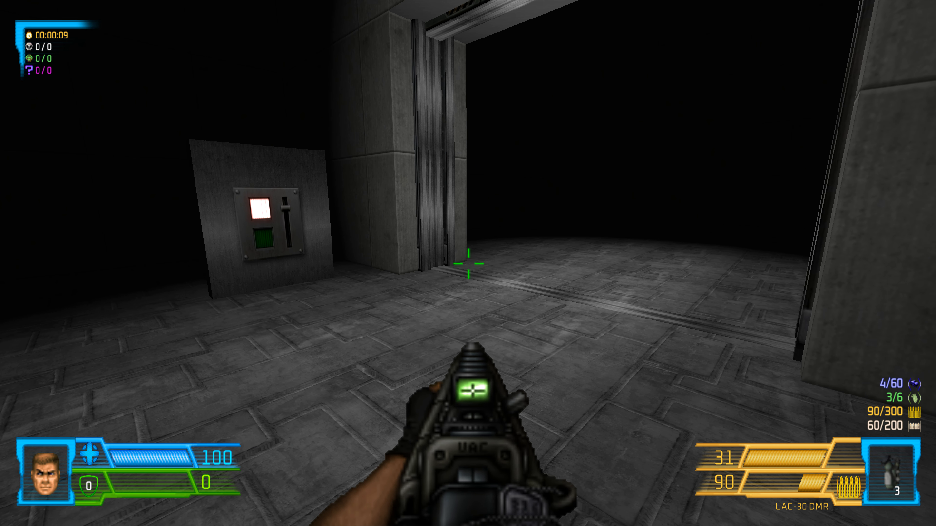
pyautogui.press('w')
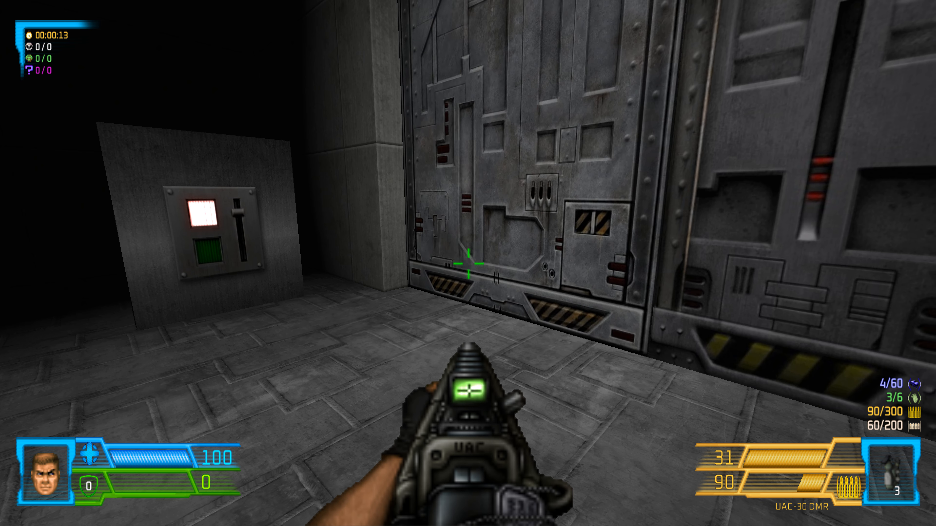
pyautogui.press('Escape')
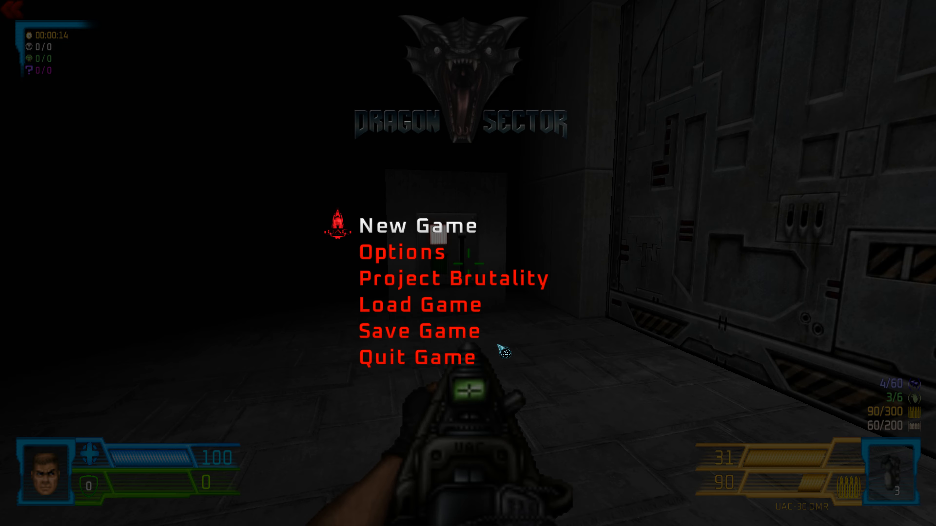
pyautogui.click(462, 362)
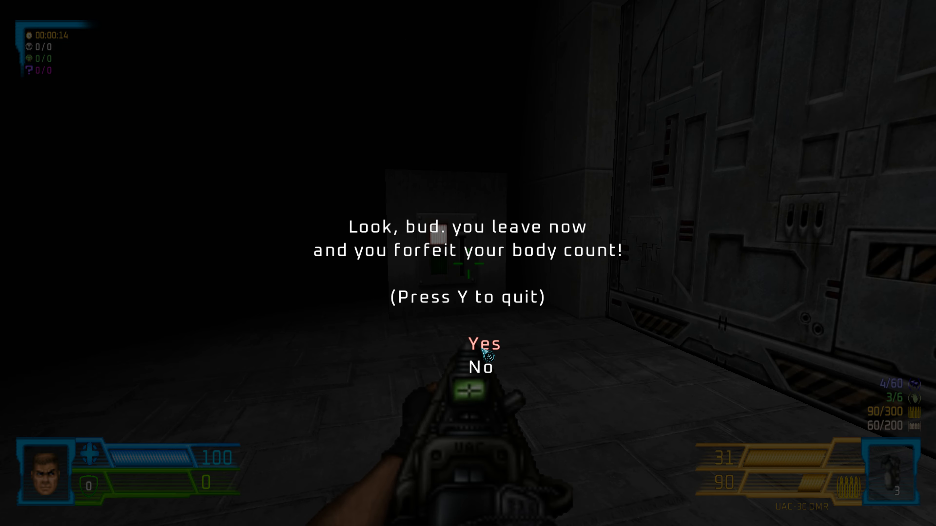
pyautogui.click(482, 349)
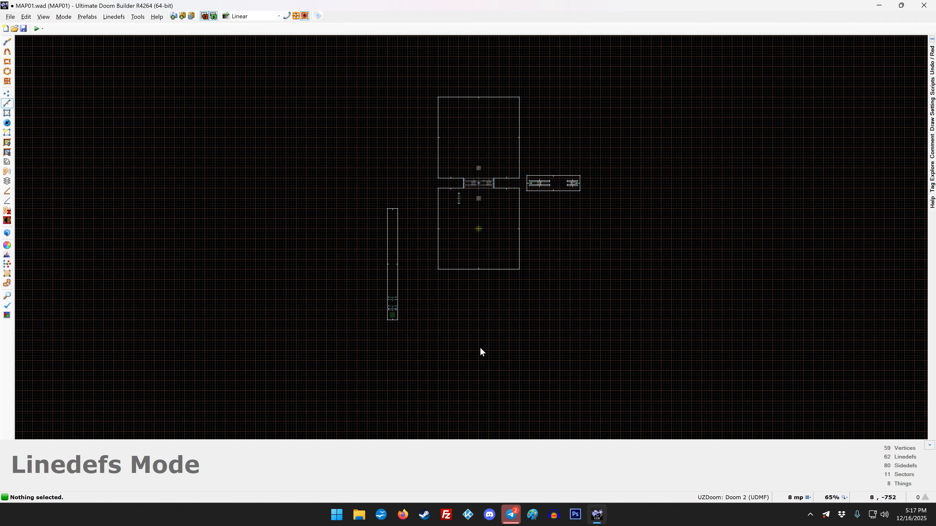
# Step: Draw a horizontal line 48 units long in the carry sector, about 112 units north of the Door Raise line
pyautogui.press('v')
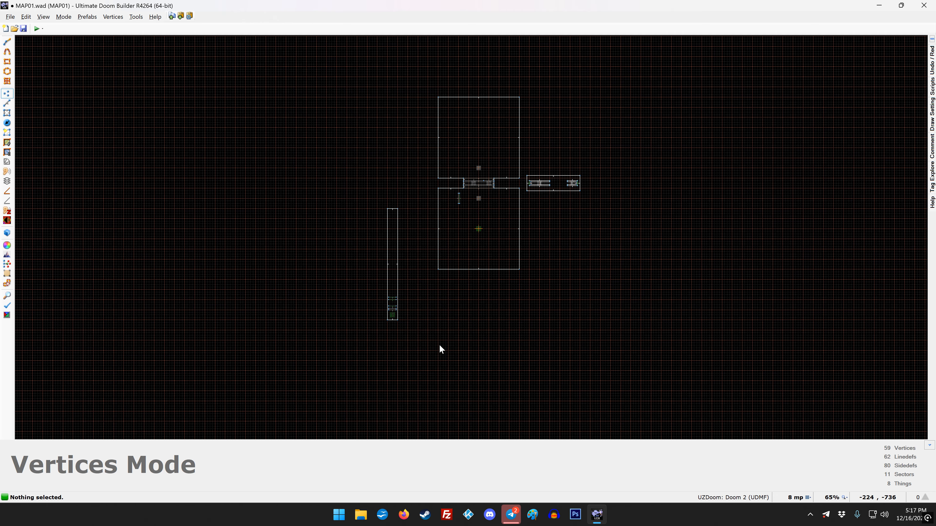
pyautogui.scroll(8, 438, 348)
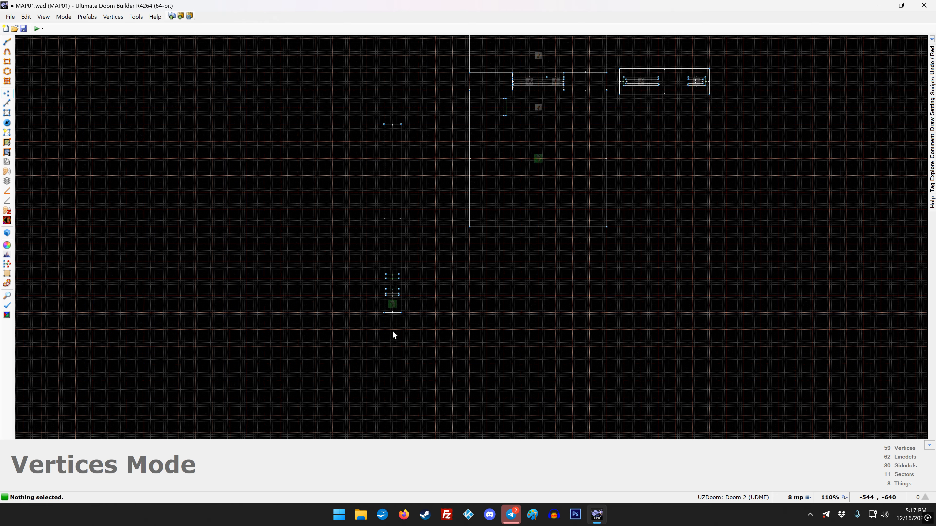
pyautogui.scroll(4, 383, 183)
pyautogui.press('d')
pyautogui.click(381, 185)
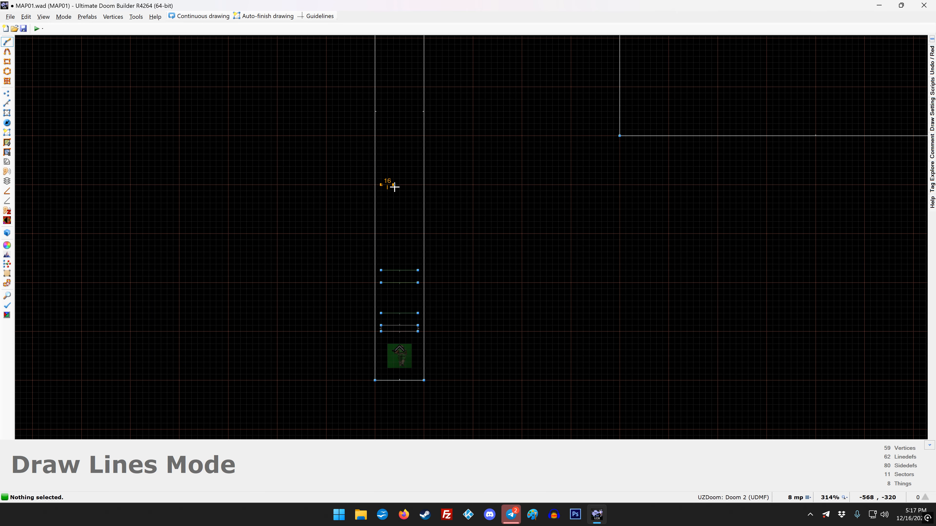
pyautogui.click(417, 185)
pyautogui.rightClick(385, 190)
# Step: Give the new line action 238, Floor Raise to Lowest Ceiling, targeting sector tag 2
pyautogui.press('l')
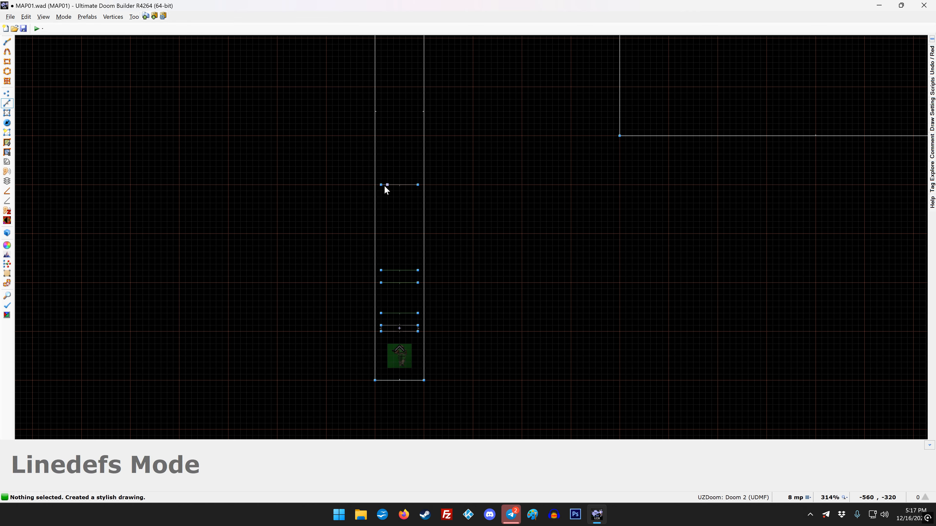
pyautogui.rightClick(392, 186)
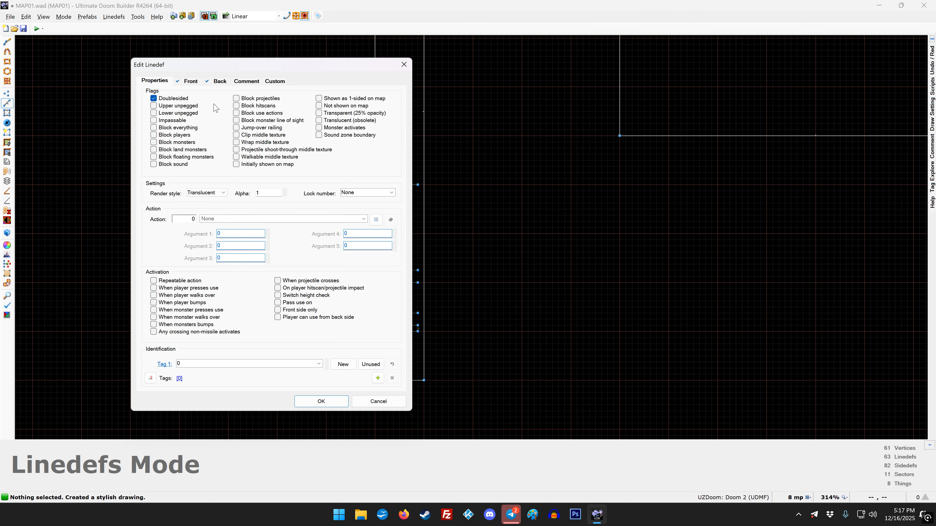
pyautogui.click(372, 222)
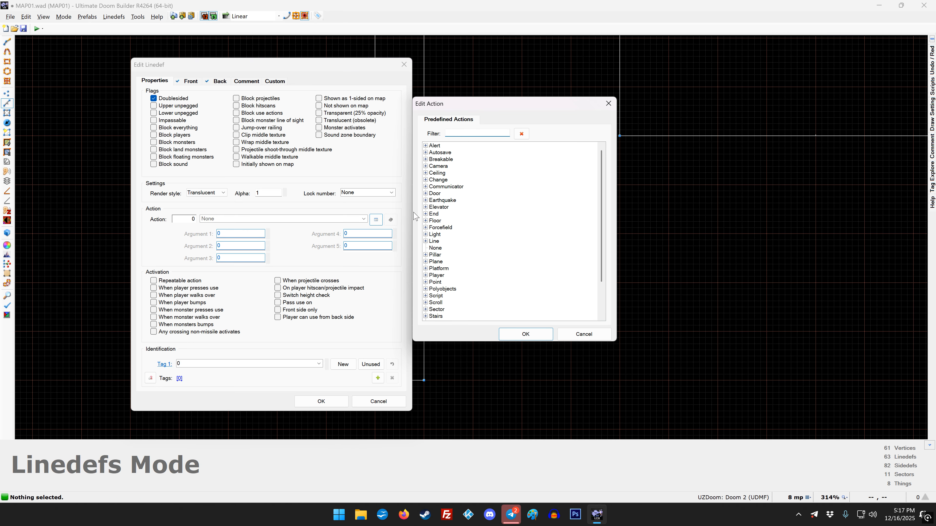
pyautogui.click(426, 221)
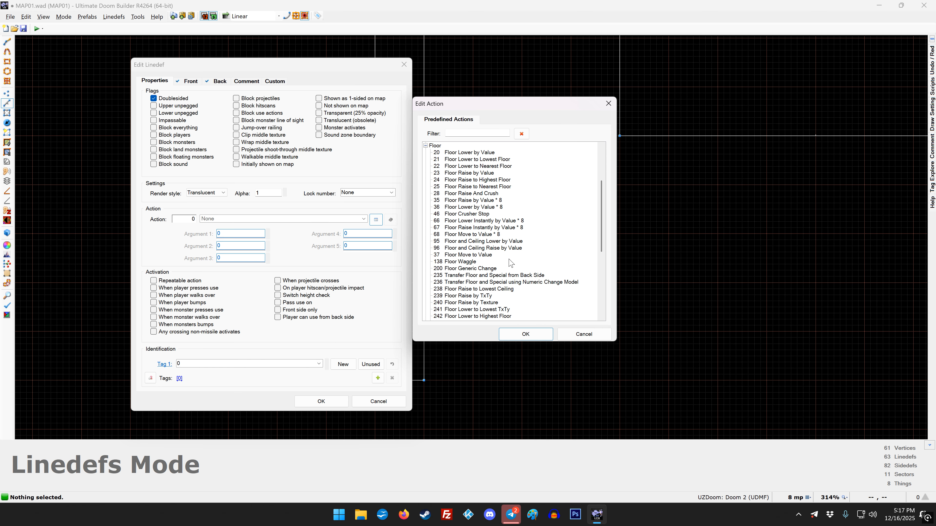
pyautogui.click(504, 290)
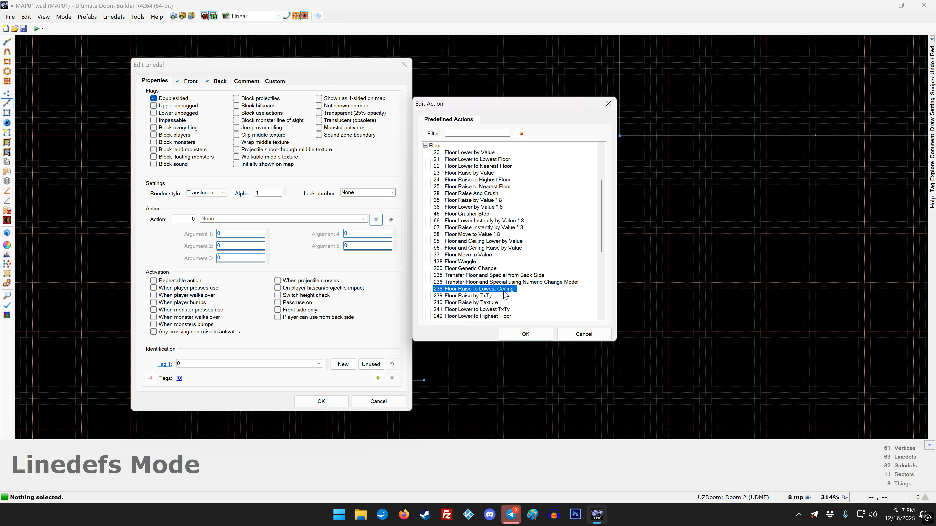
pyautogui.click(519, 334)
pyautogui.click(226, 235)
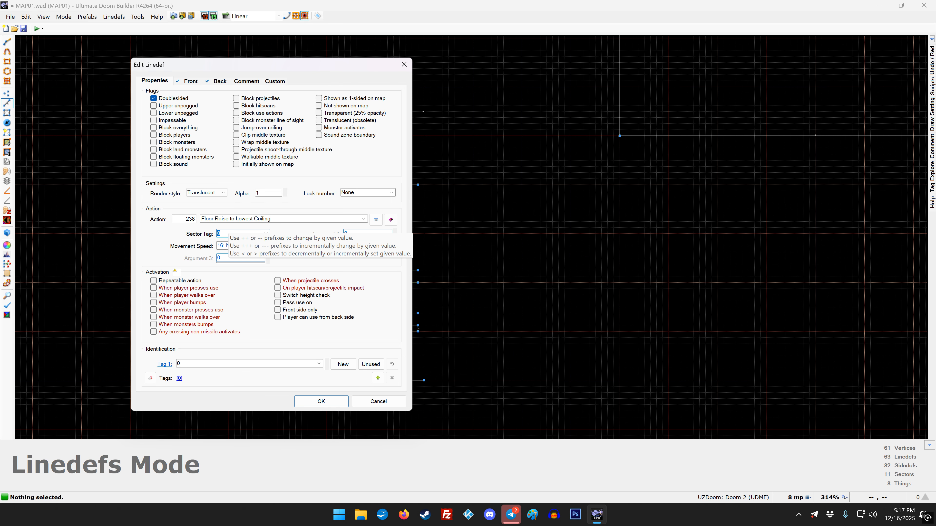
pyautogui.write('2')
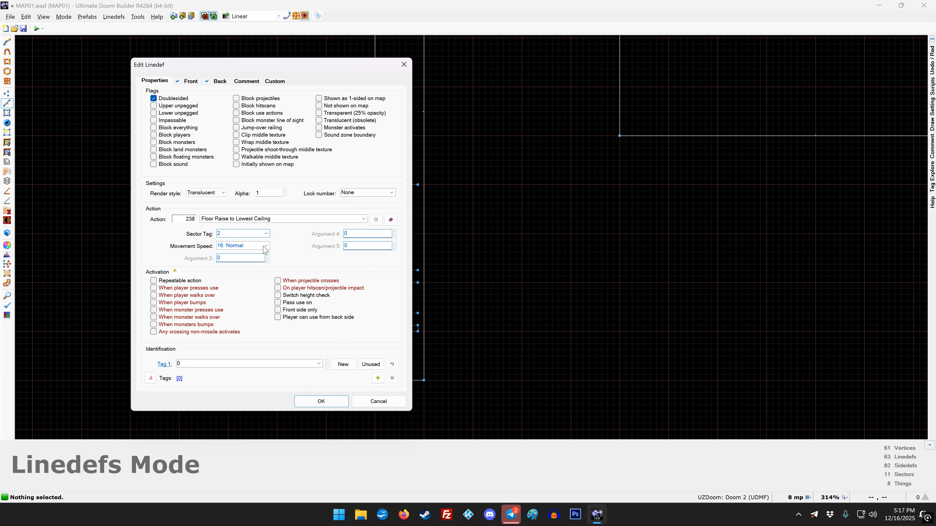
# Step: Set the floor raise speed to 64: Turbo and make it repeatable and activated when the player walks over
pyautogui.click(266, 246)
pyautogui.click(229, 273)
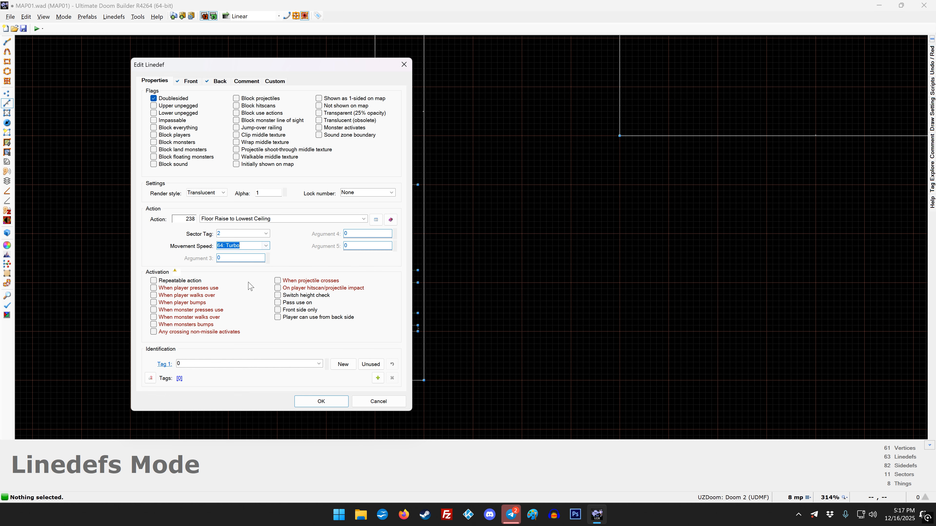
pyautogui.click(154, 281)
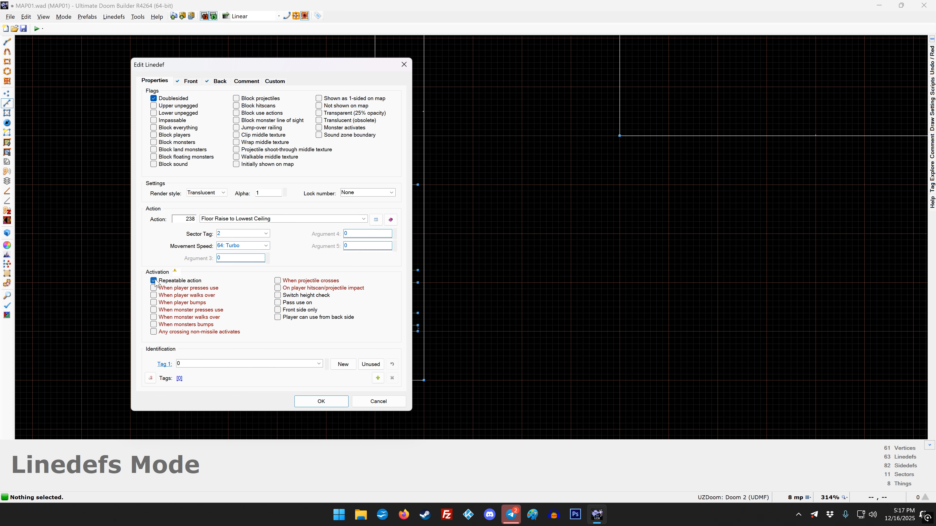
pyautogui.click(153, 296)
pyautogui.click(321, 400)
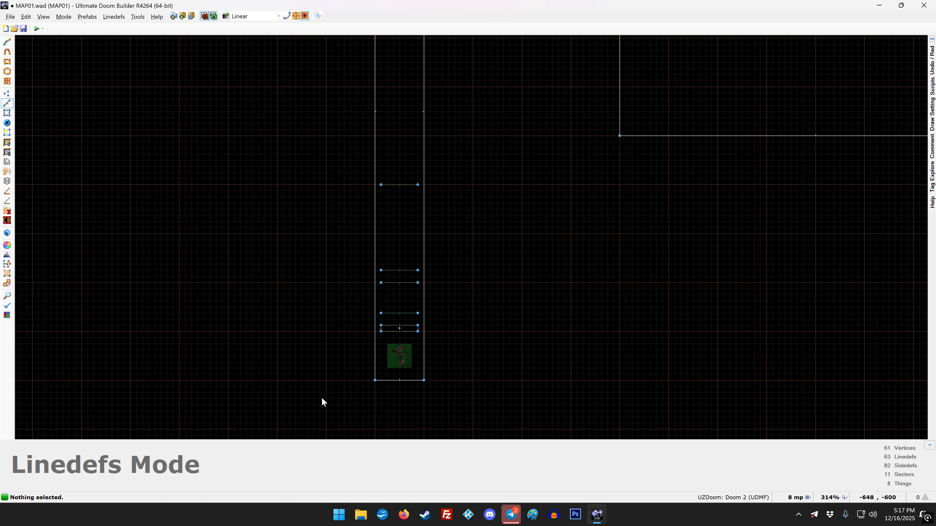
# Step: Draw a horizontal line 48 units long in the carry sector, about 128 units north of the Floor Raise line
pyautogui.scroll(-3, 322, 399)
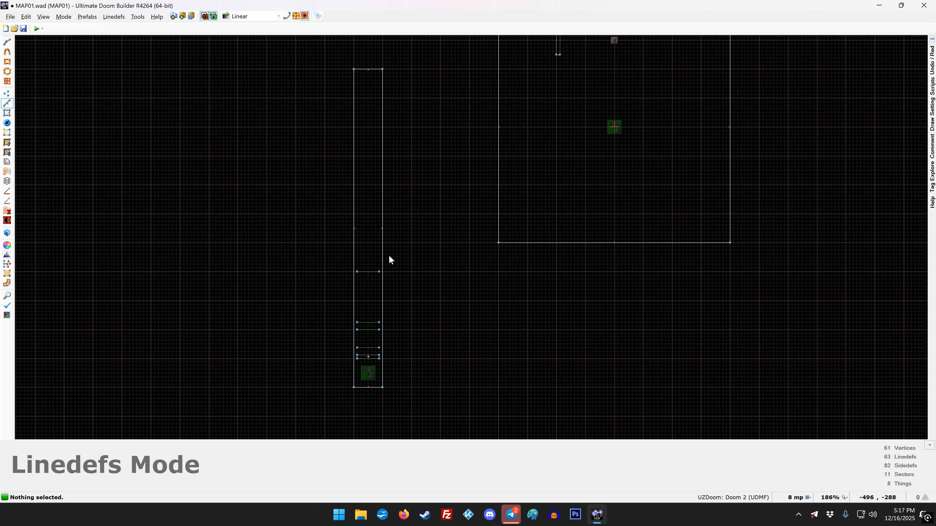
pyautogui.press('v')
pyautogui.scroll(4, 368, 255)
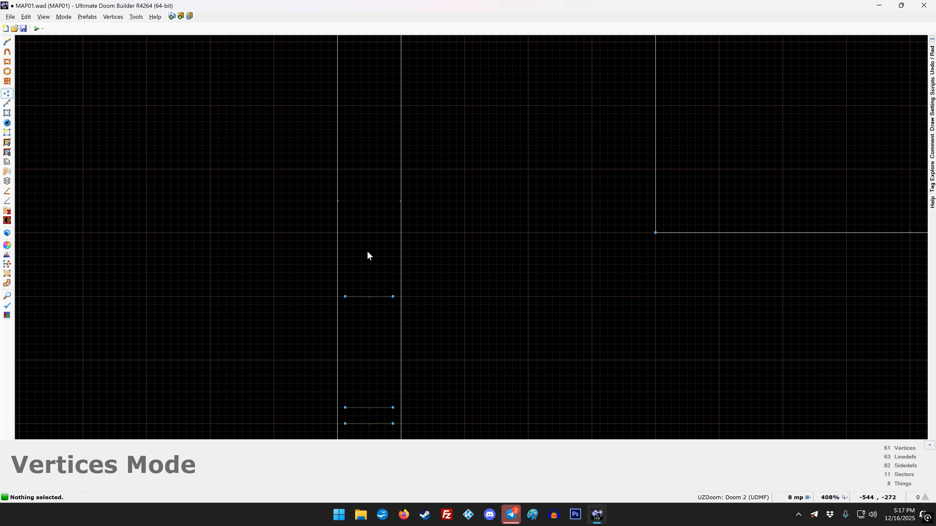
pyautogui.press('d')
pyautogui.click(345, 169)
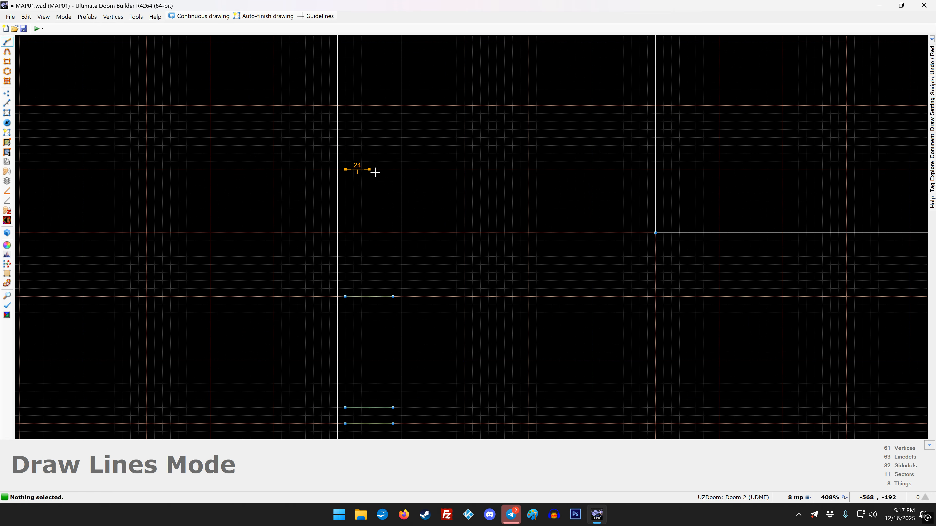
pyautogui.click(393, 169)
pyautogui.rightClick(347, 169)
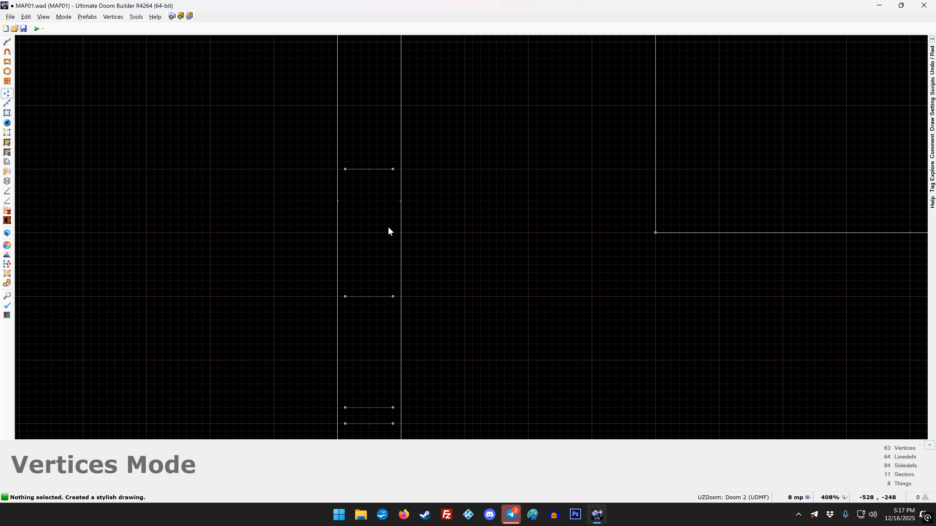
# Step: Insert a Teleport Destination thing in the carry sector, just north of the player start
pyautogui.scroll(-4, 389, 231)
pyautogui.press('t')
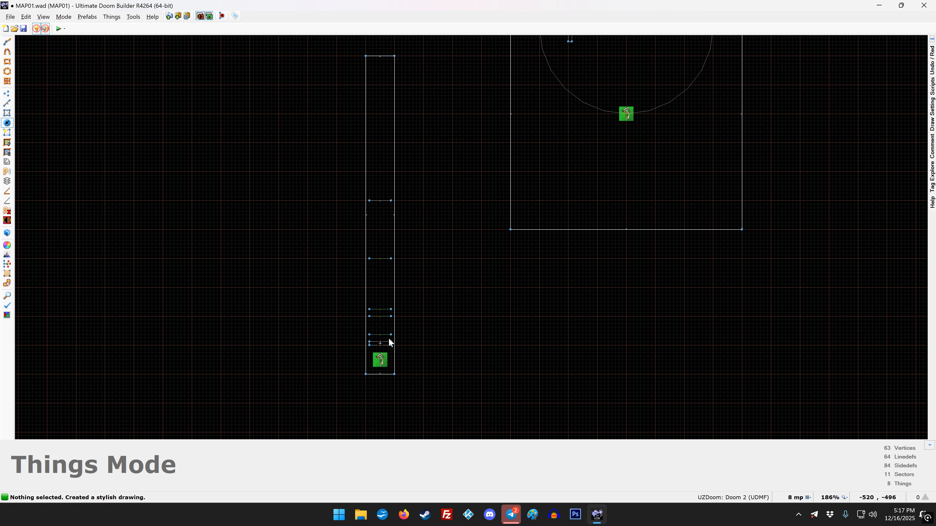
pyautogui.press('Insert')
pyautogui.rightClick(382, 340)
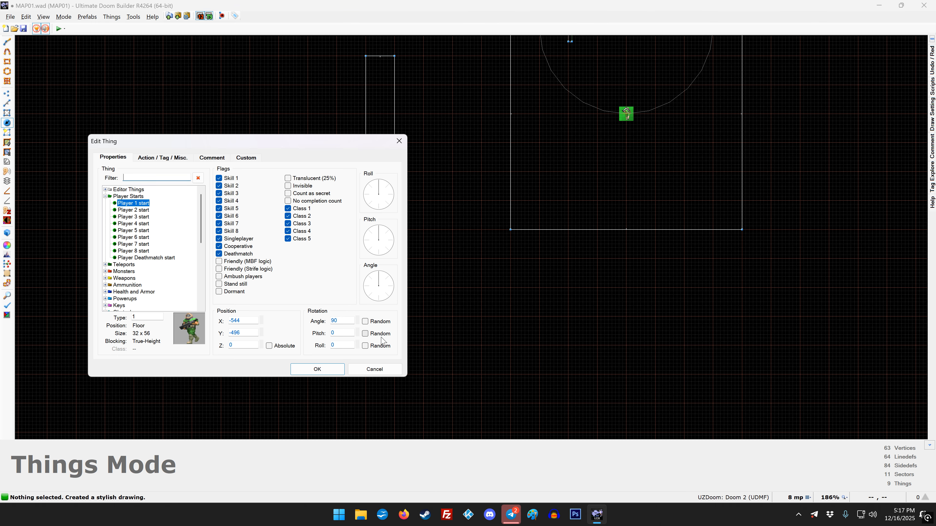
pyautogui.click(105, 265)
pyautogui.click(138, 285)
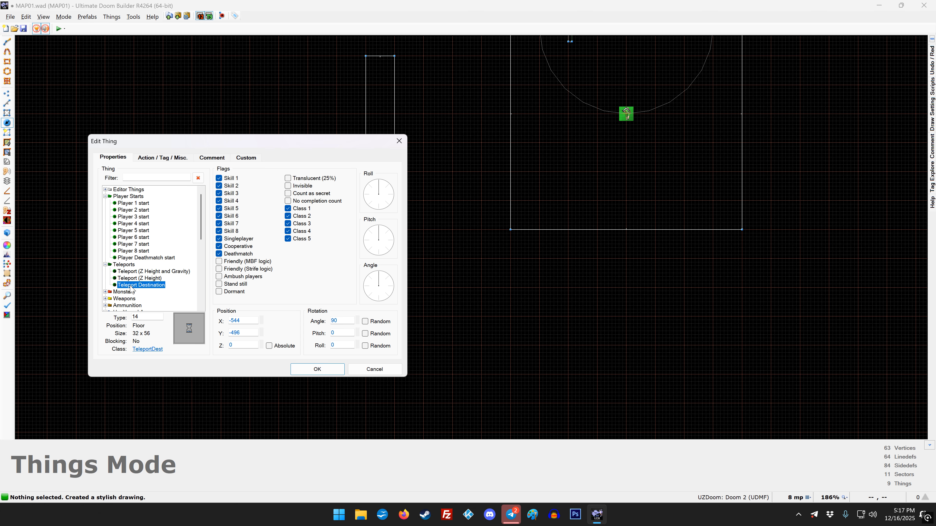
# Step: Assign the new tag 3 to the teleport destination and move it onto the carry sector's player start
pyautogui.click(169, 158)
pyautogui.click(334, 341)
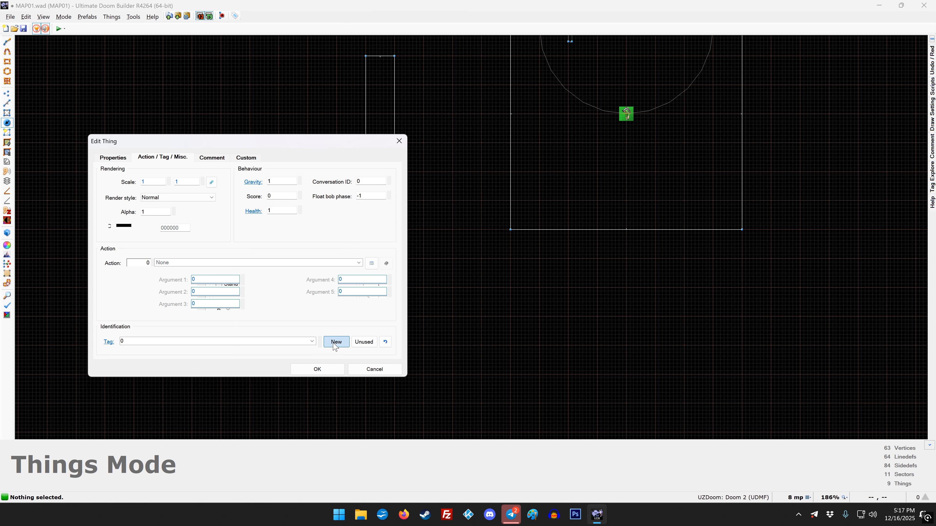
pyautogui.click(317, 370)
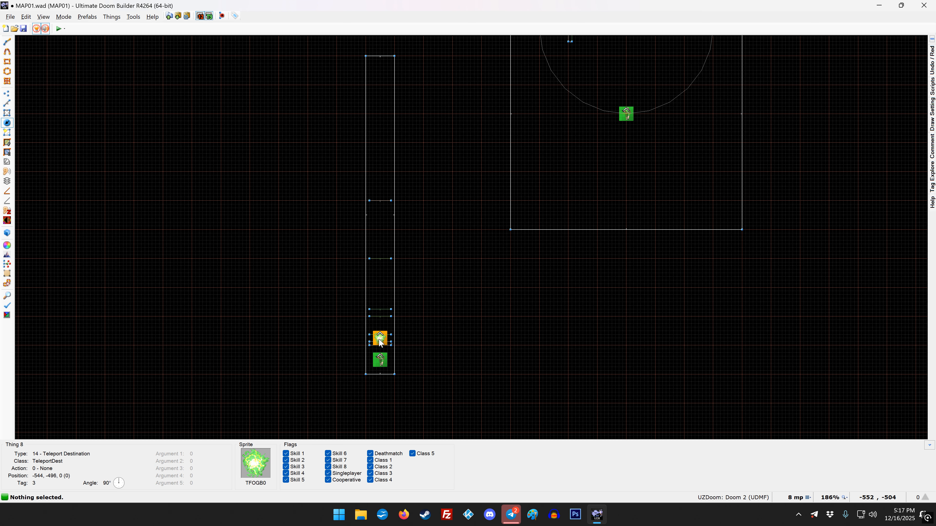
pyautogui.moveTo(379, 340); pyautogui.dragTo(378, 362)
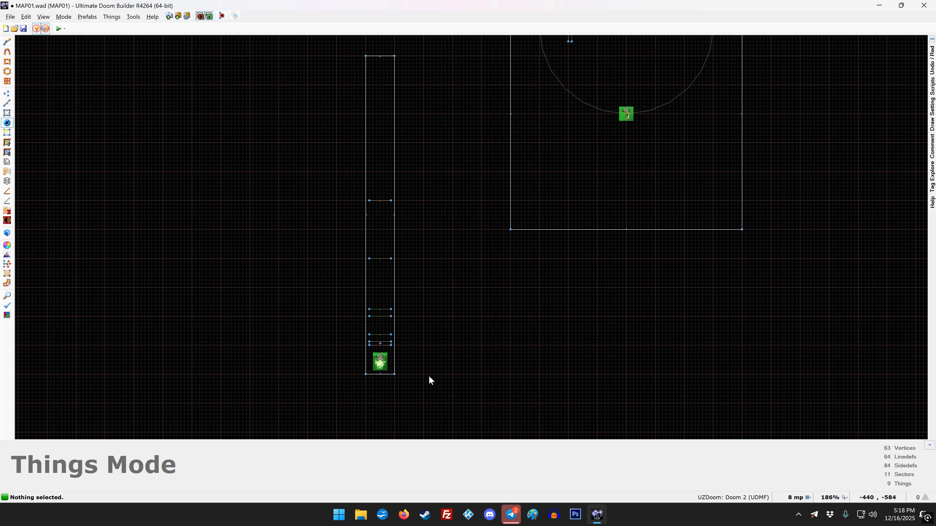
# Step: Give the northernmost trigger line action 71, Teleport (silent), targeting teleport destination tag 3
pyautogui.press('l')
pyautogui.rightClick(384, 202)
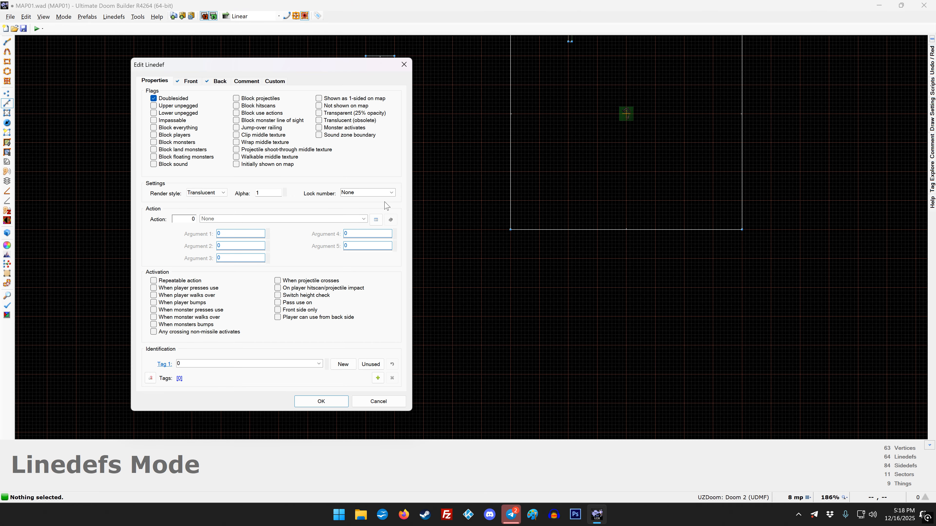
pyautogui.click(376, 220)
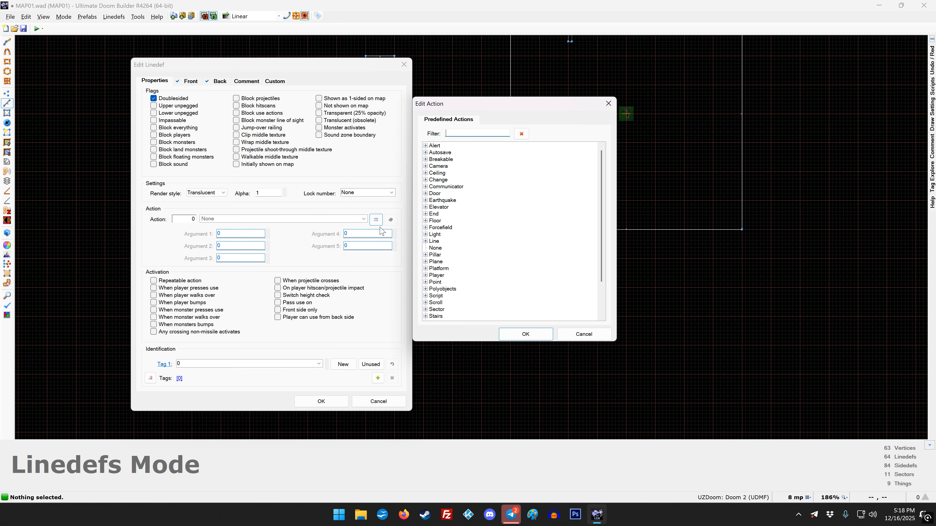
pyautogui.scroll(-2, 441, 277)
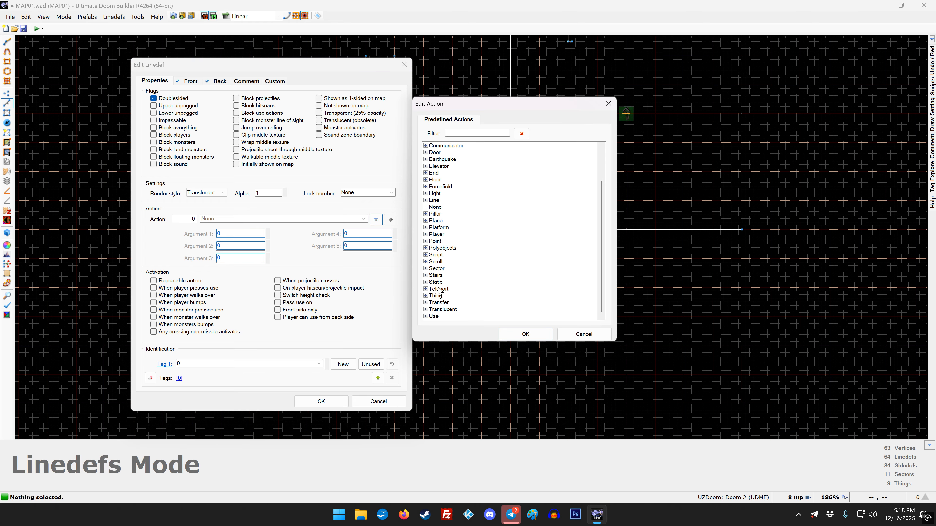
pyautogui.click(426, 288)
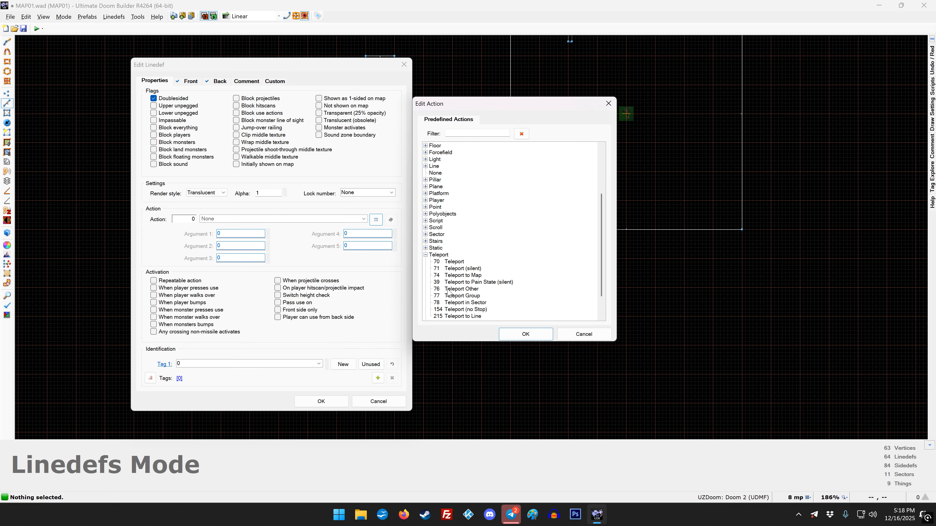
pyautogui.click(463, 268)
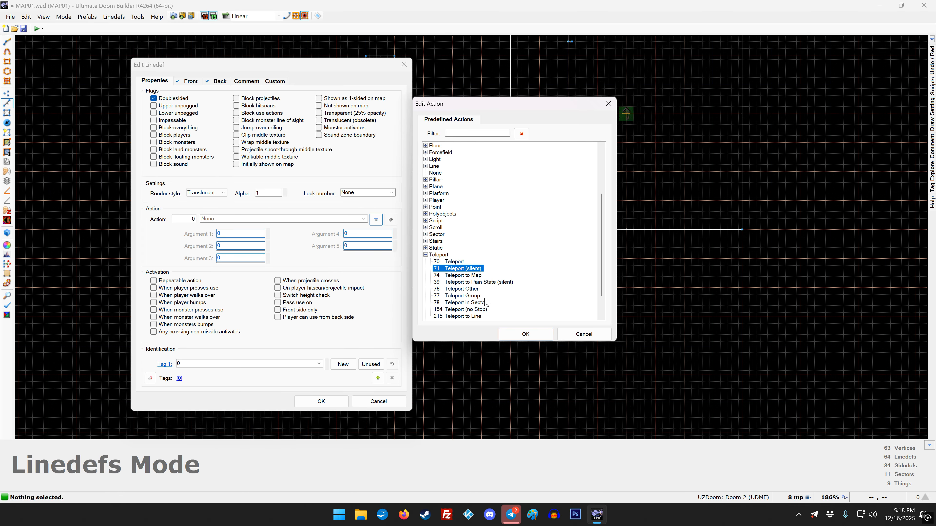
pyautogui.click(516, 334)
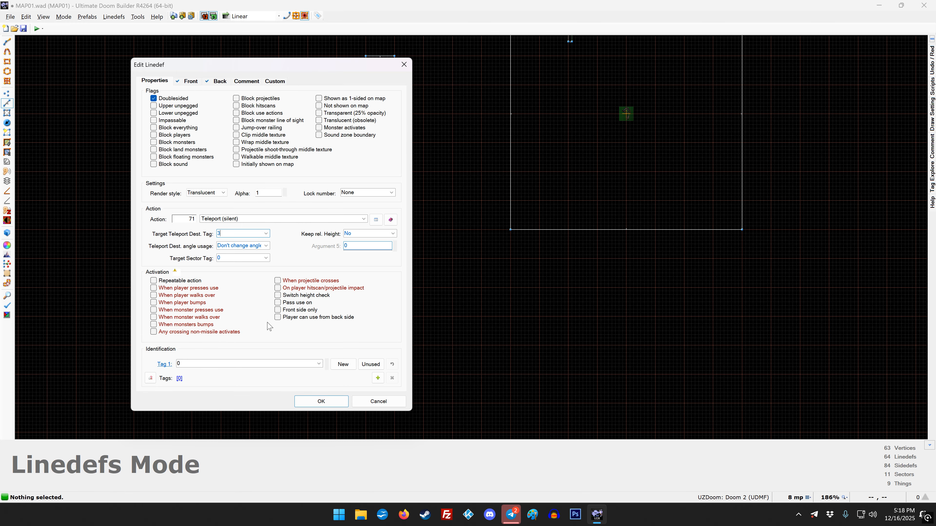
# Step: Make the silent teleport line repeatable and activated when the player walks over
pyautogui.click(155, 282)
pyautogui.click(153, 295)
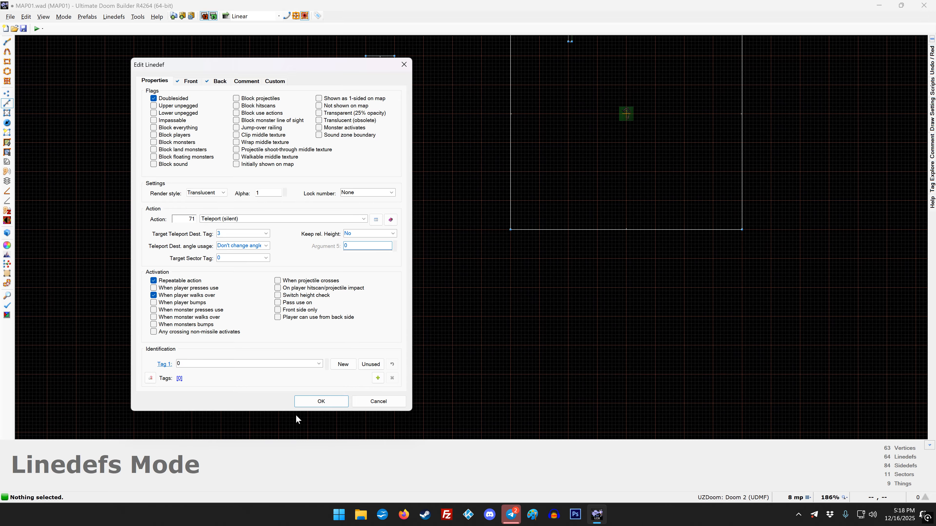
pyautogui.click(321, 402)
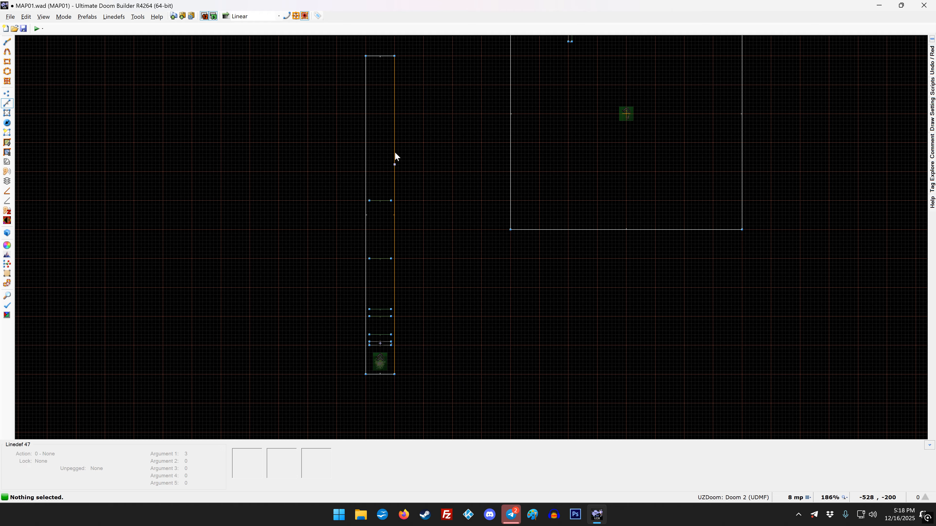
# Step: Shorten the carry sector by moving its north wall about 256 units south, to just beyond the teleport line
pyautogui.moveTo(385, 56); pyautogui.dragTo(385, 173)
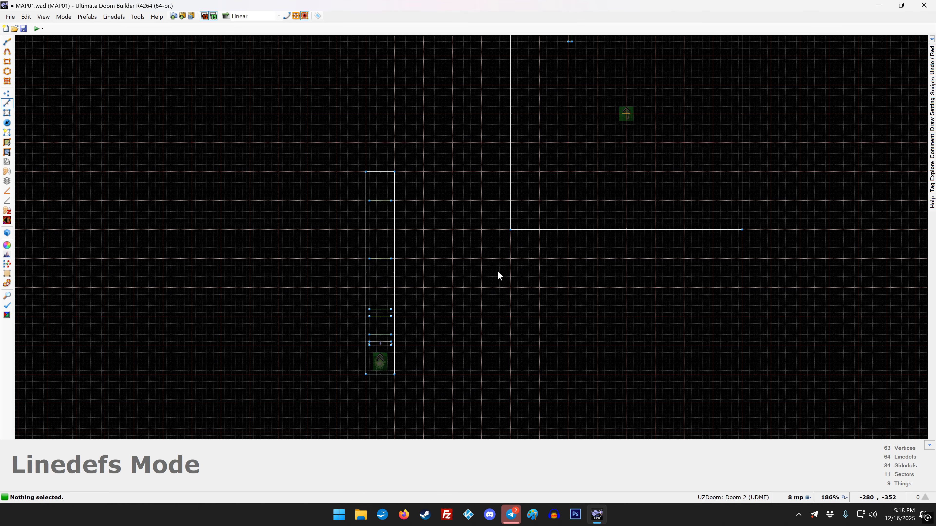
pyautogui.scroll(-3, 497, 273)
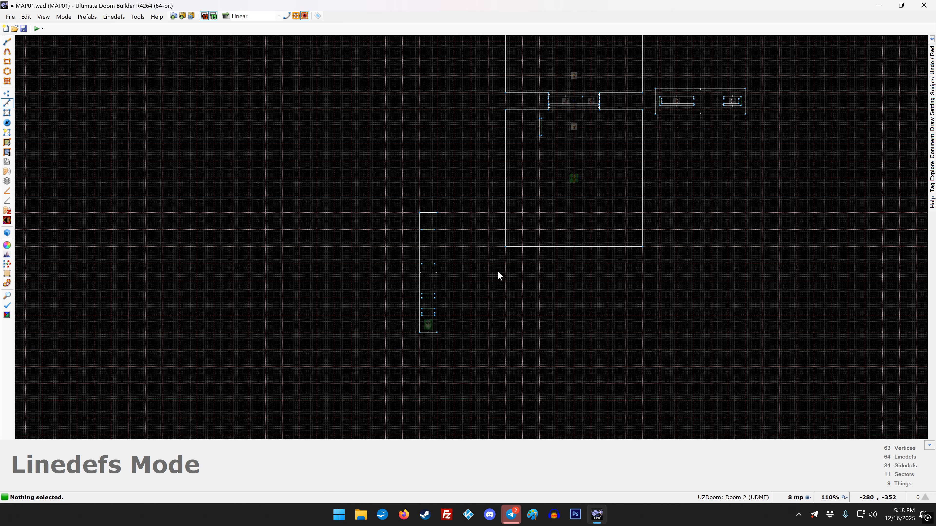
# Step: Playtest the map by using the switch, passing the doorway, watching the door parts close, and using the switch again
pyautogui.press('F9')
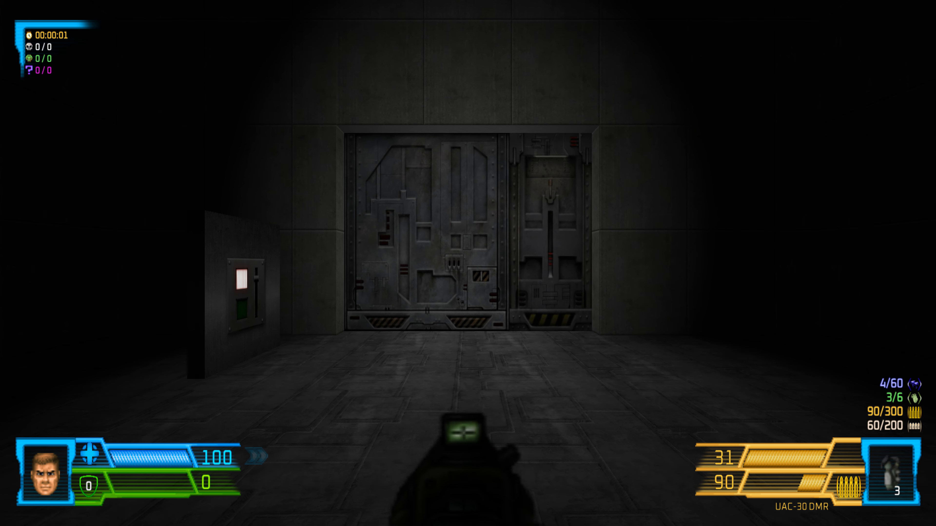
pyautogui.press('w')
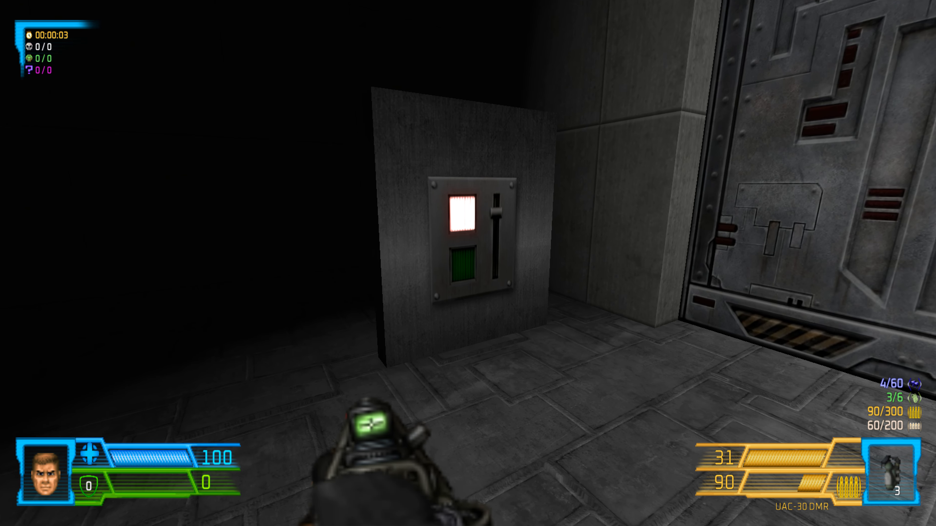
pyautogui.press('w')
pyautogui.press('e')
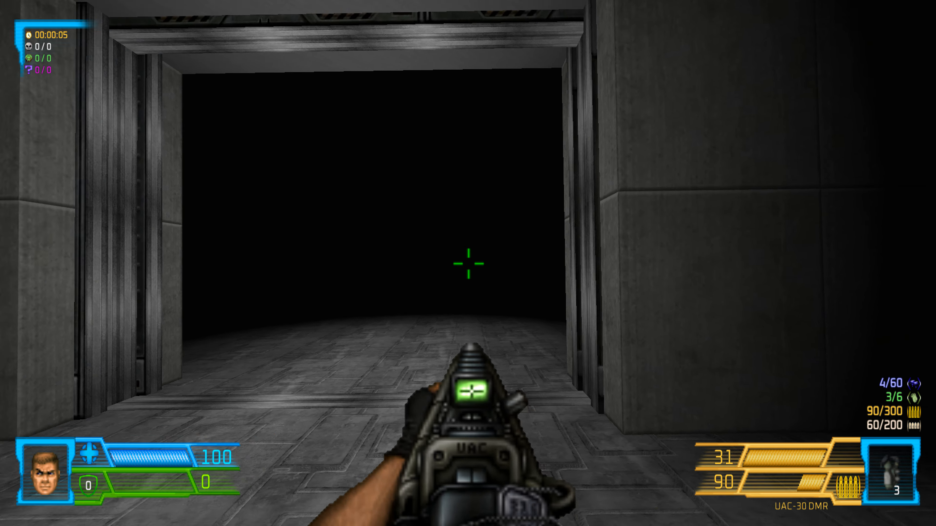
pyautogui.press('w')
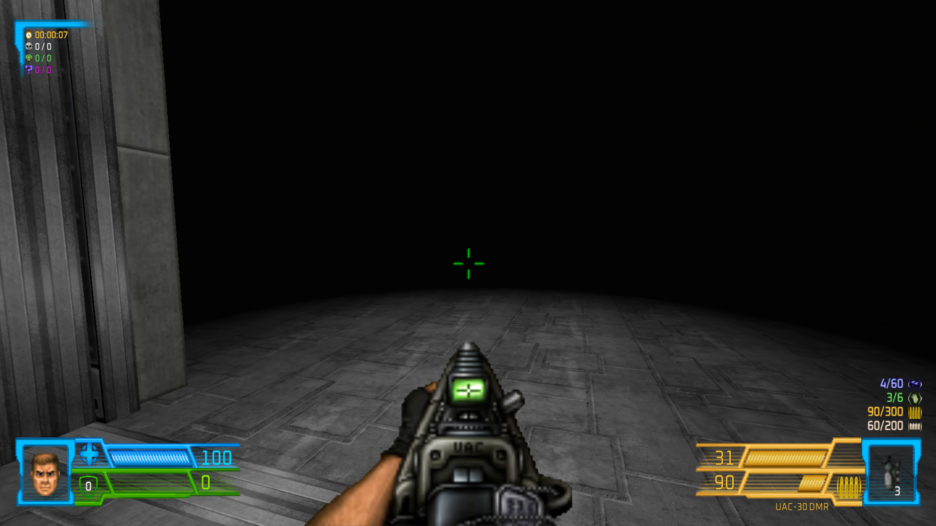
pyautogui.press('s')
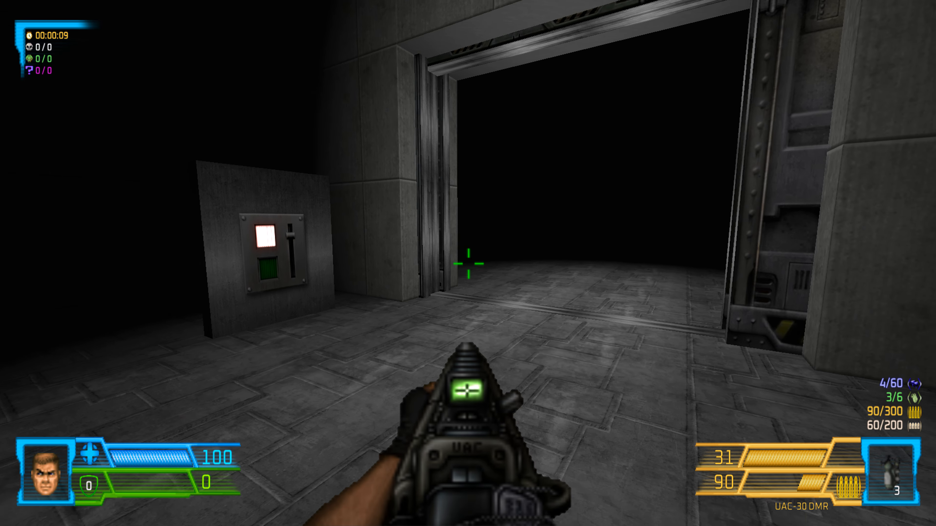
pyautogui.press('s')
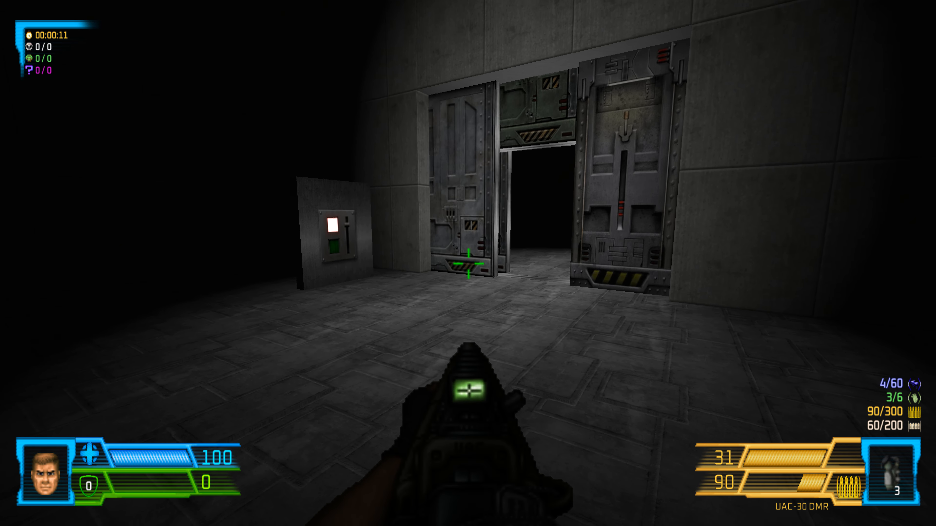
pyautogui.press('w')
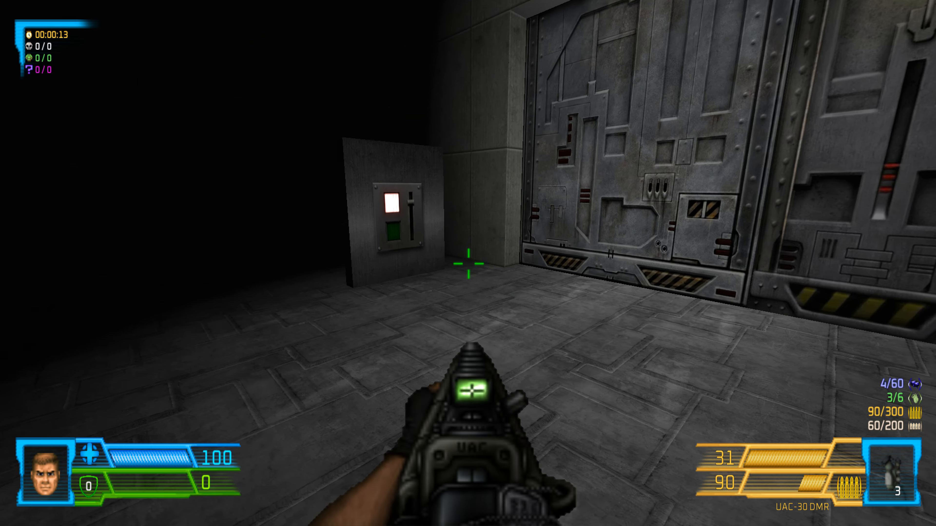
pyautogui.press('e')
pyautogui.press('s')
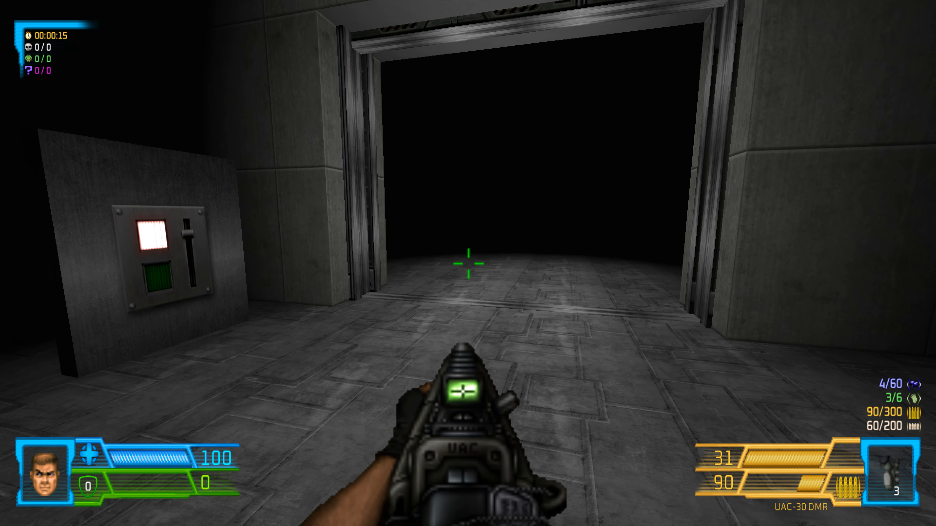
pyautogui.press('s')
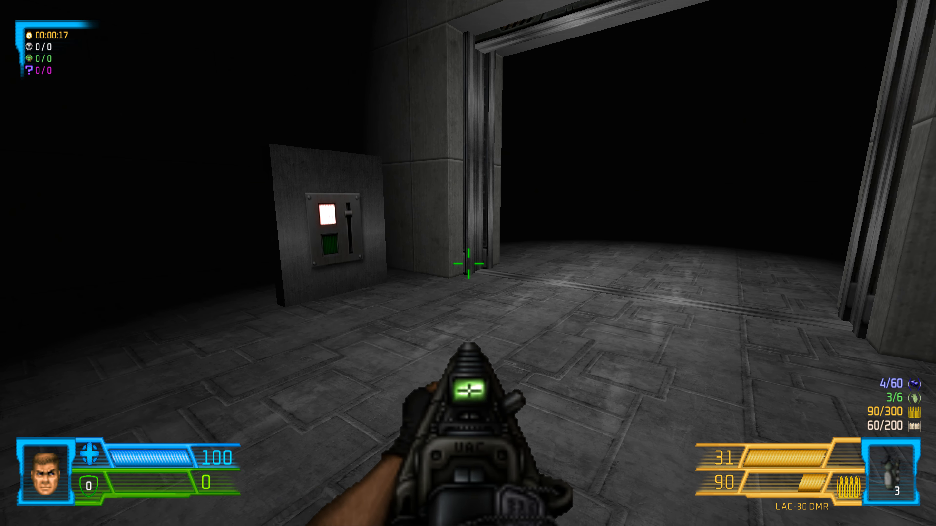
# Step: Show the automap with the iddt cheat, include the whole carry sector in view, and walk back to the switch
pyautogui.press('Tab')
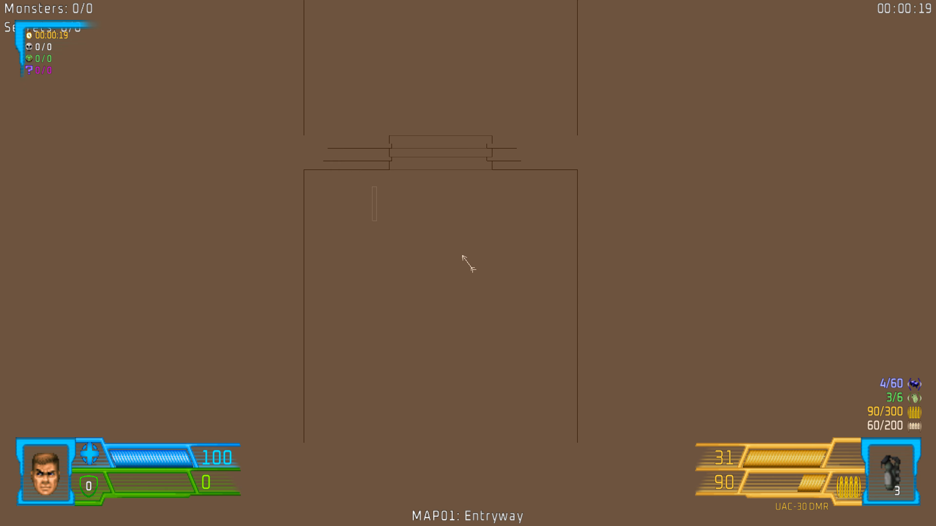
pyautogui.press('d')
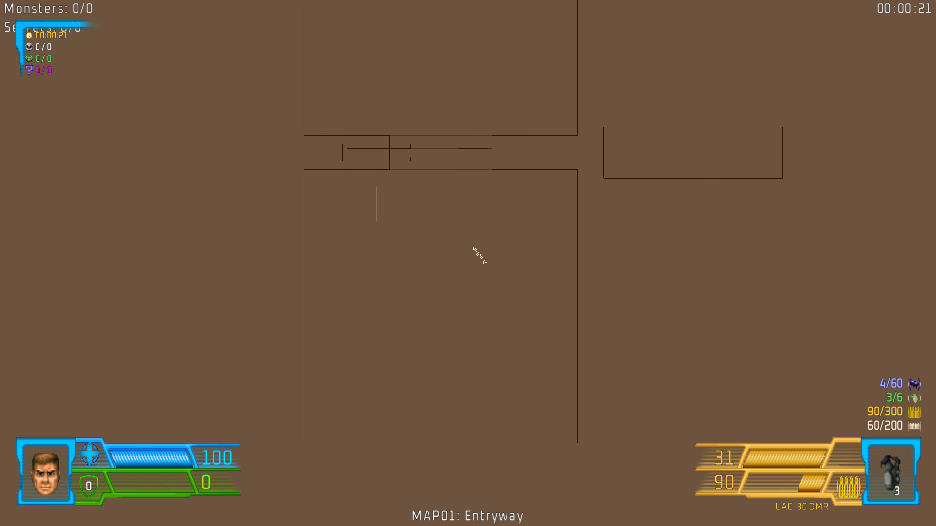
pyautogui.write('iddt')
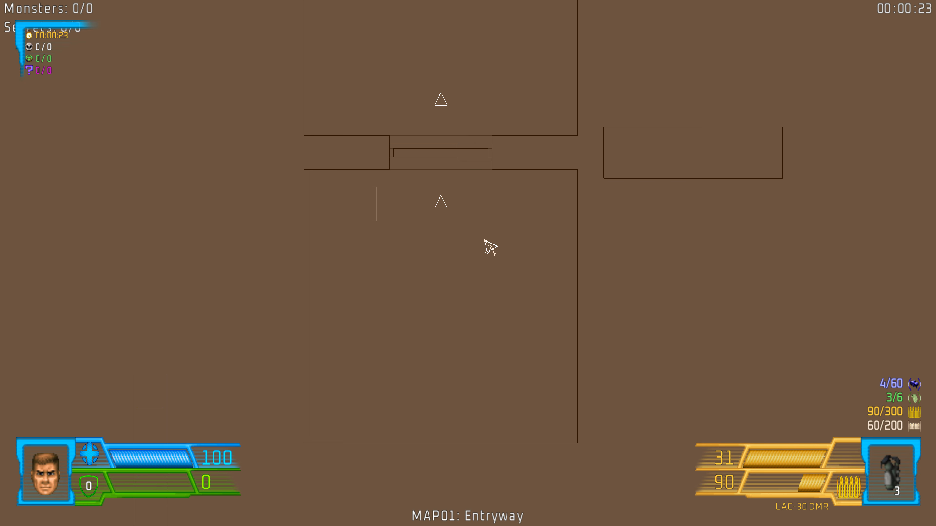
pyautogui.press('-')
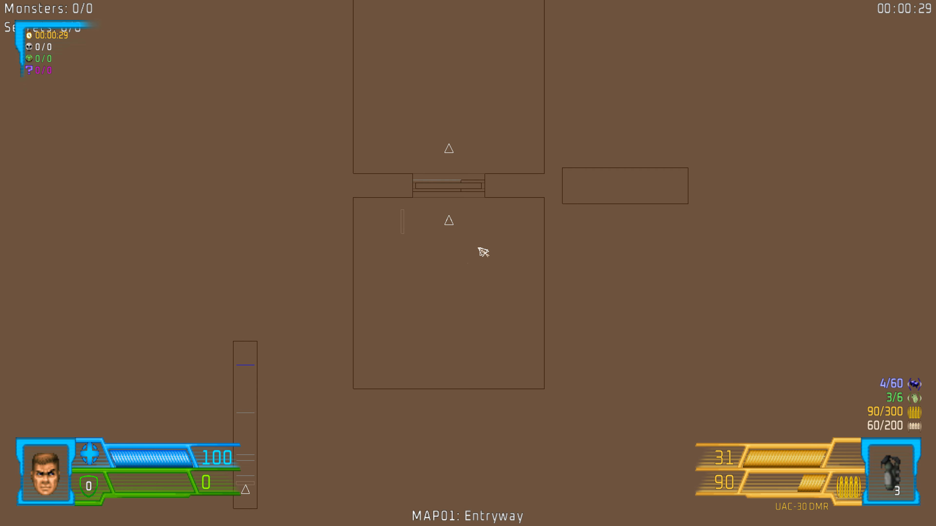
pyautogui.press('w')
pyautogui.press('c')
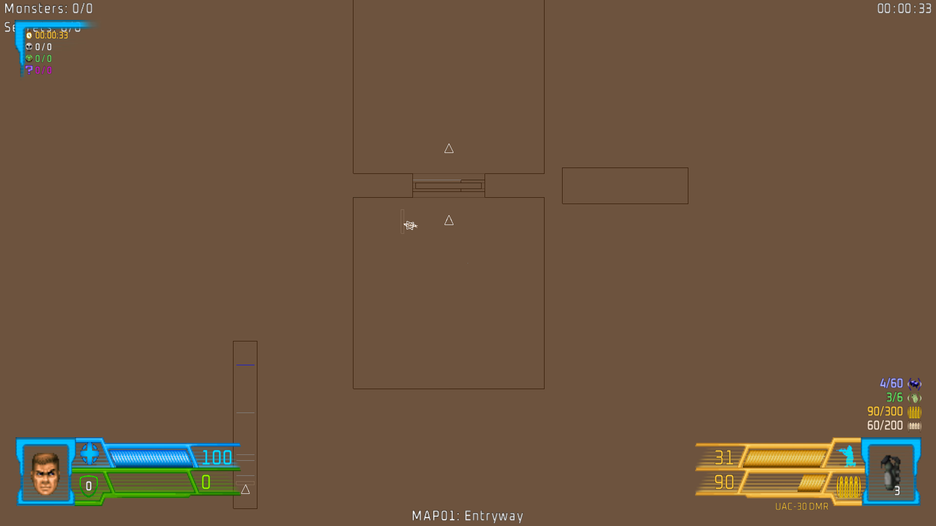